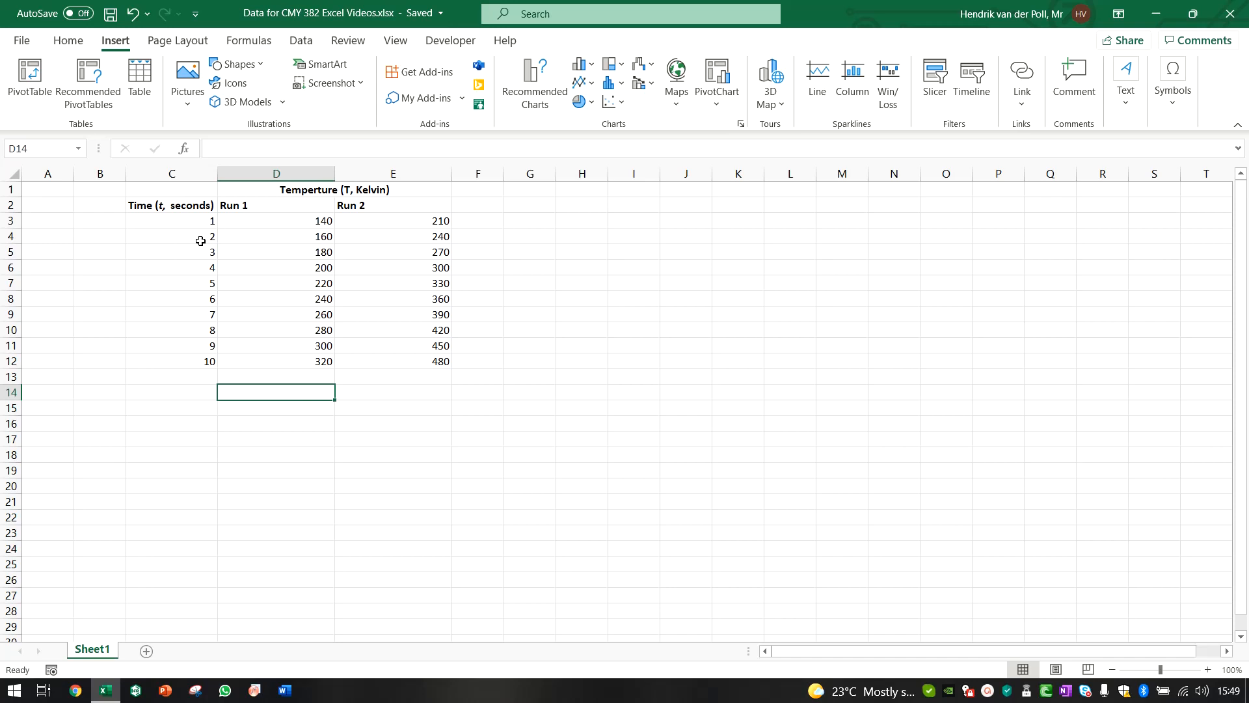
Examine the time and temperature data in C3:E12, going through the time values in column C.
{"action": "left_click_drag", "start_coordinate": [177, 218], "coordinate": [449, 362]}
{"action": "left_click", "coordinate": [311, 376]}
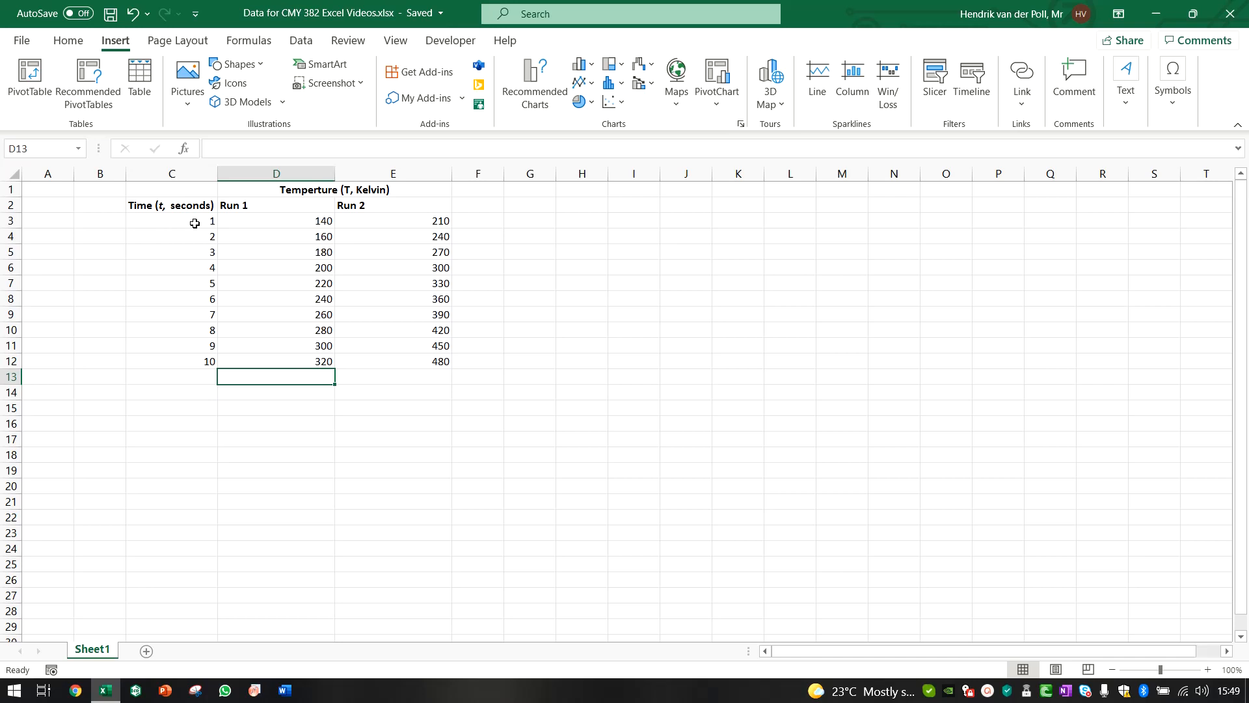
{"action": "left_click", "coordinate": [382, 375]}
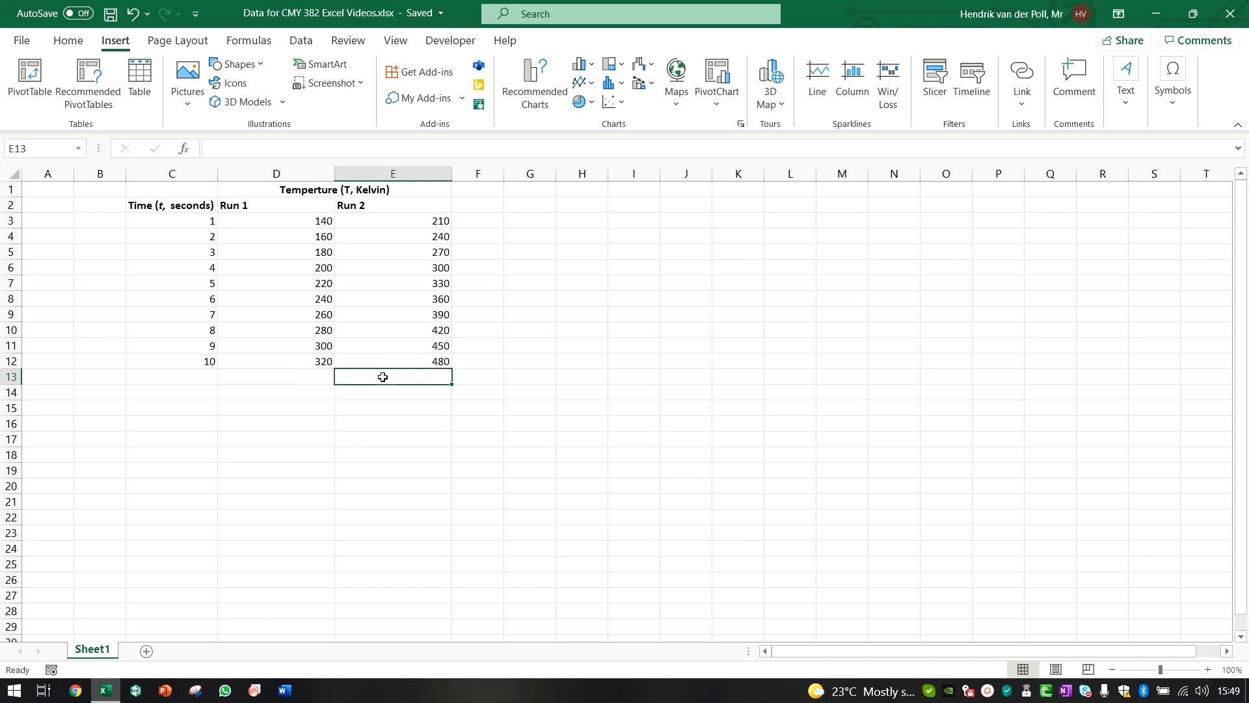
{"action": "left_click", "coordinate": [69, 40]}
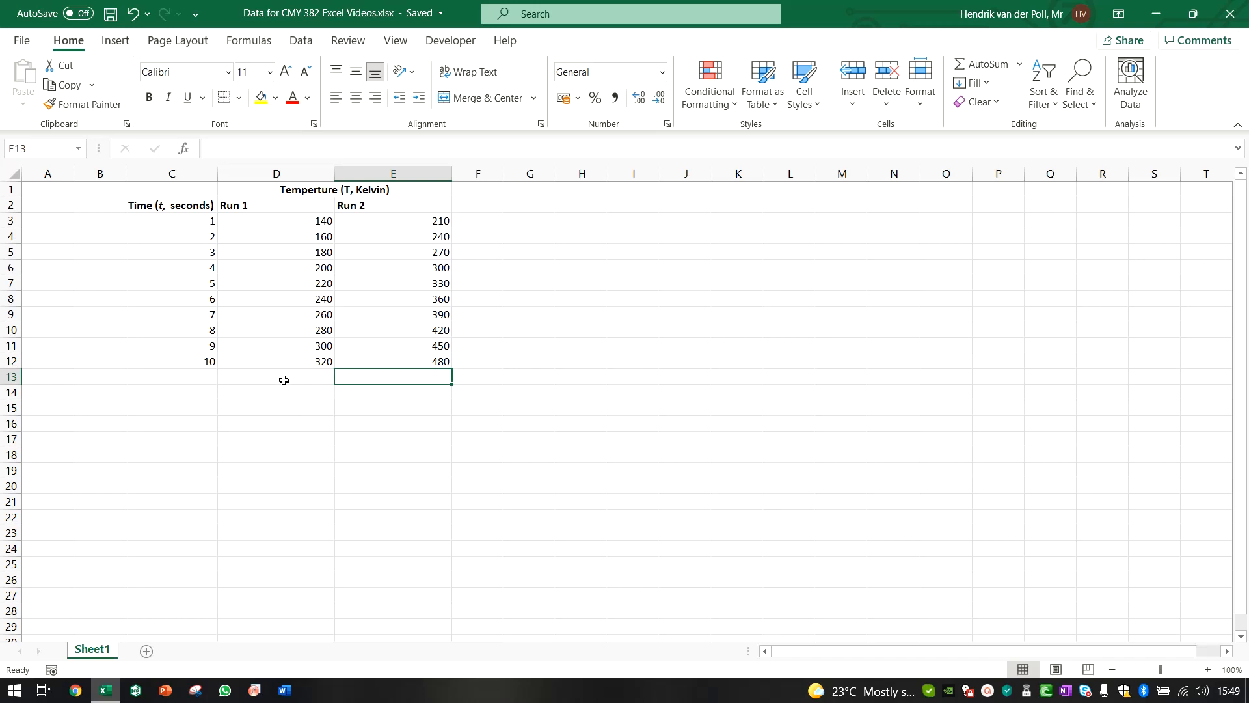
{"action": "left_click", "coordinate": [188, 223]}
{"action": "left_click", "coordinate": [189, 237]}
{"action": "left_click", "coordinate": [192, 252]}
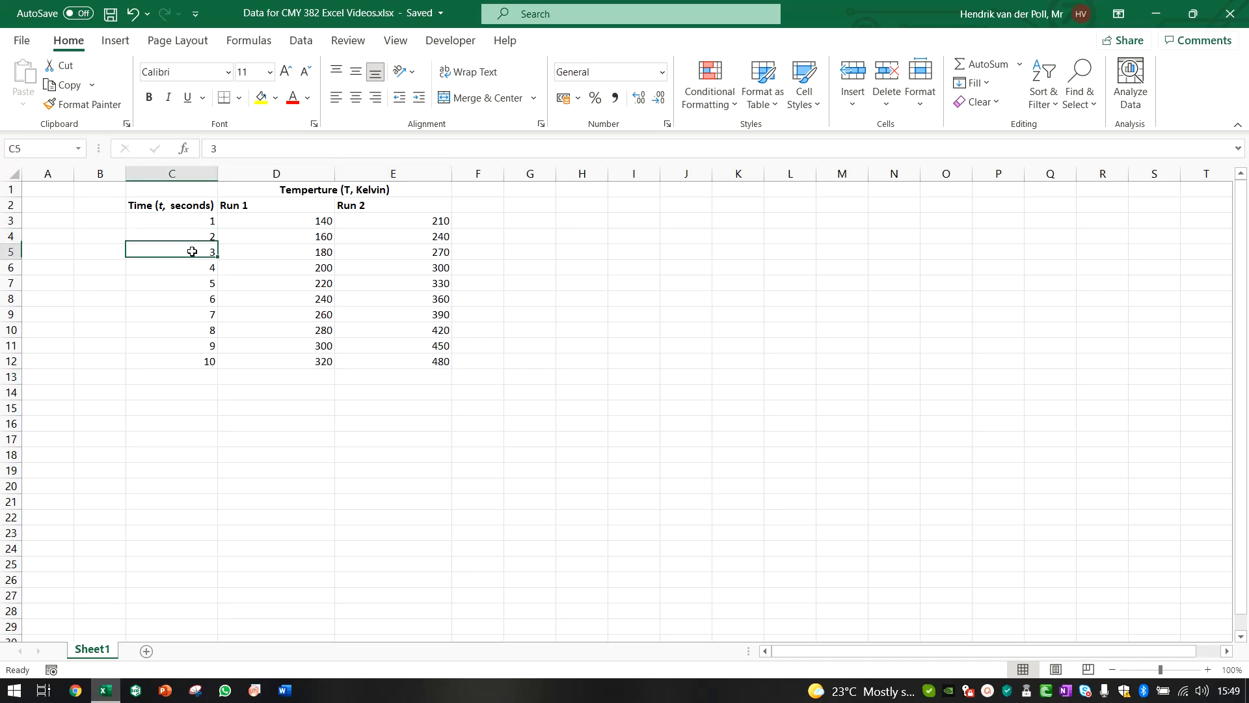
{"action": "left_click", "coordinate": [193, 267]}
{"action": "left_click", "coordinate": [196, 284]}
{"action": "left_click", "coordinate": [200, 299]}
{"action": "left_click", "coordinate": [202, 315]}
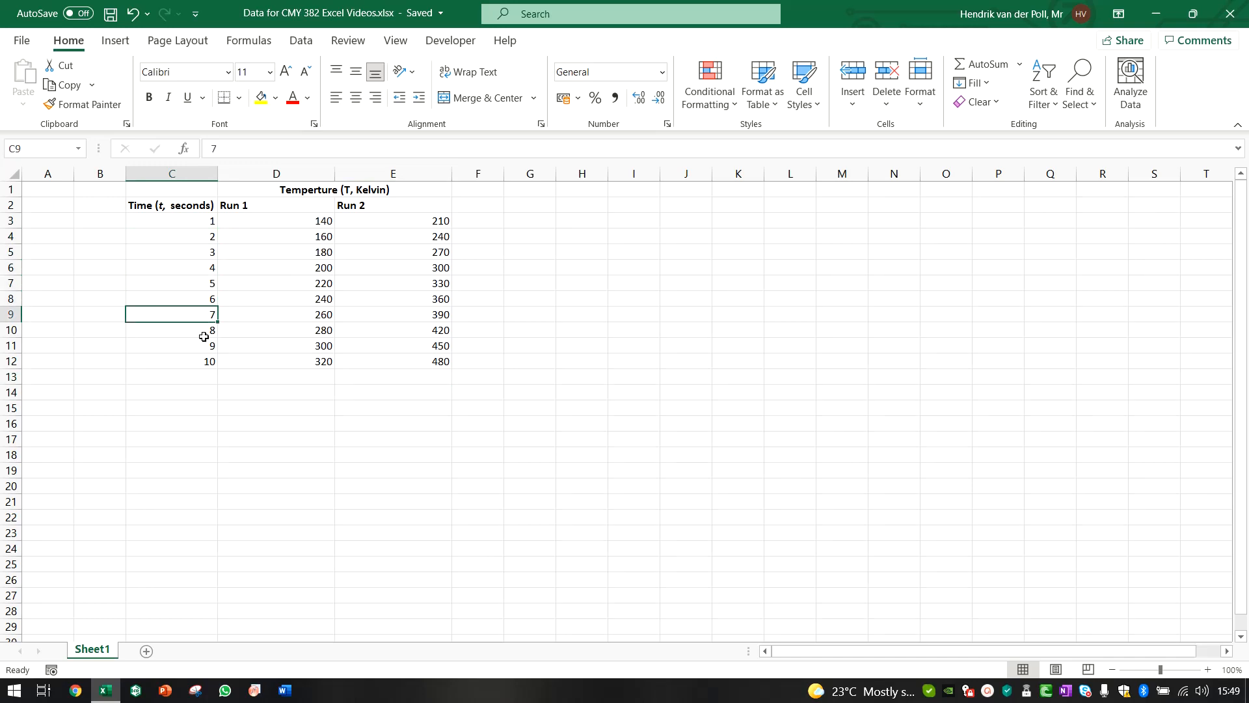
{"action": "left_click", "coordinate": [204, 330]}
{"action": "left_click", "coordinate": [205, 357]}
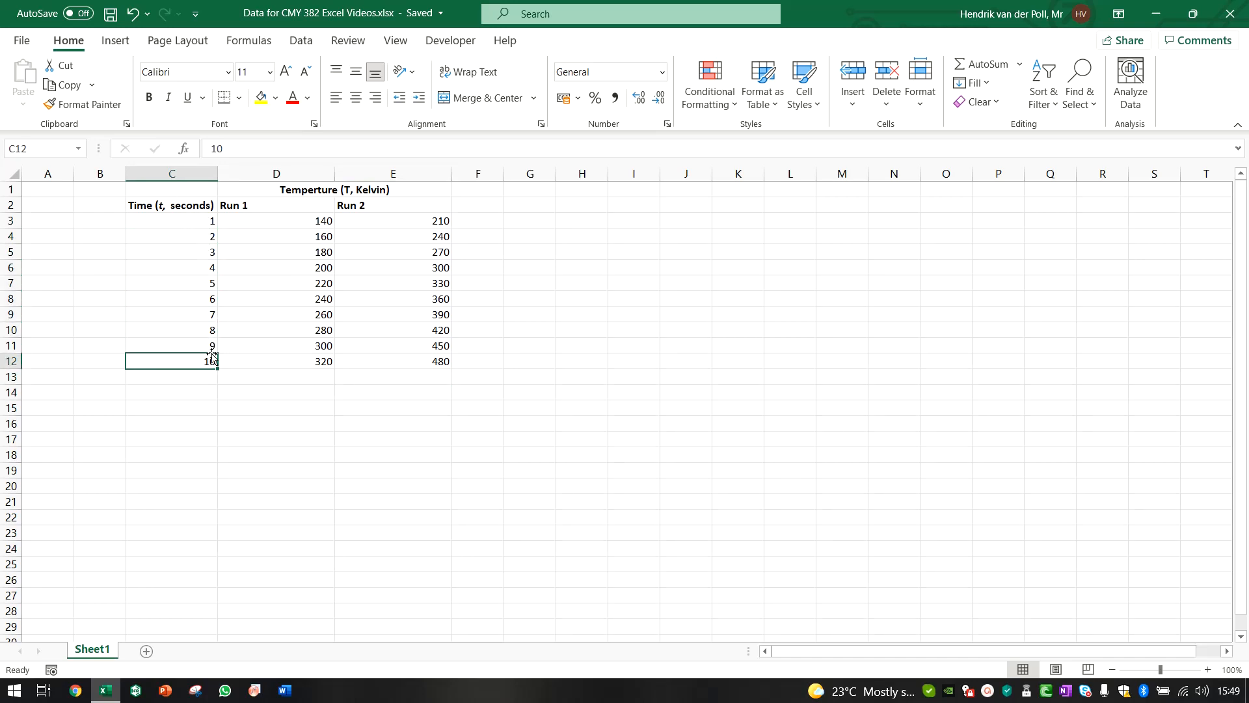
Examine the temperature heading, the Run 1 and Run 2 column headings, and how their first readings relate to the time column.
{"action": "left_click", "coordinate": [312, 189]}
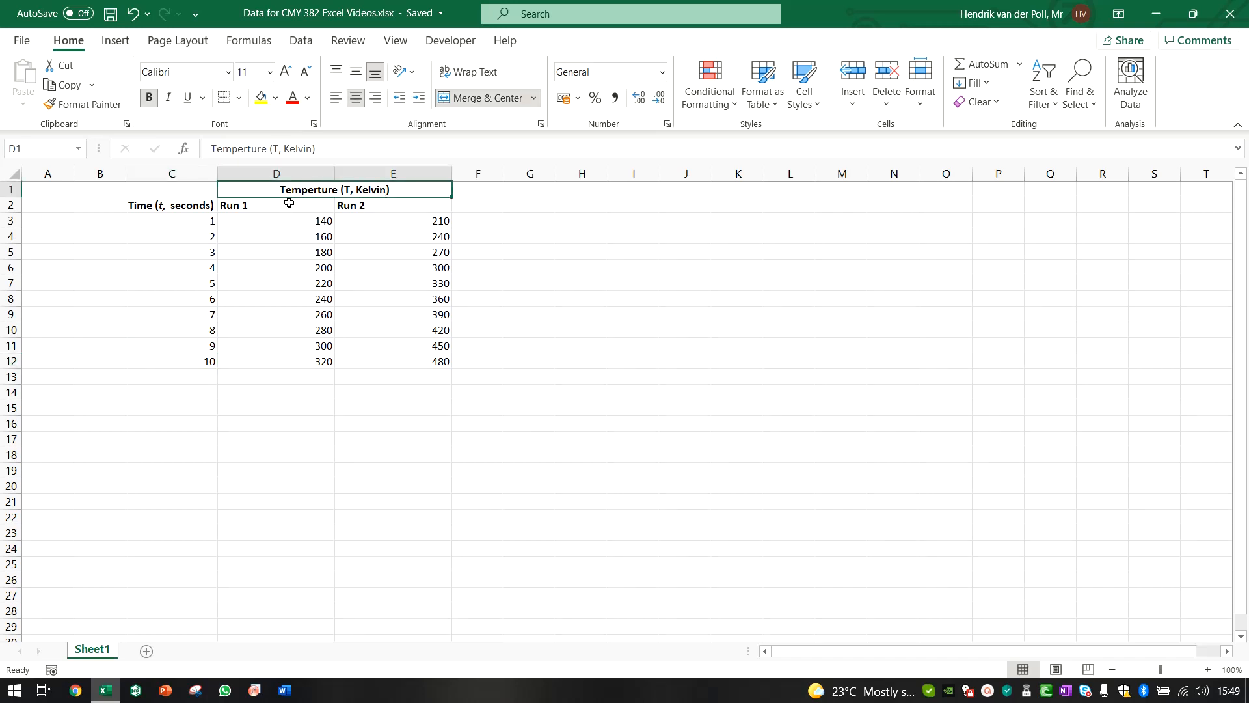
{"action": "left_click", "coordinate": [287, 203]}
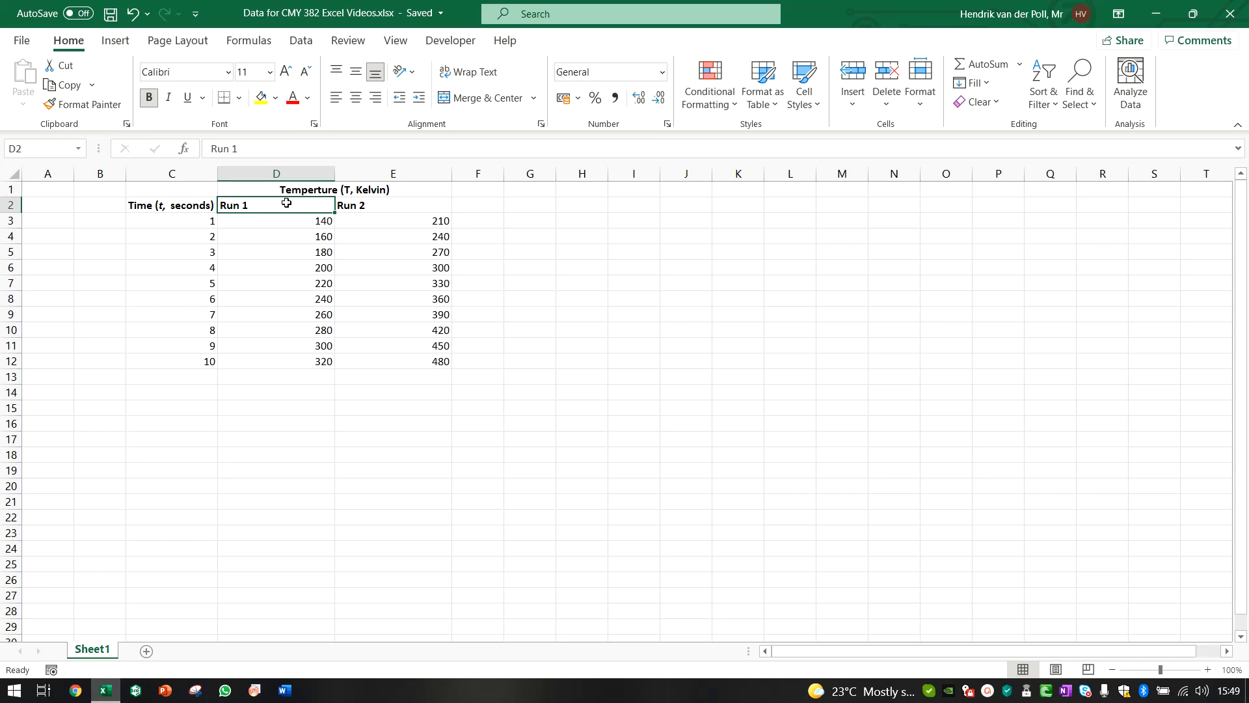
{"action": "left_click", "coordinate": [416, 204]}
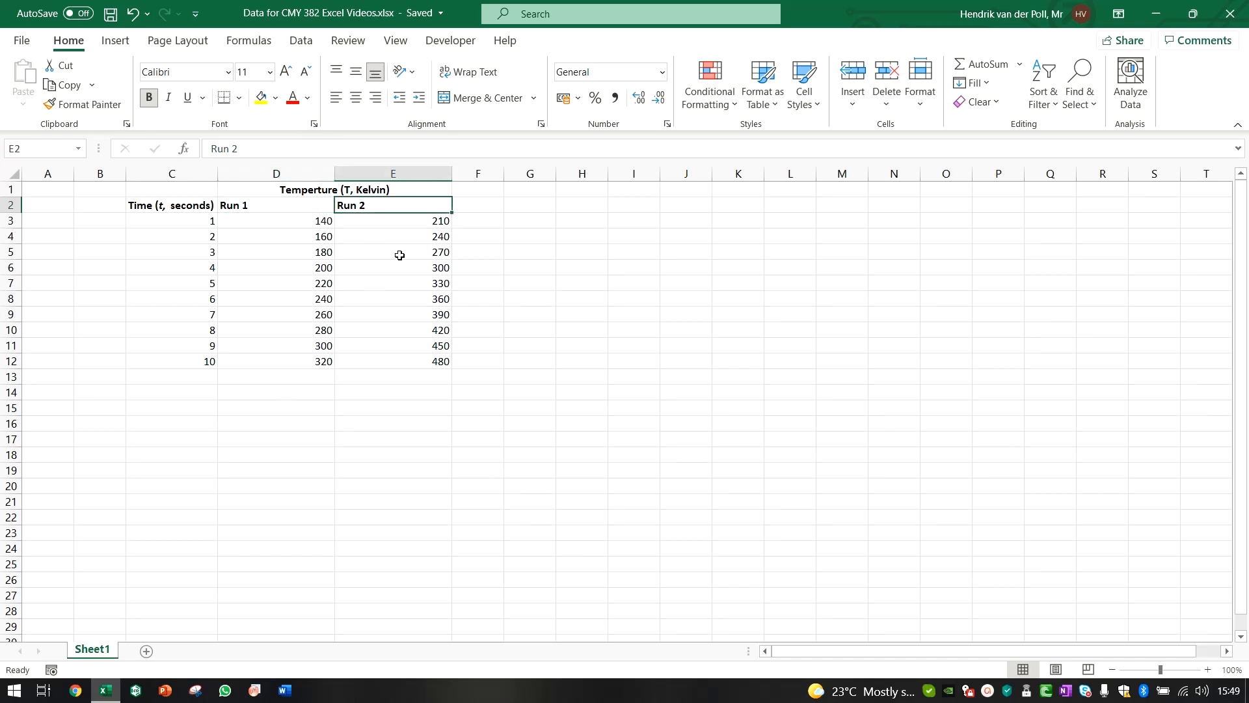
{"action": "left_click", "coordinate": [205, 219]}
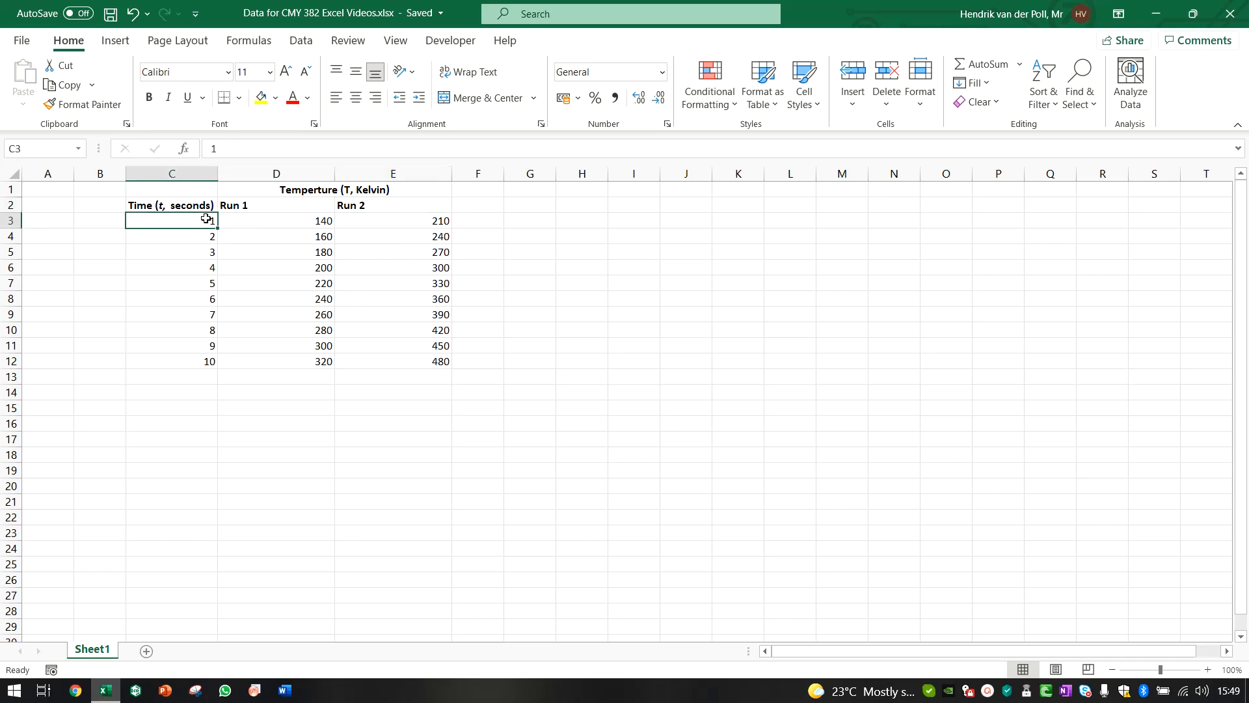
{"action": "left_click", "coordinate": [301, 221]}
{"action": "left_click", "coordinate": [208, 220]}
{"action": "left_click", "coordinate": [287, 204]}
{"action": "left_click", "coordinate": [362, 204]}
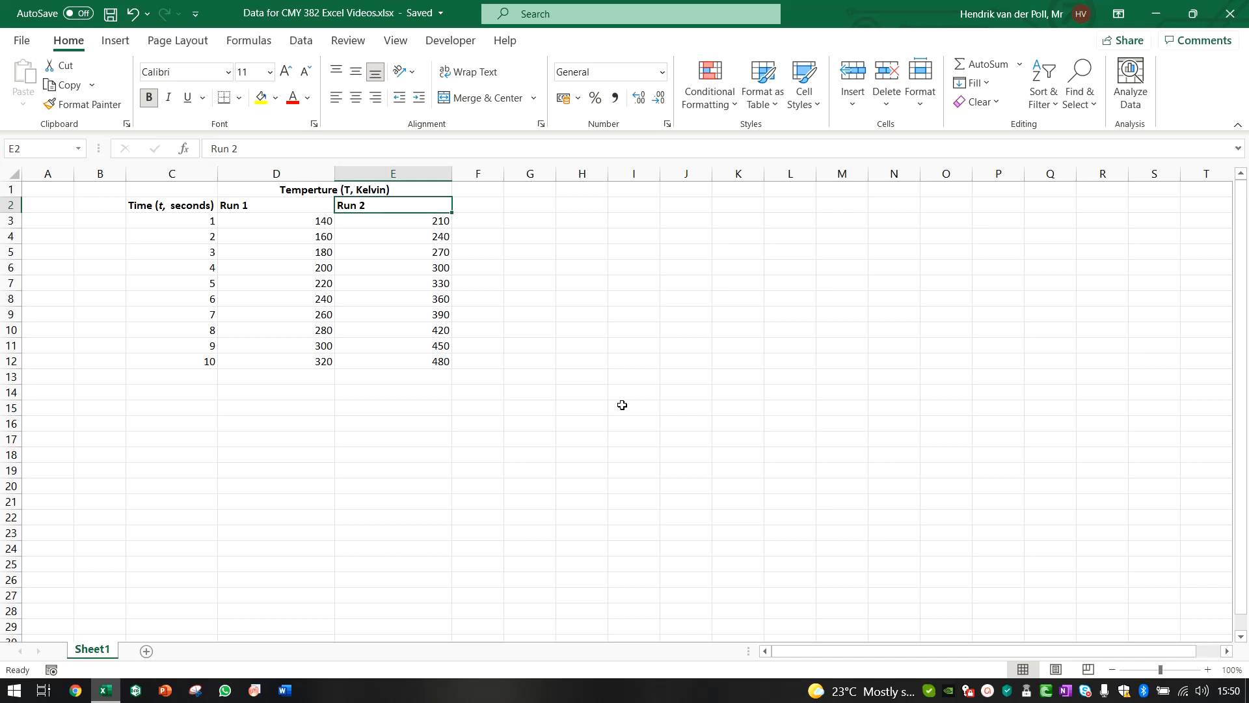
{"action": "left_click", "coordinate": [201, 204]}
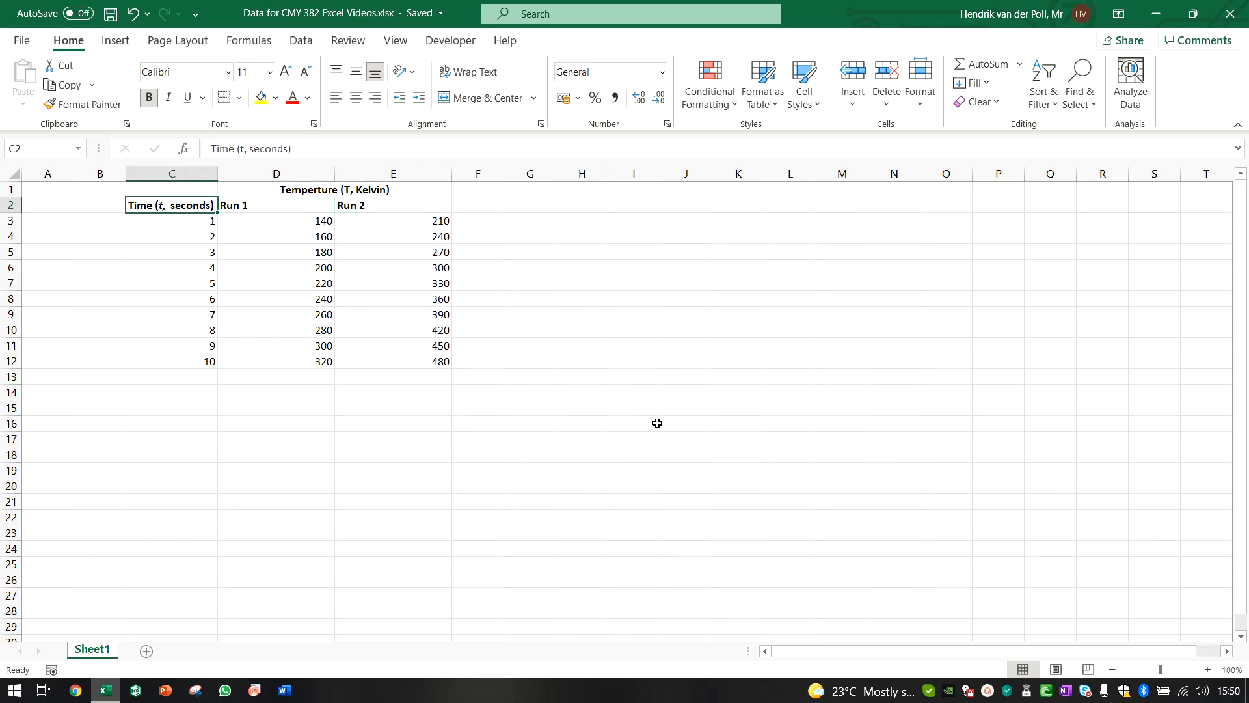
Insert an empty markers-only Scatter chart and place it beside the data table, starting at column G near row 3.
{"action": "left_click", "coordinate": [553, 232]}
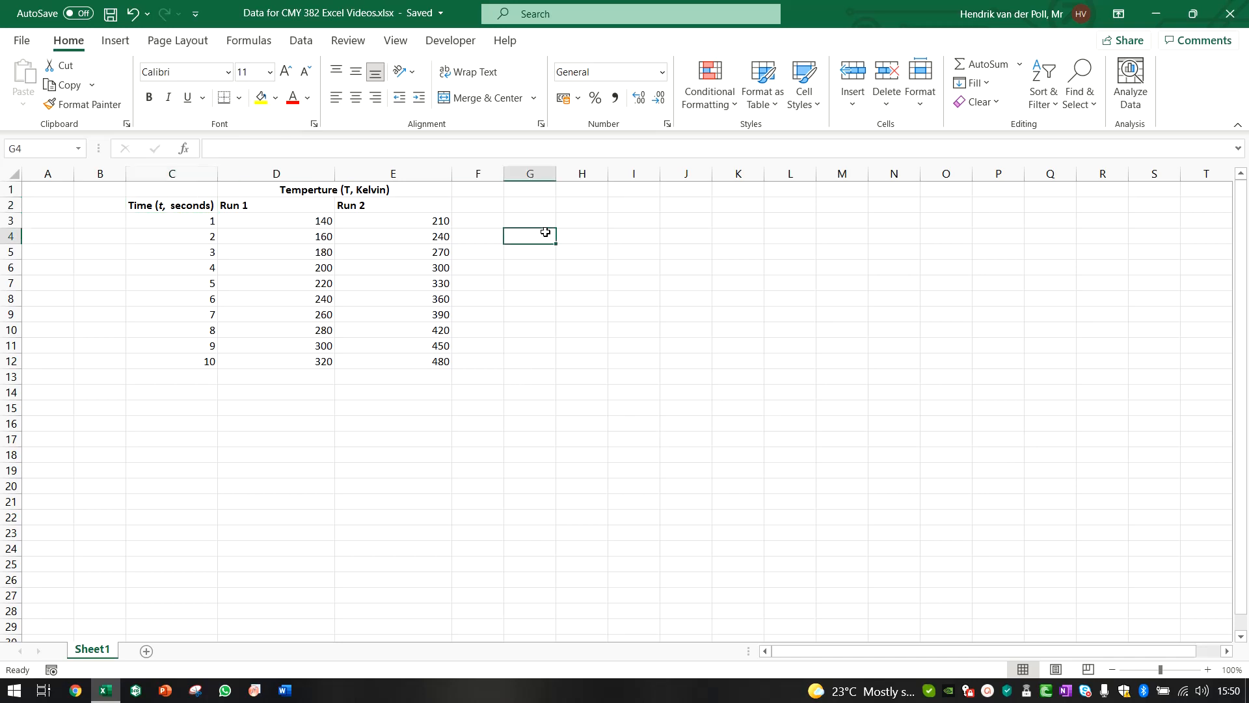
{"action": "left_click", "coordinate": [116, 48]}
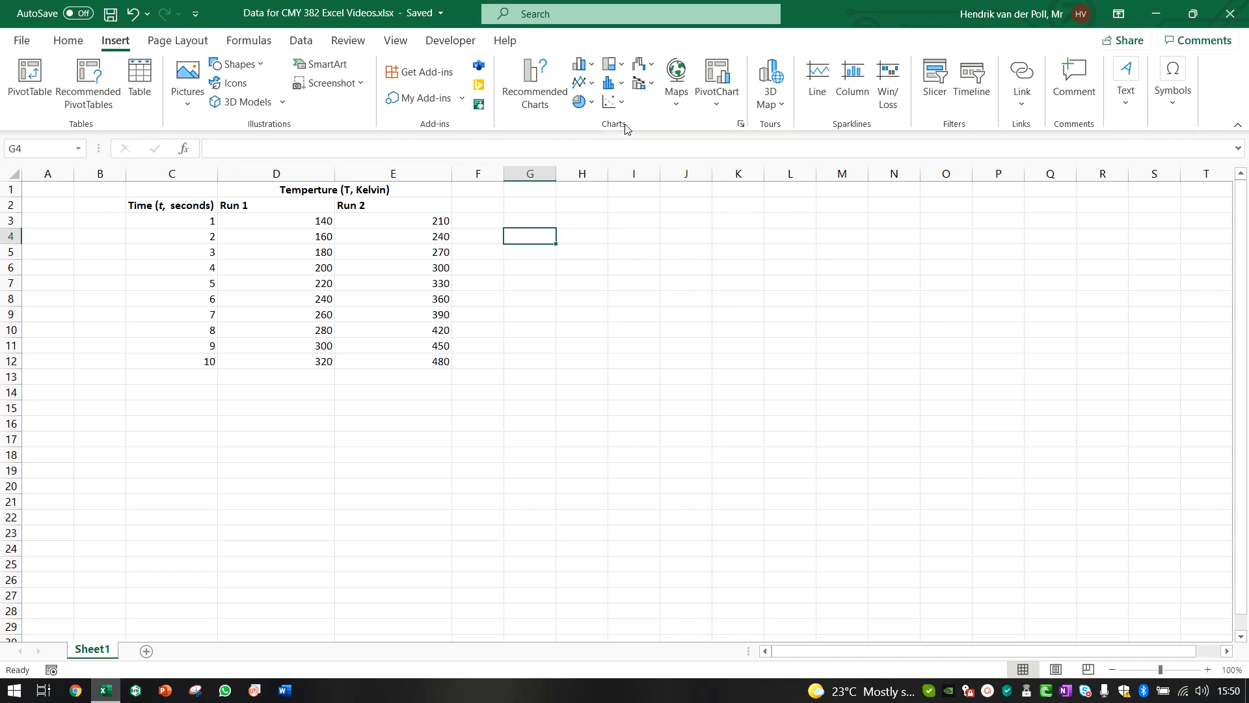
{"action": "left_click", "coordinate": [614, 103]}
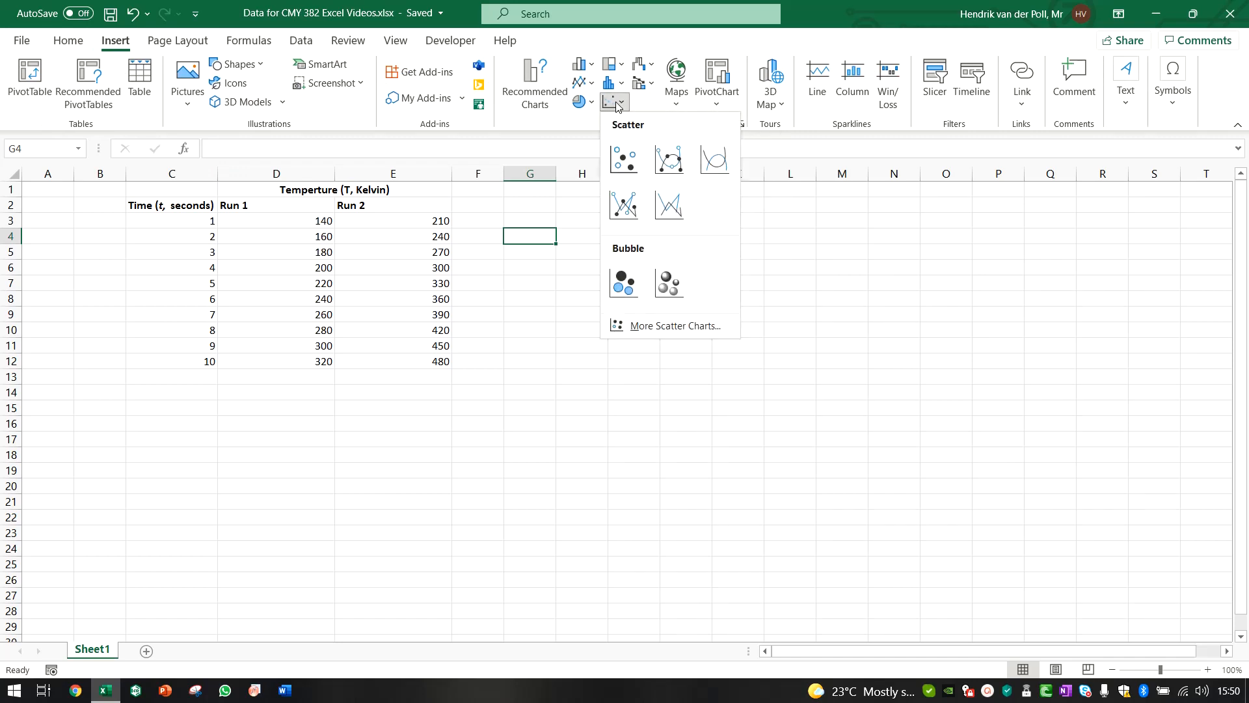
{"action": "left_click", "coordinate": [629, 165]}
{"action": "left_click_drag", "start_coordinate": [521, 299], "coordinate": [603, 218]}
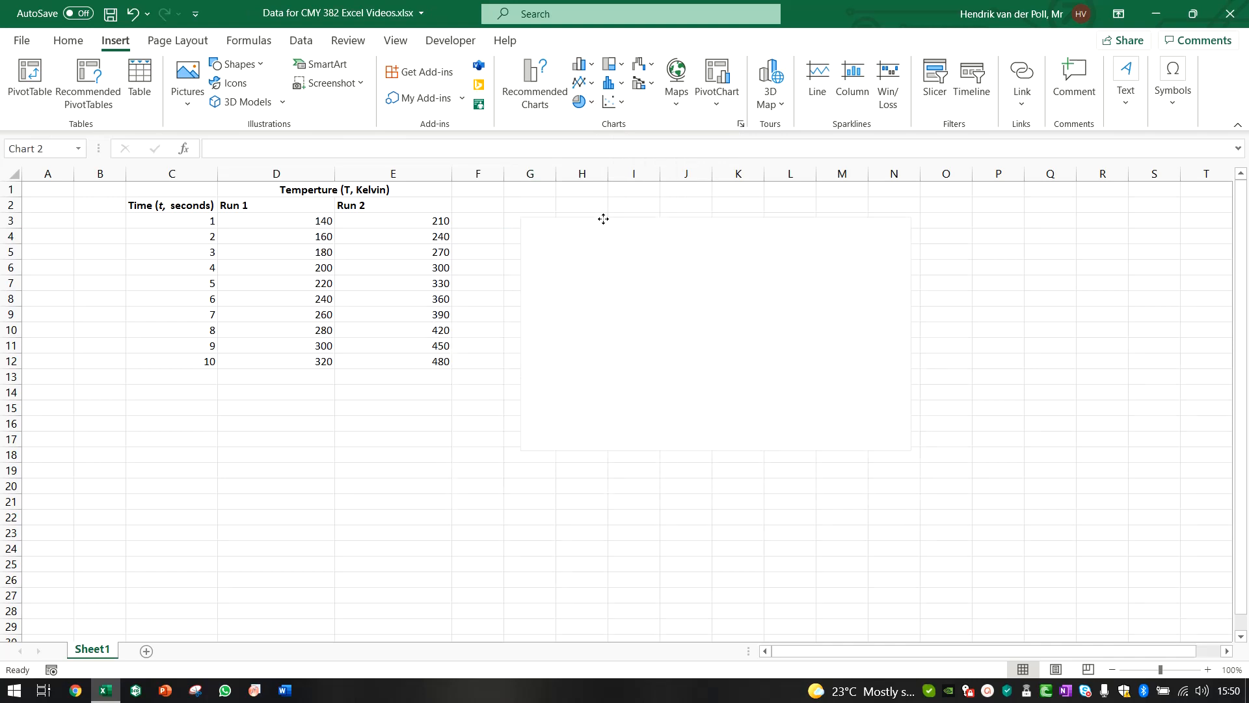
{"action": "left_click_drag", "start_coordinate": [167, 221], "coordinate": [386, 379]}
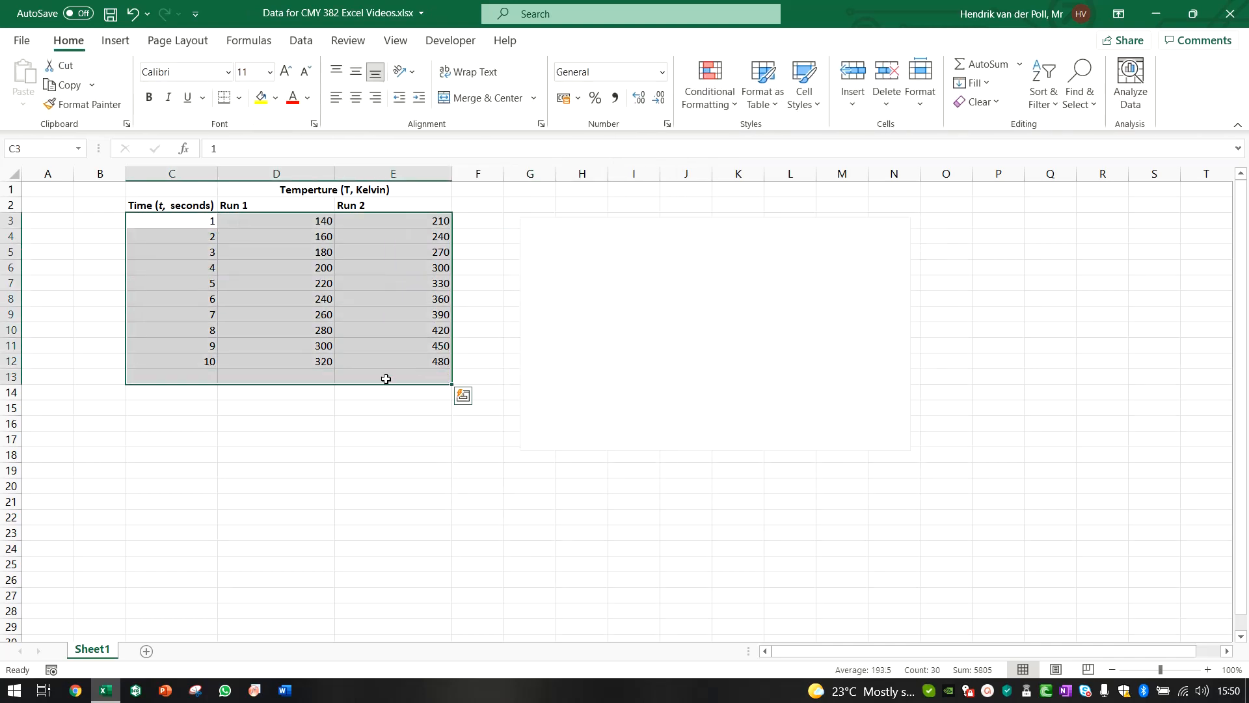
{"action": "left_click", "coordinate": [375, 408]}
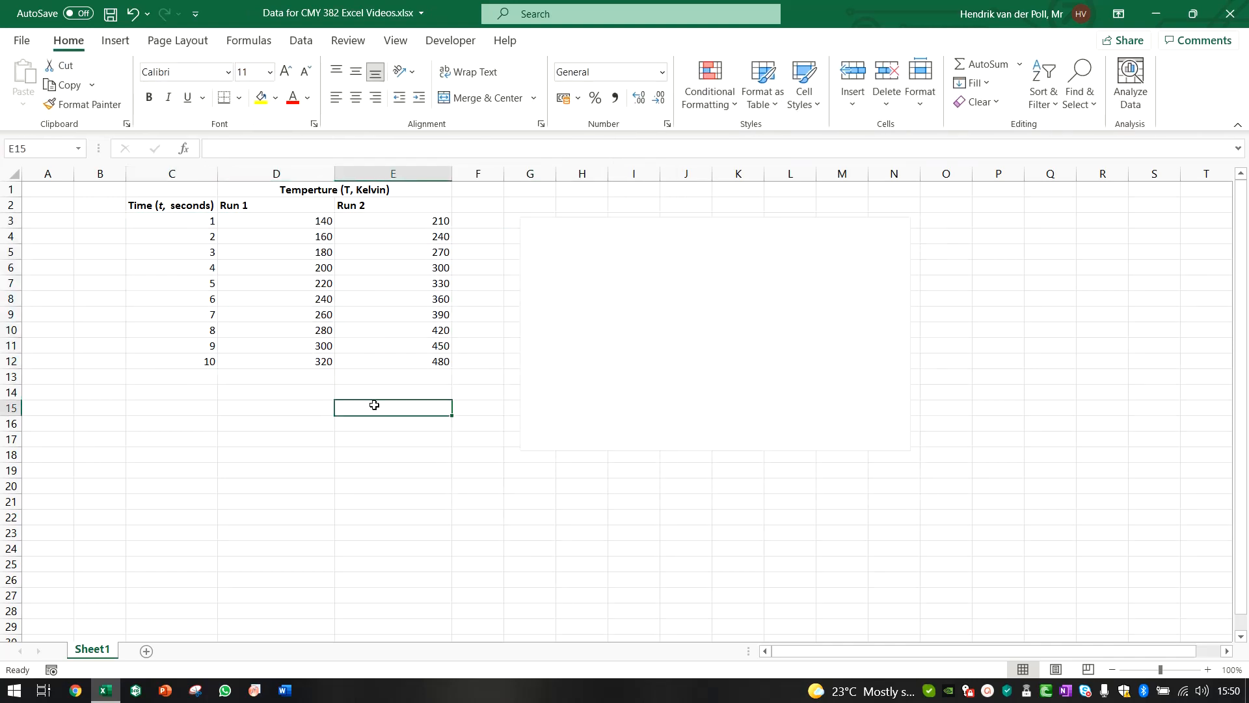
Add a data series to the empty scatter chart, taking its series name from cell D2.
{"action": "left_click", "coordinate": [539, 242]}
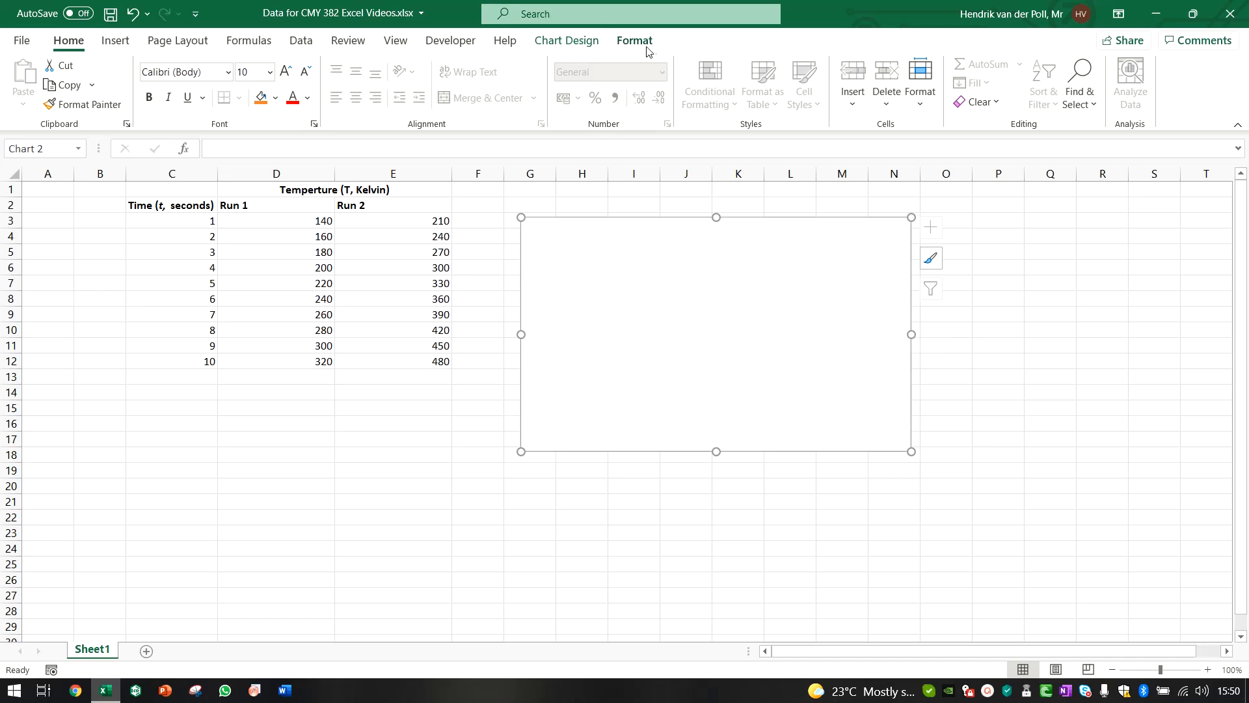
{"action": "left_click", "coordinate": [557, 36]}
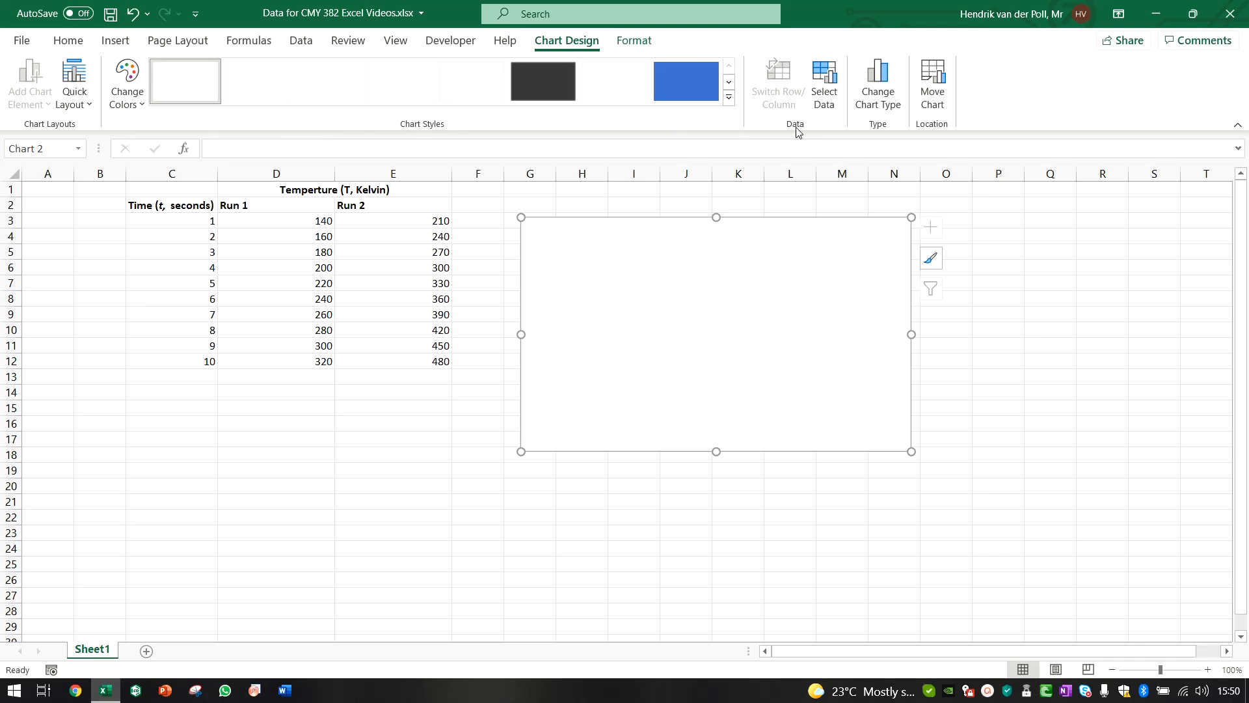
{"action": "left_click", "coordinate": [833, 101]}
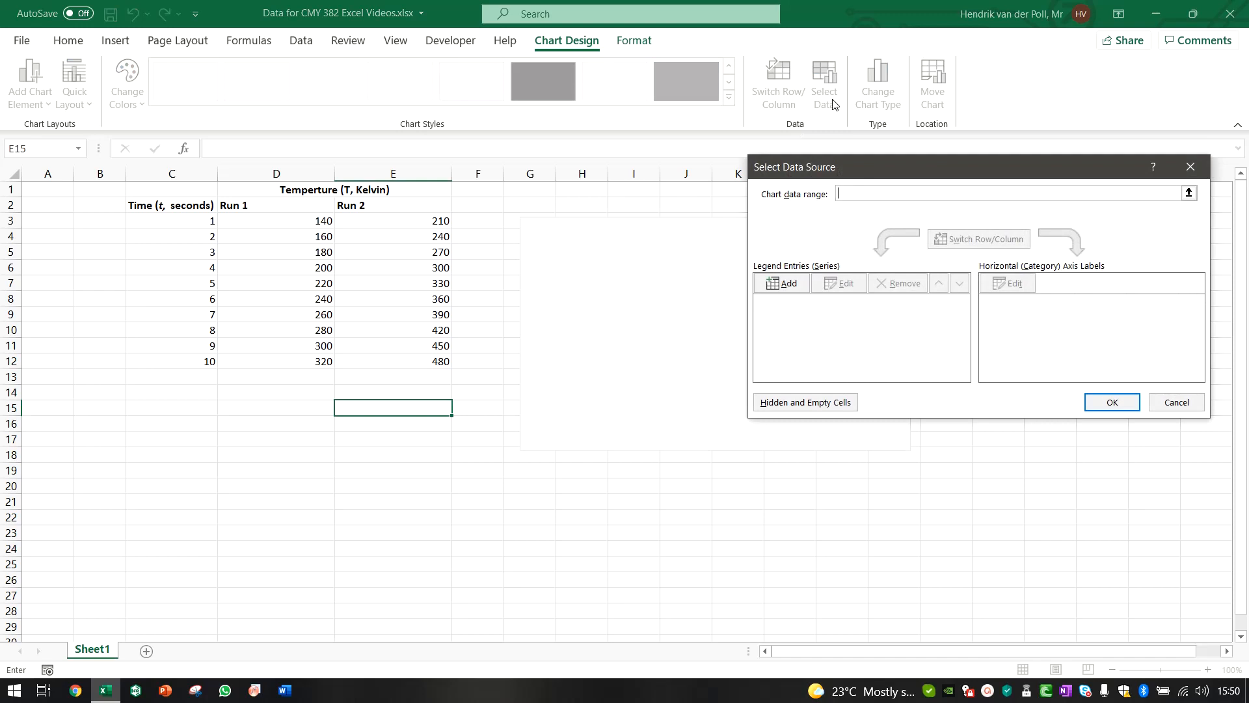
{"action": "left_click", "coordinate": [789, 284]}
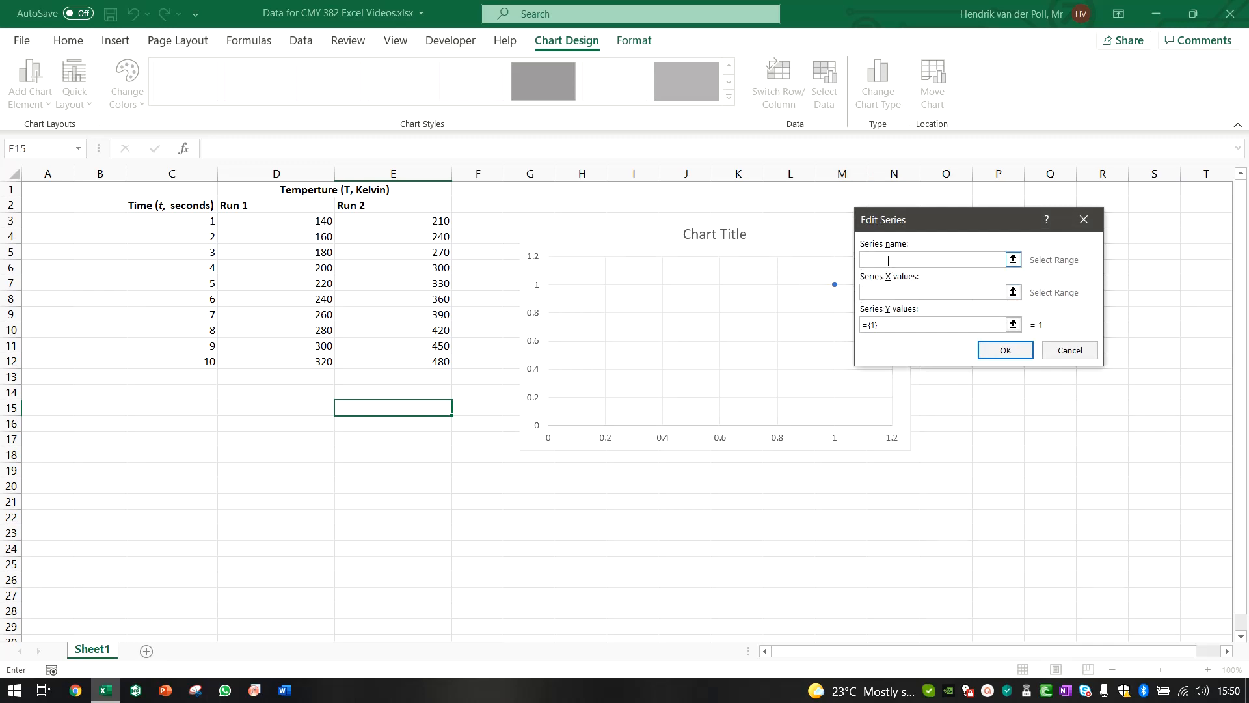
{"action": "left_click", "coordinate": [257, 202]}
{"action": "left_click", "coordinate": [932, 294]}
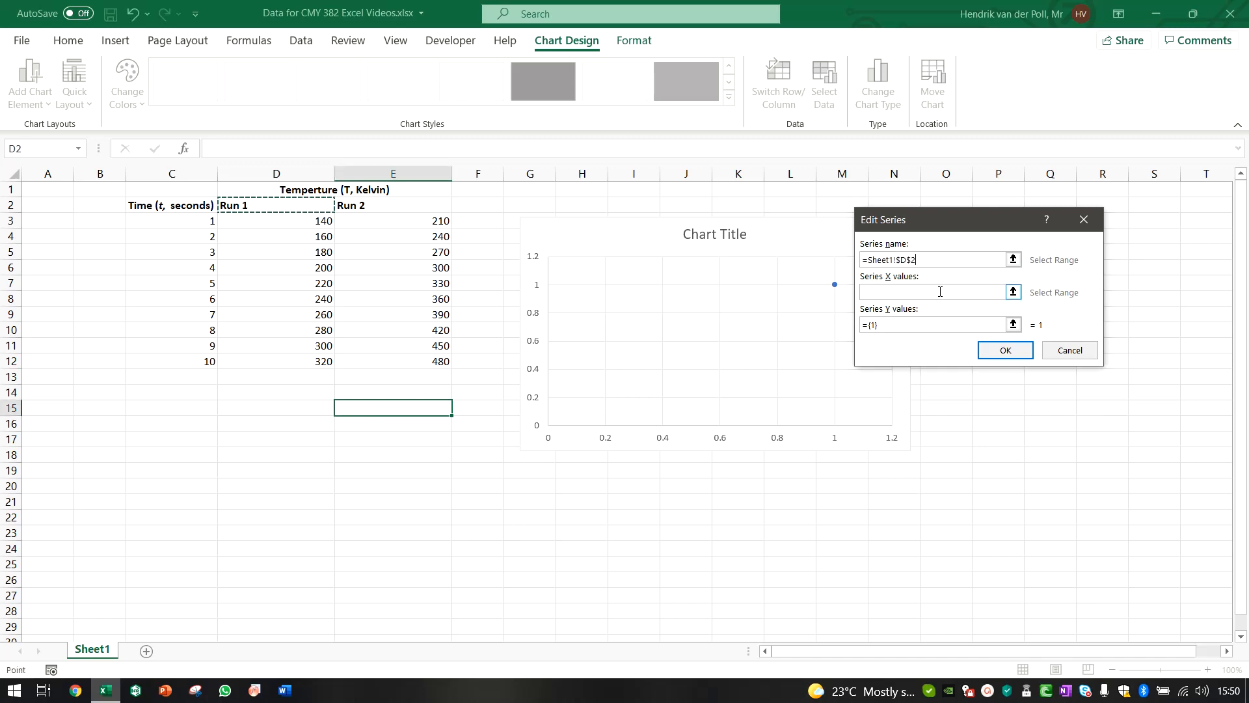
{"action": "left_click_drag", "start_coordinate": [165, 220], "coordinate": [186, 360]}
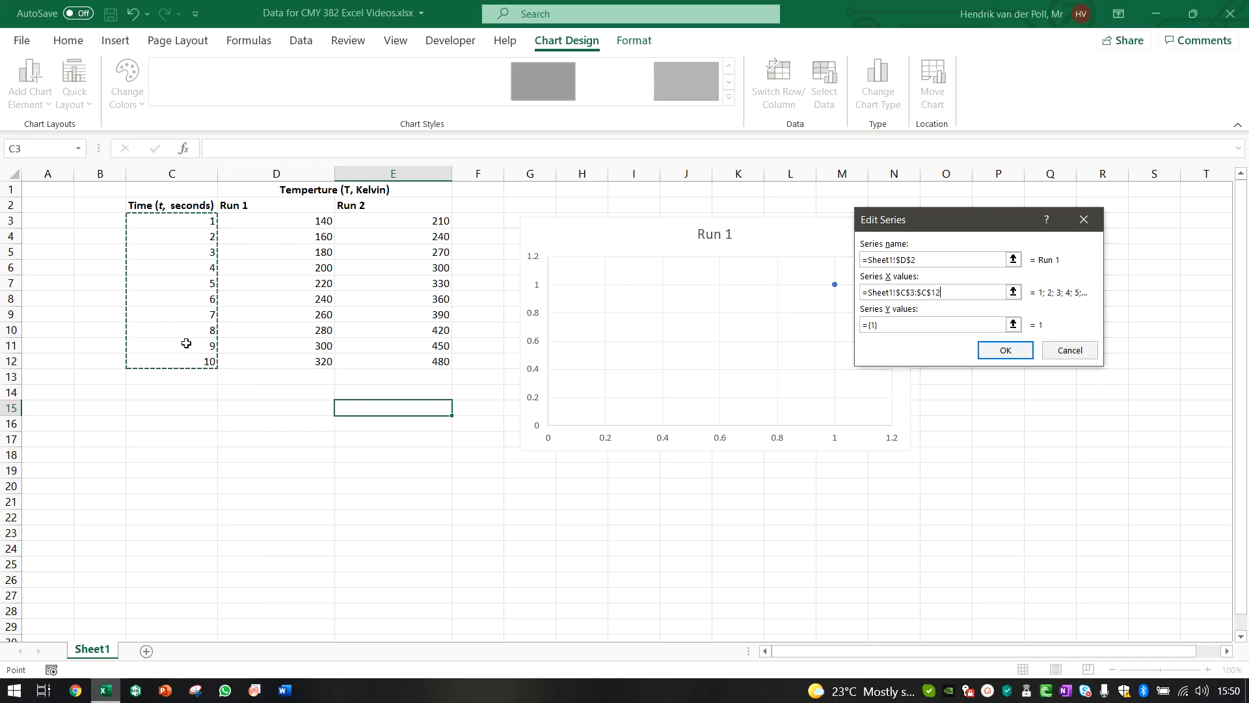
{"action": "left_click_drag", "start_coordinate": [959, 291], "coordinate": [800, 290]}
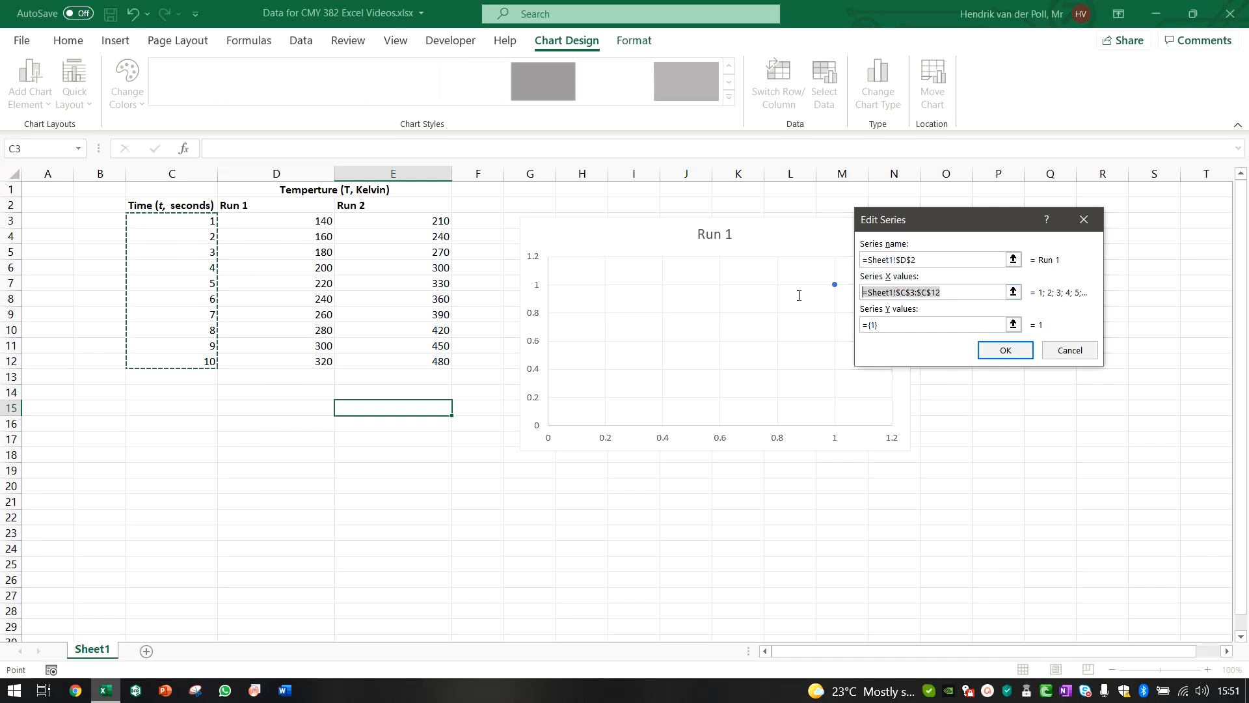
{"action": "key", "text": "BackSpace"}
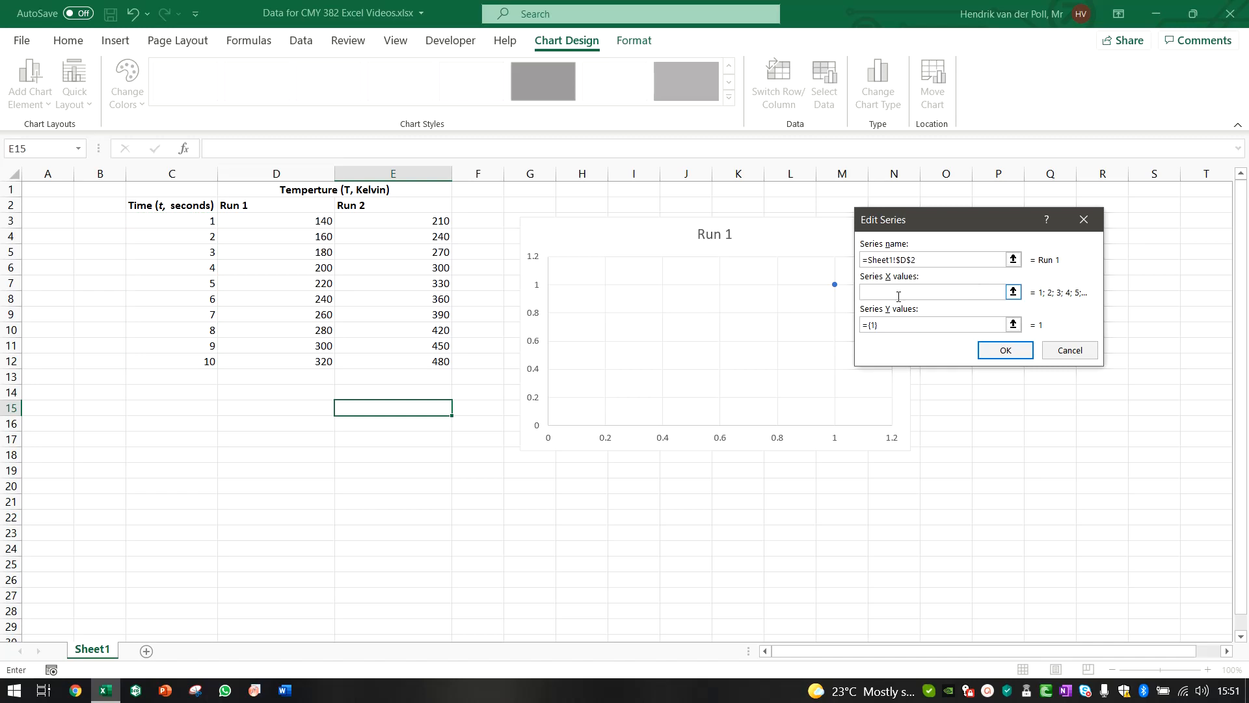
Set the Run 1 series' X values to C3:C12 and its Y values to D3:D12, and accept the series.
{"action": "left_click", "coordinate": [211, 220]}
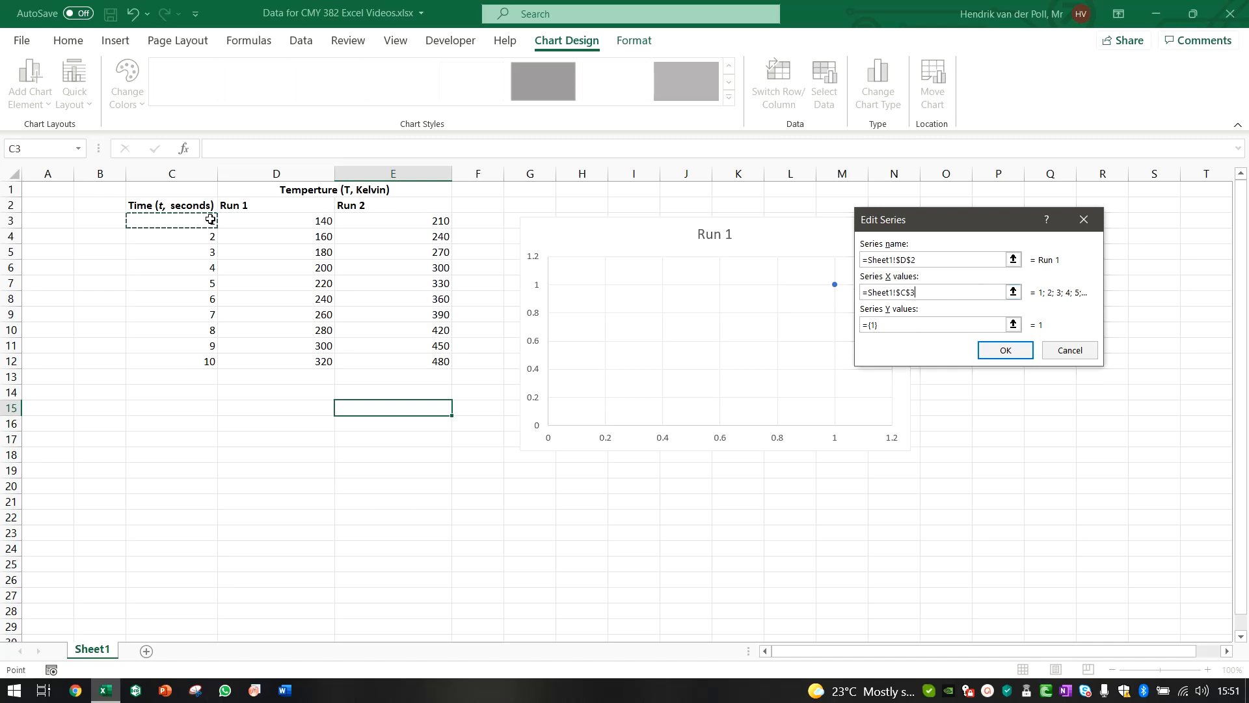
{"action": "left_click_drag", "start_coordinate": [211, 219], "coordinate": [209, 362]}
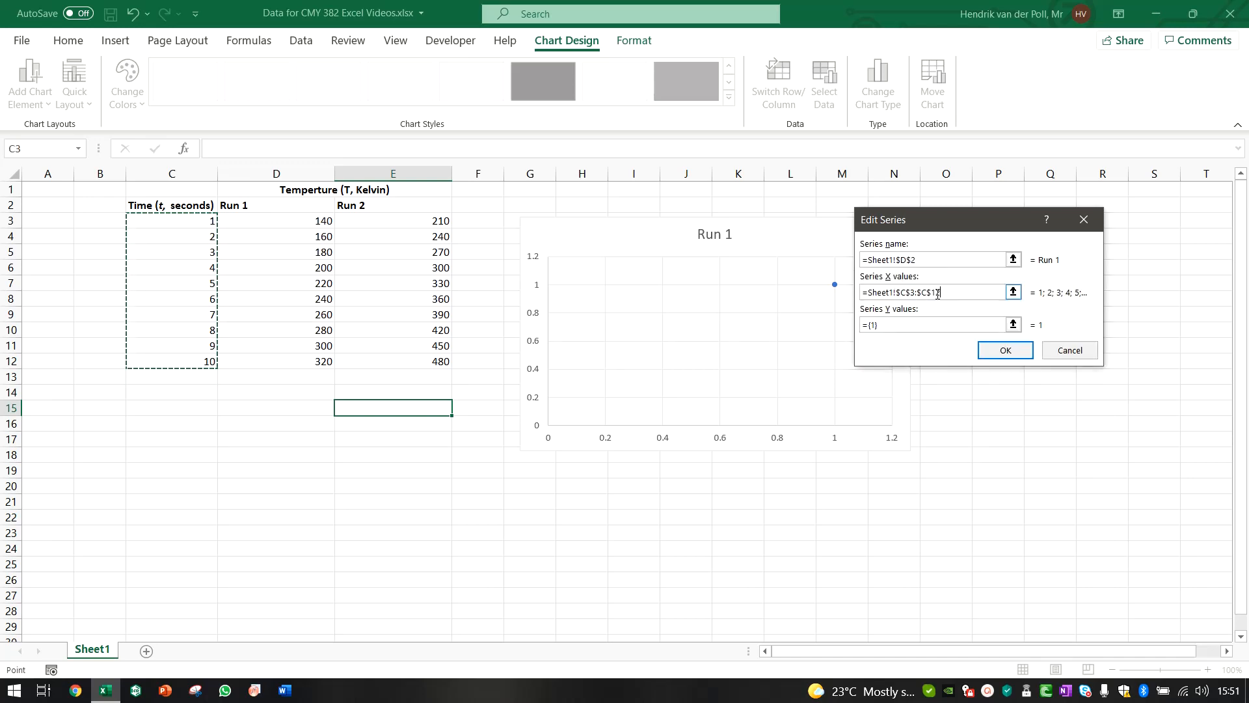
{"action": "left_click", "coordinate": [886, 324]}
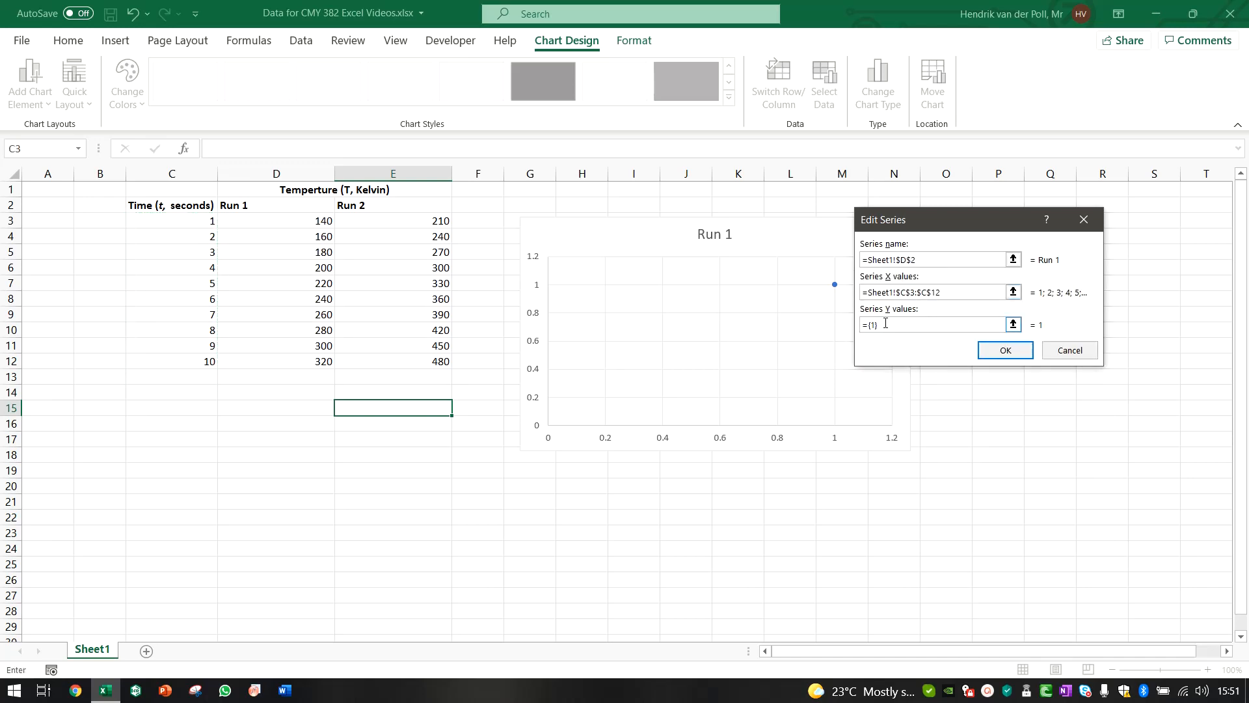
{"action": "key", "text": "BackSpace"}
{"action": "left_click_drag", "start_coordinate": [302, 222], "coordinate": [283, 356]}
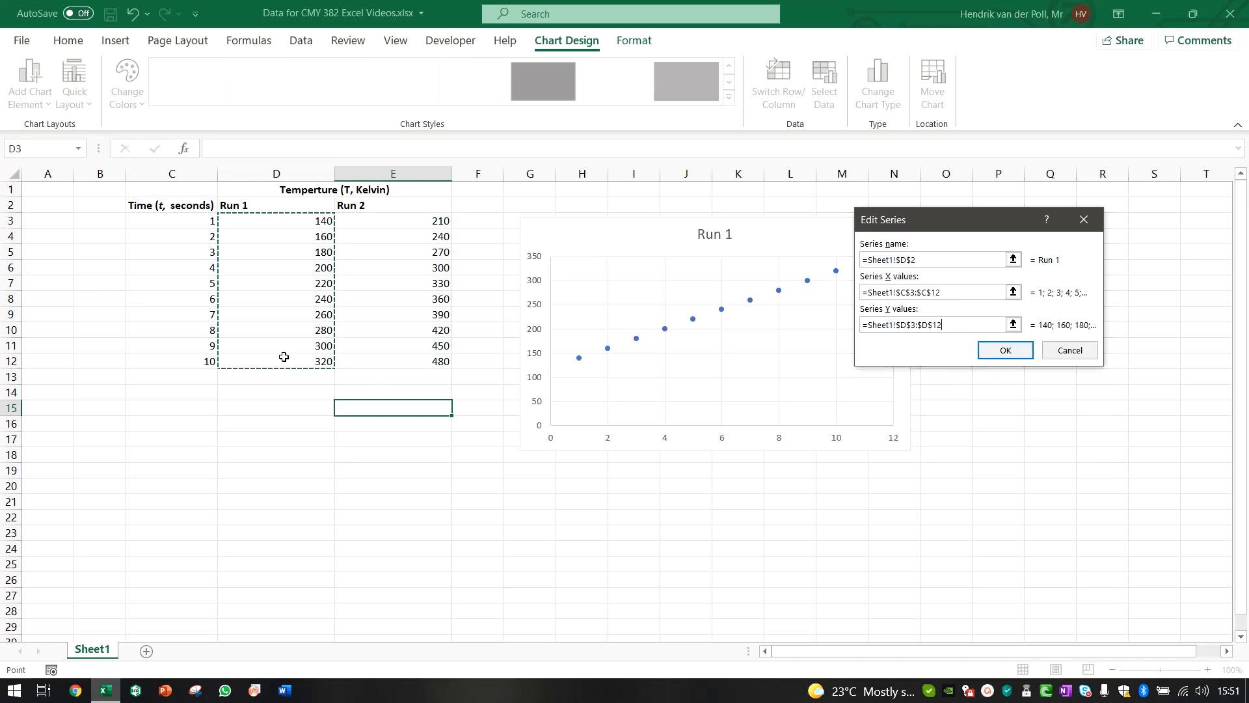
{"action": "left_click", "coordinate": [1025, 353]}
Add a second data series to the chart, taking its series name from cell E2 and its X values from C3:C12.
{"action": "mouse_move", "coordinate": [782, 175]}
{"action": "left_mouse_down"}
{"action": "mouse_move", "coordinate": [894, 186]}
{"action": "mouse_move", "coordinate": [778, 181]}
{"action": "left_mouse_up"}
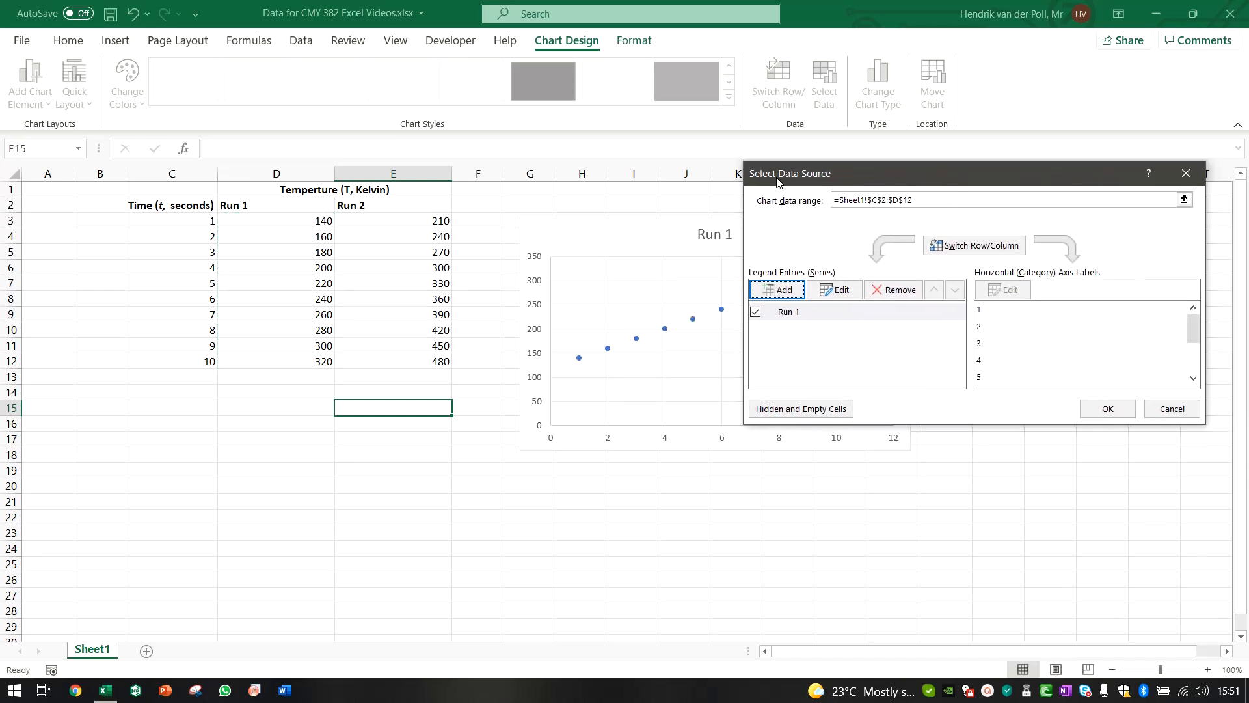
{"action": "left_click", "coordinate": [776, 294]}
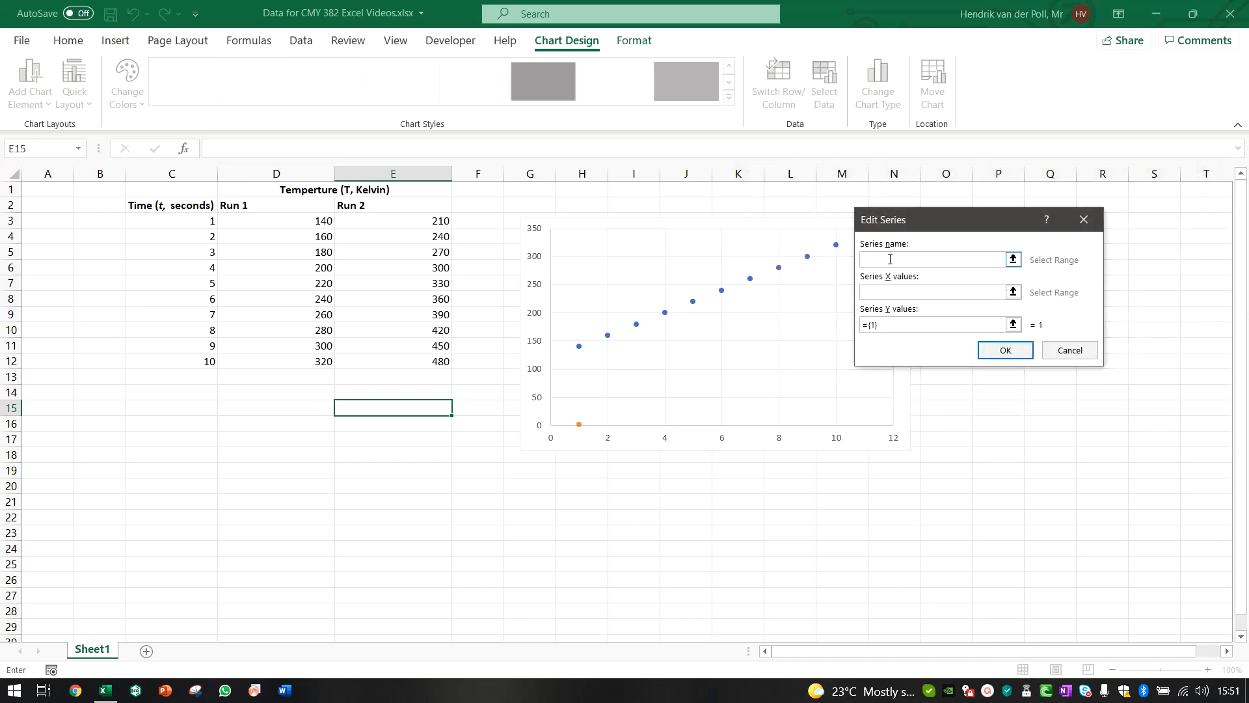
{"action": "left_click", "coordinate": [391, 205]}
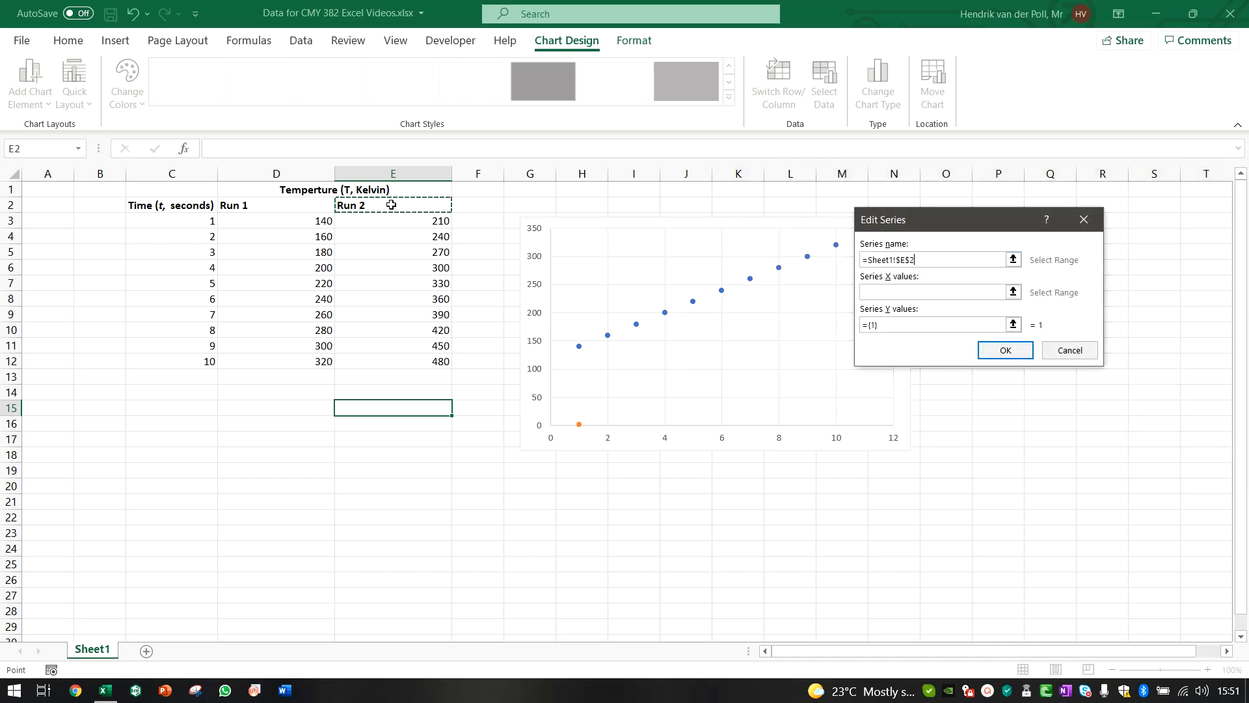
{"action": "left_click", "coordinate": [864, 291]}
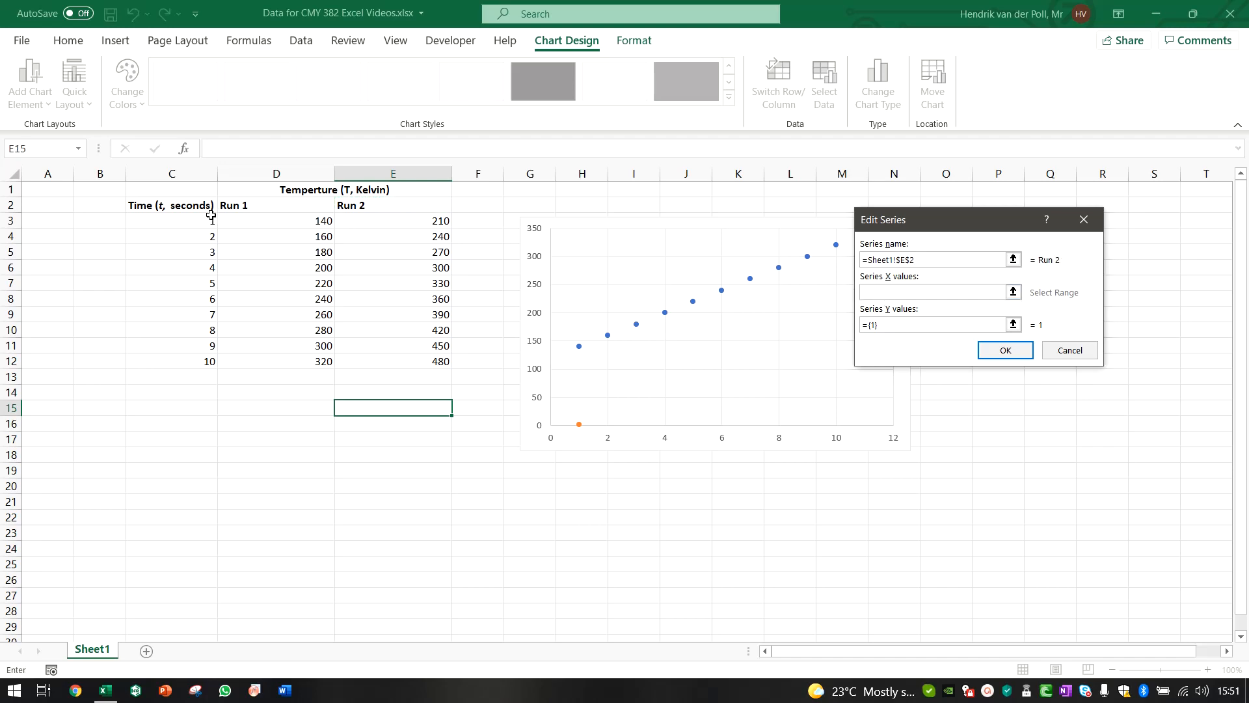
{"action": "left_click_drag", "start_coordinate": [210, 221], "coordinate": [208, 360]}
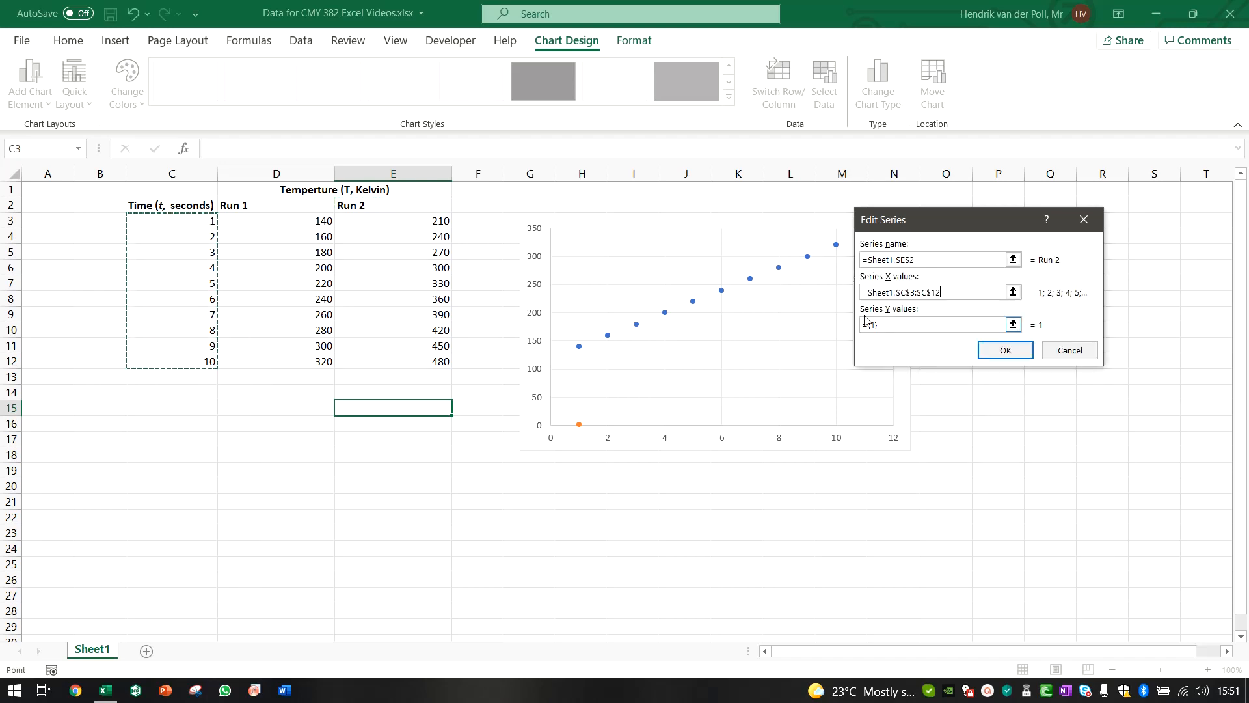
Set the Run 2 series' Y values to E3:E12, without the default {1} entry, and accept the series and the chart's data source.
{"action": "key", "text": "Tab"}
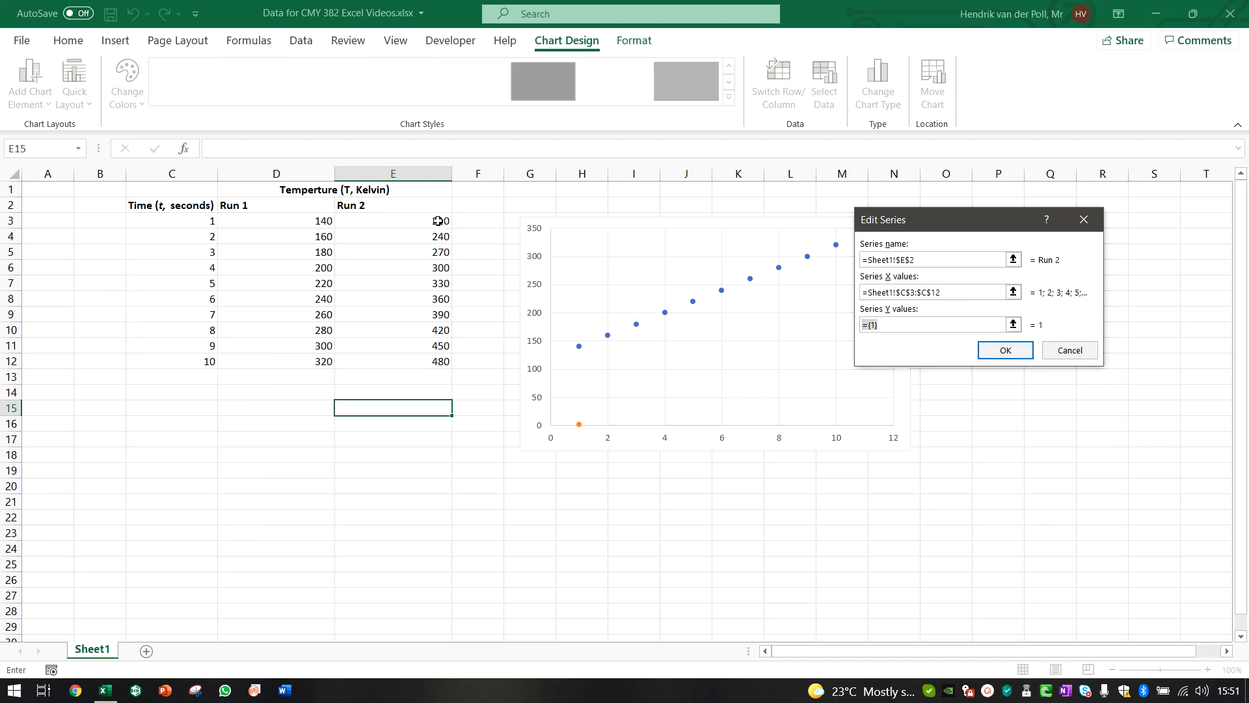
{"action": "left_click_drag", "start_coordinate": [441, 222], "coordinate": [436, 353]}
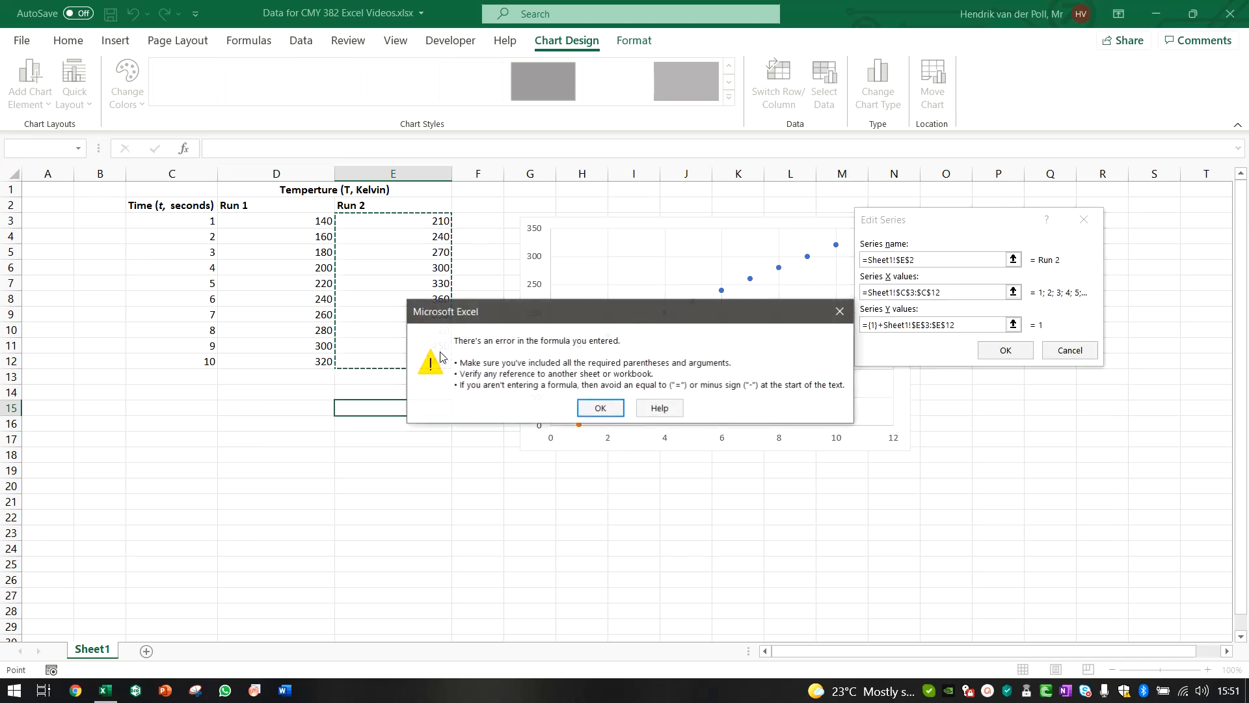
{"action": "left_click", "coordinate": [599, 408]}
{"action": "left_click", "coordinate": [885, 325]}
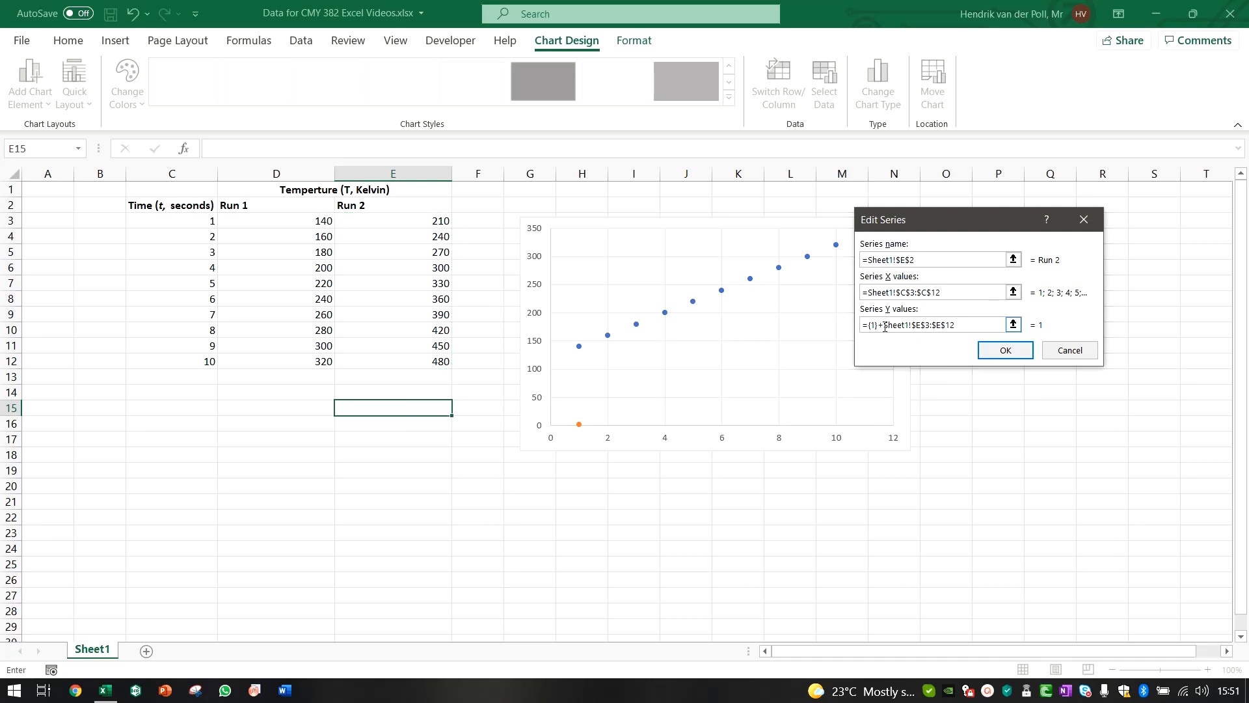
{"action": "key", "text": "BackSpace"}
{"action": "key", "text": "BackSpace"}
{"action": "key", "text": "BackSpace"}
{"action": "key", "text": "BackSpace"}
{"action": "key", "text": "BackSpace"}
{"action": "left_click", "coordinate": [1005, 350]}
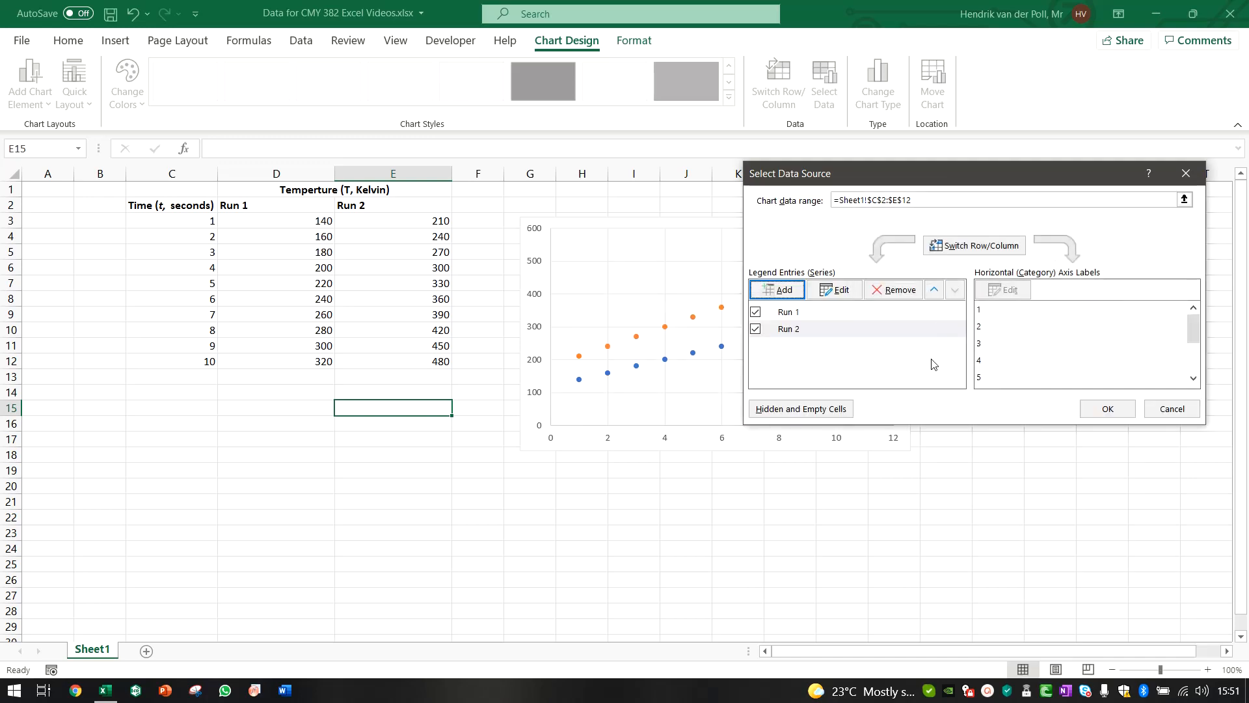
{"action": "left_click", "coordinate": [1107, 408]}
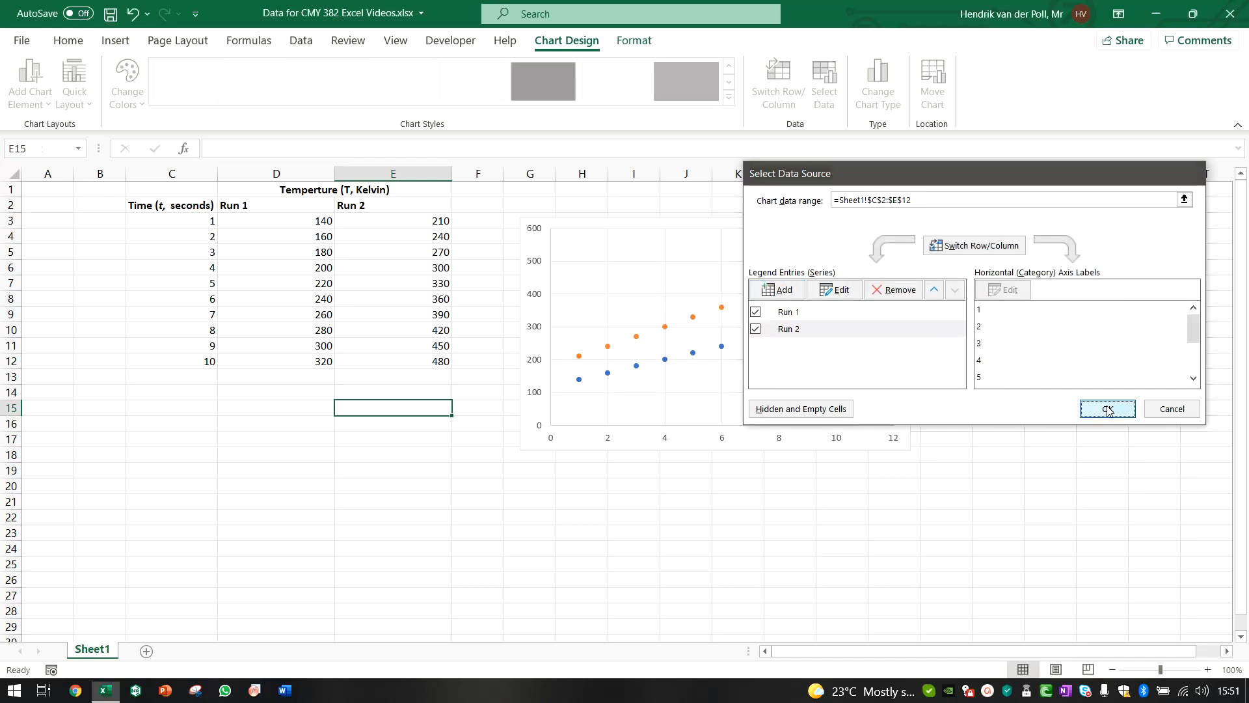
Move the scatter chart away from the data table, to start at column H near row 1, and deselect it.
{"action": "left_click", "coordinate": [782, 525]}
{"action": "left_click_drag", "start_coordinate": [748, 438], "coordinate": [812, 389]}
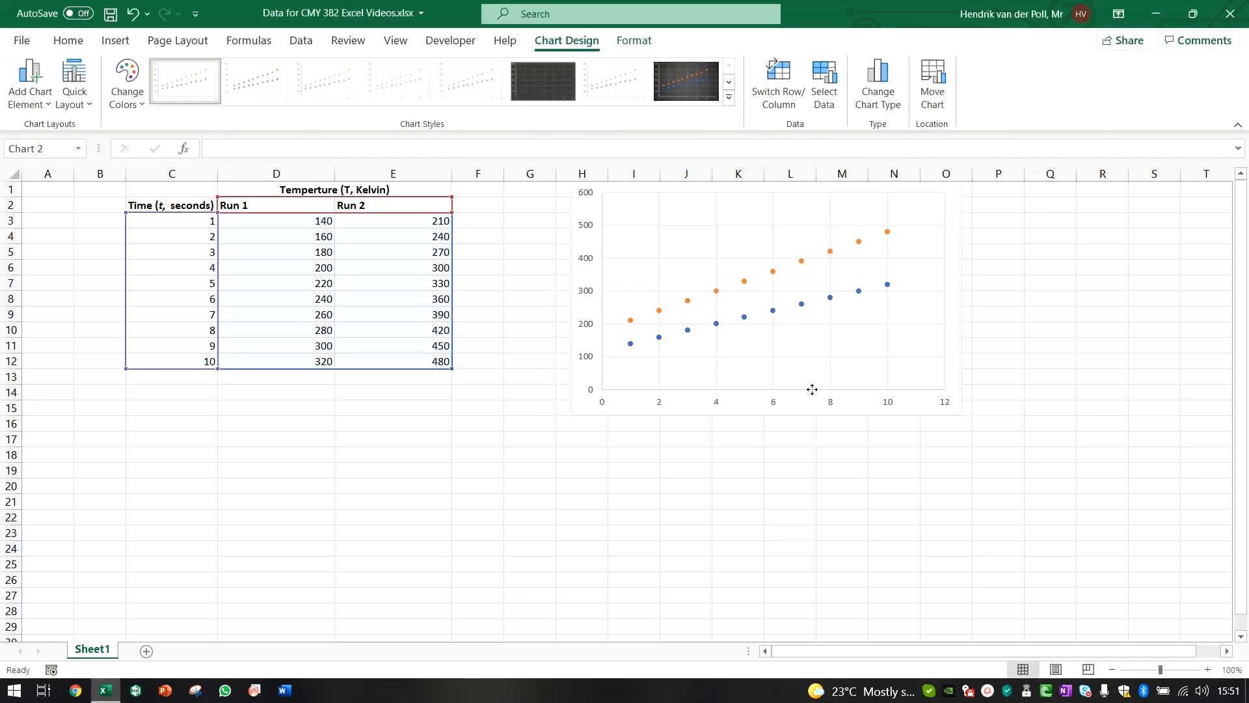
{"action": "left_click", "coordinate": [580, 485]}
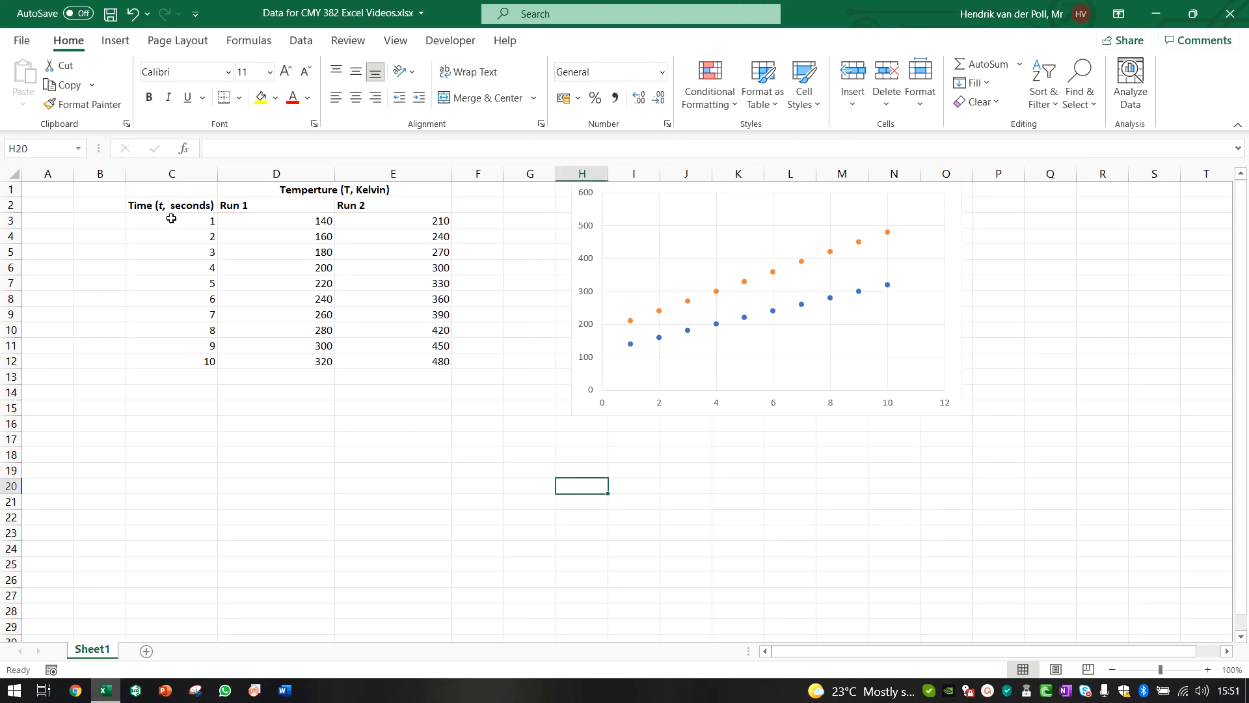
Try inserting a markers-only Scatter chart directly from C3:E12, placed below the data table, and delete it.
{"action": "left_click_drag", "start_coordinate": [171, 218], "coordinate": [363, 362]}
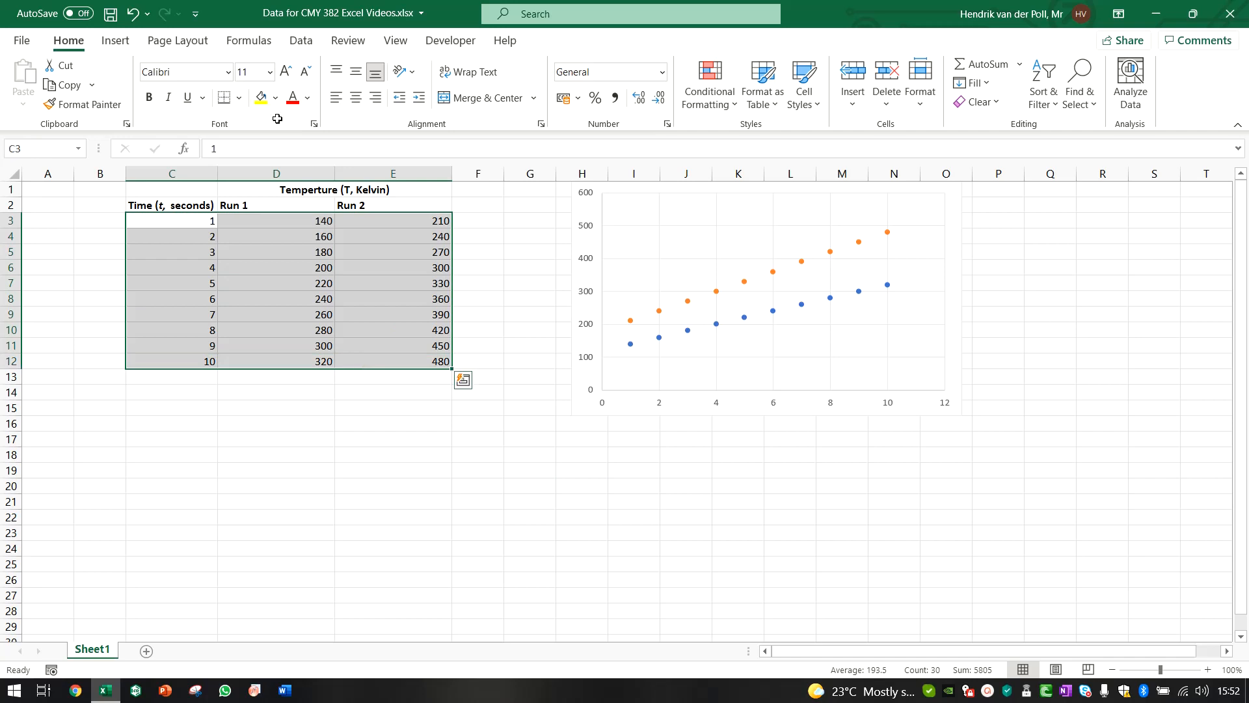
{"action": "left_click", "coordinate": [115, 40]}
{"action": "left_click", "coordinate": [612, 102]}
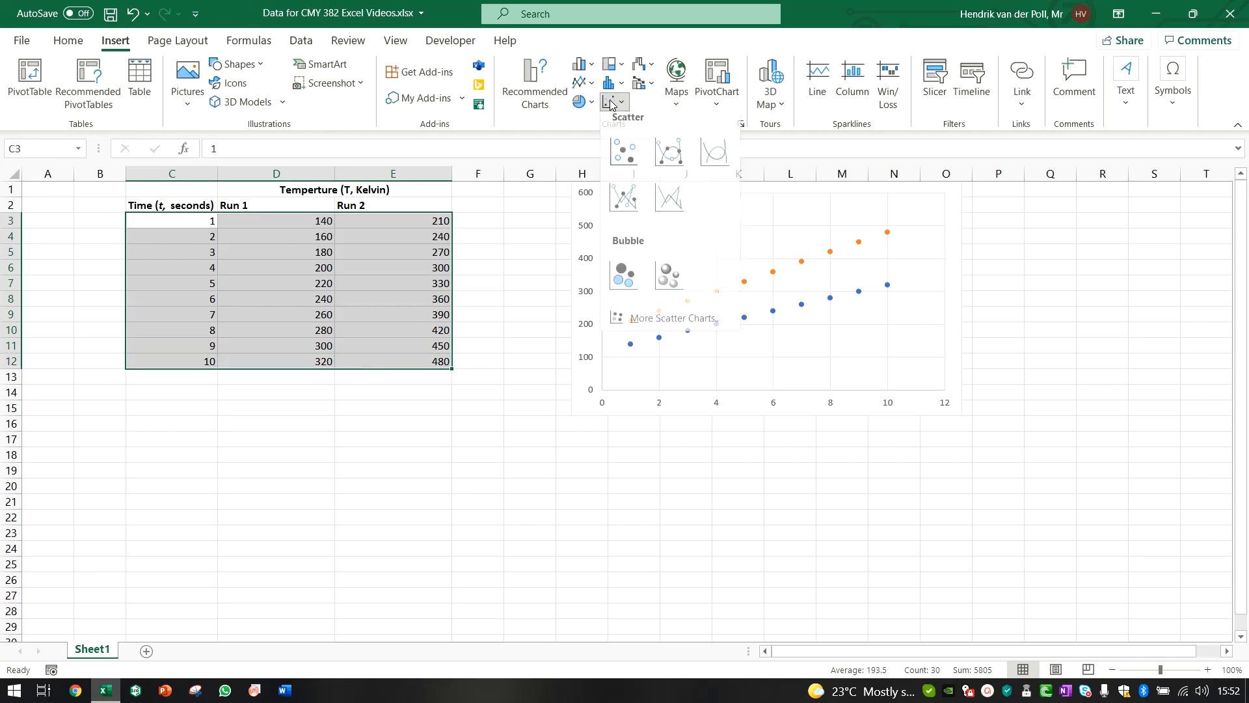
{"action": "left_click", "coordinate": [624, 154]}
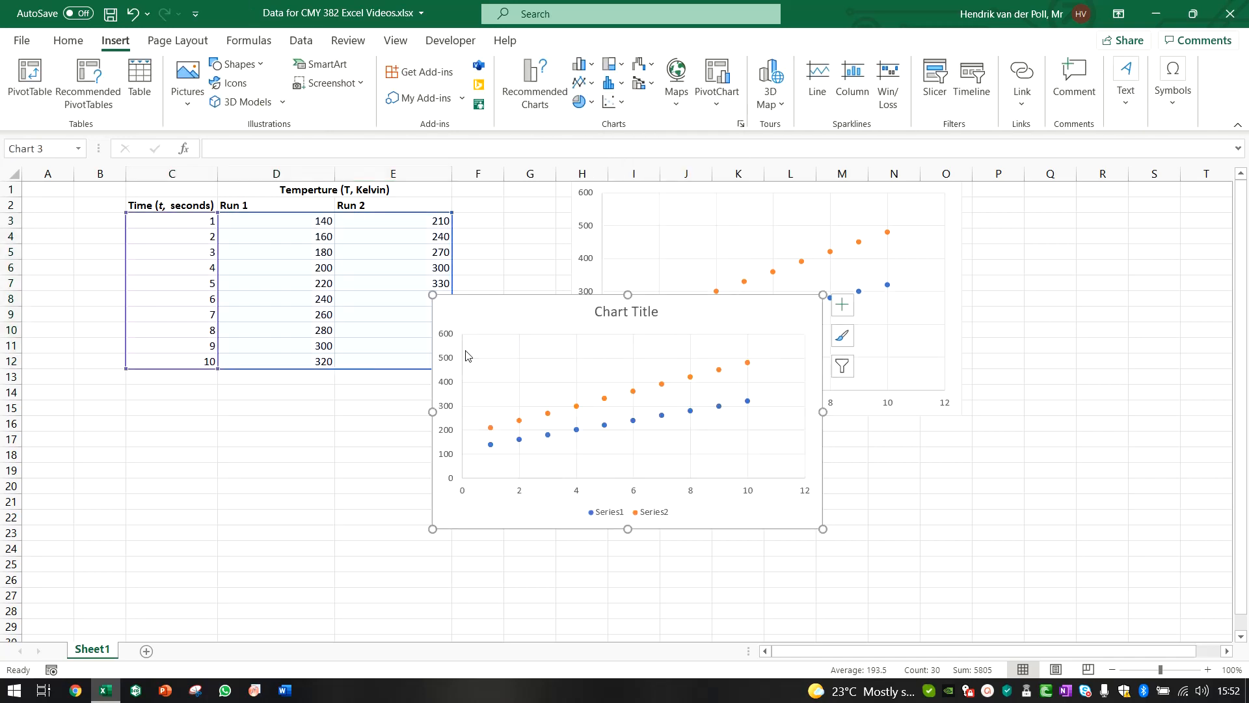
{"action": "left_click_drag", "start_coordinate": [466, 354], "coordinate": [169, 414]}
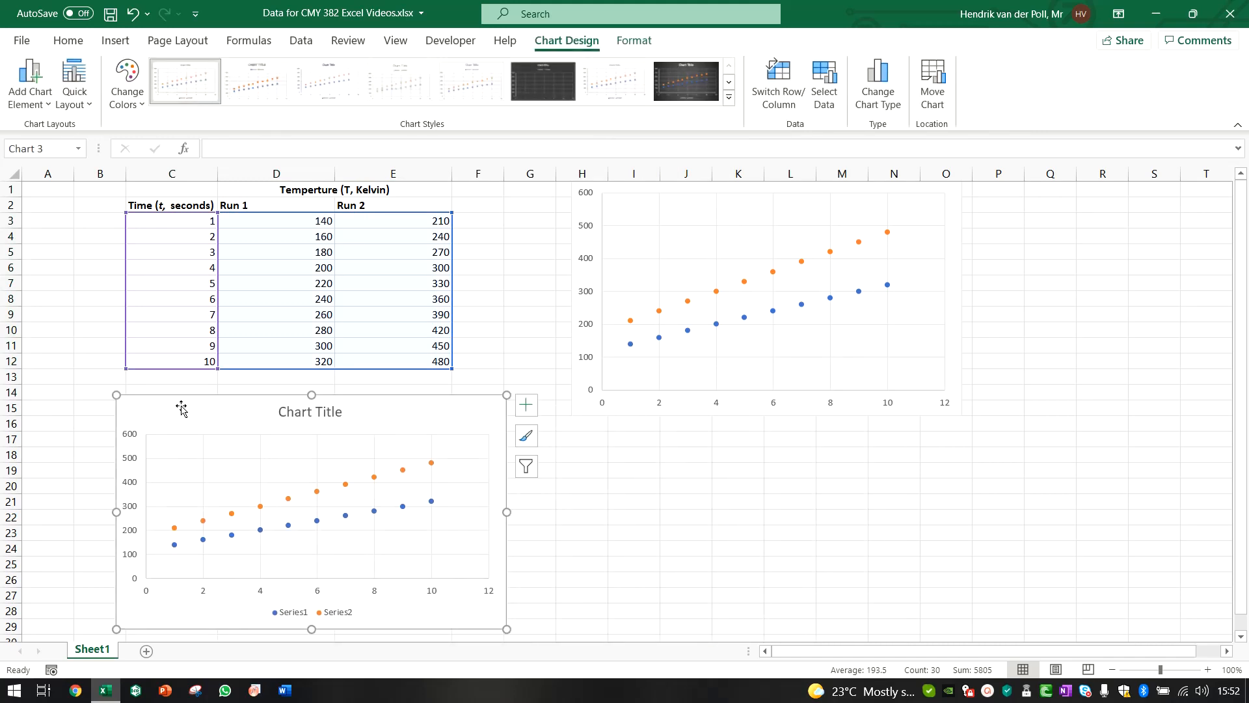
{"action": "key", "text": "Delete"}
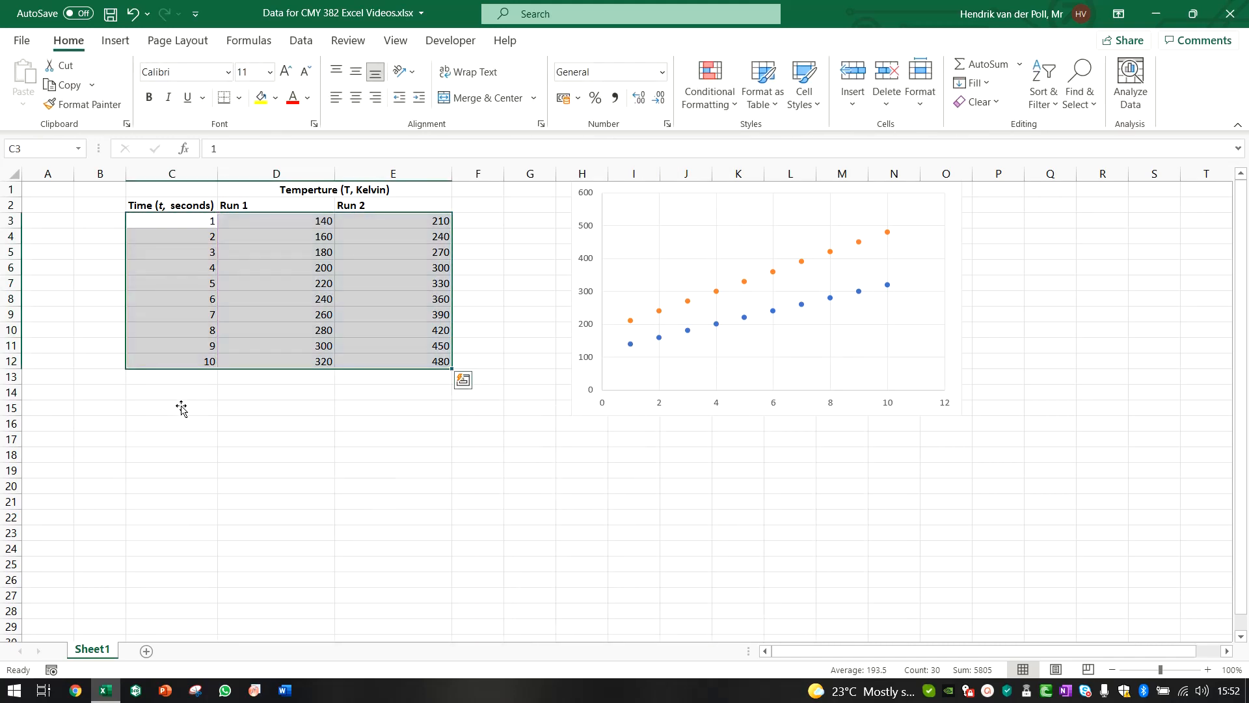
Place the Run 1 and Run 2 scatter chart closer to the data table, starting at column F near row 2.
{"action": "left_click", "coordinate": [575, 420]}
{"action": "left_click_drag", "start_coordinate": [577, 426], "coordinate": [486, 442]}
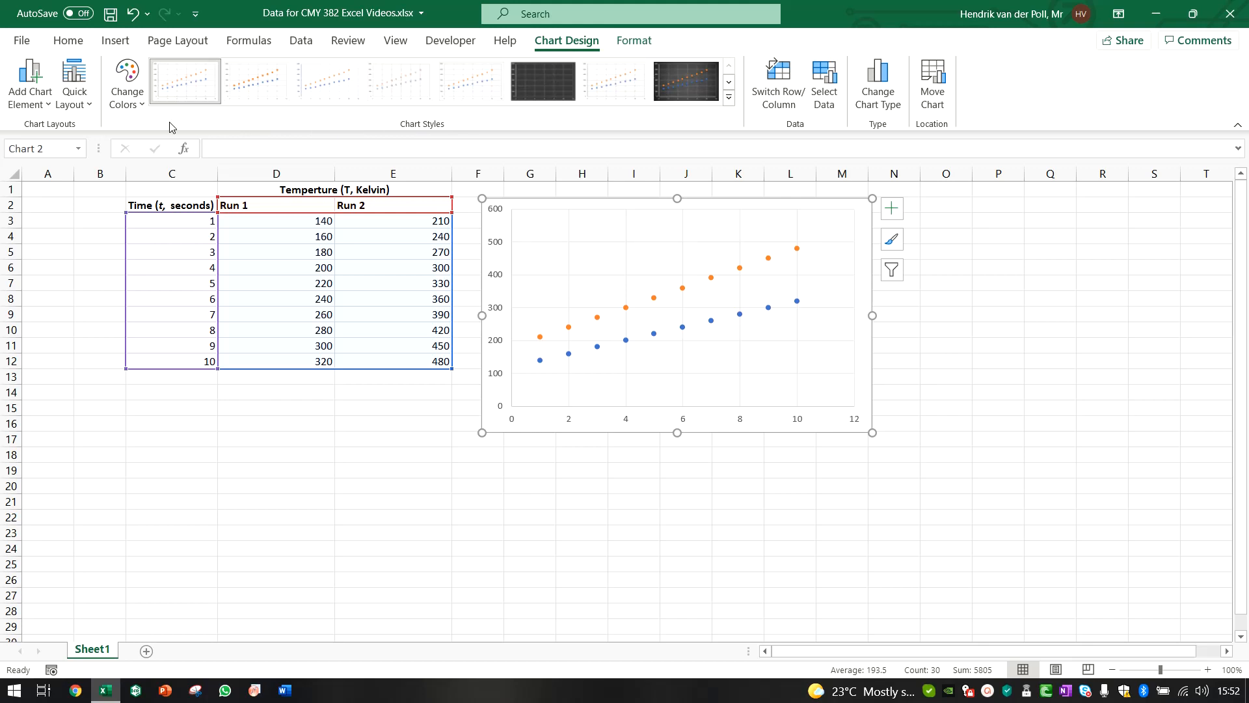
Apply chart Layout 9 to the scatter chart and widen the chart to about the start of column R.
{"action": "left_click", "coordinate": [89, 106]}
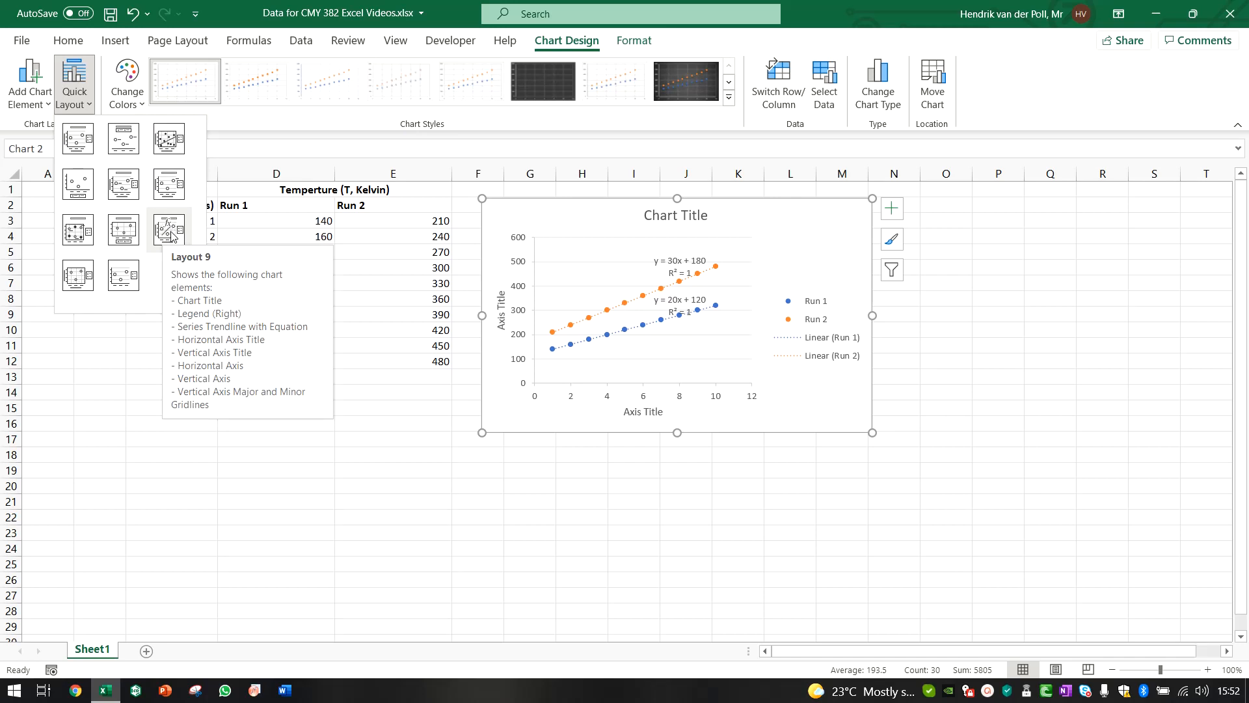
{"action": "left_click", "coordinate": [171, 233]}
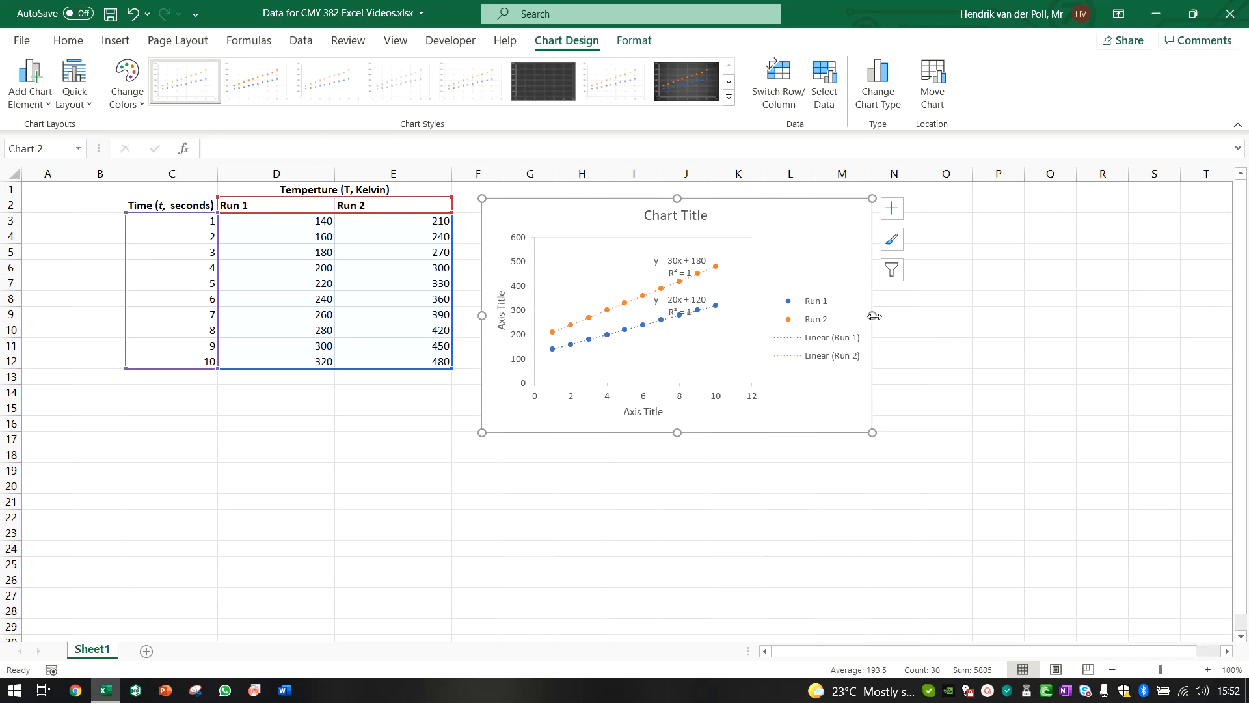
{"action": "left_click_drag", "start_coordinate": [874, 316], "coordinate": [1084, 342]}
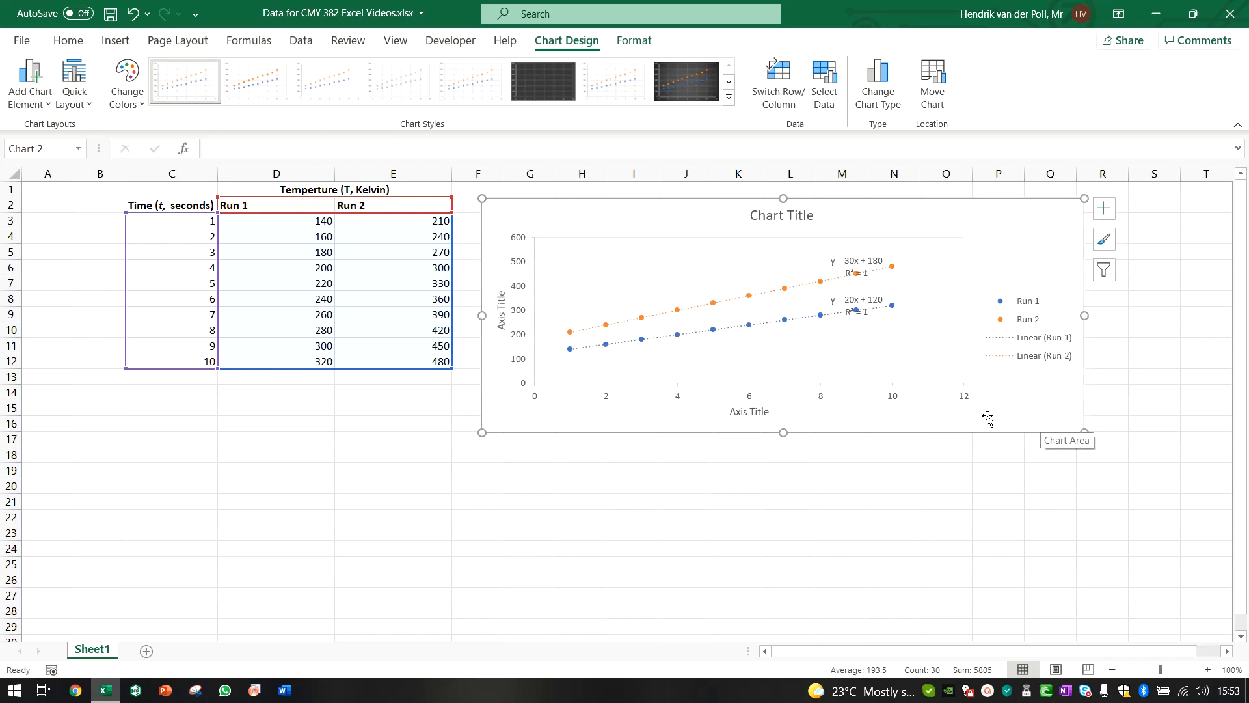
Move the Run 1 trendline equation below its line and the Run 2 trendline equation above its line, clear of the data points.
{"action": "scroll", "coordinate": [1120, 503], "scroll_direction": "up", "scroll_amount": 1}
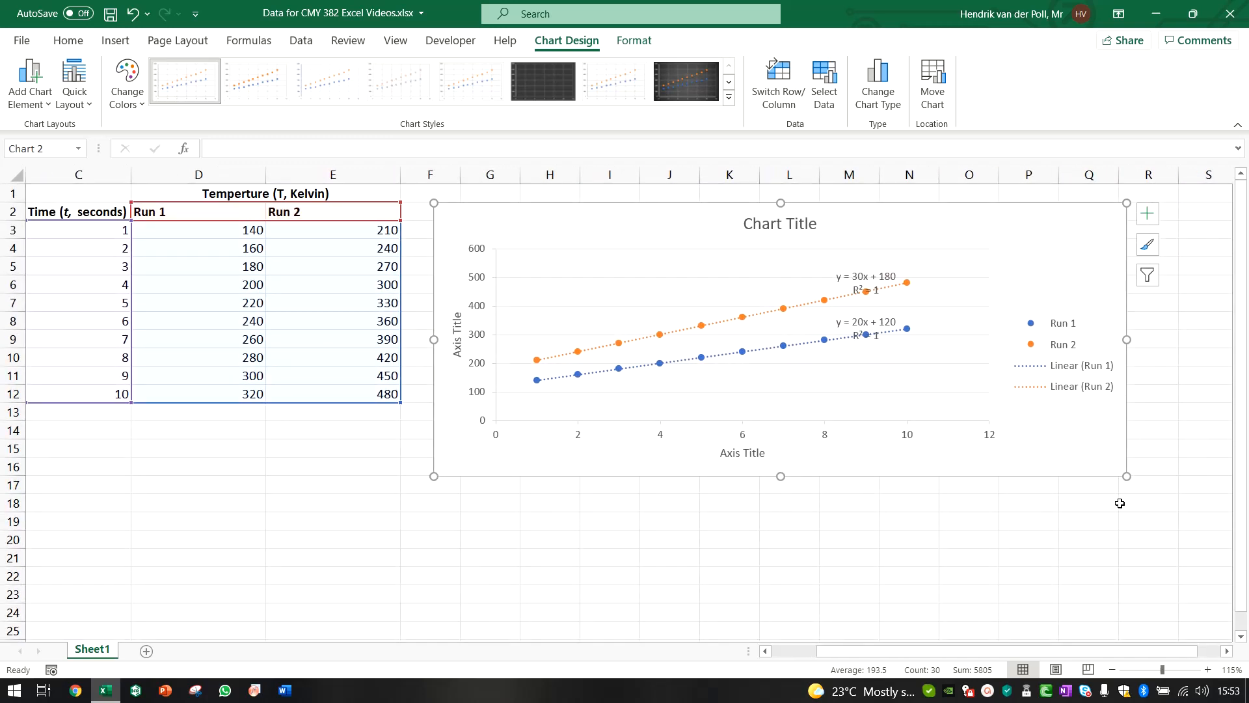
{"action": "scroll", "coordinate": [1168, 493], "scroll_direction": "up", "scroll_amount": 2}
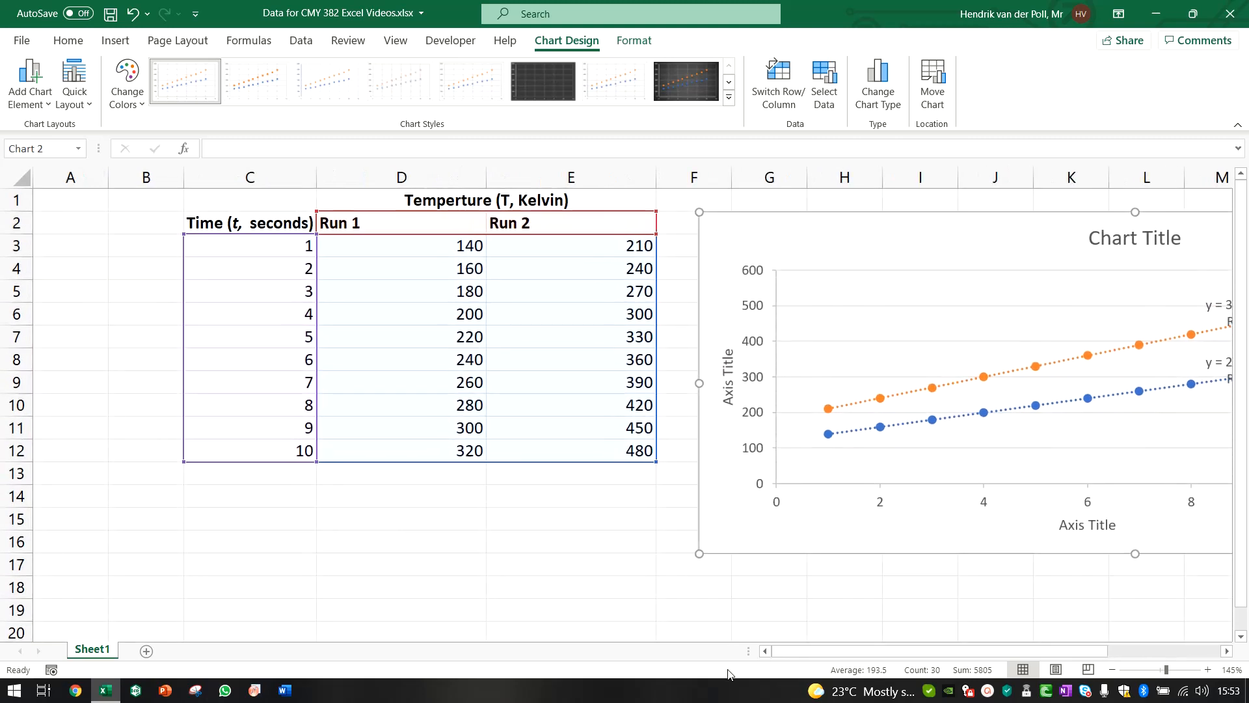
{"action": "left_click_drag", "start_coordinate": [846, 651], "coordinate": [947, 651]}
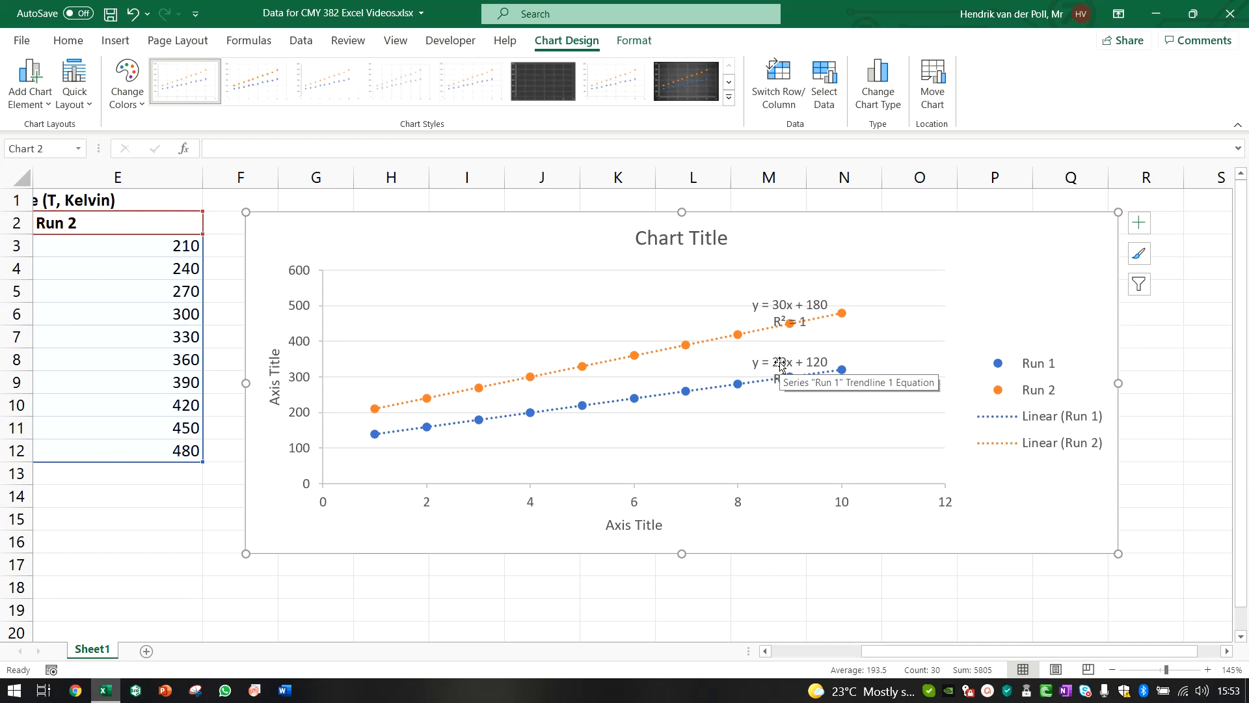
{"action": "left_click_drag", "start_coordinate": [781, 364], "coordinate": [783, 405]}
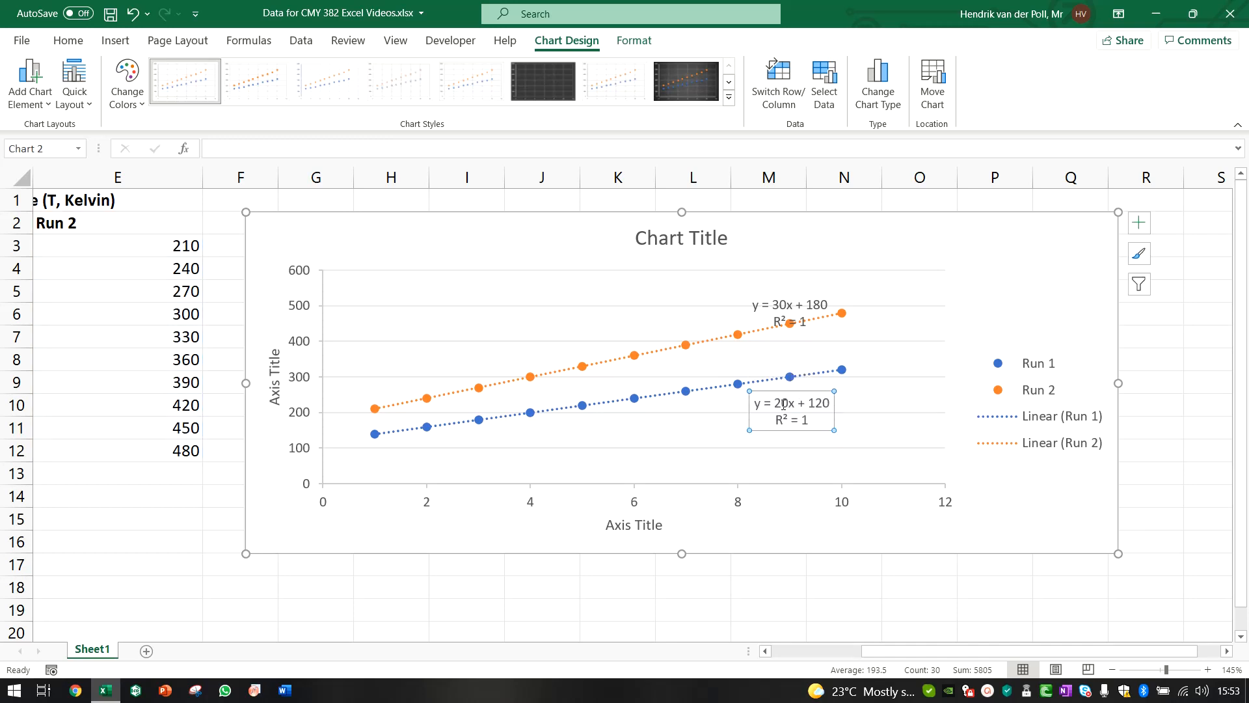
{"action": "left_click", "coordinate": [782, 307]}
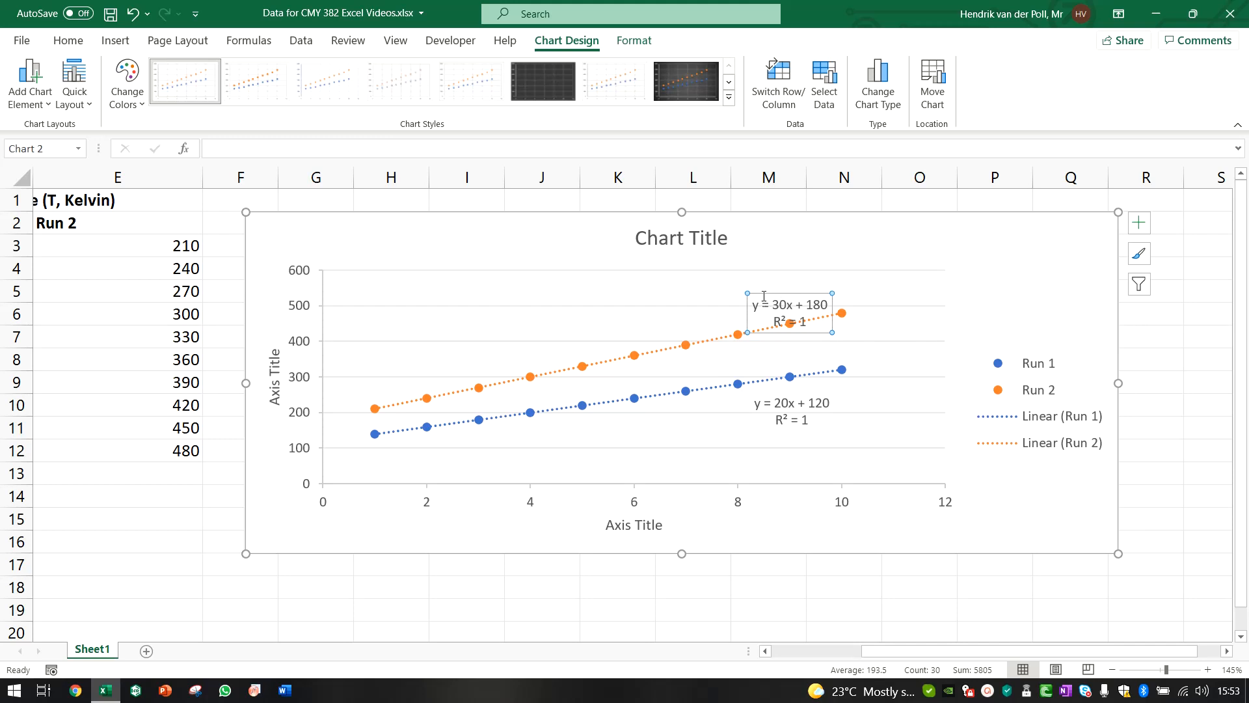
{"action": "left_click_drag", "start_coordinate": [762, 292], "coordinate": [644, 288]}
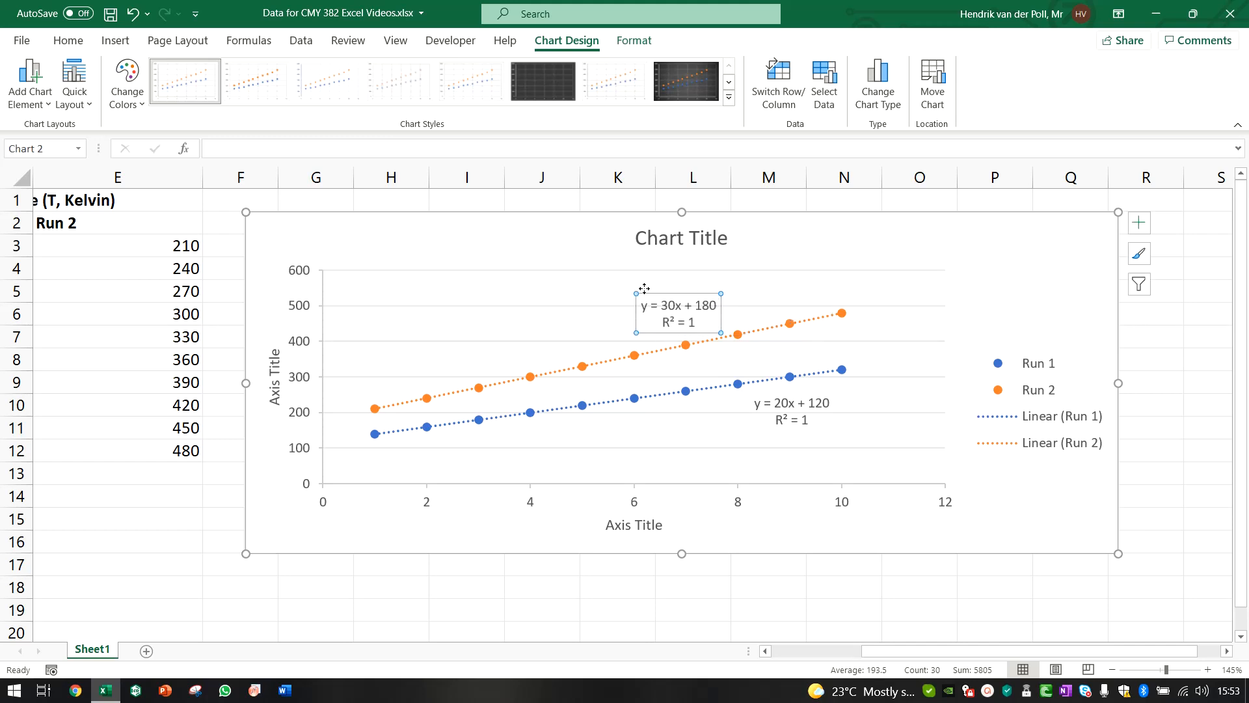
{"action": "left_click", "coordinate": [816, 237]}
{"action": "left_click", "coordinate": [595, 570]}
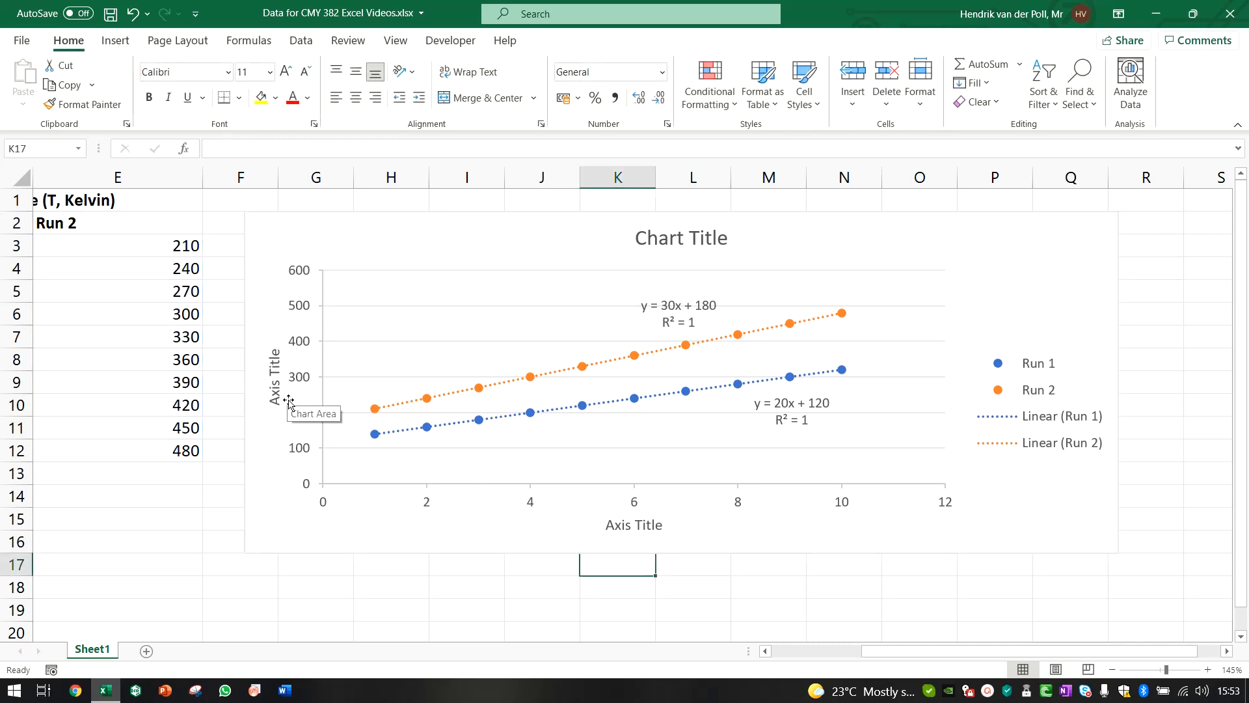
Delete the chart title from the scatter chart.
{"action": "left_click", "coordinate": [707, 249]}
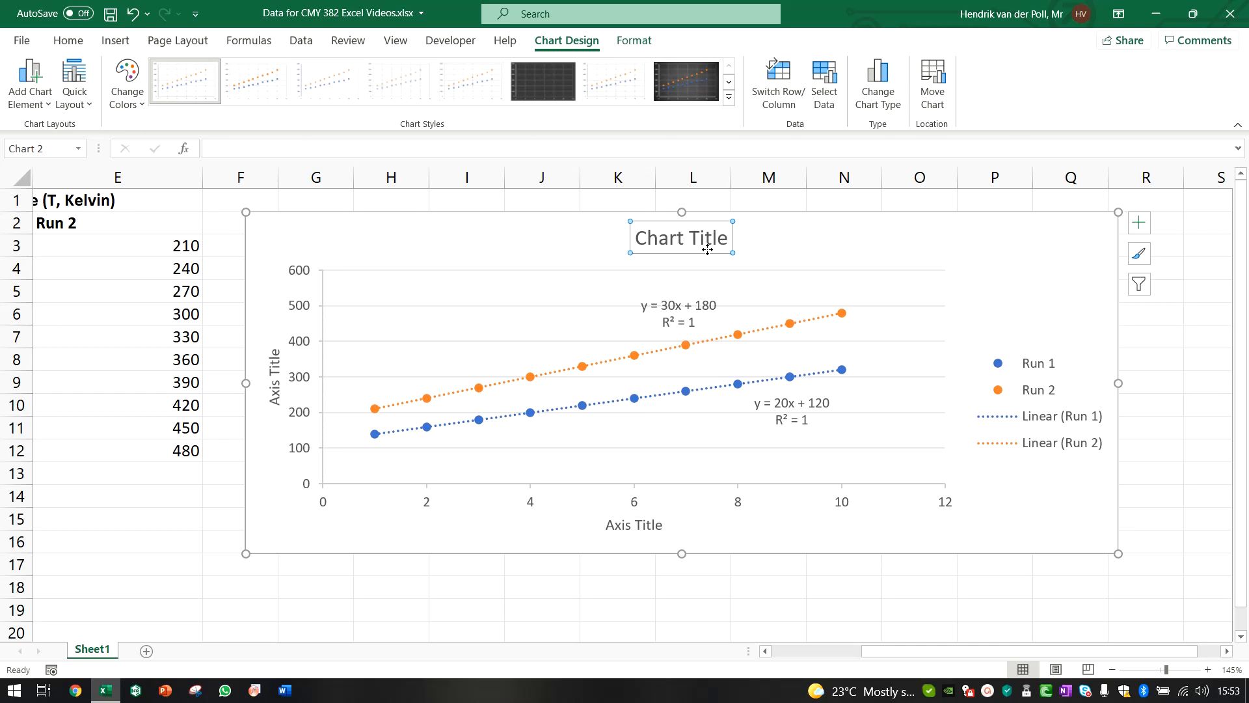
{"action": "key", "text": "Delete"}
{"action": "right_click", "coordinate": [694, 258]}
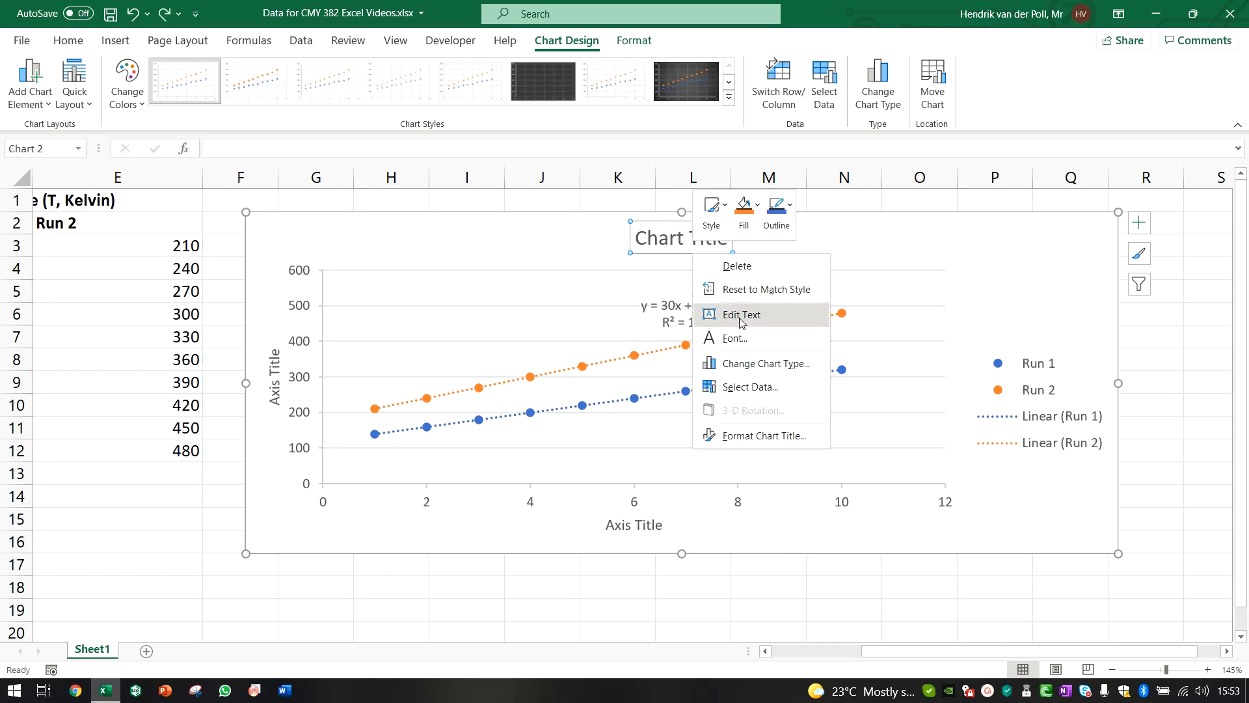
{"action": "left_click", "coordinate": [731, 267]}
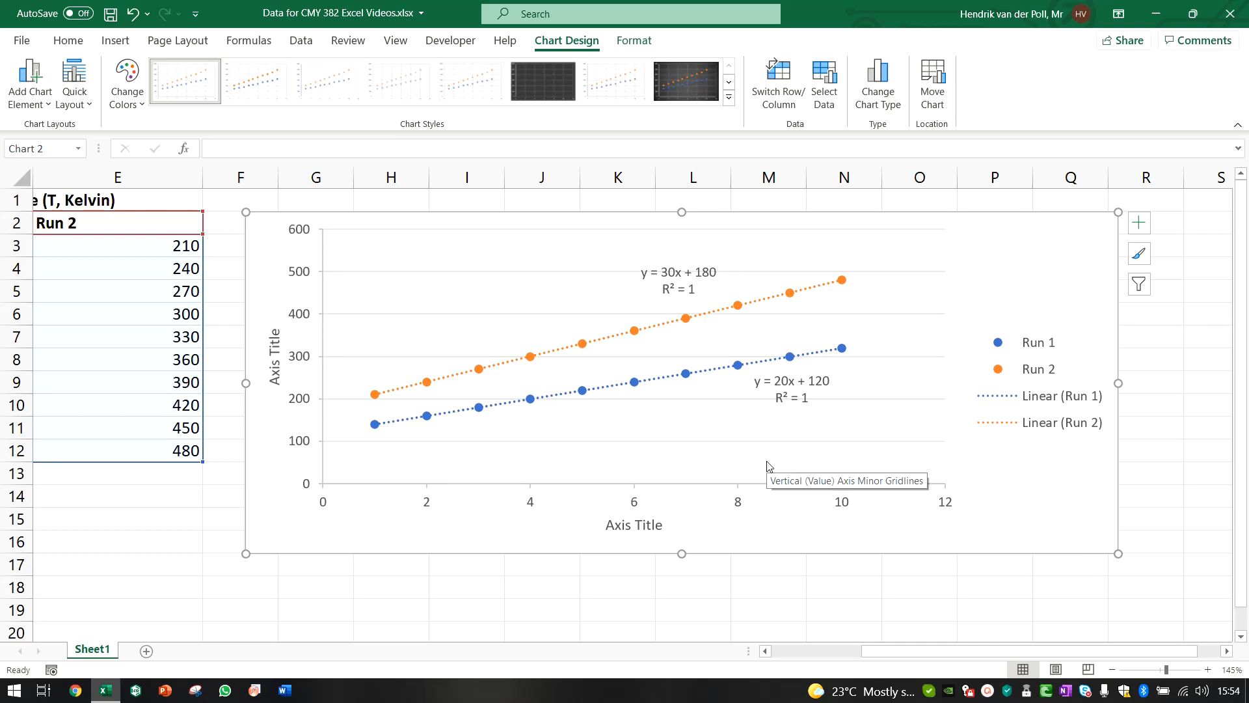
Delete the vertical axis's major and minor gridlines from the chart's plot area.
{"action": "left_click", "coordinate": [678, 421]}
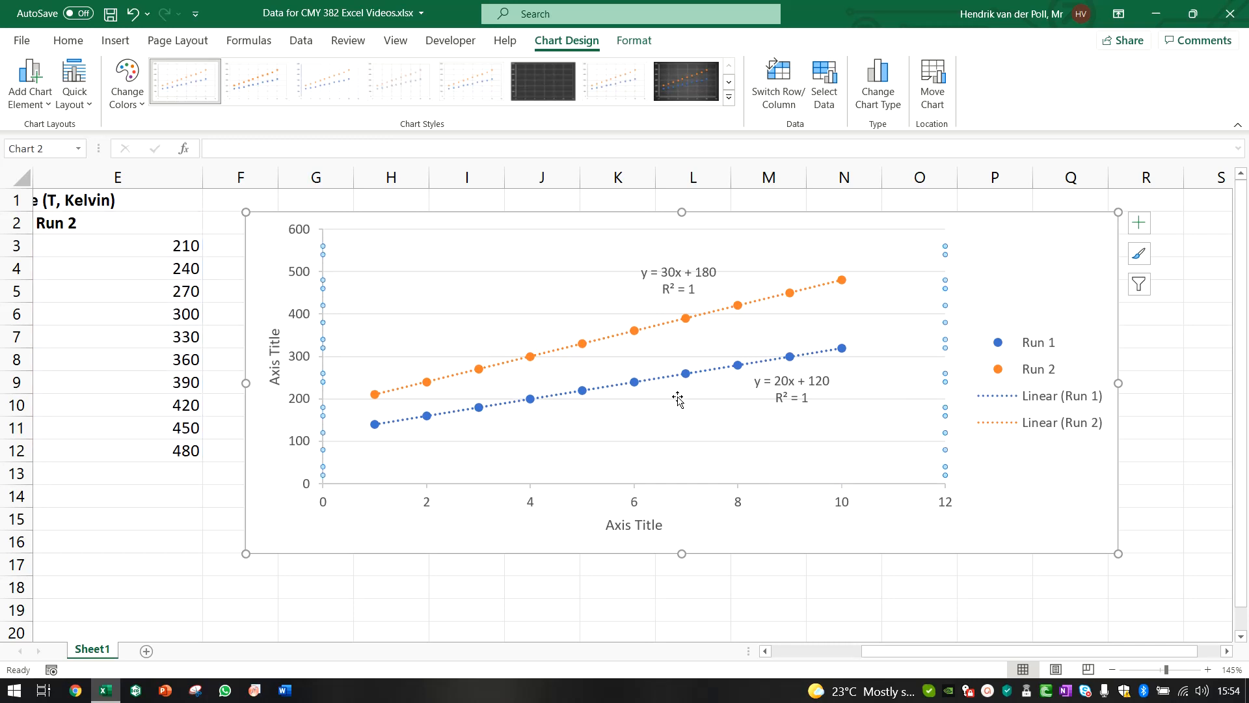
{"action": "left_click", "coordinate": [679, 405]}
{"action": "right_click", "coordinate": [680, 406]}
{"action": "left_click", "coordinate": [688, 413]}
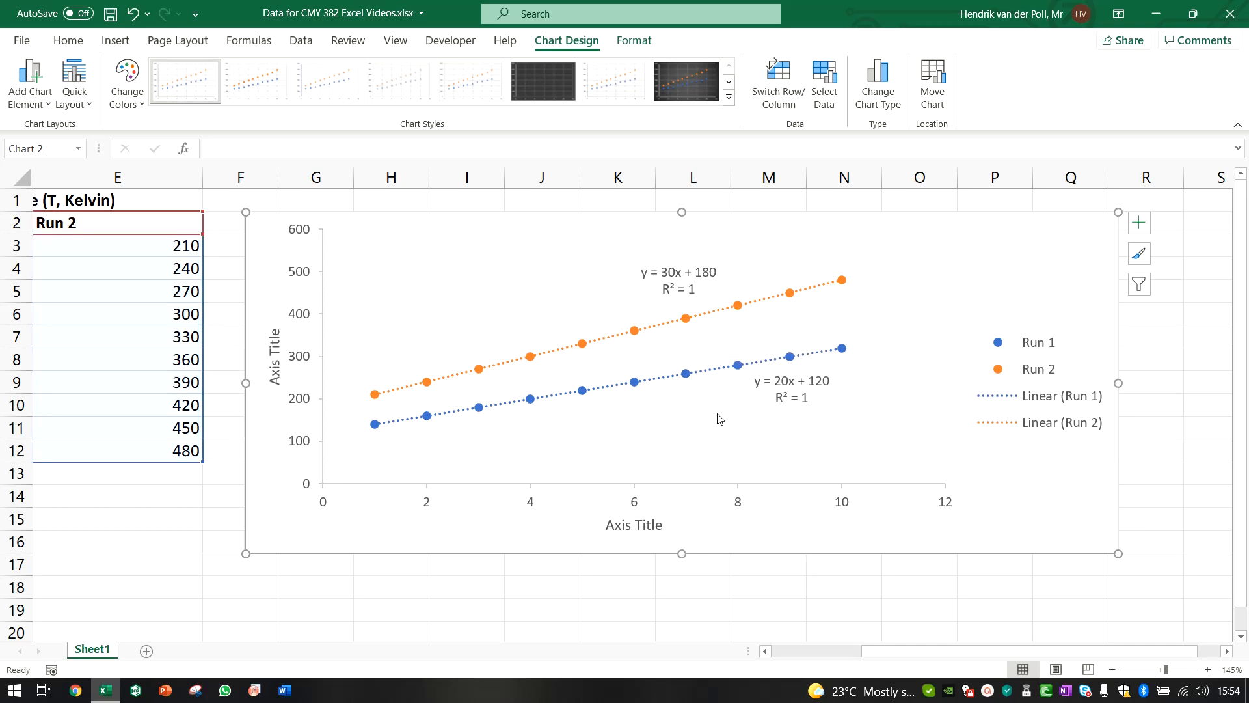
{"action": "left_click", "coordinate": [693, 423]}
{"action": "right_click", "coordinate": [694, 423]}
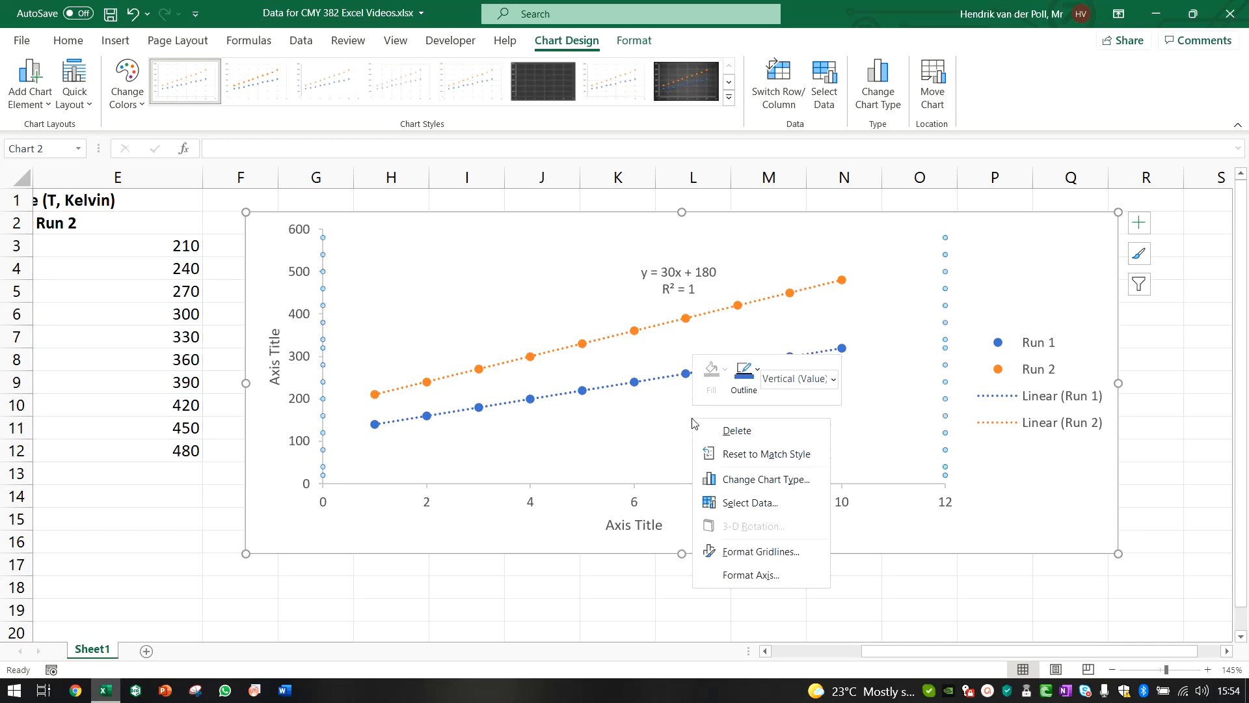
{"action": "left_click", "coordinate": [701, 428]}
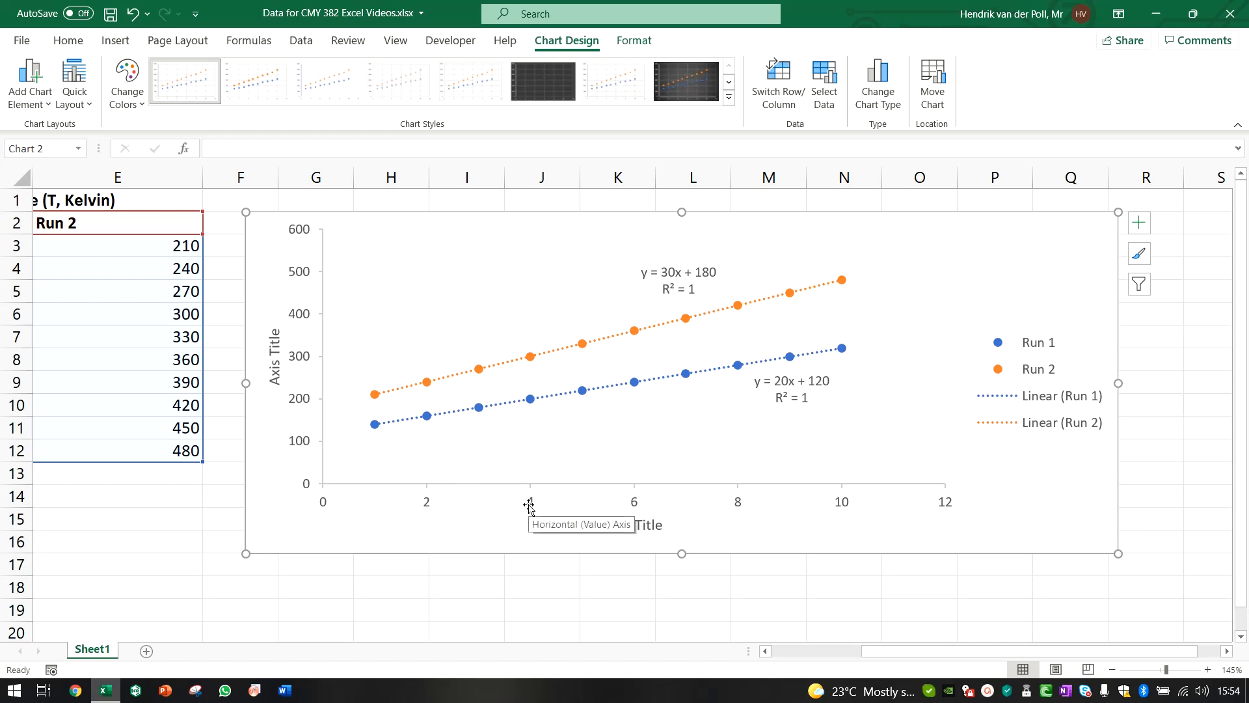
Remove the border around the scatter chart's chart area by setting it to no line, and close the formatting pane.
{"action": "left_click", "coordinate": [475, 605]}
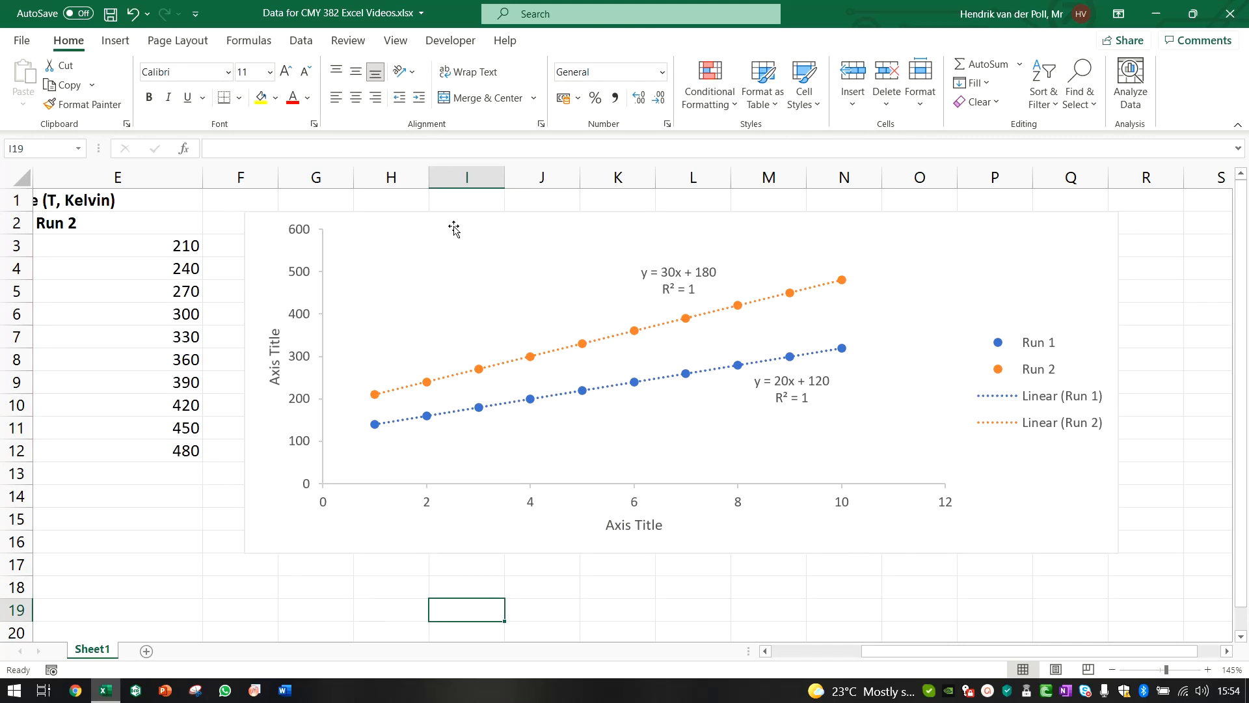
{"action": "left_click", "coordinate": [1057, 528]}
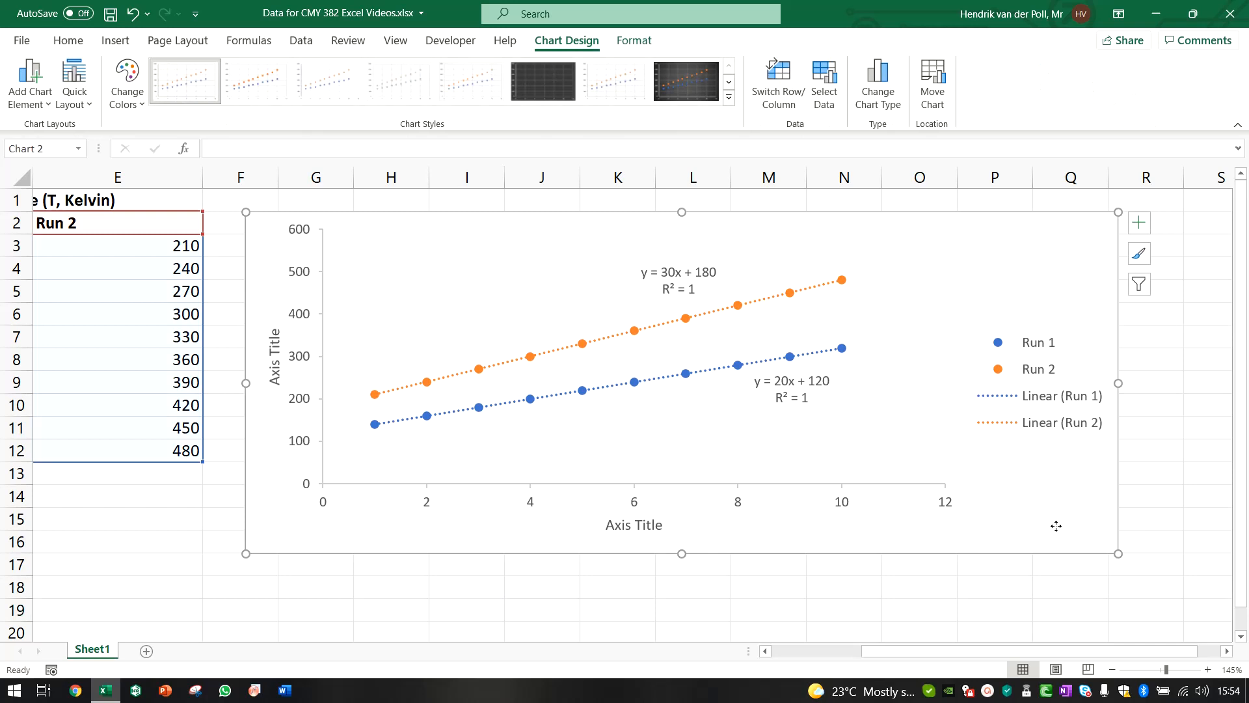
{"action": "right_click", "coordinate": [1056, 526]}
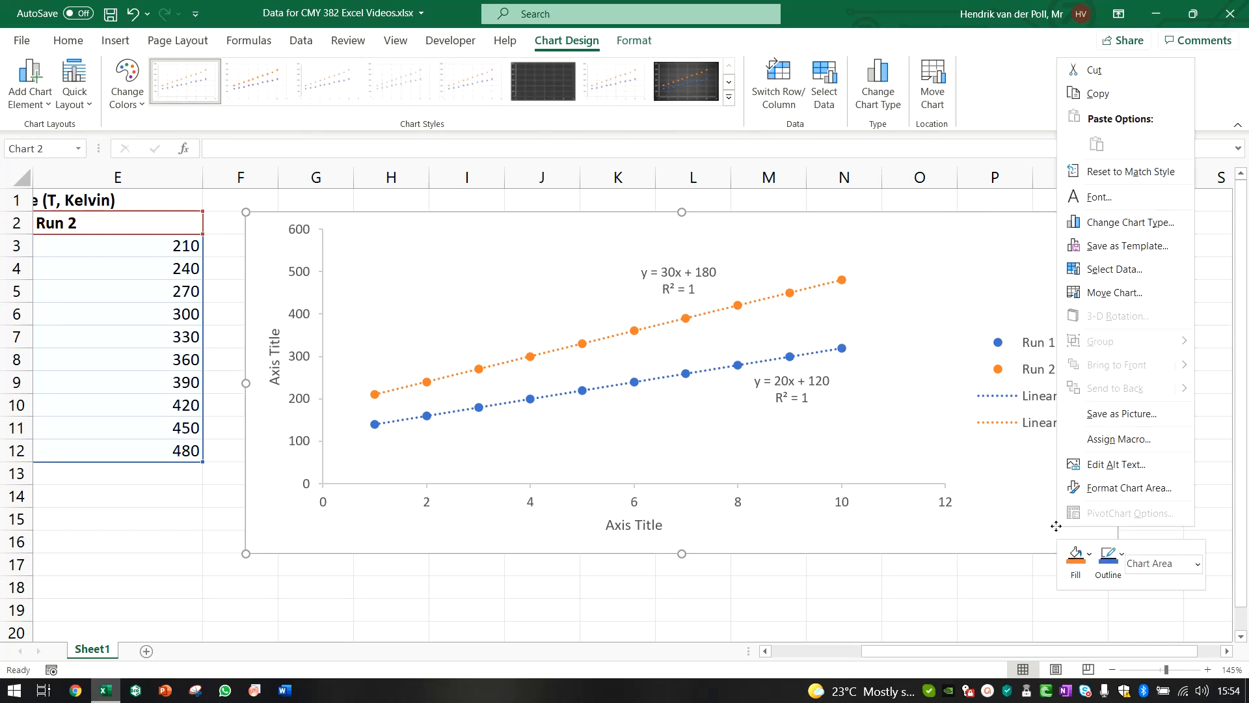
{"action": "left_click", "coordinate": [1122, 492]}
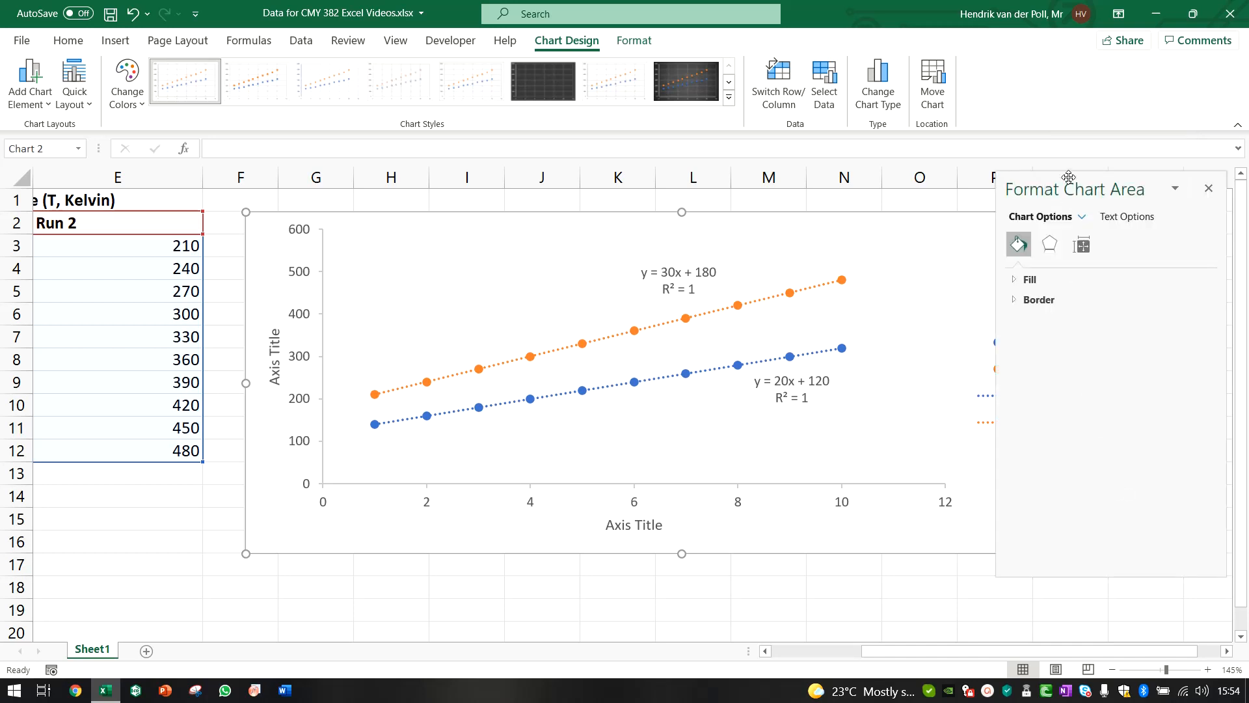
{"action": "left_click", "coordinate": [1049, 305]}
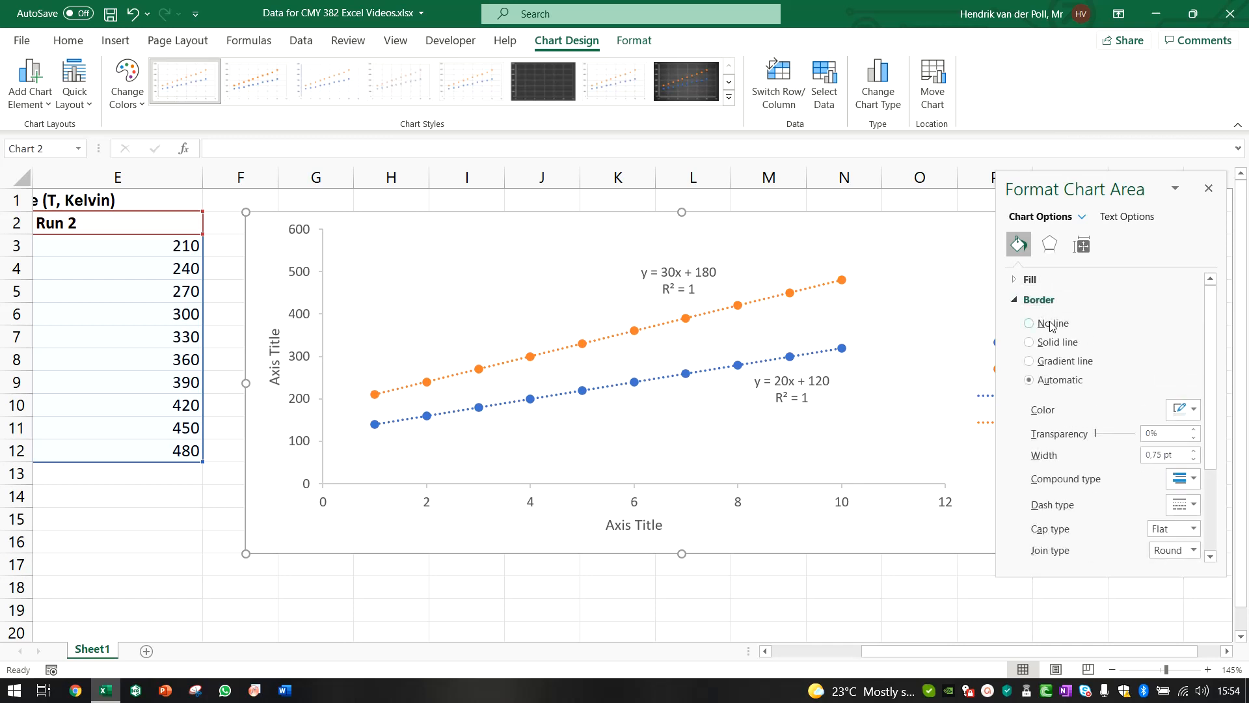
{"action": "left_click", "coordinate": [1052, 323]}
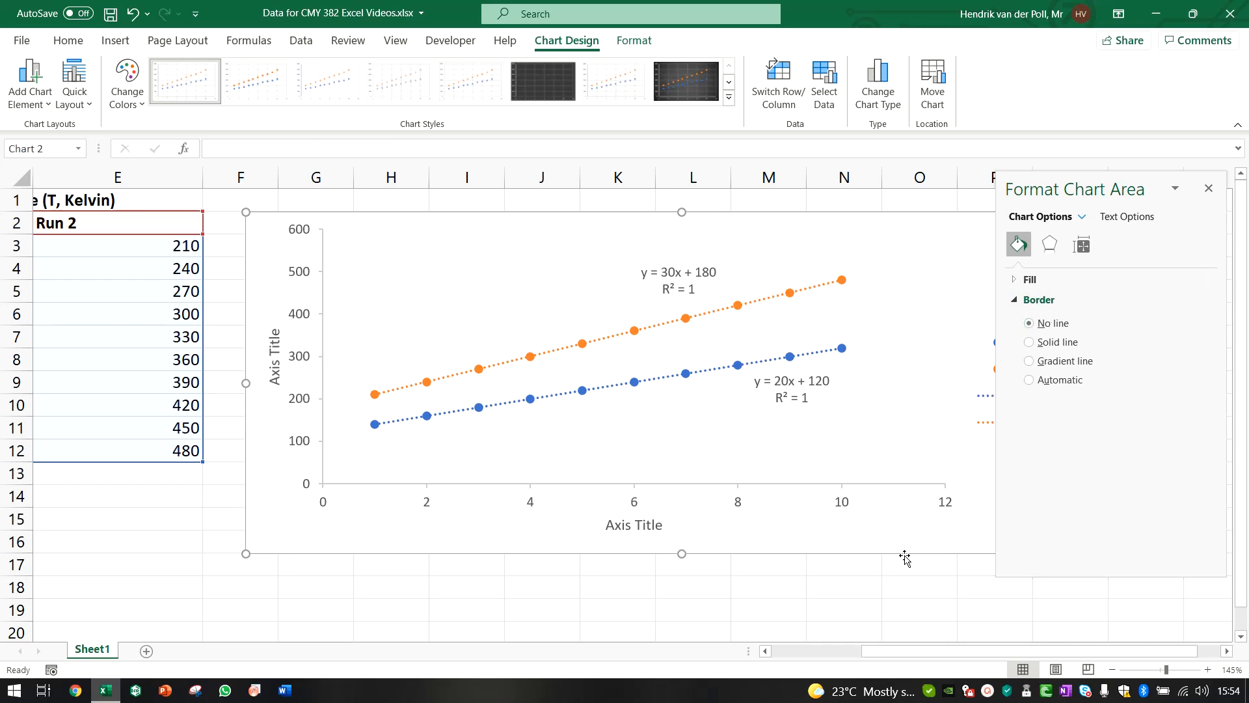
{"action": "left_click", "coordinate": [918, 609]}
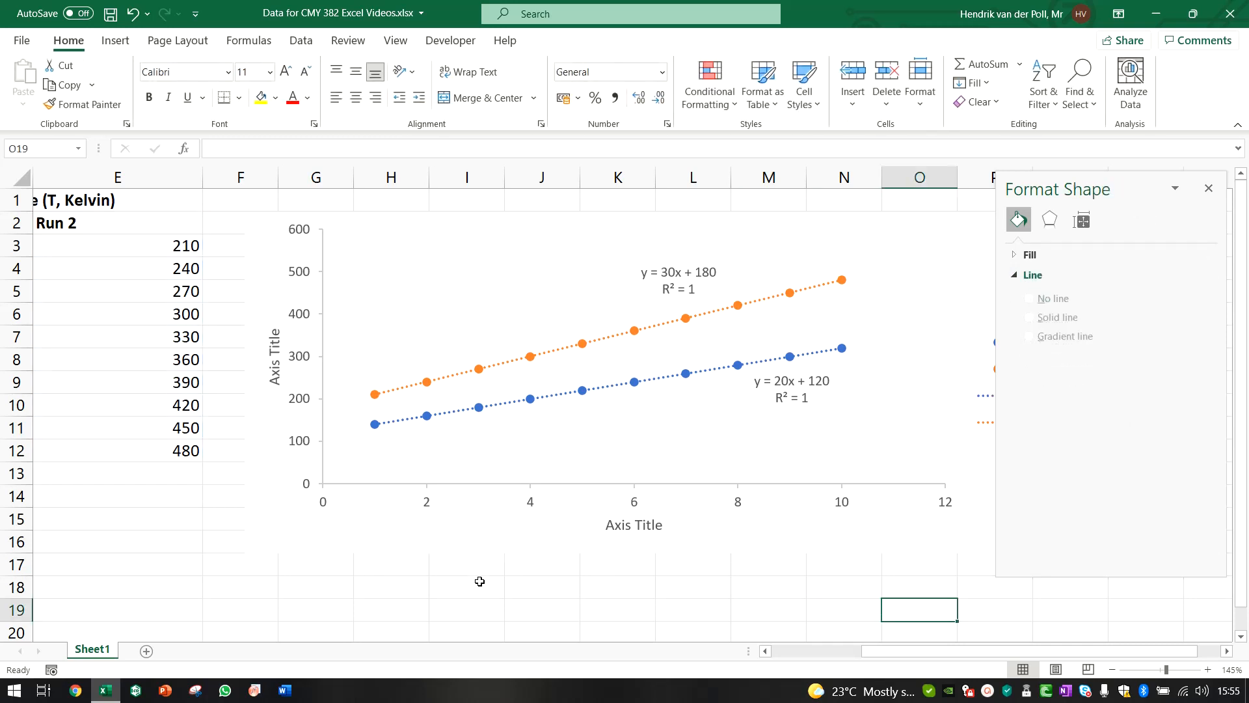
{"action": "left_click", "coordinate": [1209, 188]}
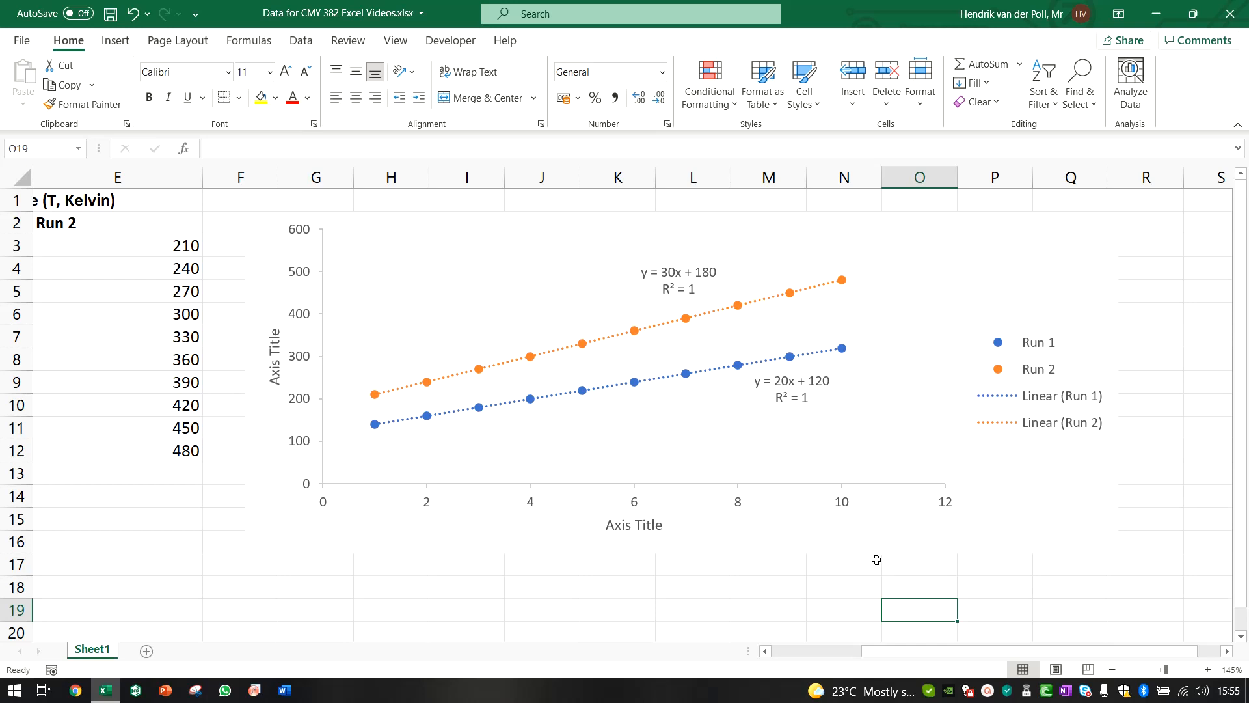
Open the line formatting settings of the Run 1 trendline.
{"action": "left_click", "coordinate": [790, 297]}
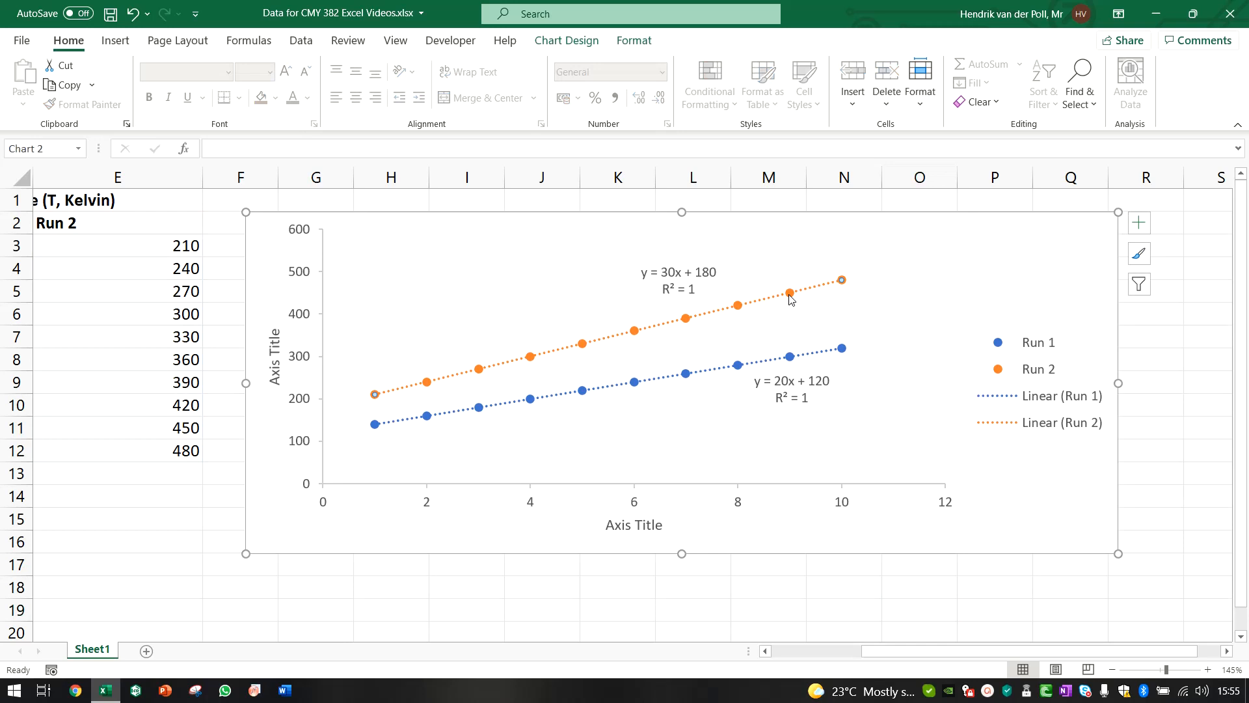
{"action": "left_click", "coordinate": [790, 358]}
{"action": "right_click", "coordinate": [793, 362]}
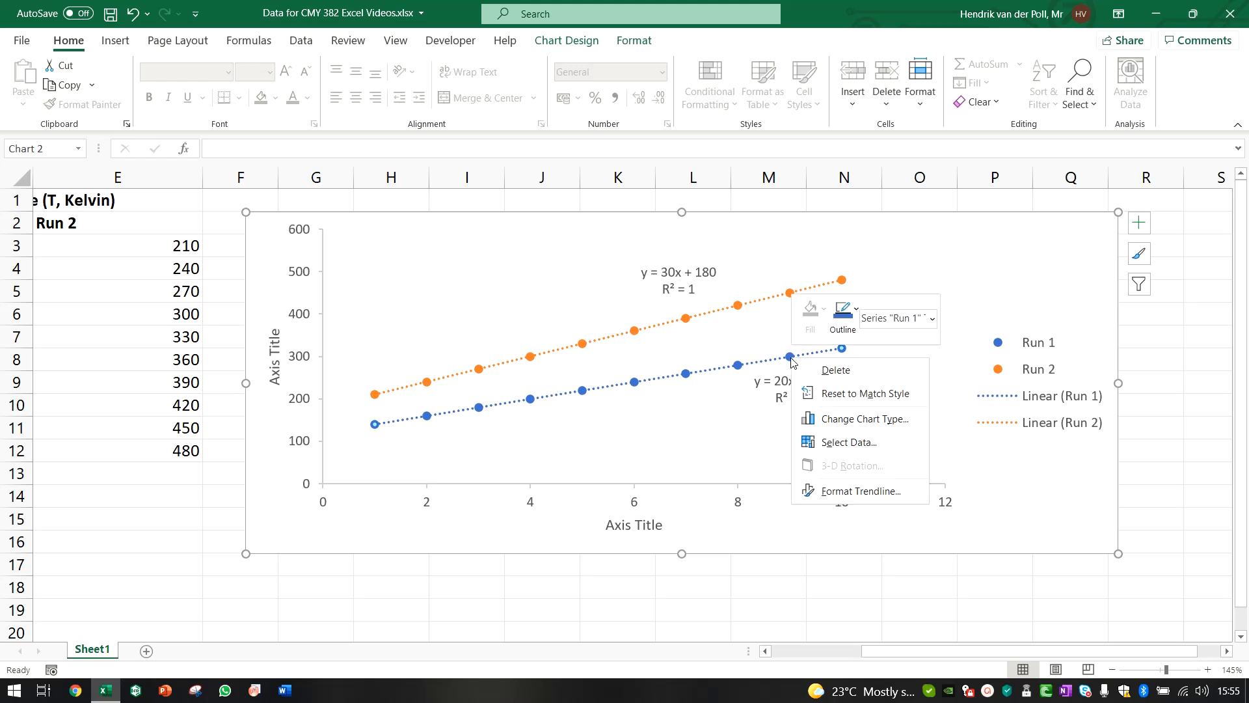
{"action": "left_click", "coordinate": [853, 491]}
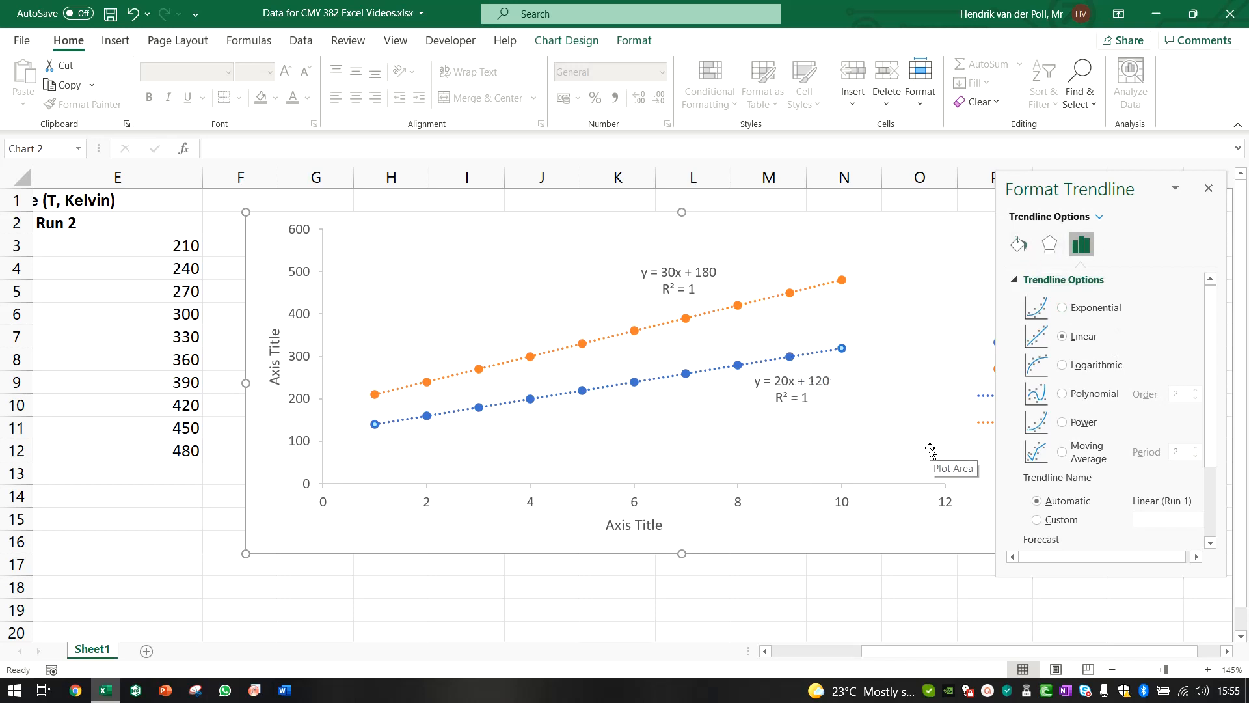
{"action": "left_click", "coordinate": [1019, 245]}
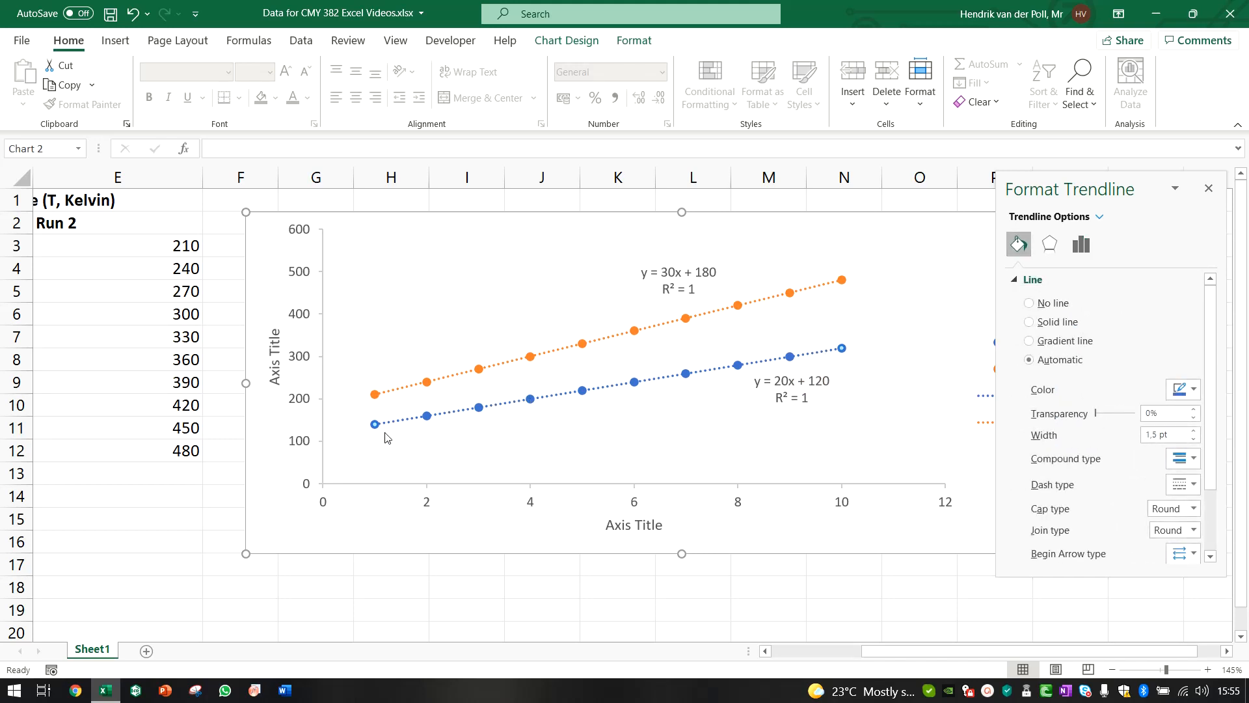
{"action": "left_click", "coordinate": [1034, 281]}
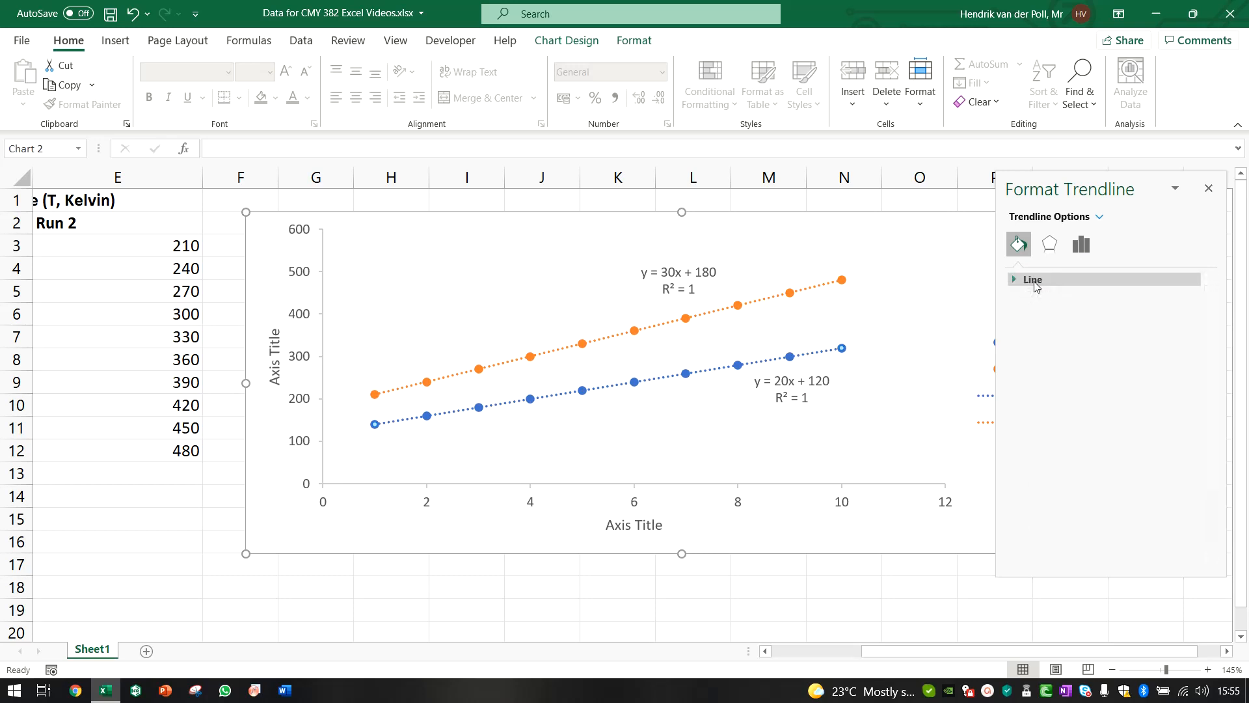
{"action": "left_click", "coordinate": [1037, 282]}
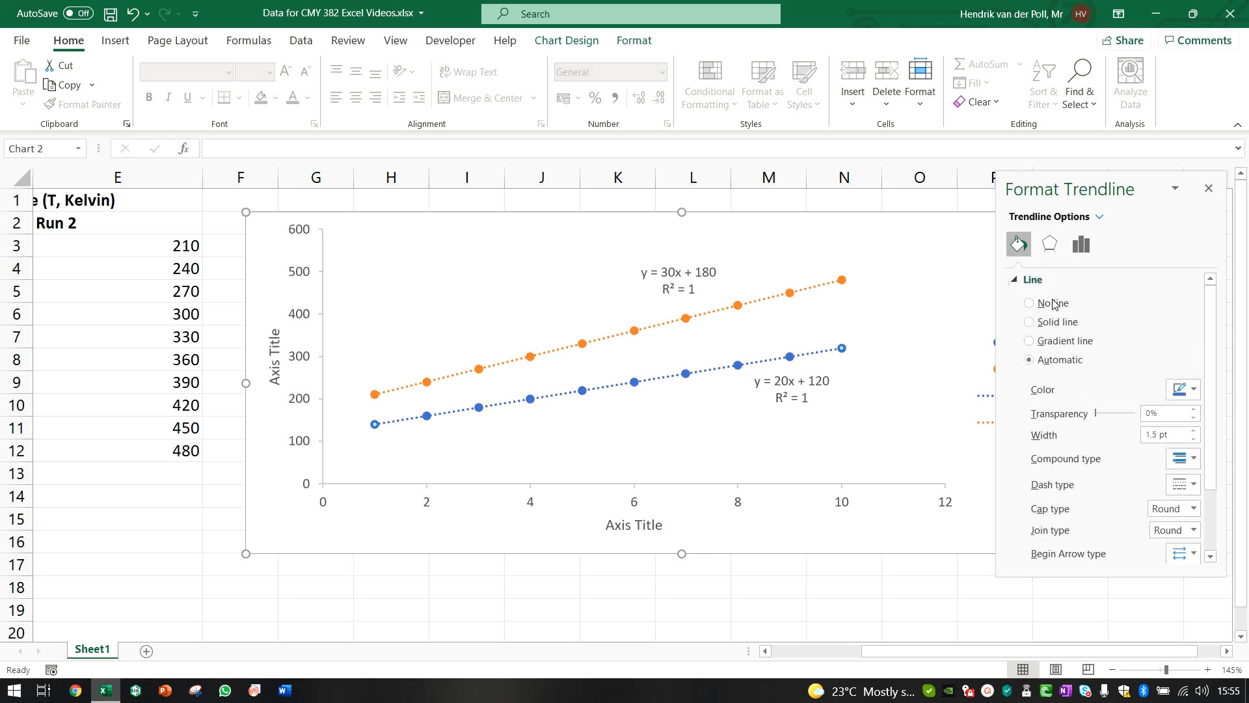
Try the no line, solid, gradient and automatic line options on the Run 1 trendline.
{"action": "left_click", "coordinate": [1057, 305]}
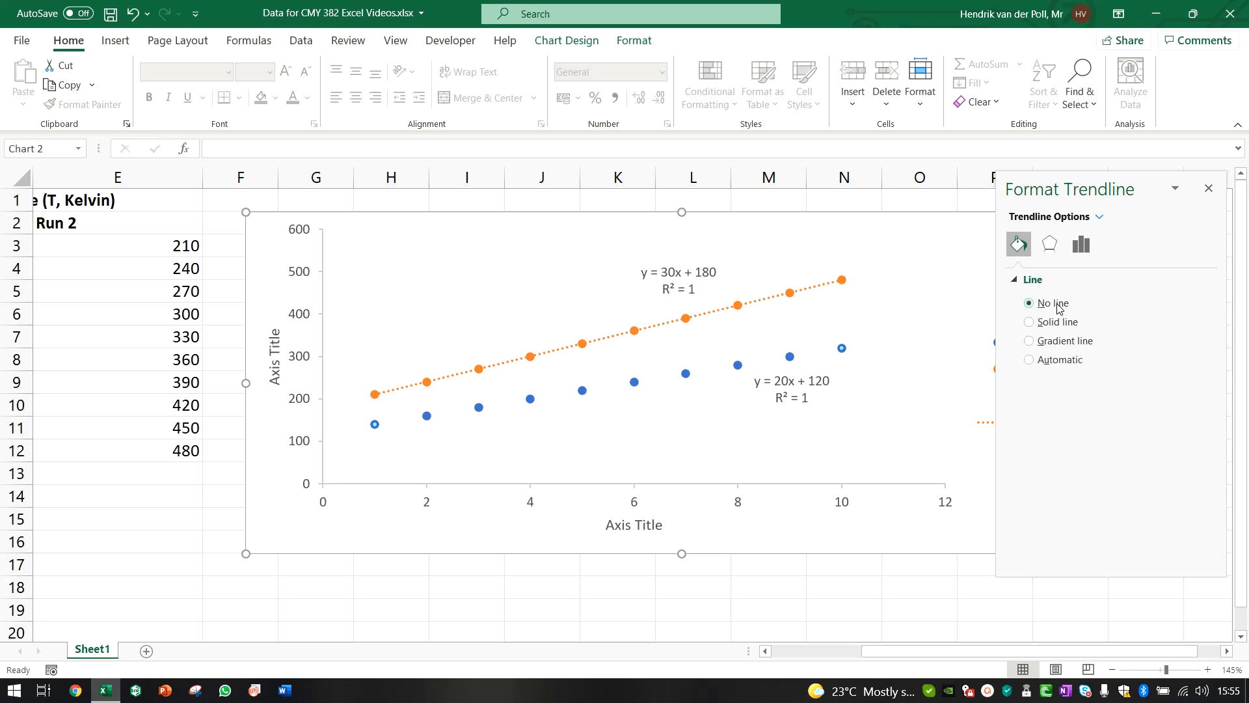
{"action": "left_click", "coordinate": [1058, 324]}
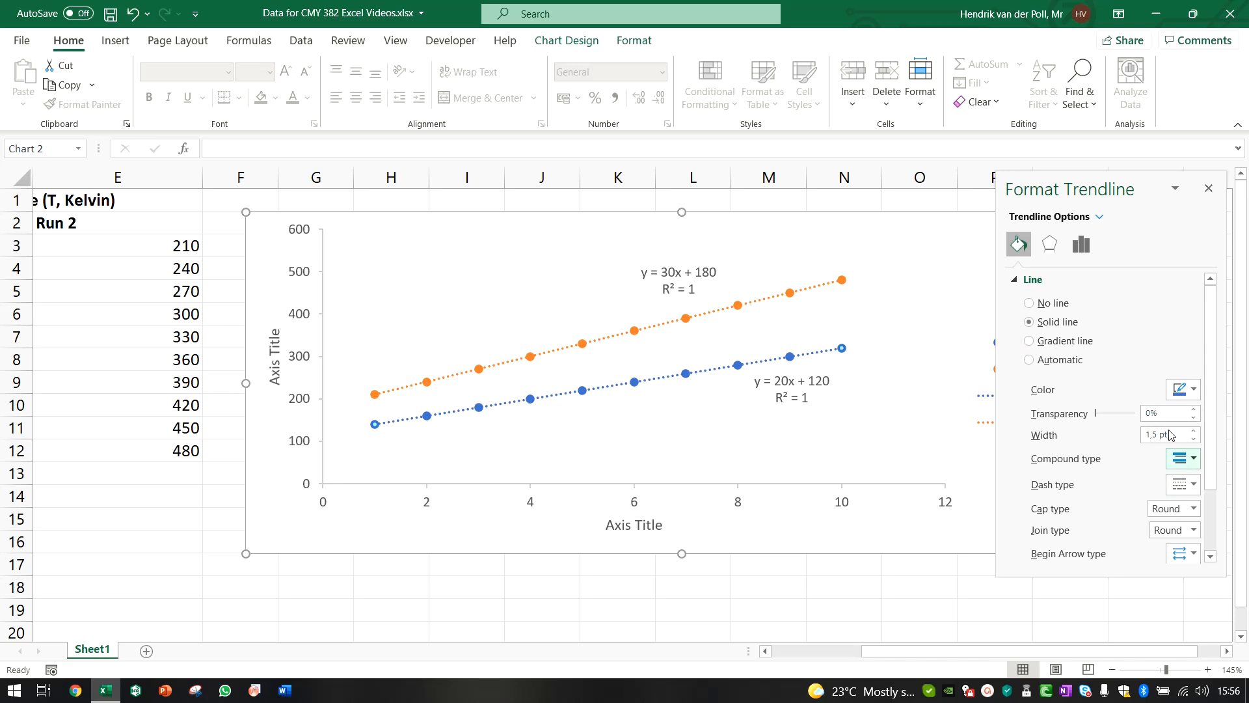
{"action": "left_click", "coordinate": [1052, 341]}
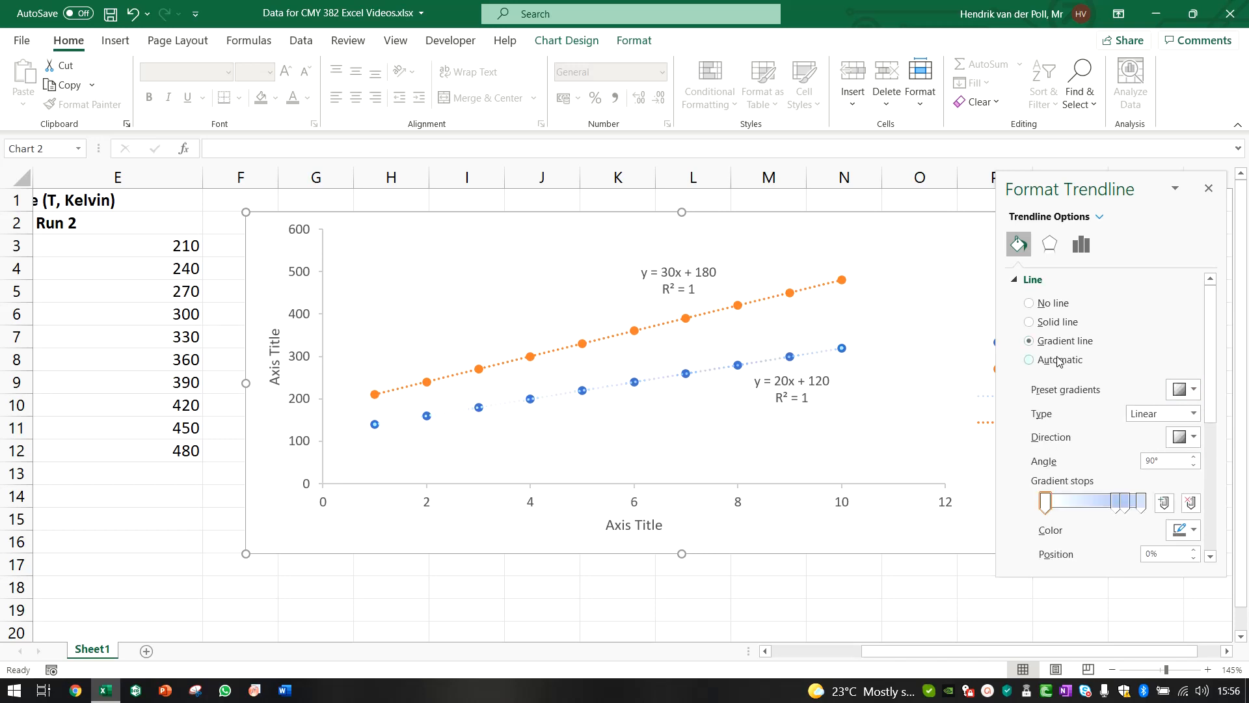
{"action": "left_click", "coordinate": [1058, 361]}
{"action": "left_click", "coordinate": [1055, 306]}
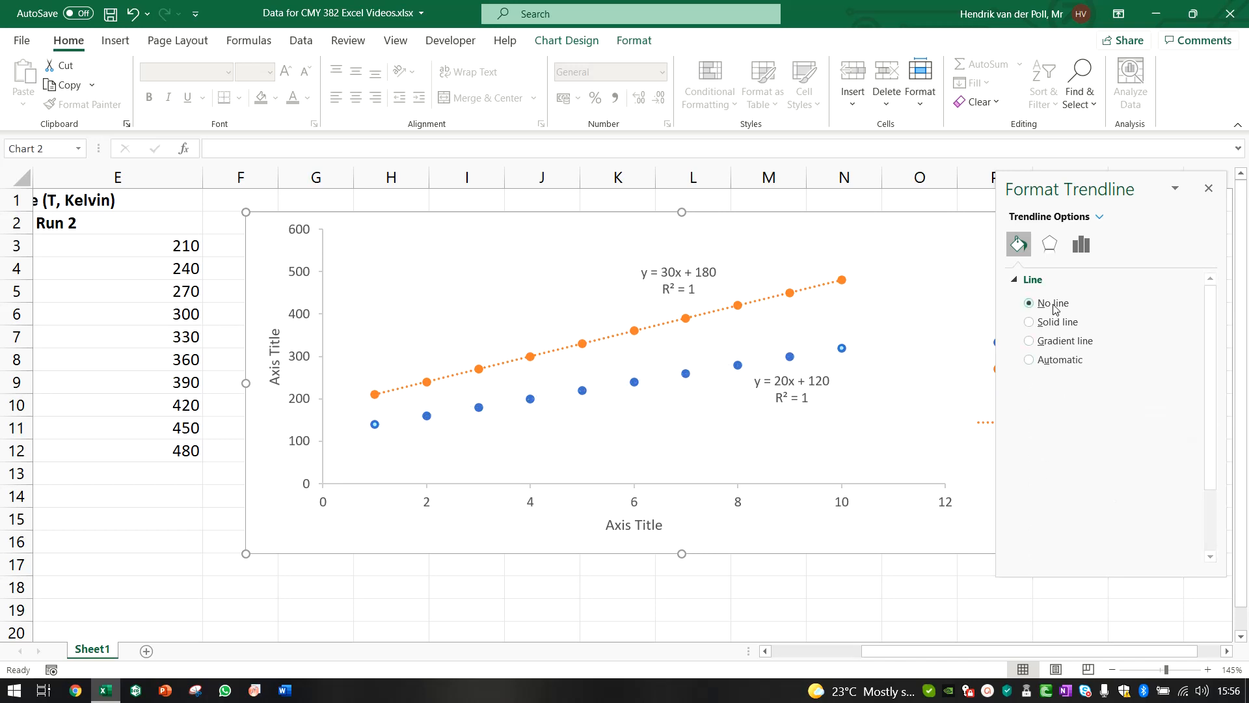
Set the Run 1 trendline to a solid line with the solid dash type.
{"action": "left_click", "coordinate": [1056, 326]}
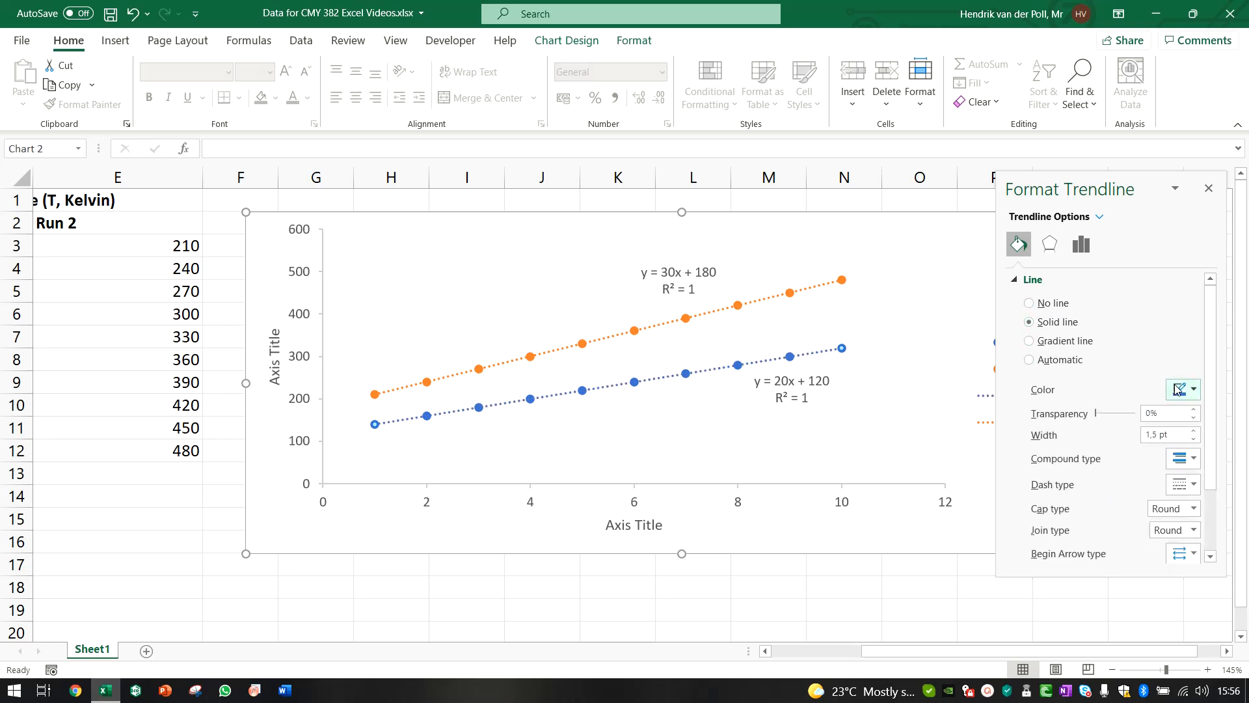
{"action": "left_click", "coordinate": [1197, 469]}
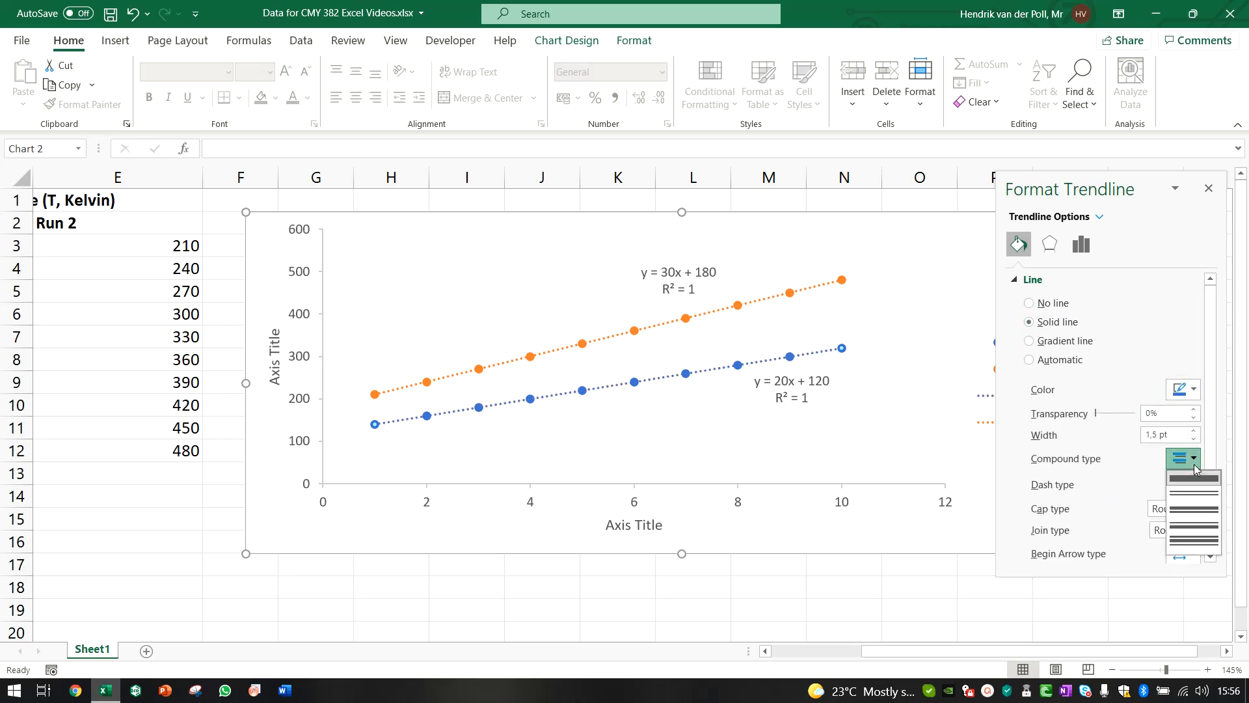
{"action": "left_click", "coordinate": [1197, 469]}
{"action": "left_click", "coordinate": [1196, 484]}
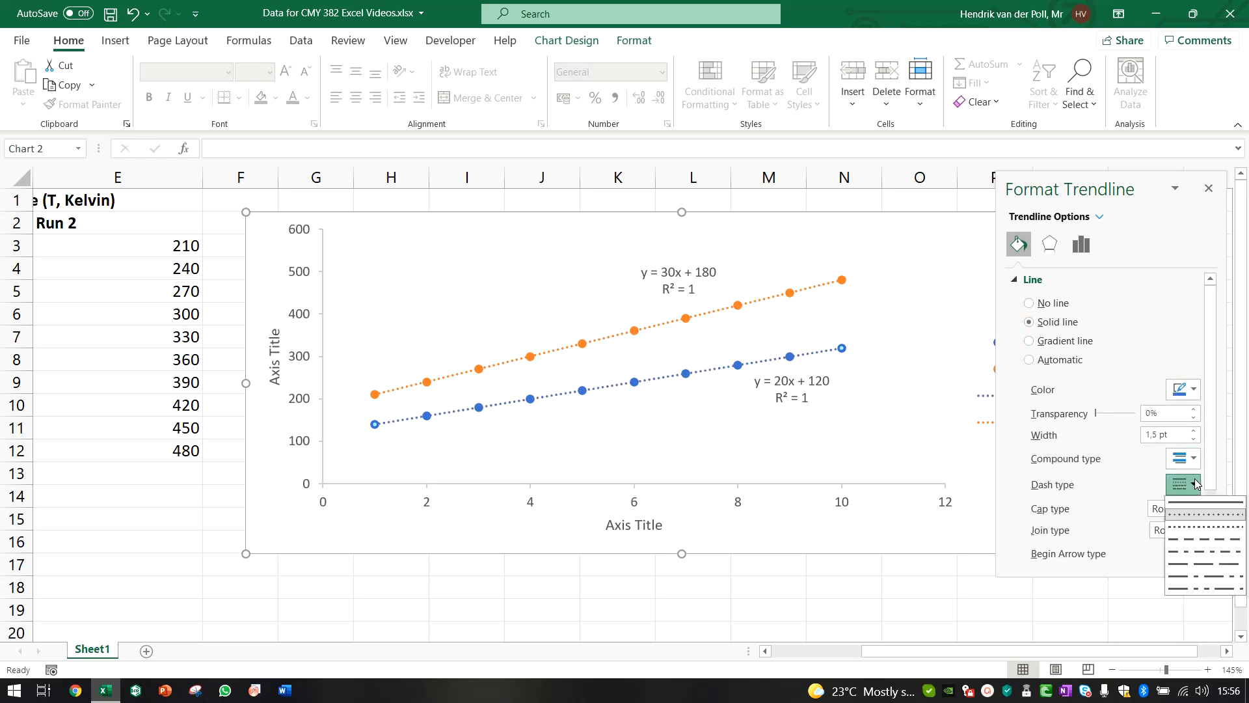
{"action": "left_click", "coordinate": [1199, 503]}
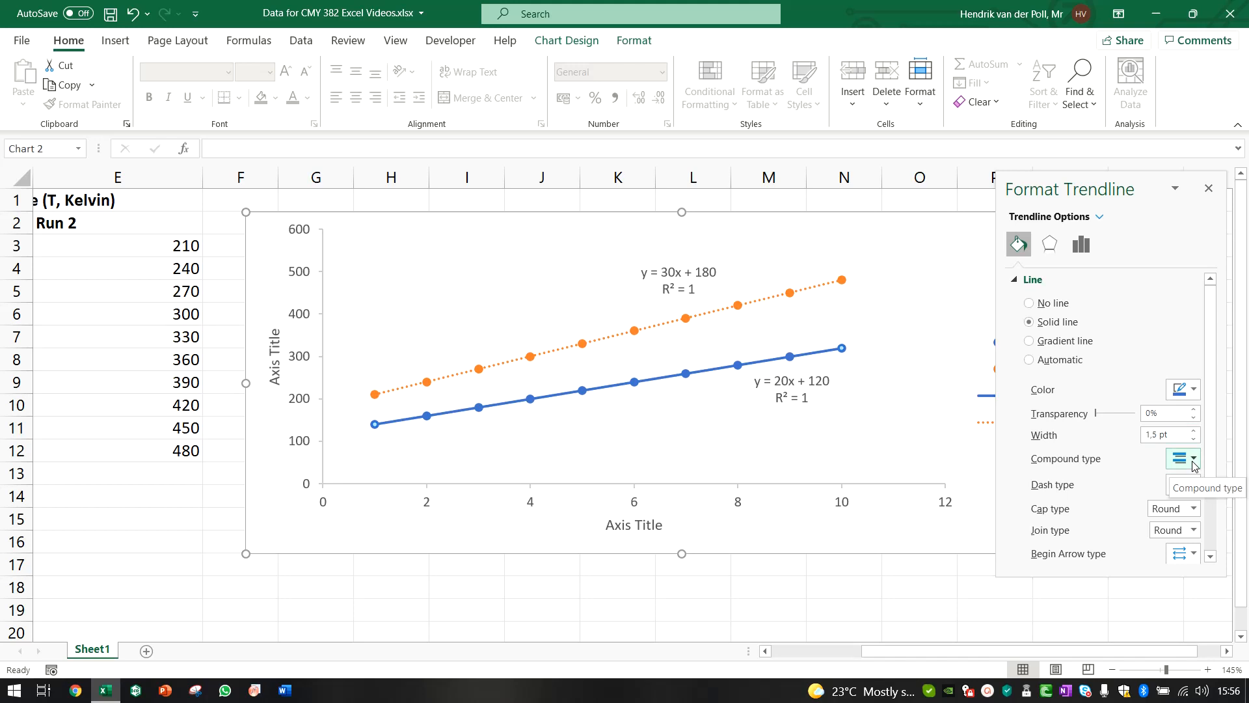
Try the dash and dash-dot styles on the Run 1 trendline, and return it to the solid dash type.
{"action": "left_click", "coordinate": [1194, 459]}
{"action": "left_click", "coordinate": [1179, 456]}
{"action": "left_click", "coordinate": [1186, 485]}
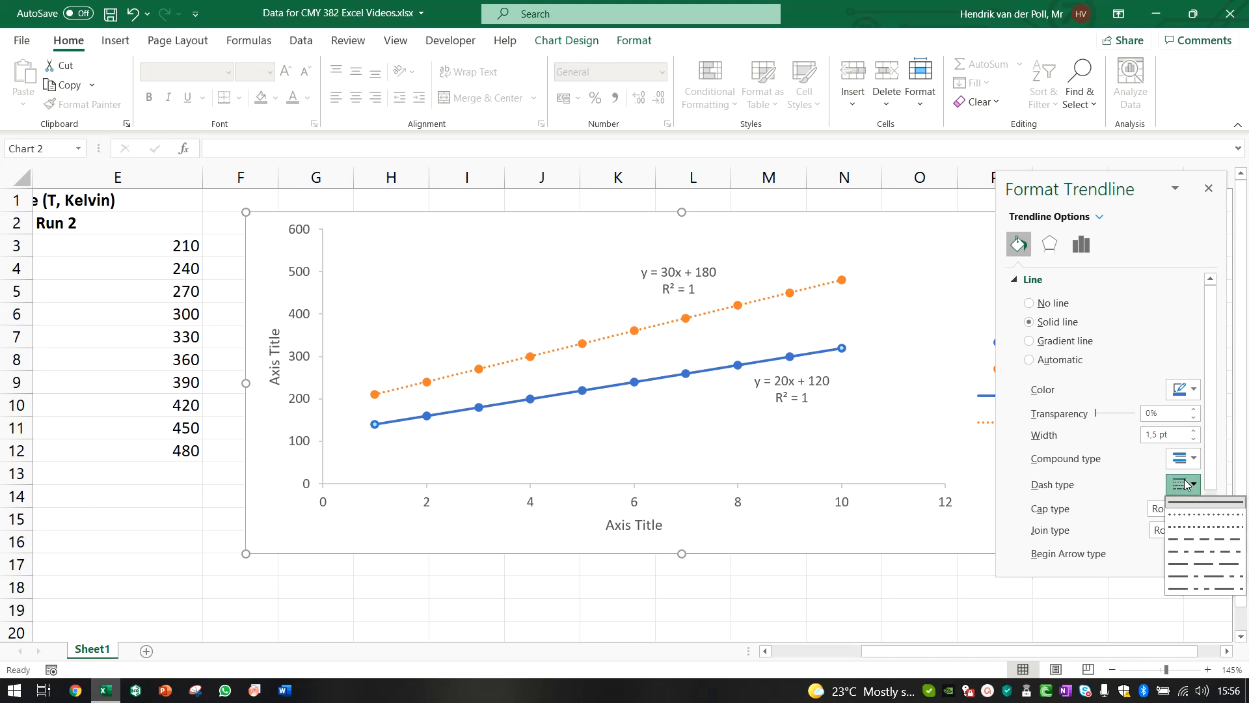
{"action": "left_click", "coordinate": [1194, 539]}
{"action": "left_click", "coordinate": [1188, 488]}
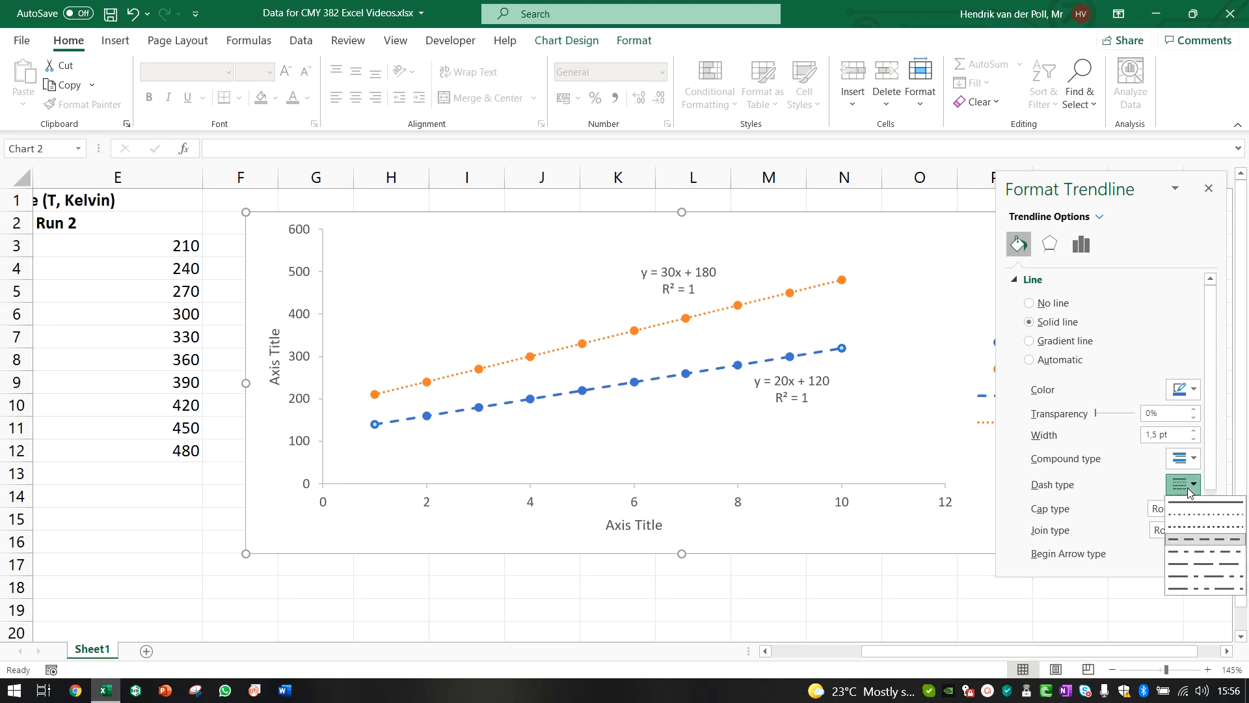
{"action": "left_click", "coordinate": [1203, 551]}
{"action": "left_click", "coordinate": [1192, 460]}
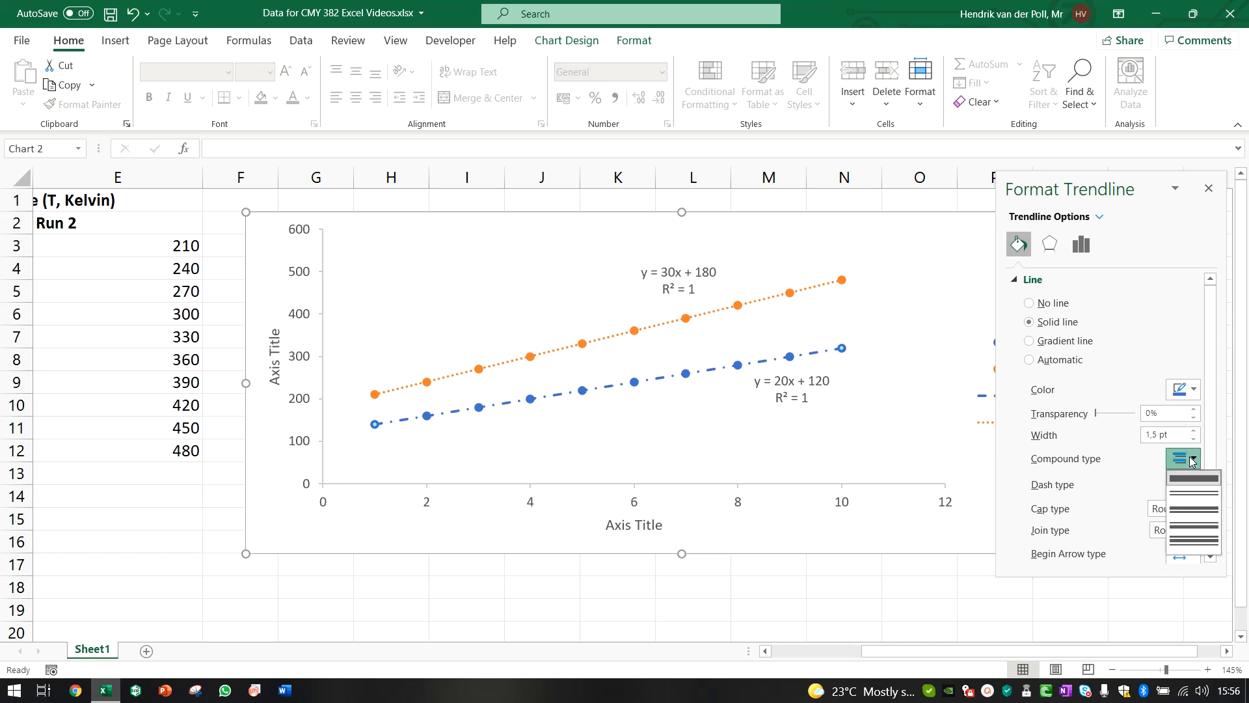
{"action": "left_click", "coordinate": [1192, 479]}
{"action": "left_click", "coordinate": [1188, 485]}
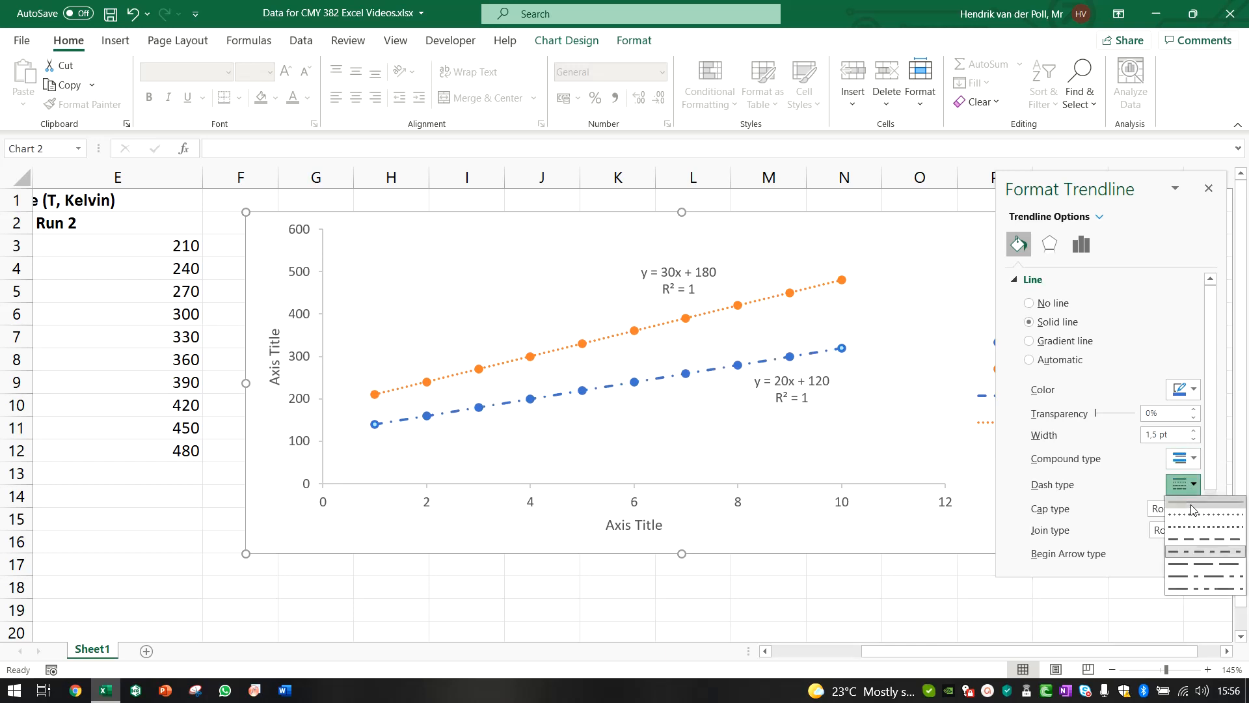
{"action": "left_click", "coordinate": [1190, 504]}
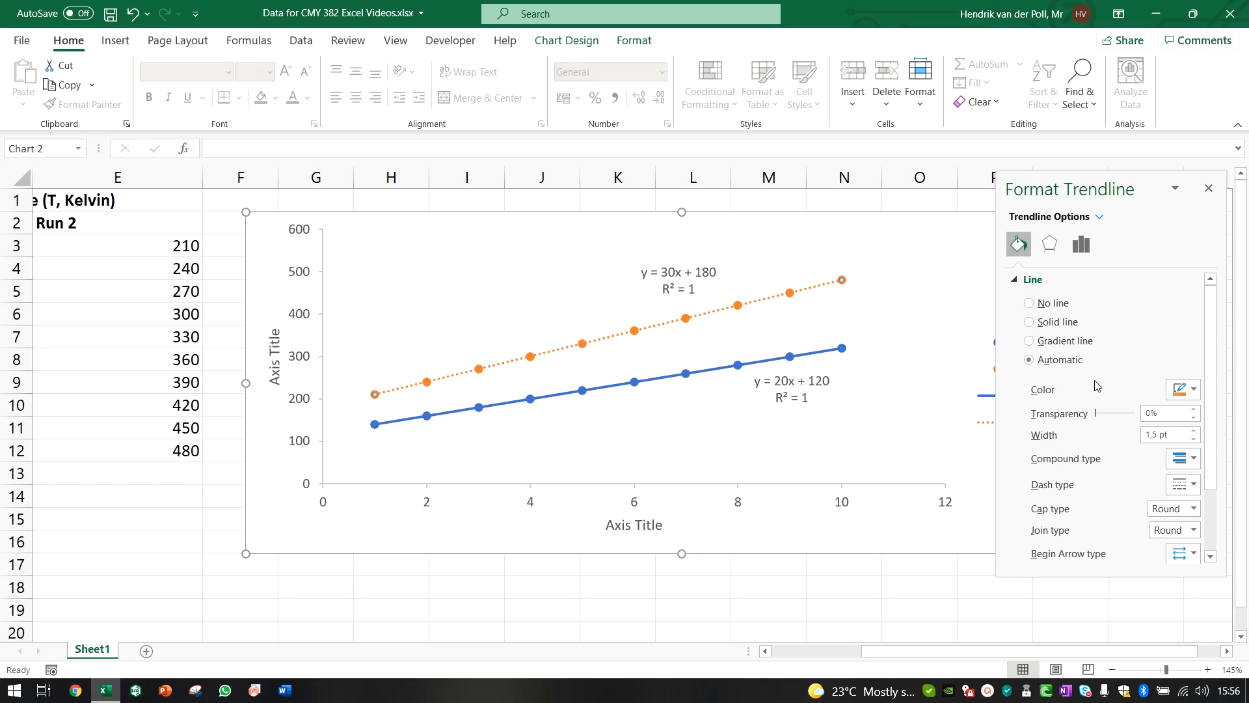
Set the Run 2 trendline to the solid dash type and color it standard green.
{"action": "left_click", "coordinate": [1183, 458]}
{"action": "left_click", "coordinate": [1146, 491]}
{"action": "left_click", "coordinate": [1183, 484]}
{"action": "left_click", "coordinate": [1183, 502]}
{"action": "left_click", "coordinate": [1188, 390]}
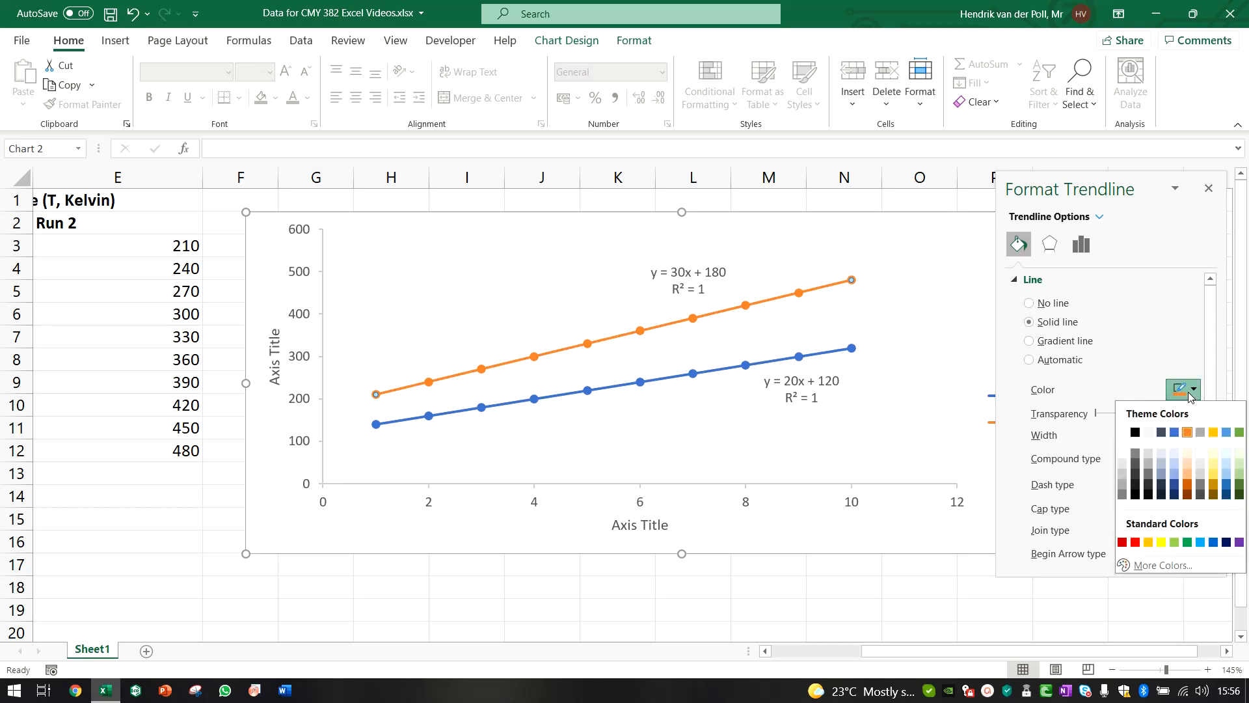
{"action": "left_click", "coordinate": [1188, 543]}
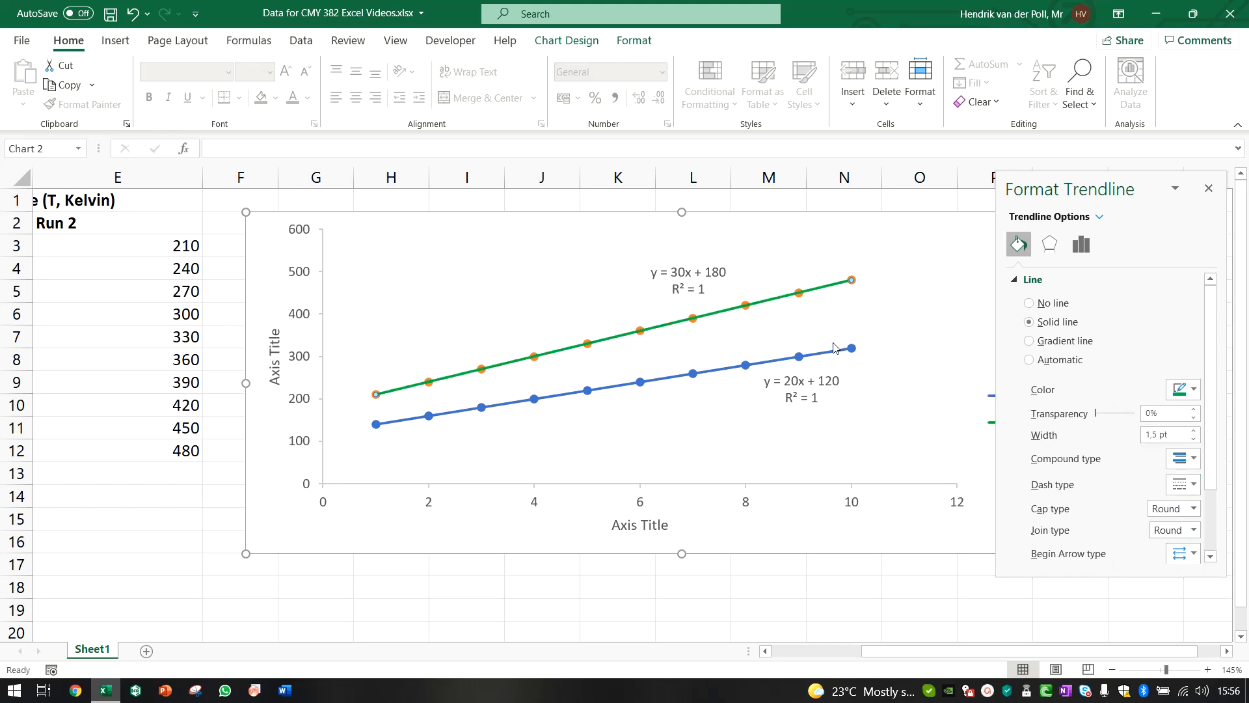
Color the Run 1 trendline standard dark red and close the formatting pane.
{"action": "left_click", "coordinate": [1194, 389]}
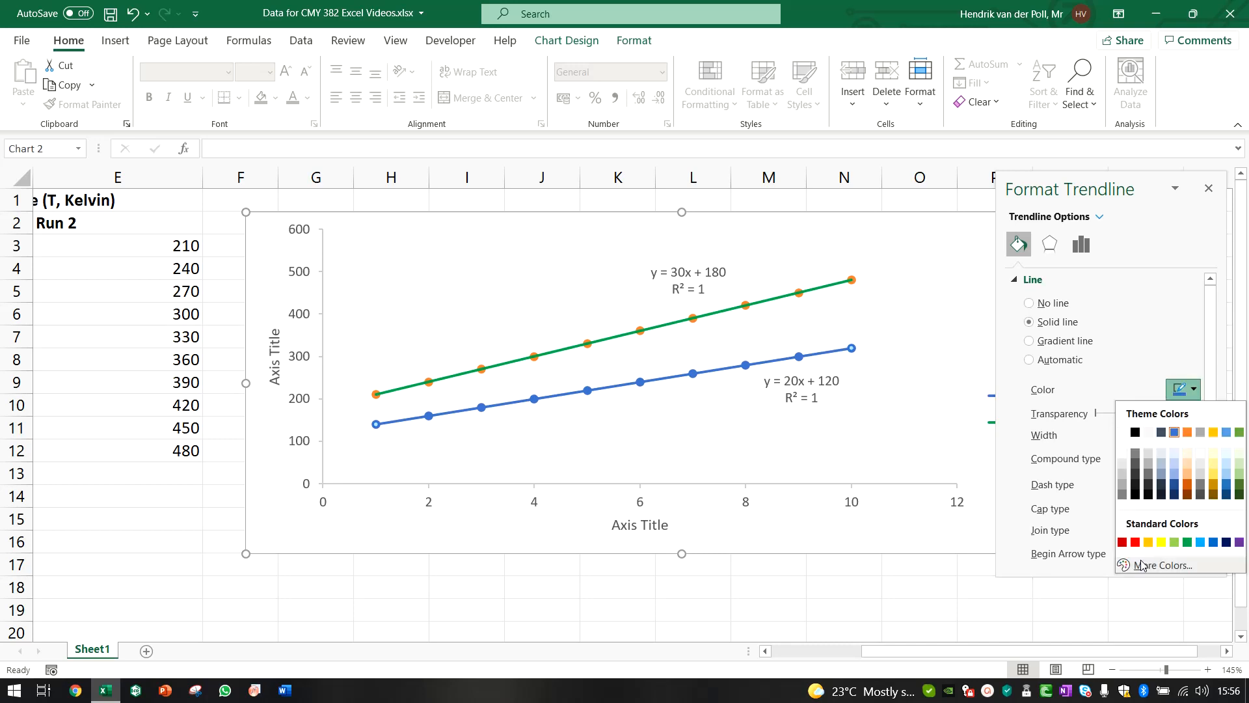
{"action": "left_click", "coordinate": [1124, 544]}
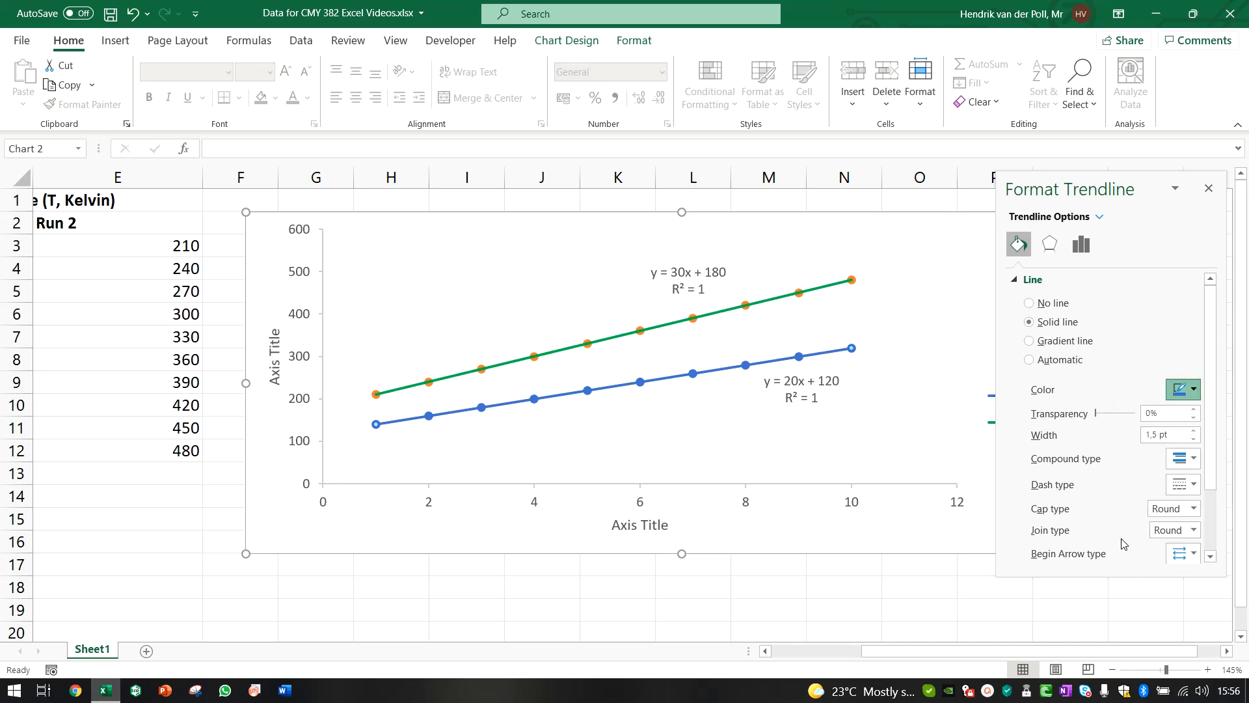
{"action": "left_click", "coordinate": [875, 526]}
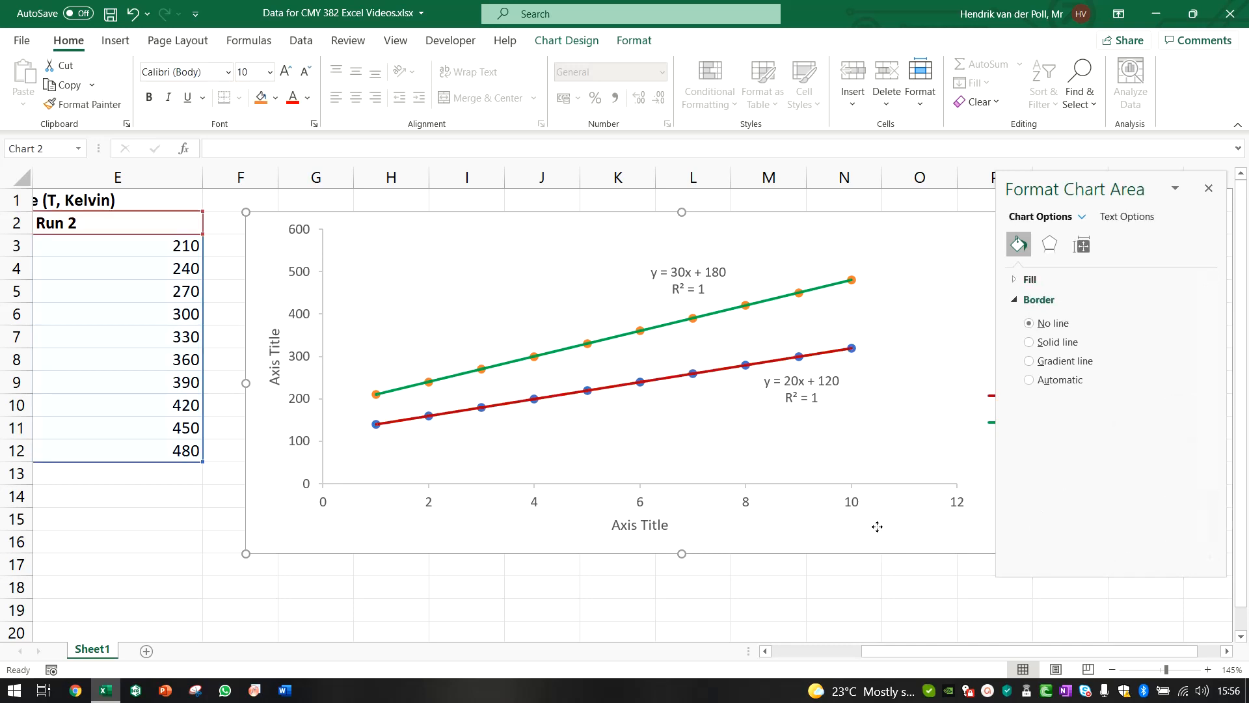
{"action": "left_click", "coordinate": [1208, 188]}
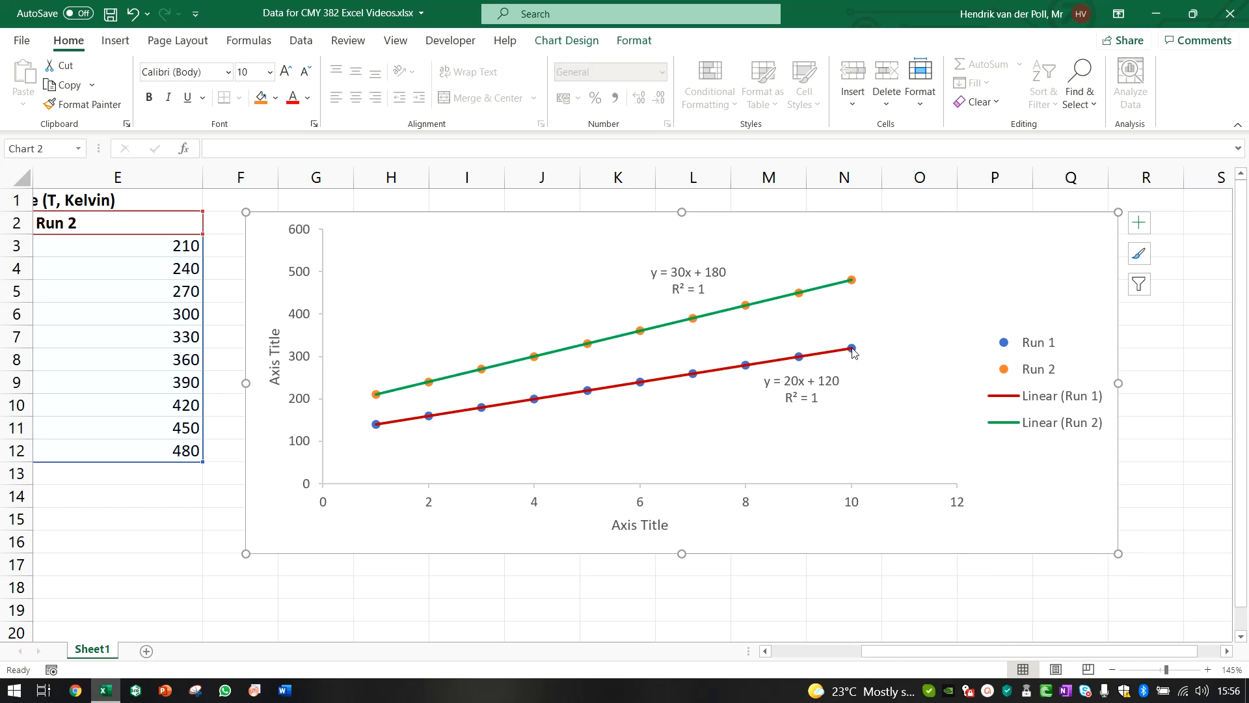
{"action": "left_click", "coordinate": [815, 357]}
{"action": "left_click", "coordinate": [799, 356]}
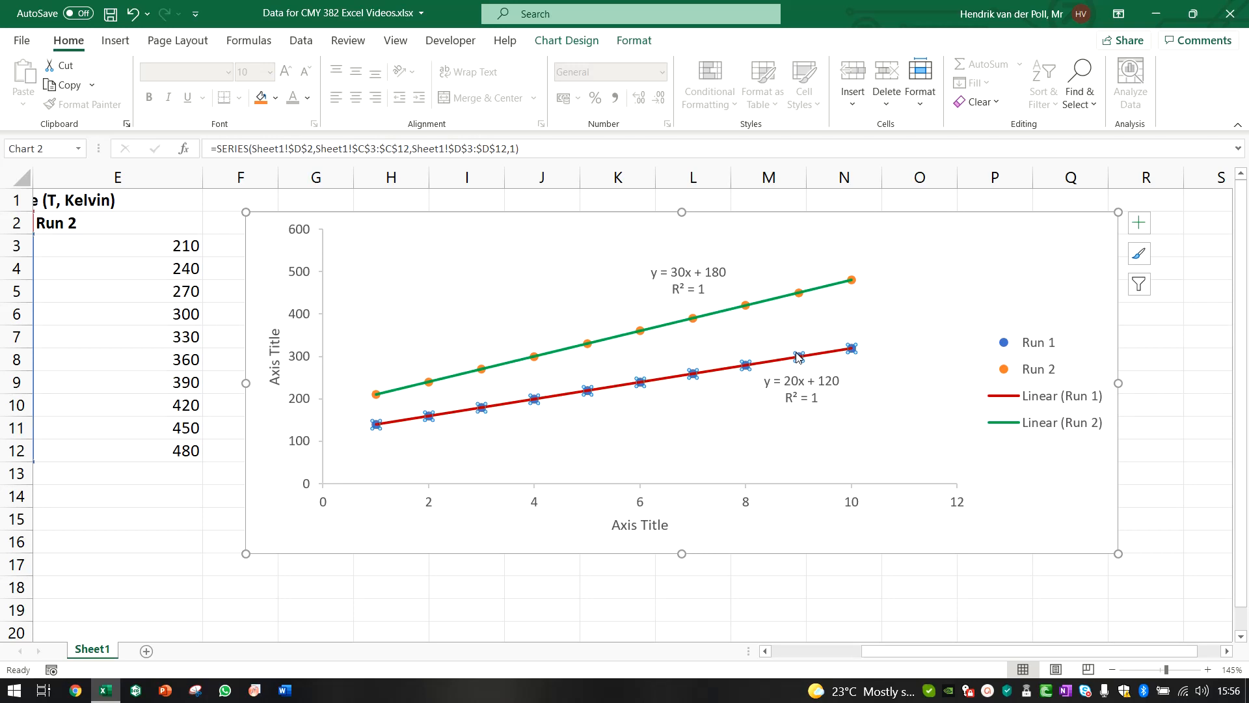
{"action": "left_click", "coordinate": [1011, 348]}
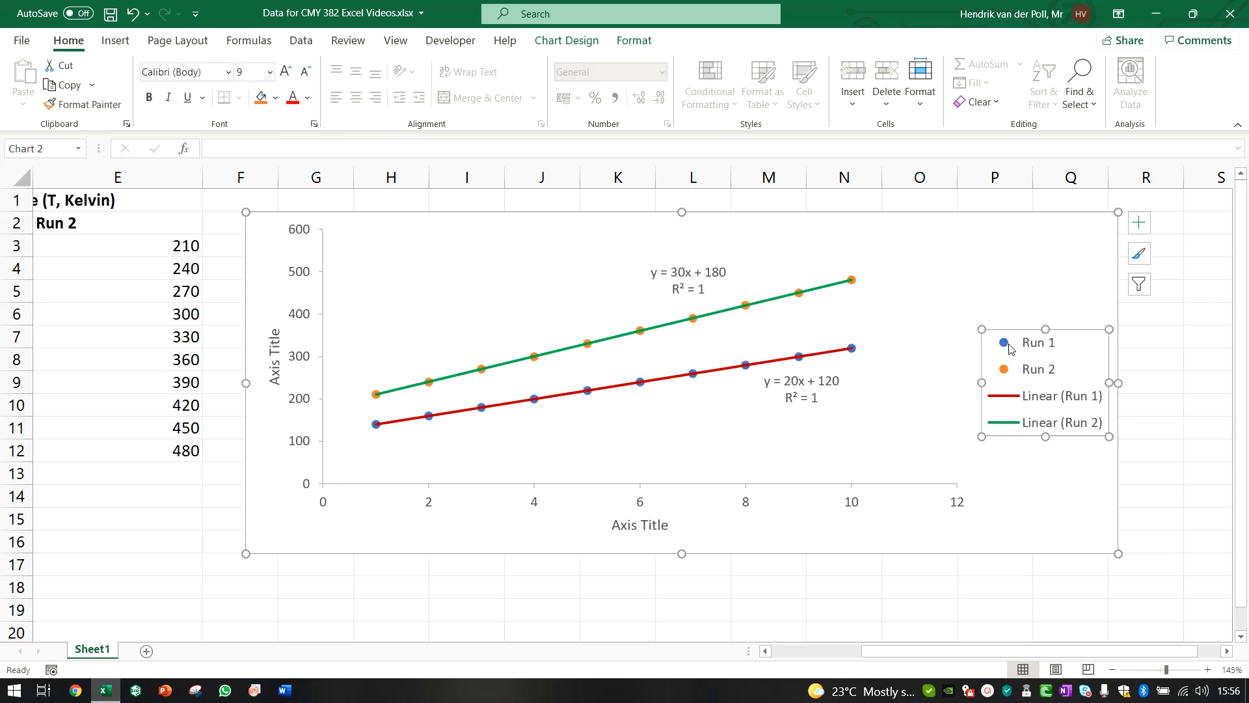
{"action": "left_click", "coordinate": [1011, 347]}
{"action": "right_click", "coordinate": [1012, 344]}
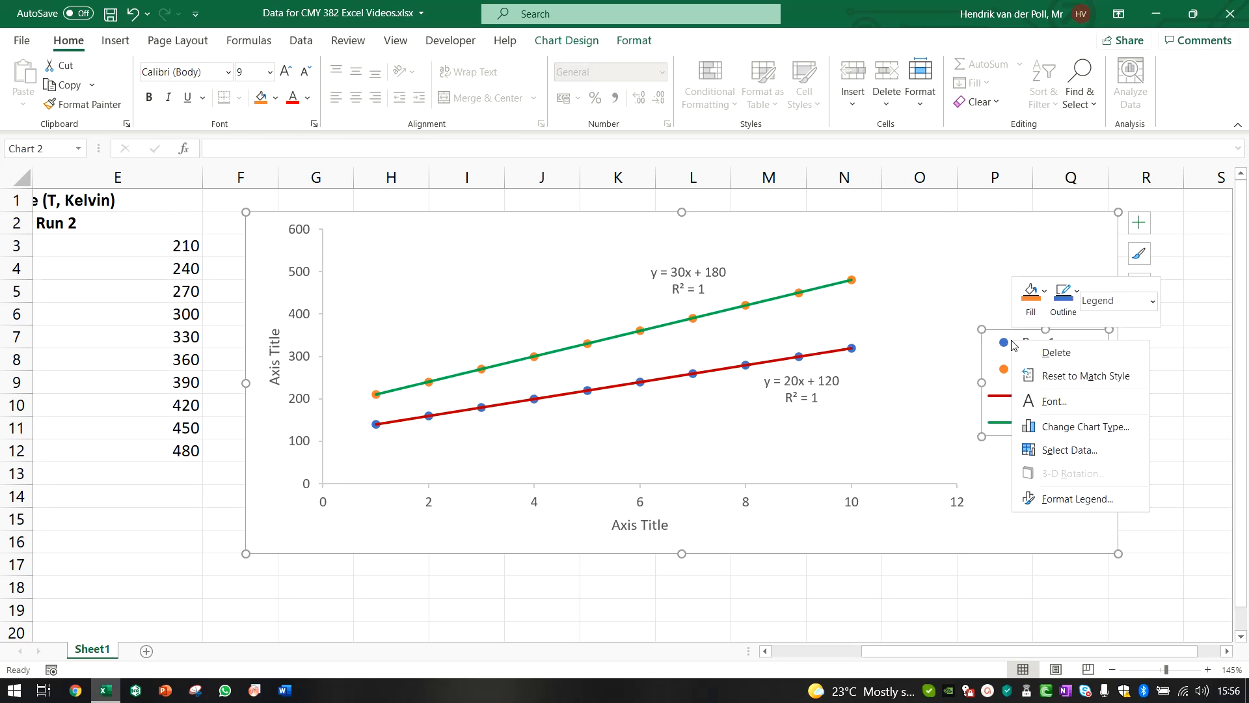
{"action": "key", "text": "Escape"}
{"action": "left_click", "coordinate": [1007, 344]}
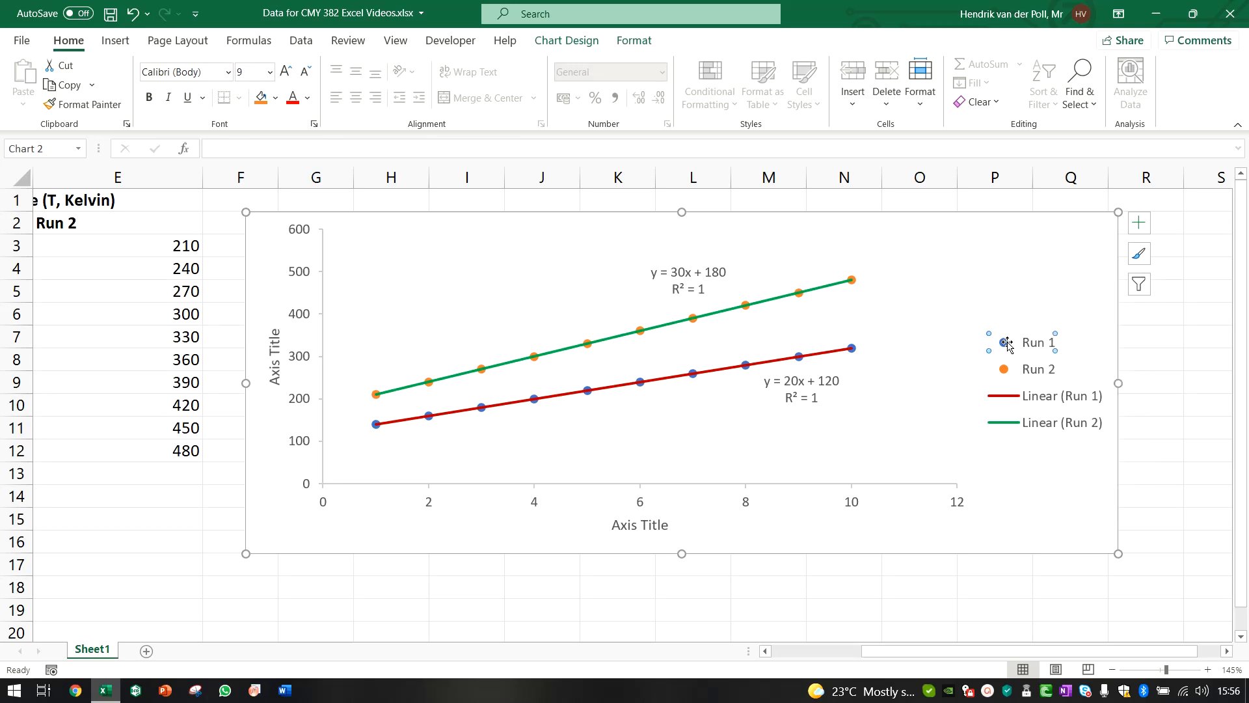
{"action": "double_click", "coordinate": [1007, 344]}
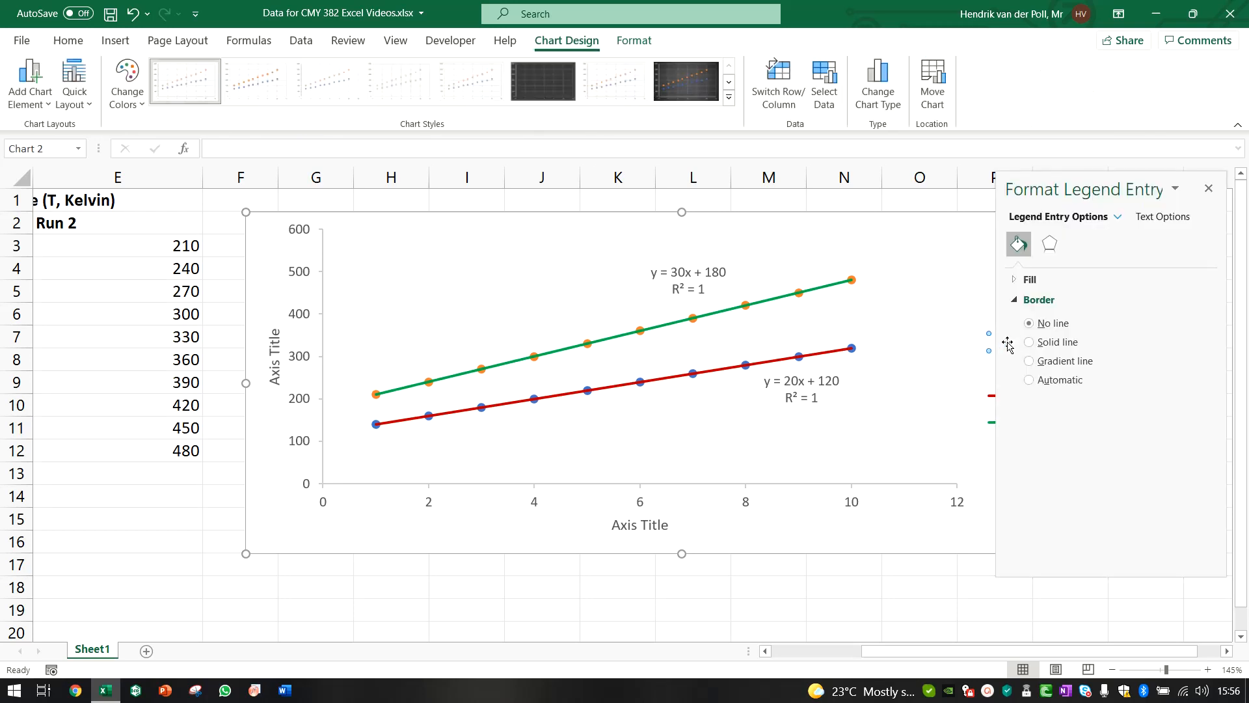
{"action": "left_click", "coordinate": [1209, 188]}
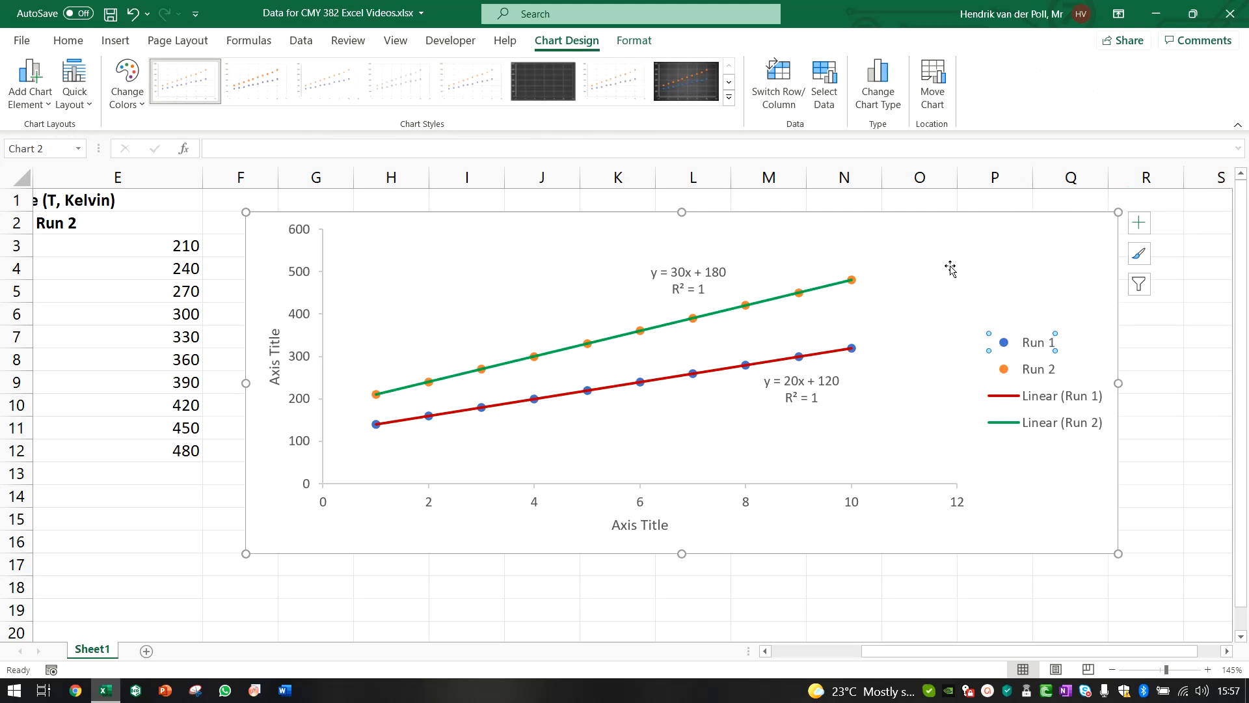
Give the Run 1 data markers a standard dark red border.
{"action": "left_click", "coordinate": [799, 354]}
{"action": "right_click", "coordinate": [799, 355]}
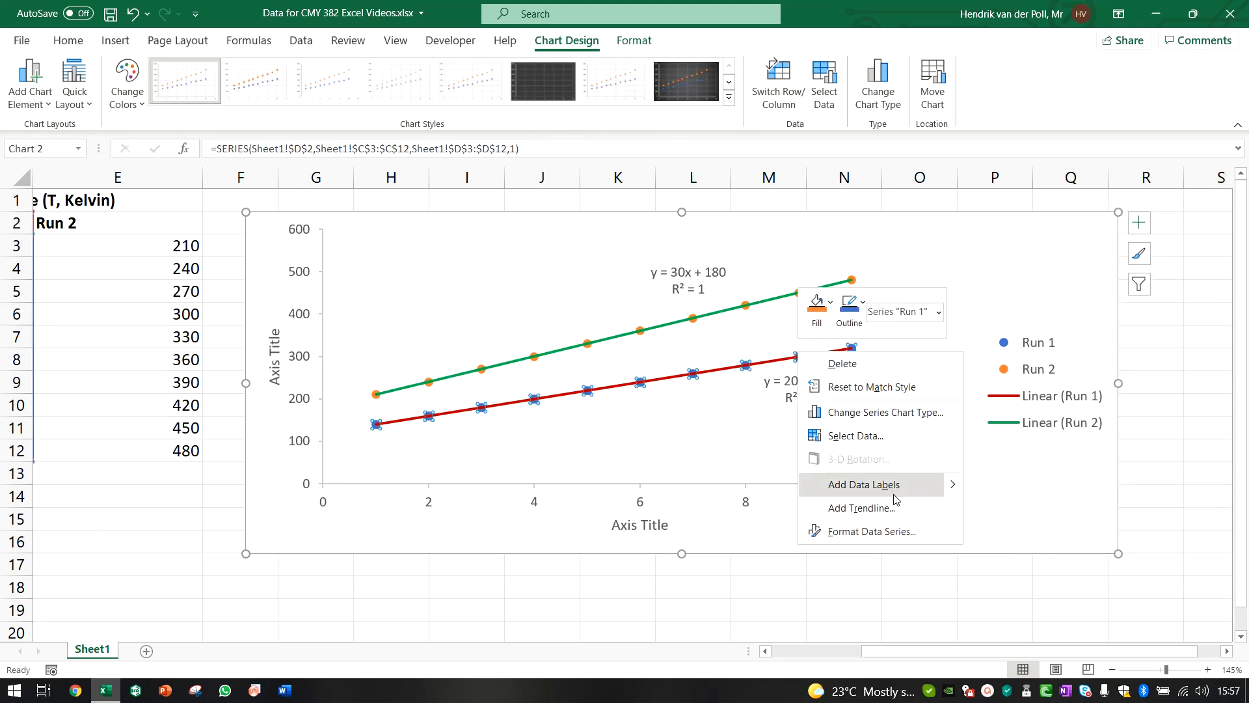
{"action": "left_click", "coordinate": [898, 533]}
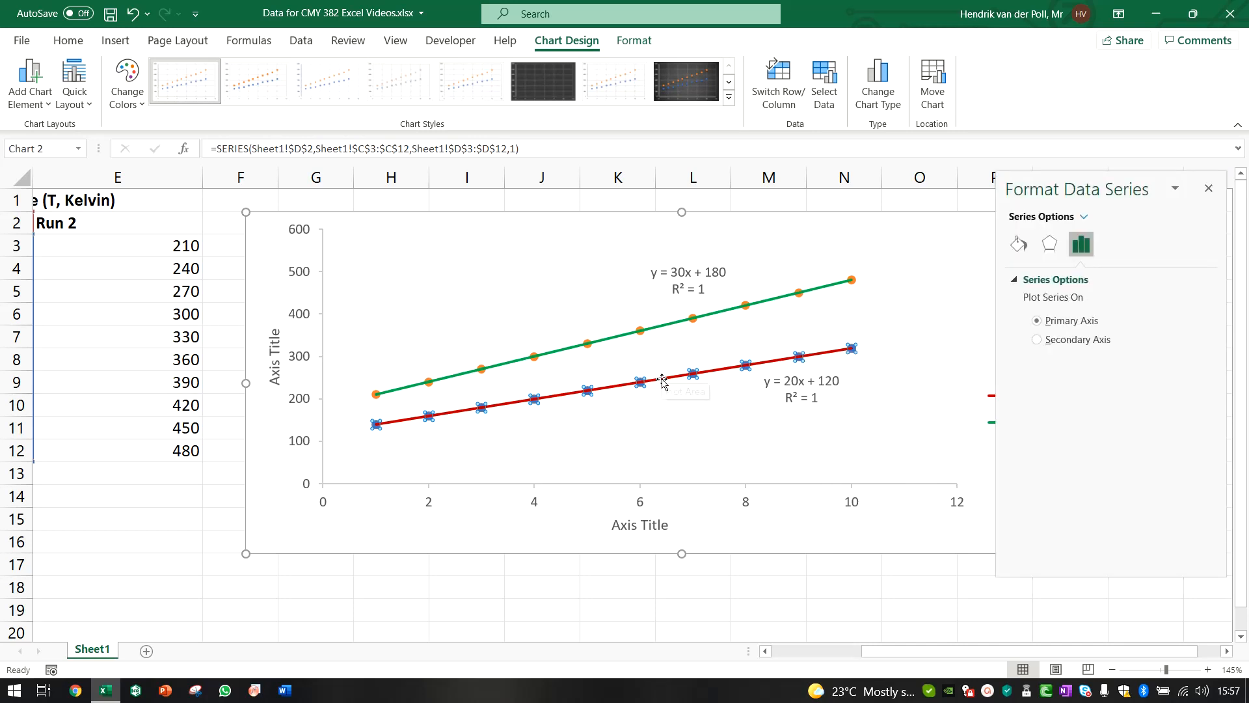
{"action": "left_click", "coordinate": [1019, 244]}
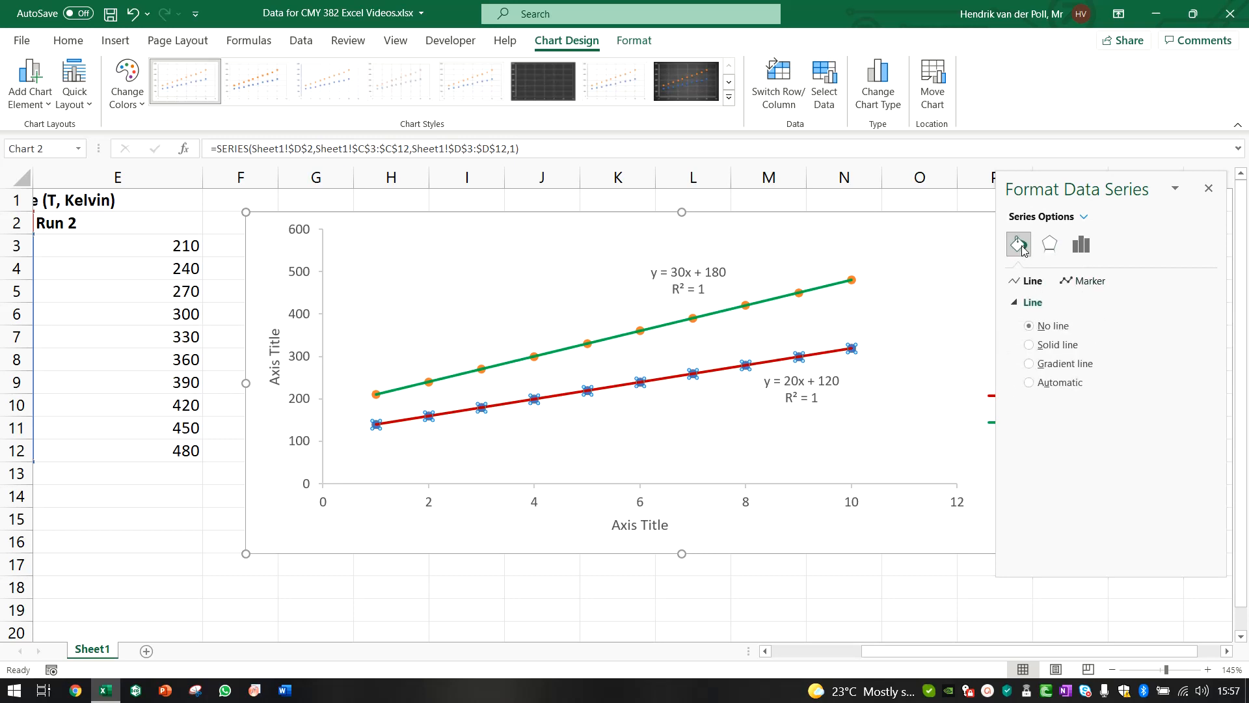
{"action": "left_click", "coordinate": [1080, 282]}
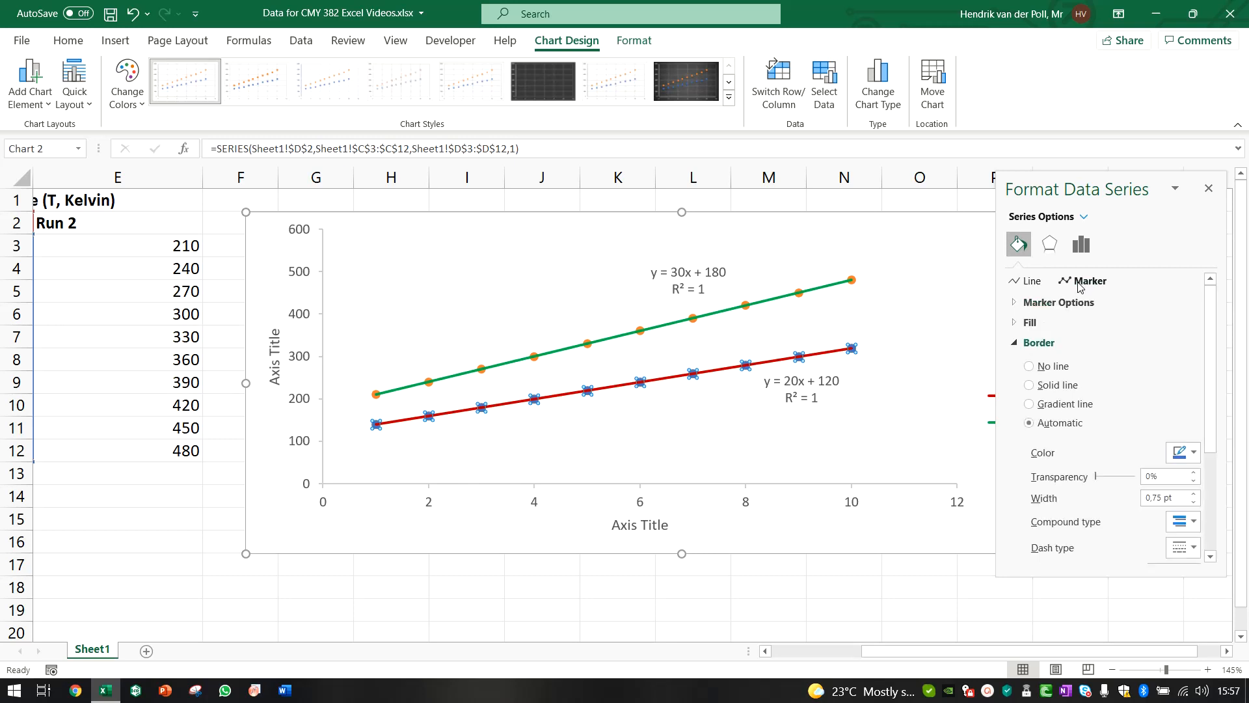
{"action": "left_click", "coordinate": [1194, 453]}
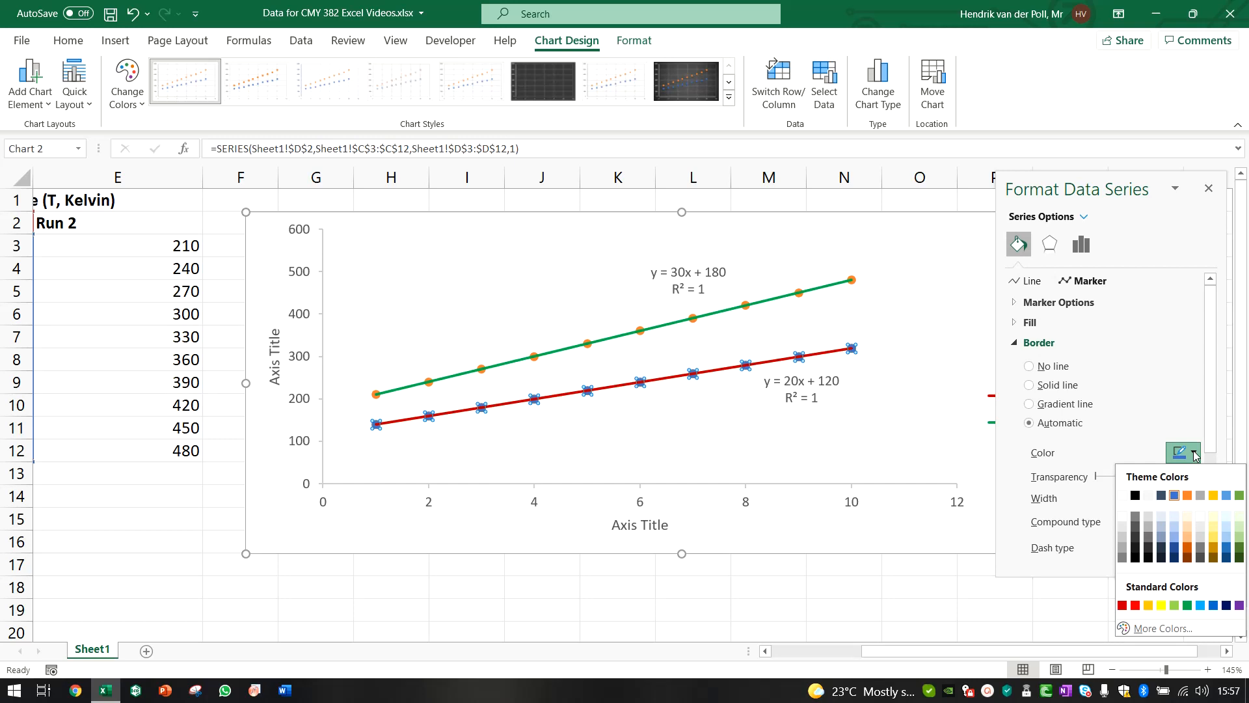
{"action": "left_click", "coordinate": [1123, 606]}
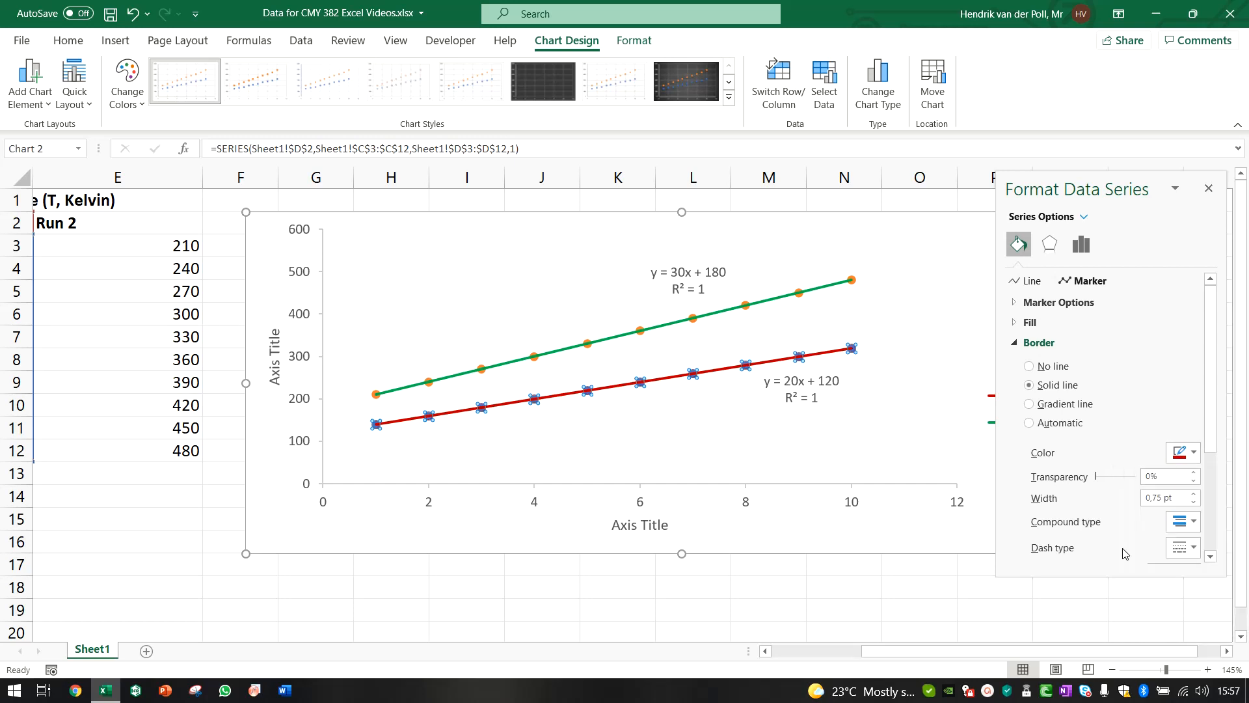
{"action": "left_click", "coordinate": [1048, 345]}
{"action": "left_click", "coordinate": [1047, 345]}
{"action": "left_click", "coordinate": [746, 441]}
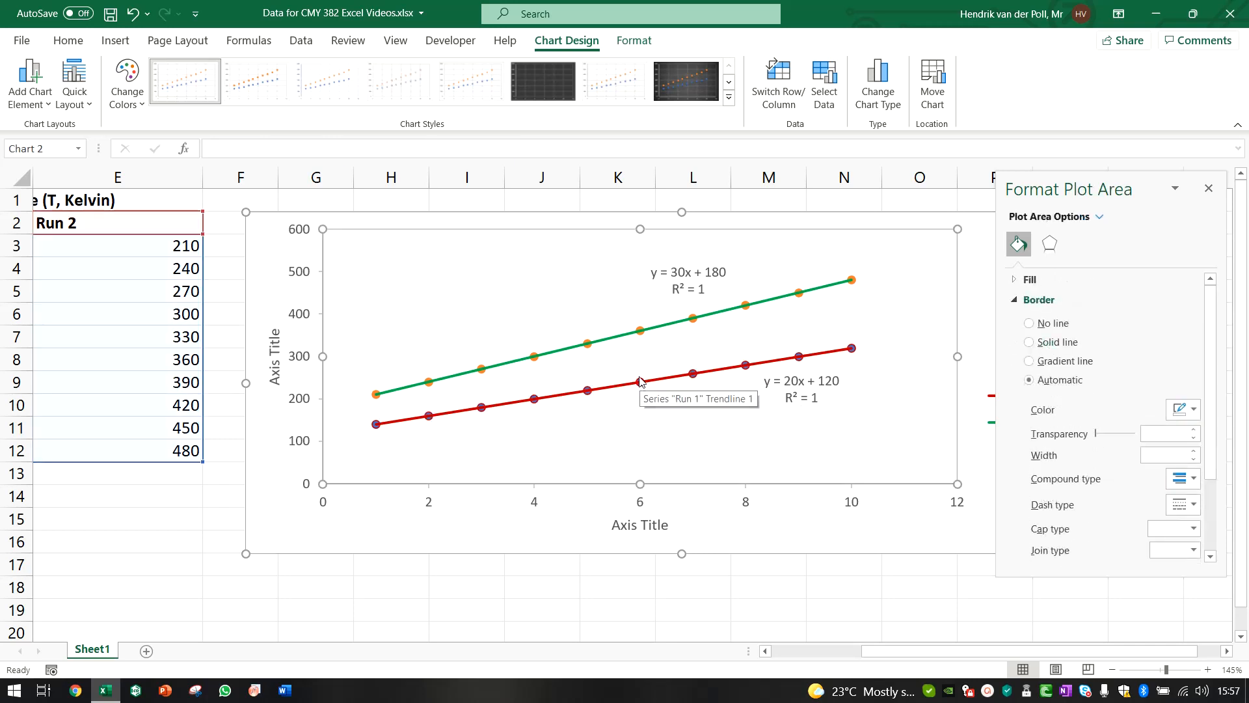
Fill the Run 1 data markers with a standard red color.
{"action": "left_click", "coordinate": [640, 382]}
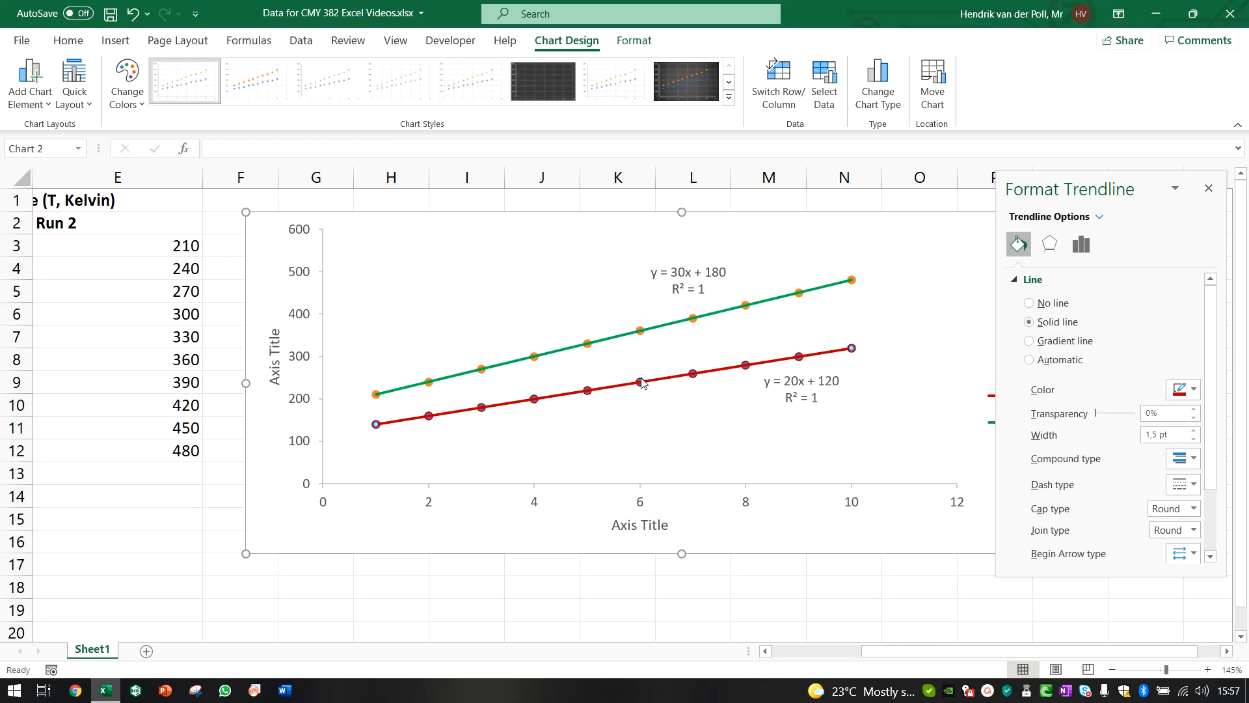
{"action": "left_click", "coordinate": [800, 355]}
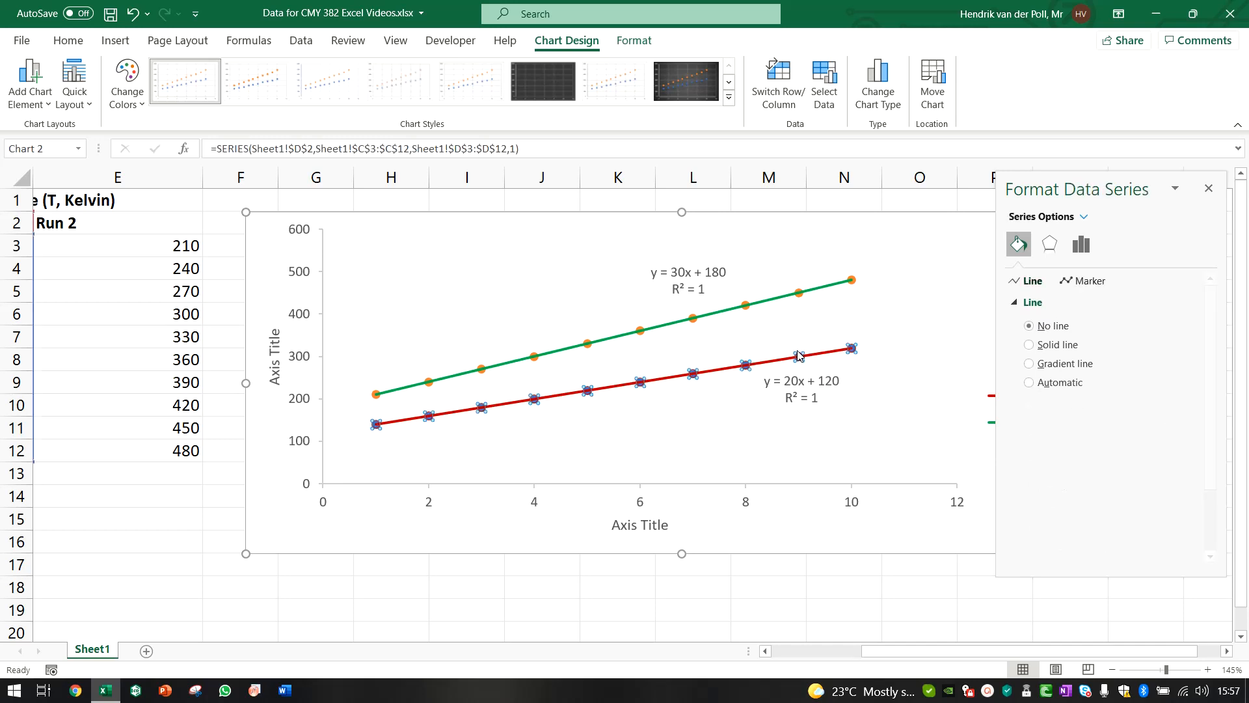
{"action": "left_click", "coordinate": [1047, 304]}
{"action": "left_click", "coordinate": [1074, 281]}
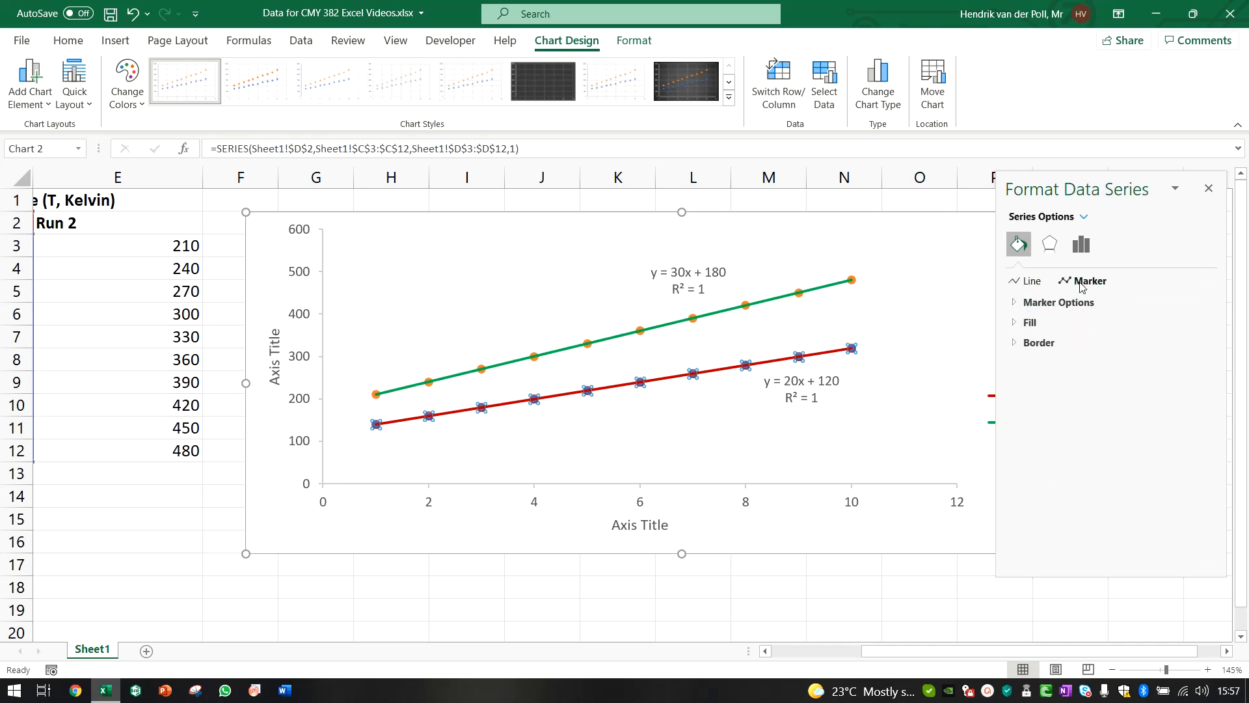
{"action": "left_click", "coordinate": [1045, 323]}
{"action": "left_click", "coordinate": [1190, 470]}
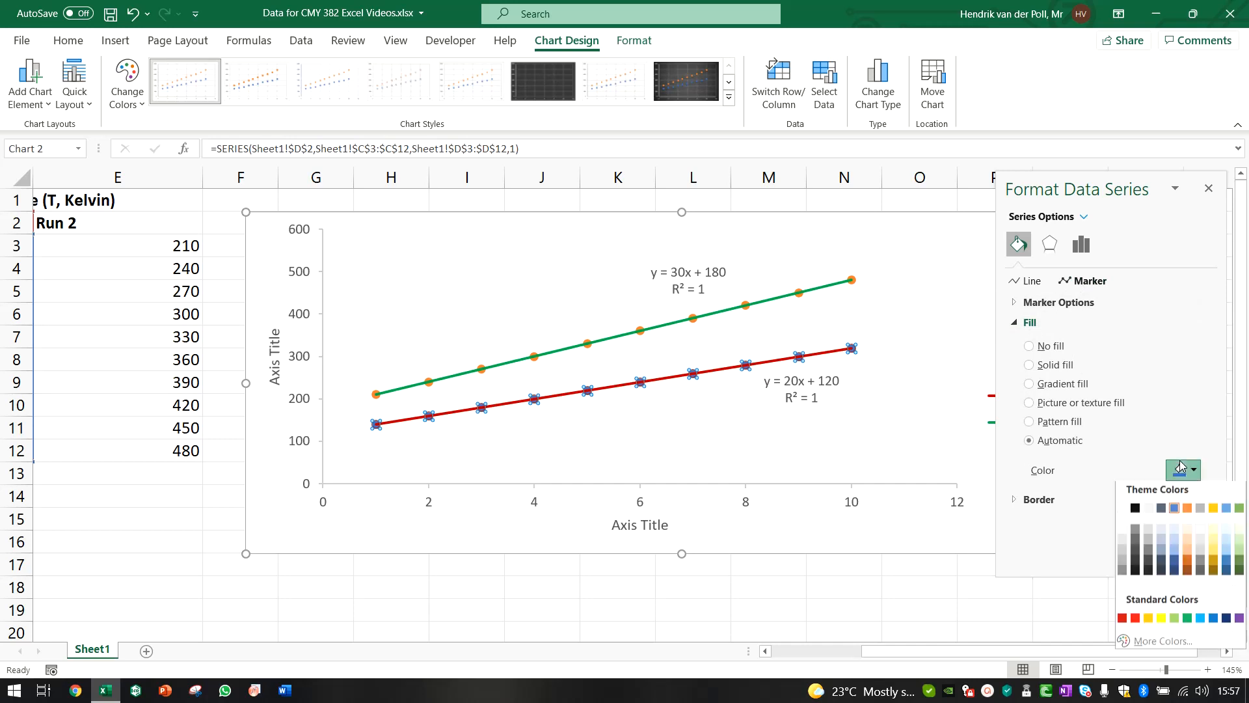
{"action": "left_click", "coordinate": [1138, 624]}
{"action": "left_click", "coordinate": [788, 513]}
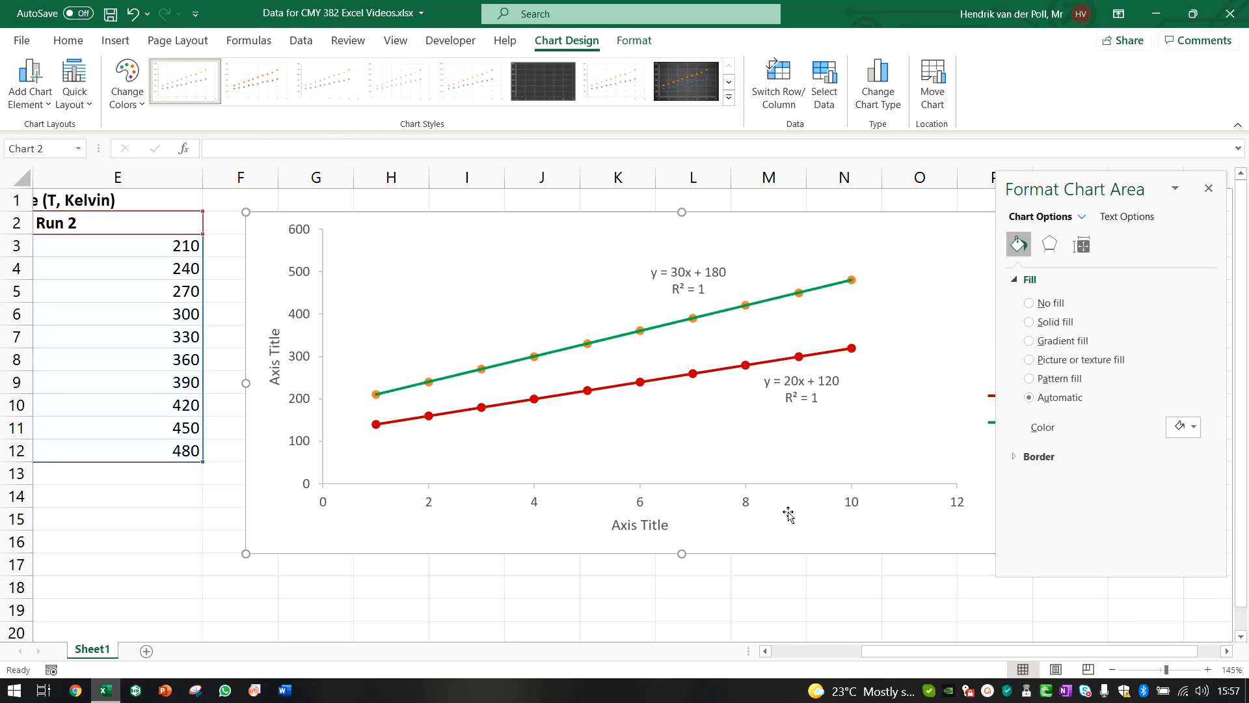
Fill the Run 2 data markers with standard green.
{"action": "left_click", "coordinate": [588, 340]}
{"action": "left_click", "coordinate": [587, 341]}
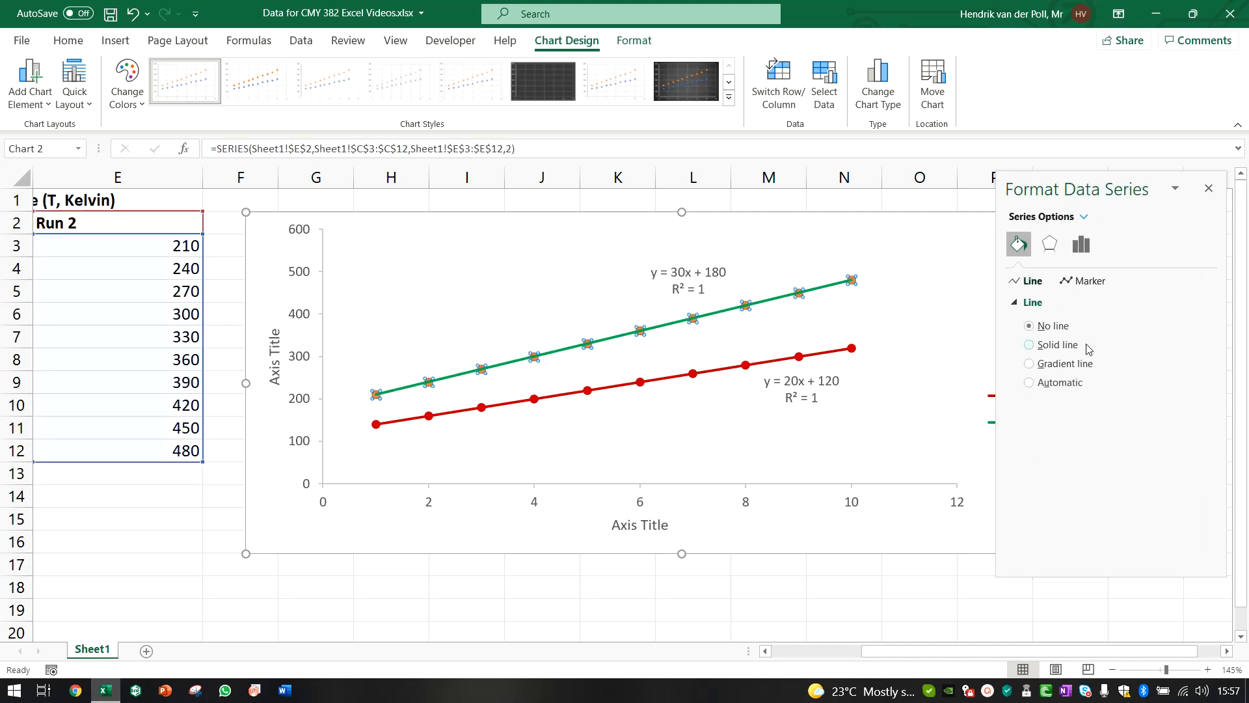
{"action": "left_click", "coordinate": [1070, 286]}
{"action": "left_click", "coordinate": [1186, 476]}
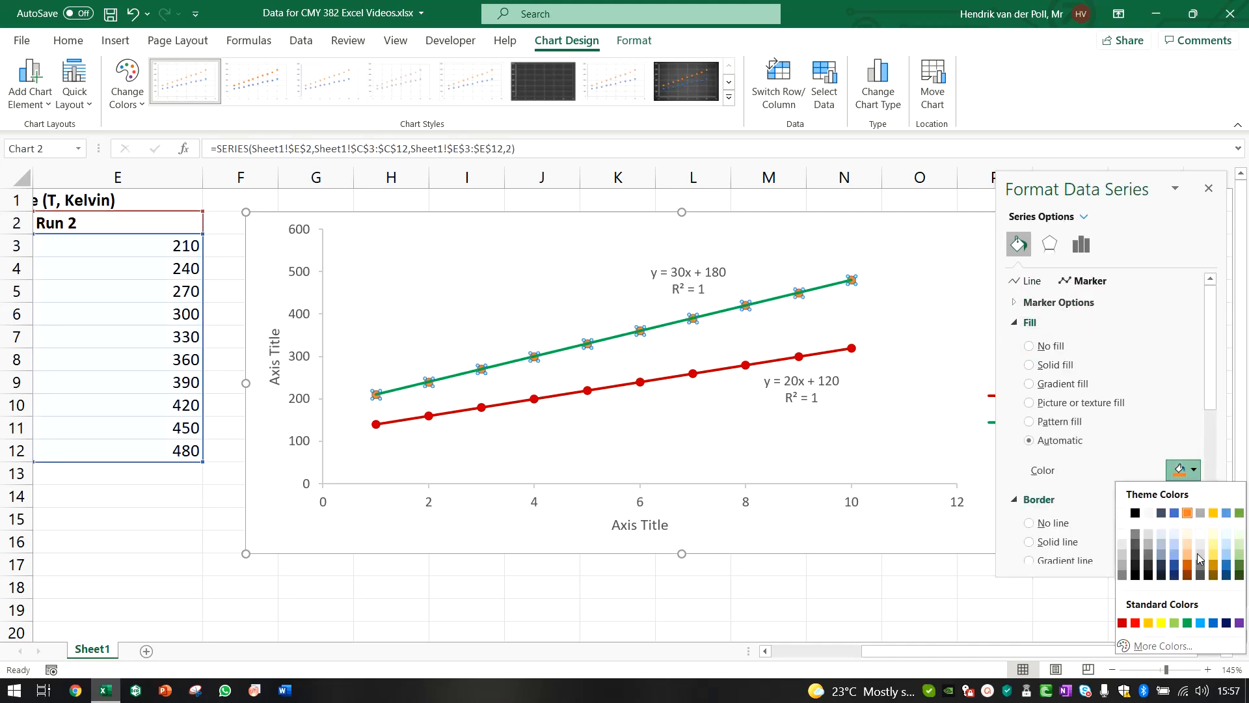
{"action": "left_click", "coordinate": [1187, 622]}
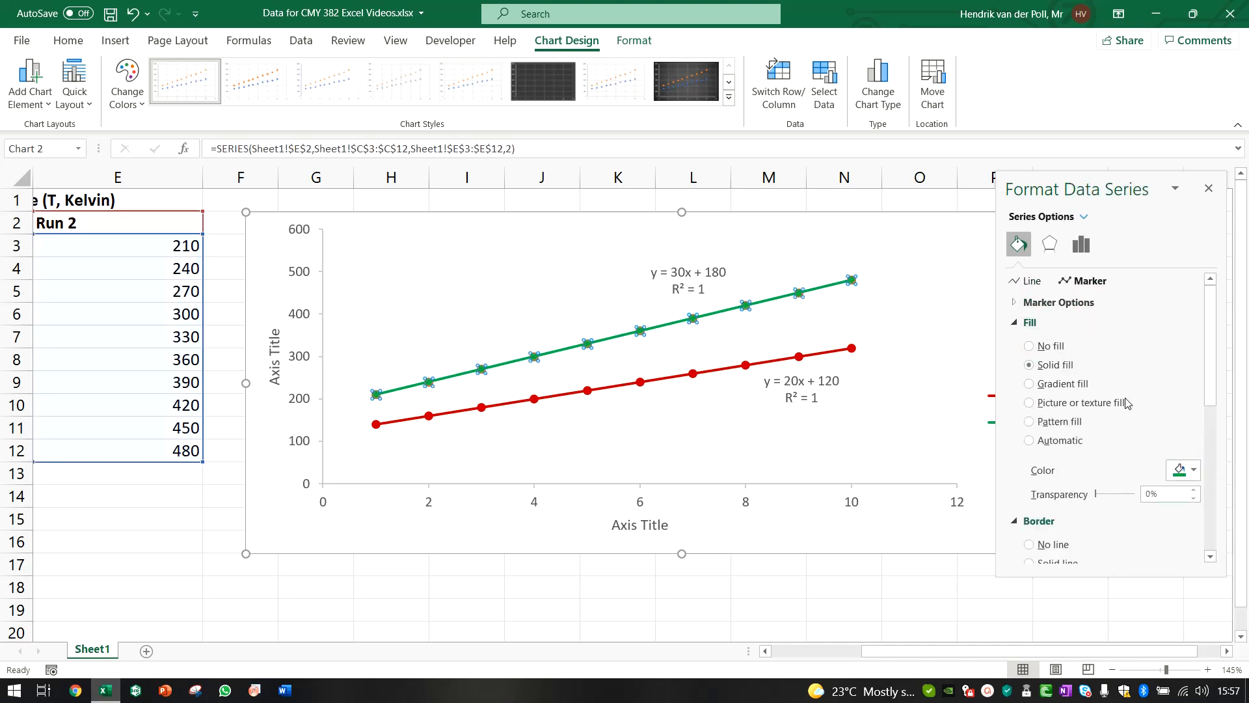
Give the Run 2 data markers a standard green border.
{"action": "left_click", "coordinate": [1035, 322]}
{"action": "left_click", "coordinate": [1072, 389]}
{"action": "left_click", "coordinate": [1186, 453]}
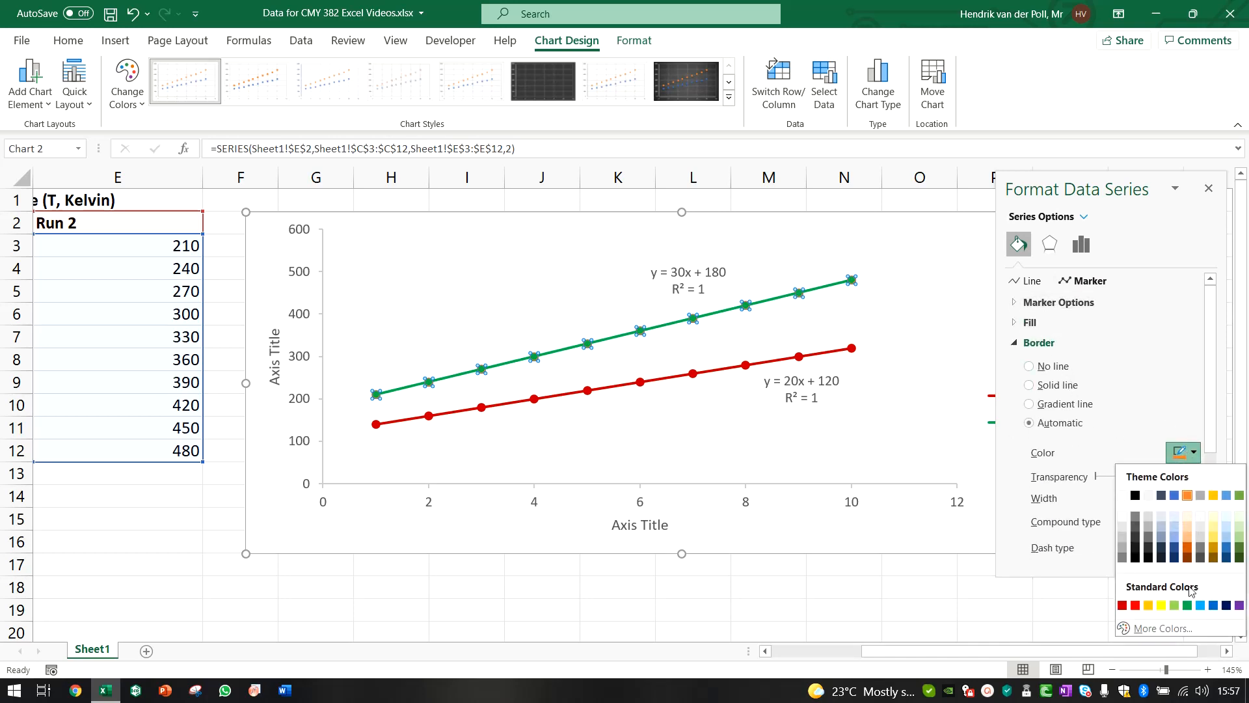
{"action": "left_click", "coordinate": [1188, 623]}
{"action": "left_click", "coordinate": [887, 521]}
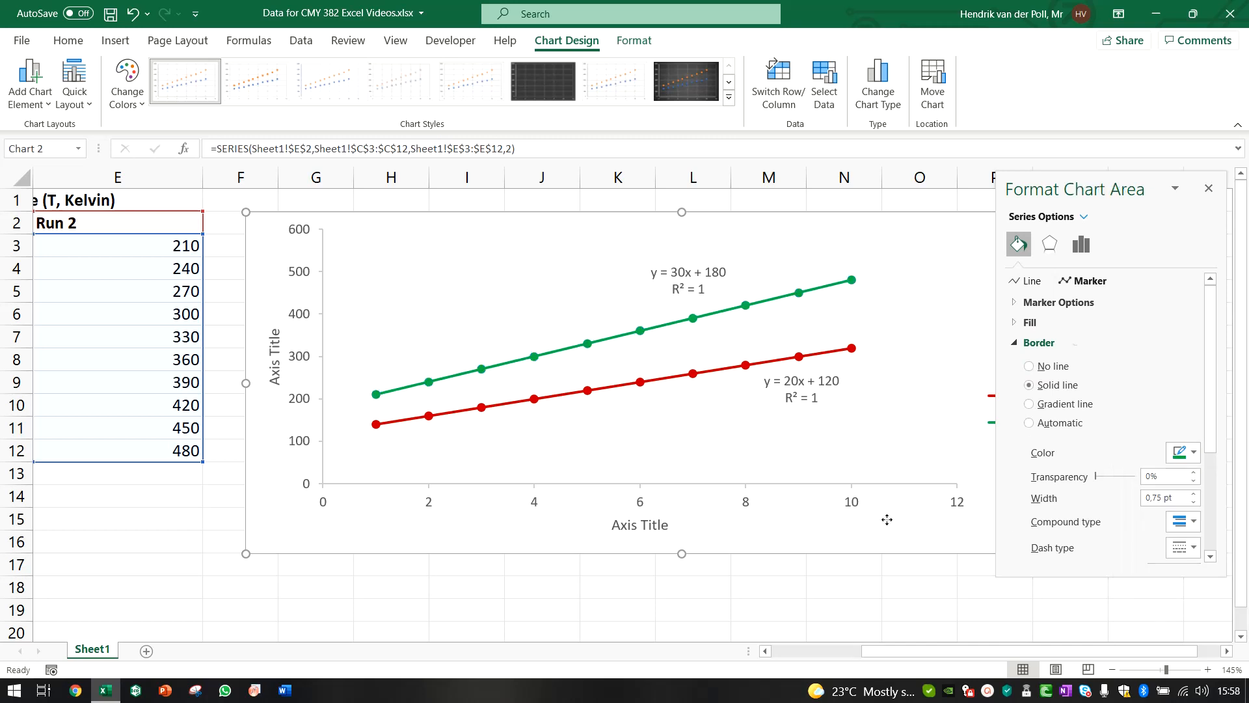
Try other built-in marker types on the Run 2 series, including the long dash.
{"action": "left_click", "coordinate": [807, 292]}
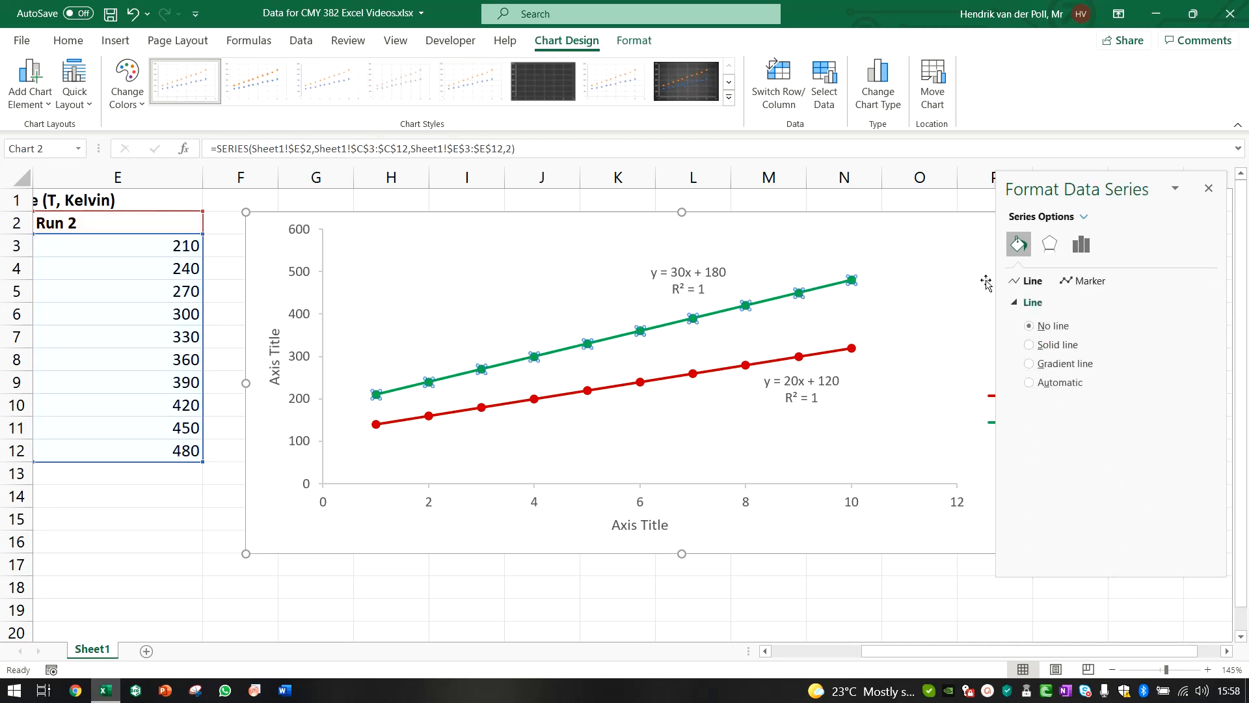
{"action": "left_click", "coordinate": [1074, 284]}
{"action": "left_click", "coordinate": [1058, 302]}
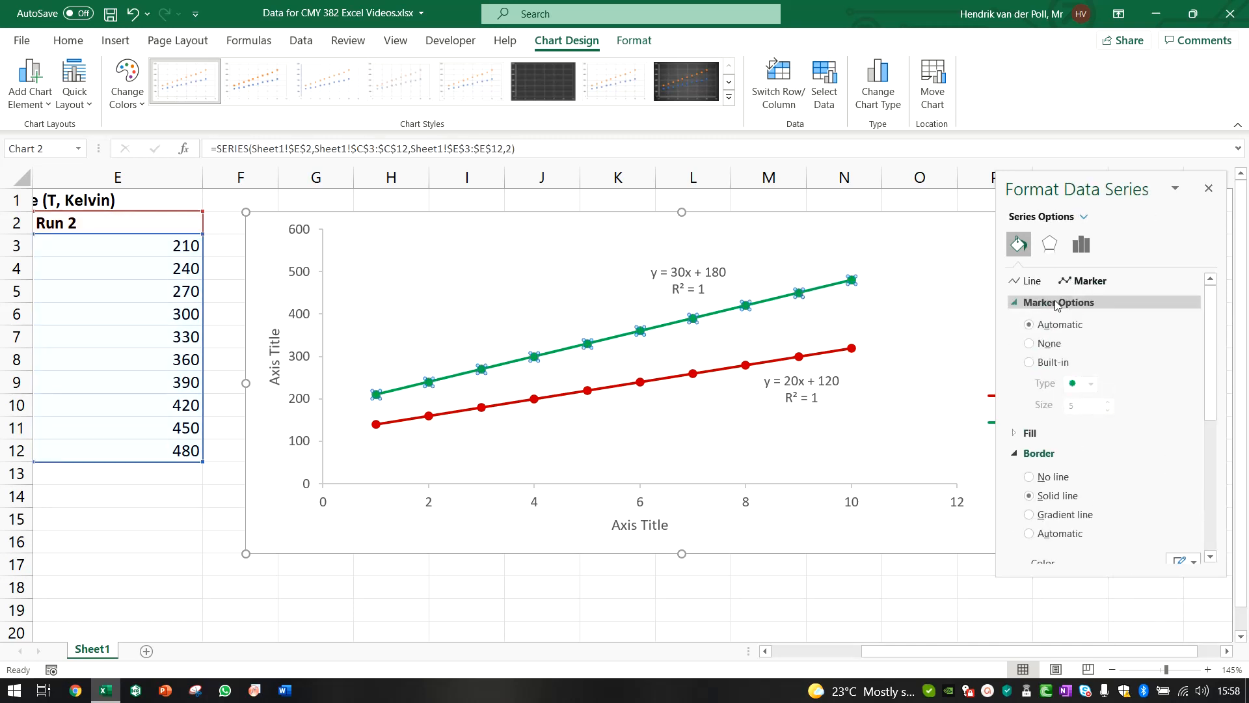
{"action": "left_click", "coordinate": [1065, 363]}
{"action": "left_click", "coordinate": [1091, 383]}
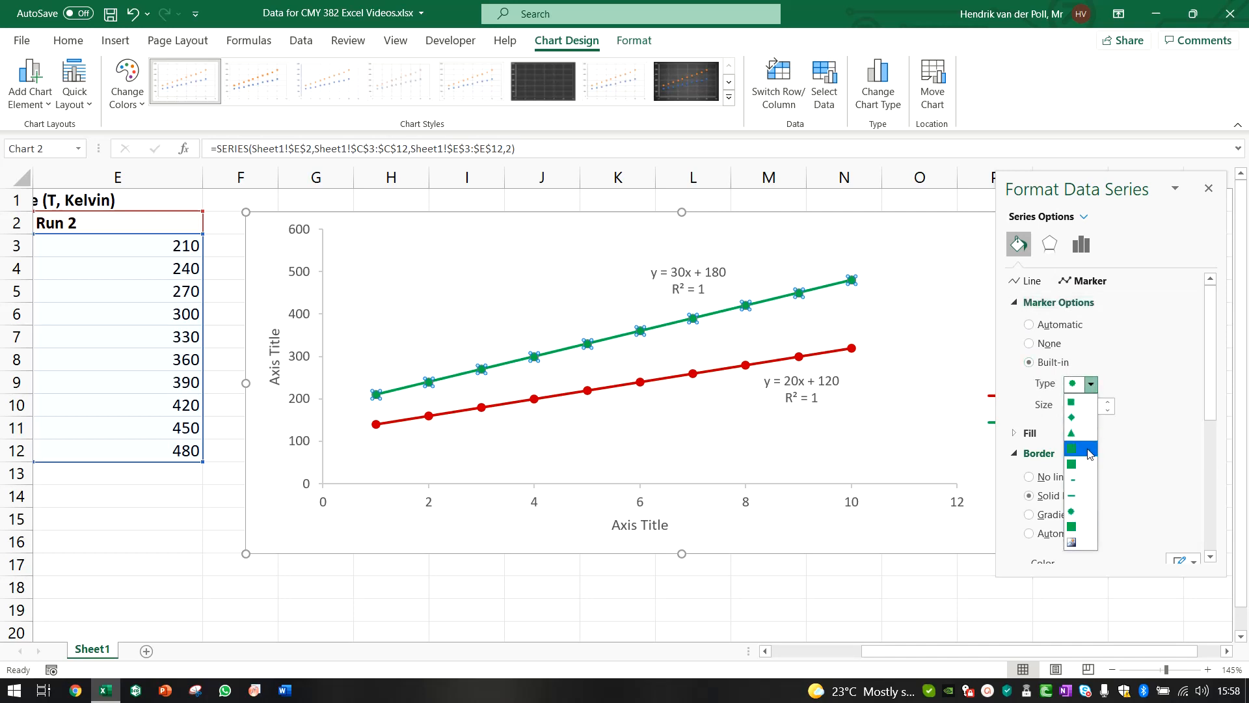
{"action": "left_click", "coordinate": [1090, 451]}
{"action": "left_click", "coordinate": [1091, 384]}
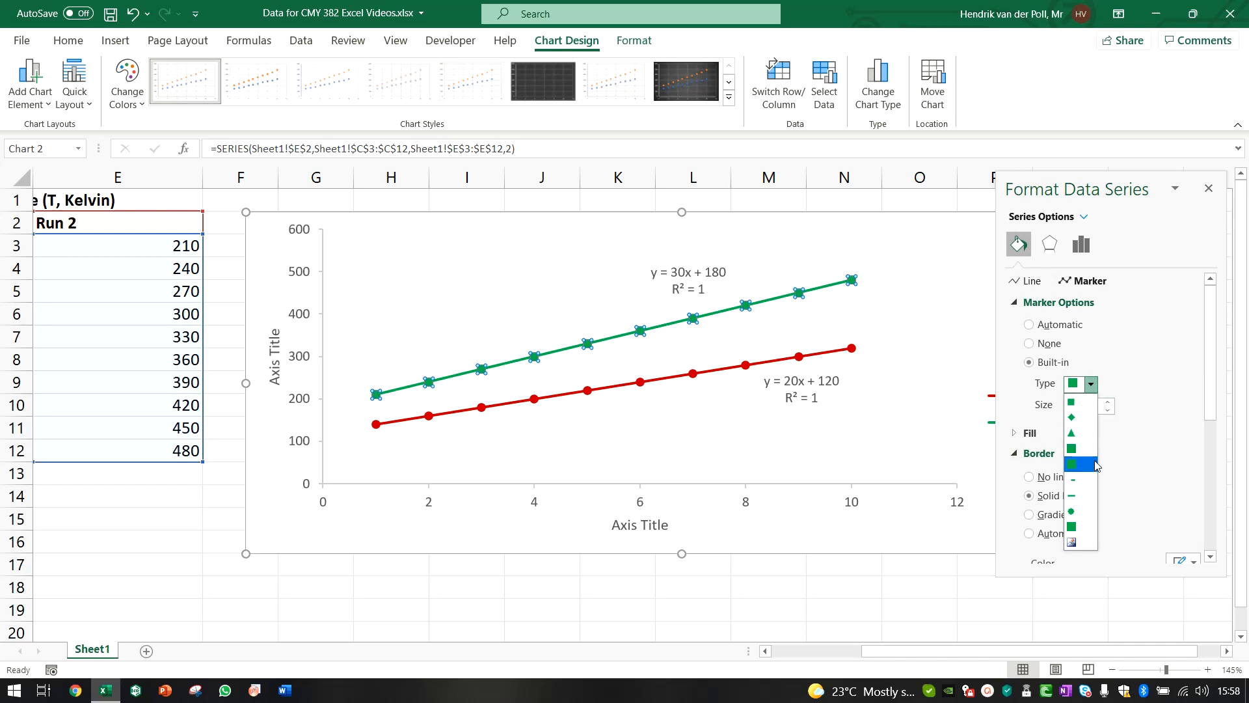
{"action": "left_click", "coordinate": [1079, 495]}
{"action": "left_click", "coordinate": [1091, 384]}
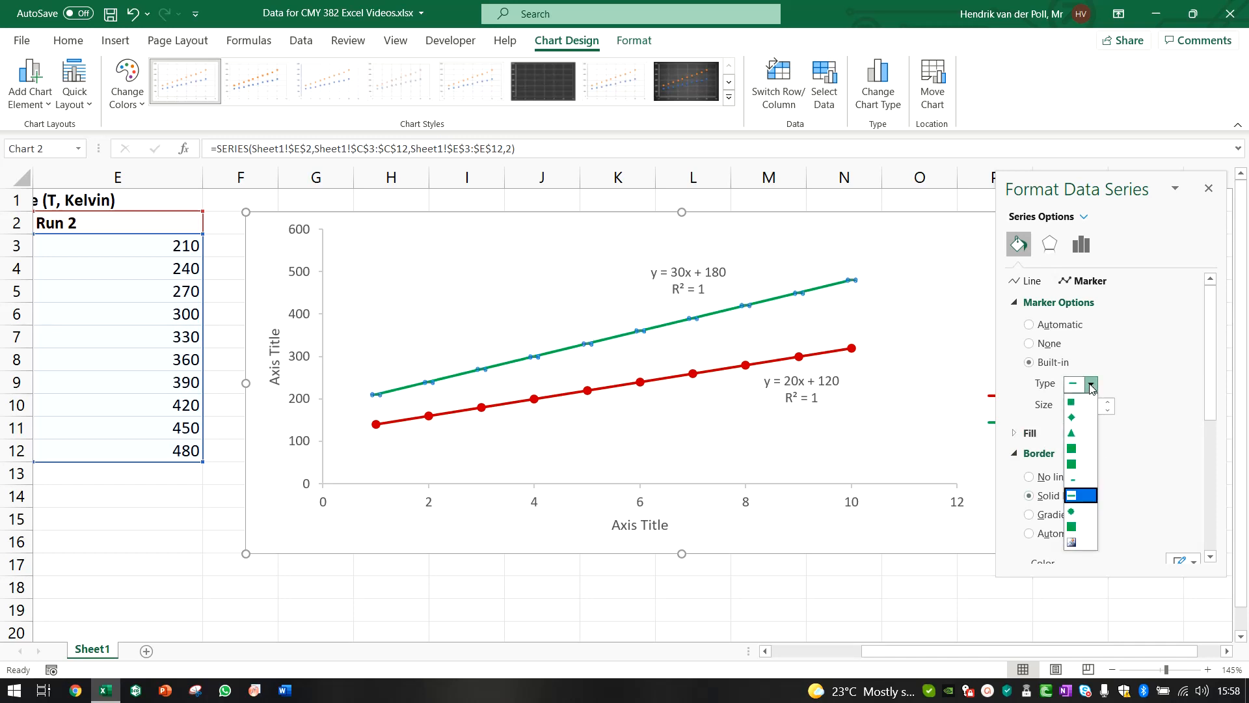
Try an outlined 3D glasses icon as the Run 2 picture marker, and undo the last two marker type changes.
{"action": "left_click", "coordinate": [1081, 545]}
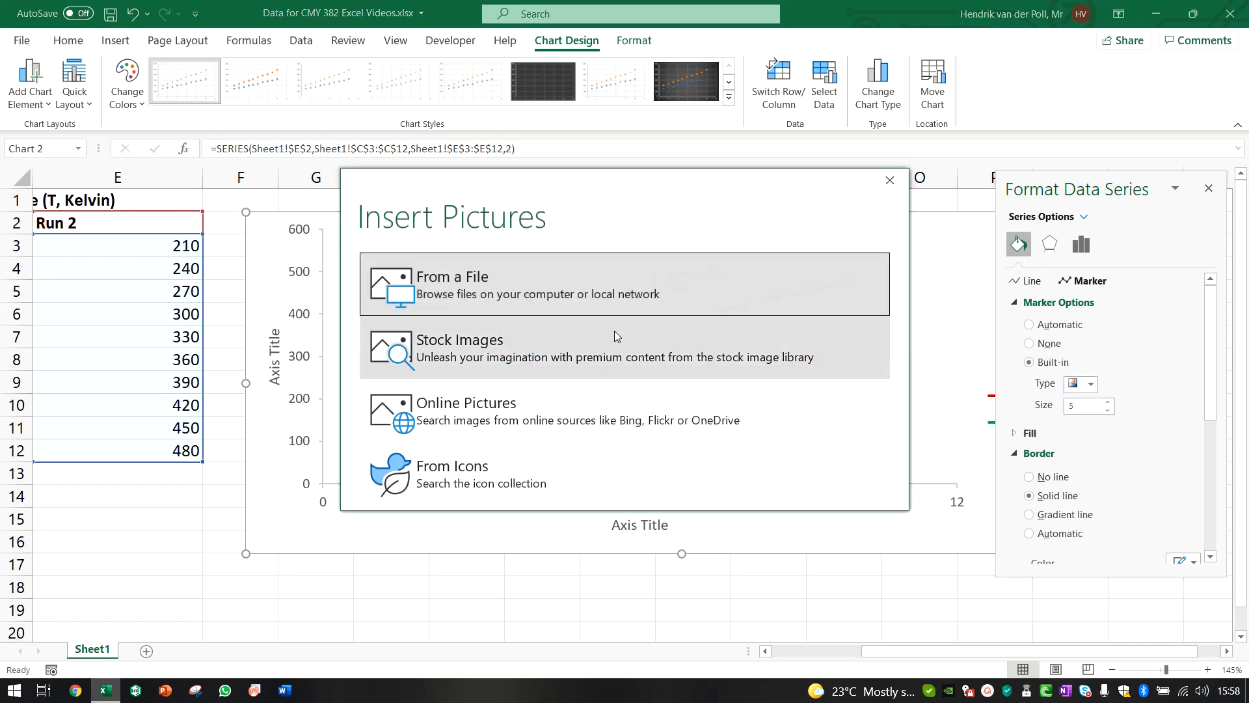
{"action": "left_click", "coordinate": [545, 490]}
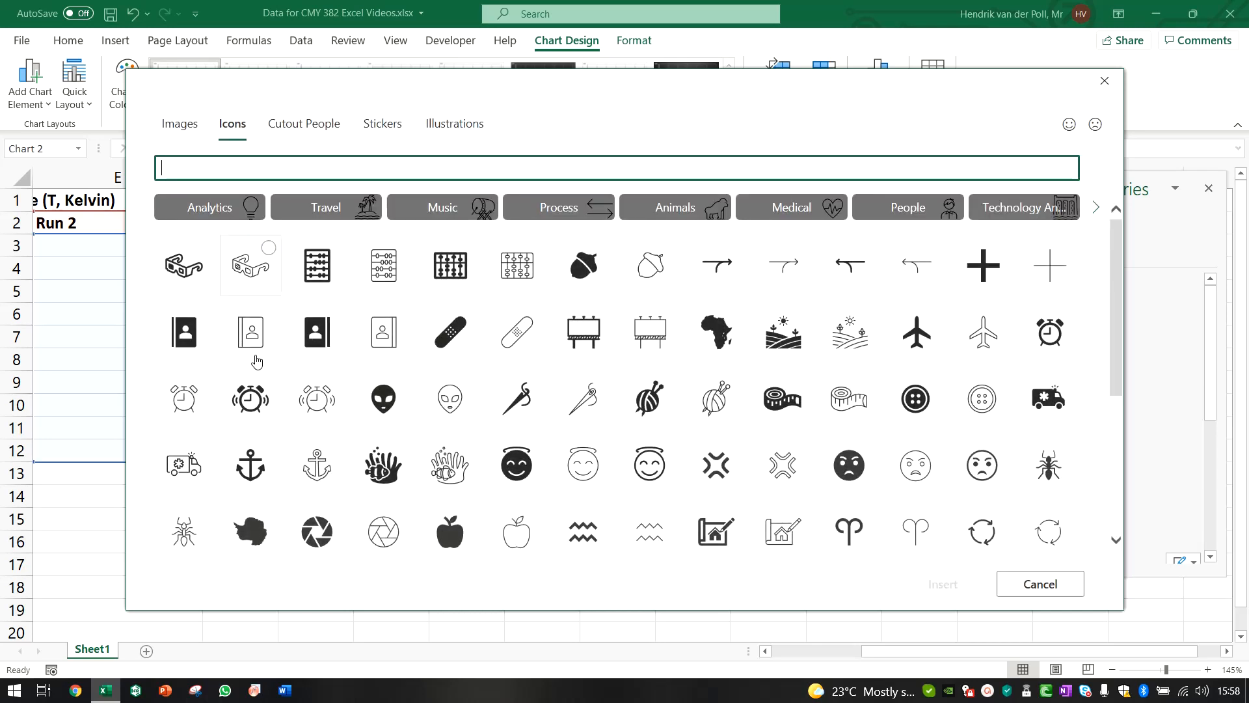
{"action": "left_click", "coordinate": [259, 268]}
{"action": "left_click", "coordinate": [950, 593]}
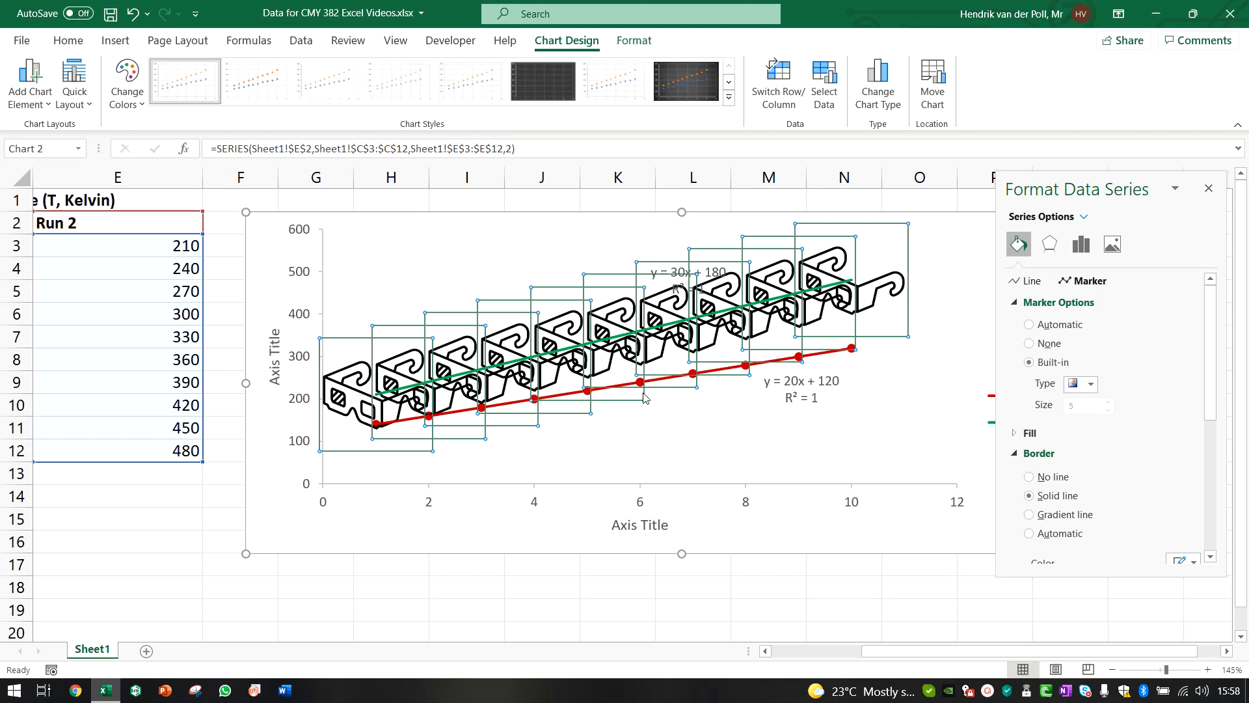
{"action": "key", "text": "ctrl+z"}
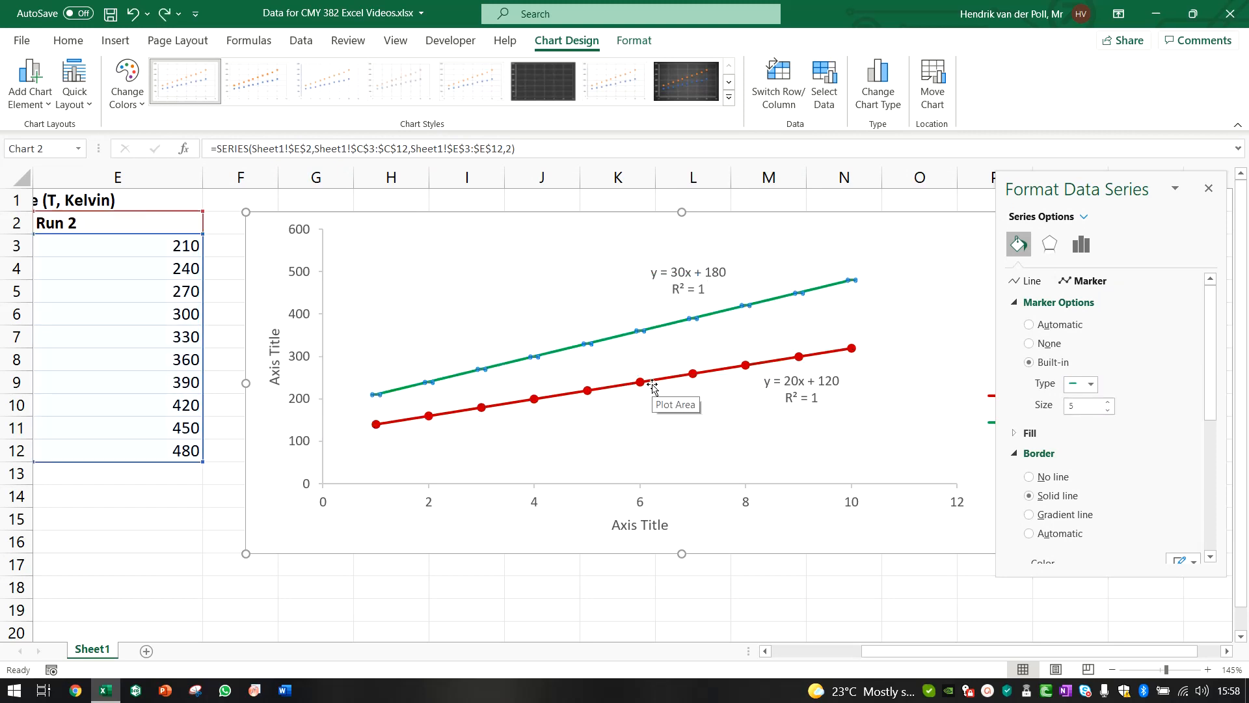
{"action": "key", "text": "ctrl+z"}
Set the Run 2 markers to the built-in circle type and deselect the series.
{"action": "left_click", "coordinate": [1091, 384]}
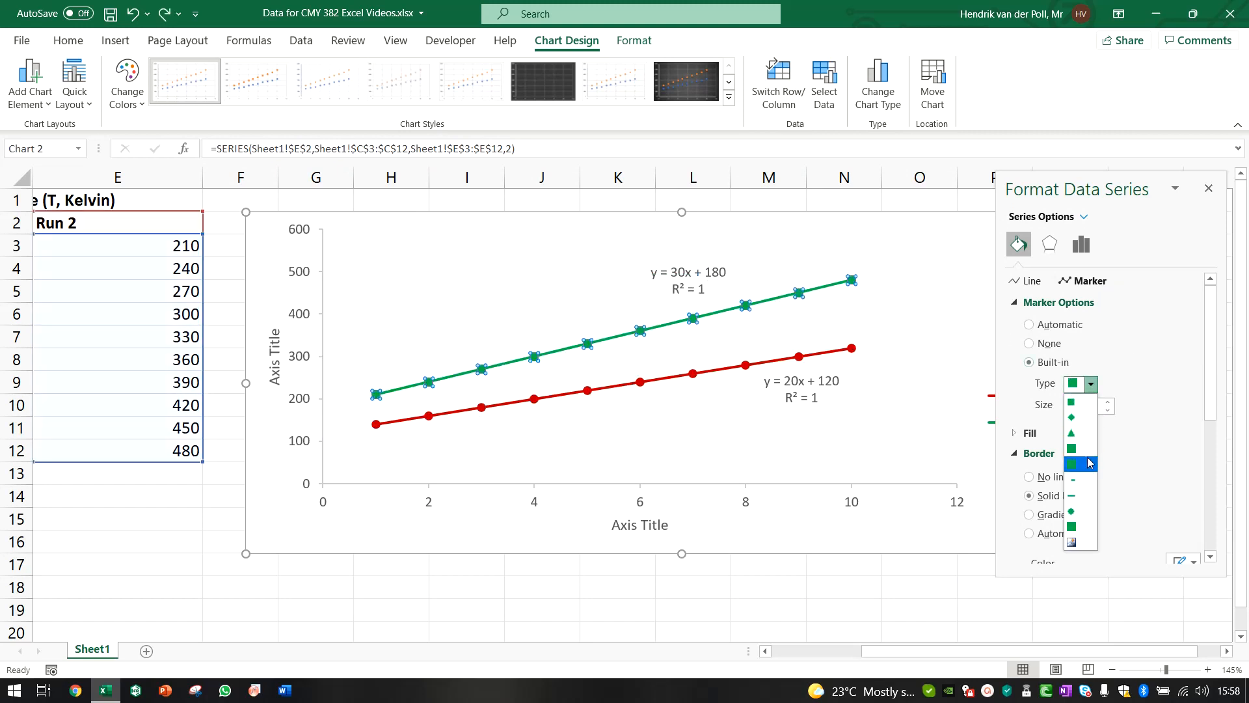
{"action": "left_click", "coordinate": [1081, 515]}
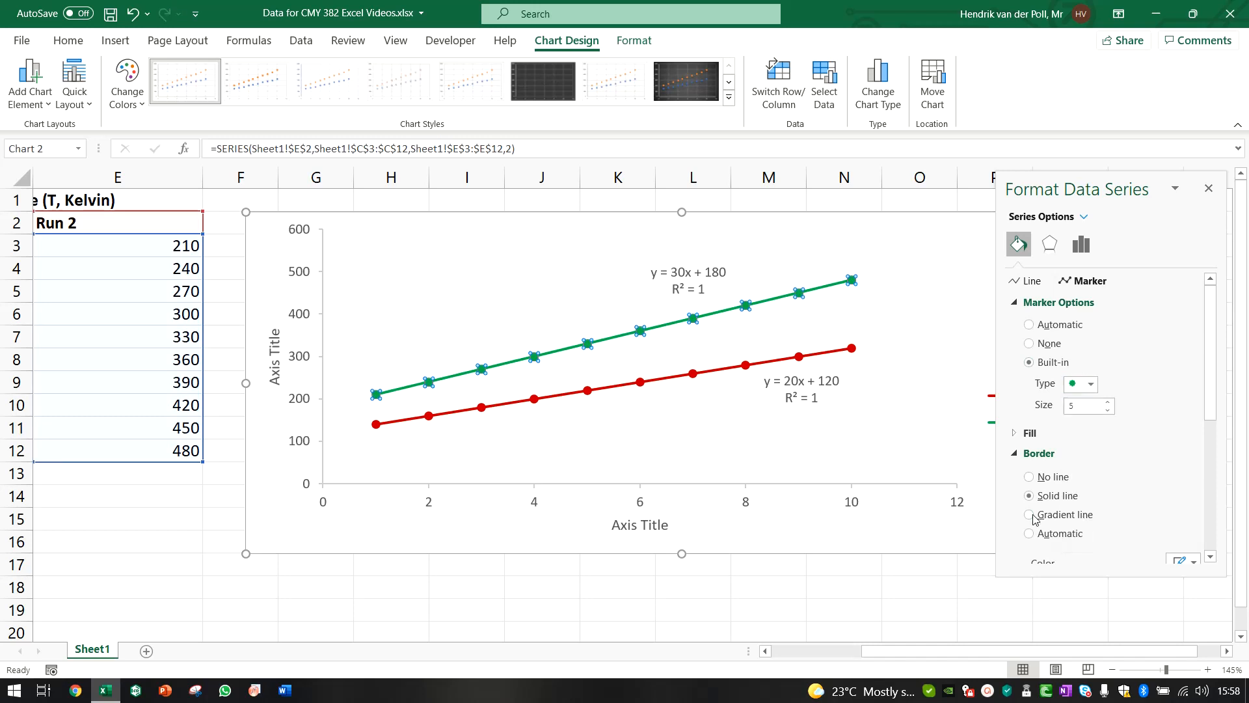
{"action": "left_click", "coordinate": [783, 521]}
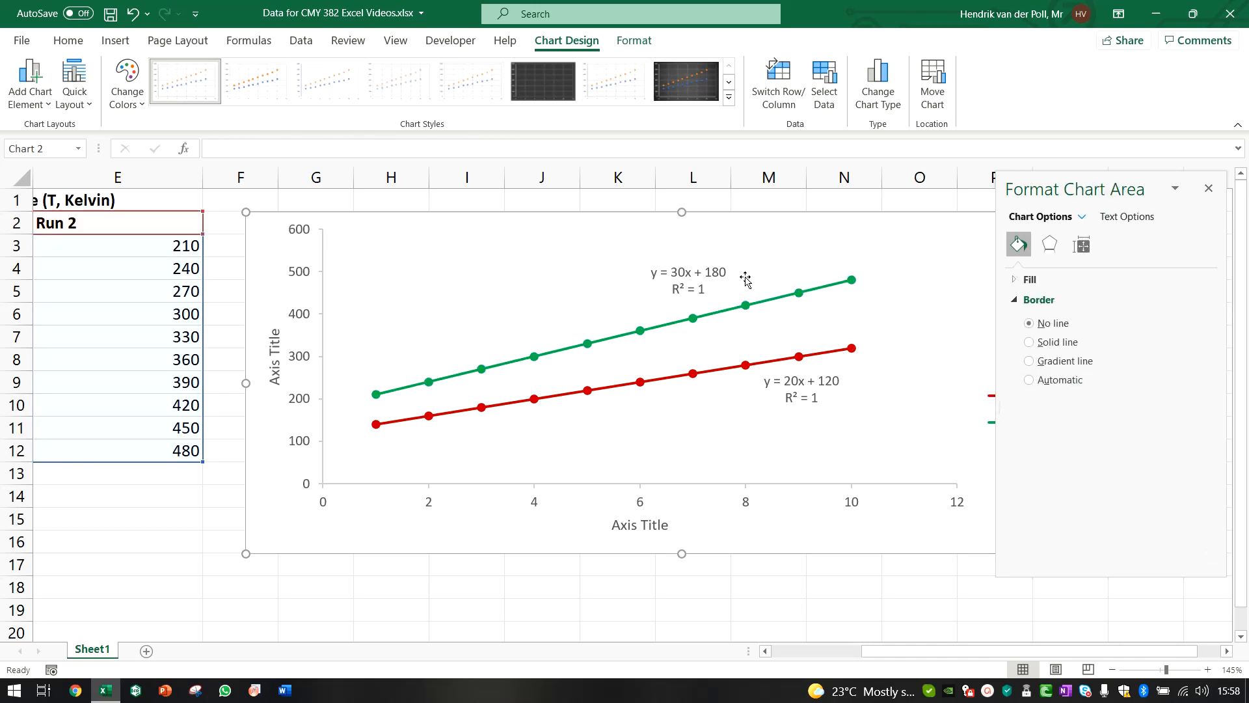
Open the axis formatting options for the chart's vertical axis.
{"action": "left_click", "coordinate": [1208, 188]}
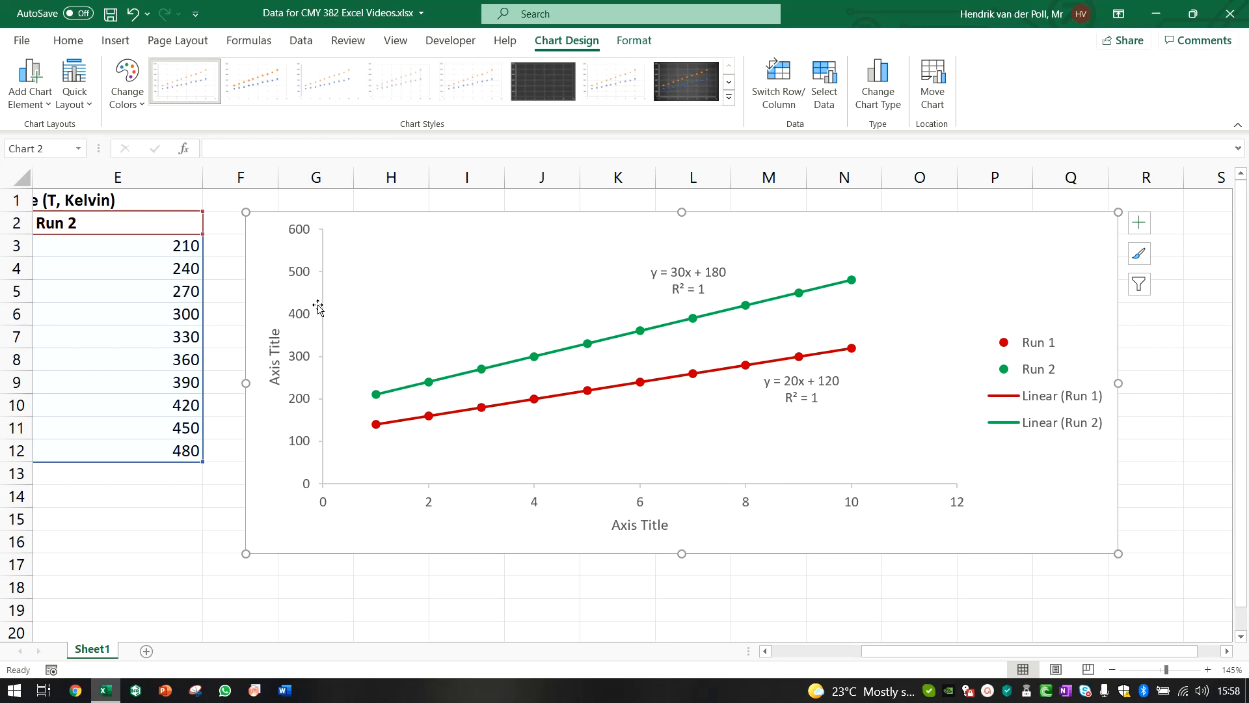
{"action": "left_click", "coordinate": [310, 448]}
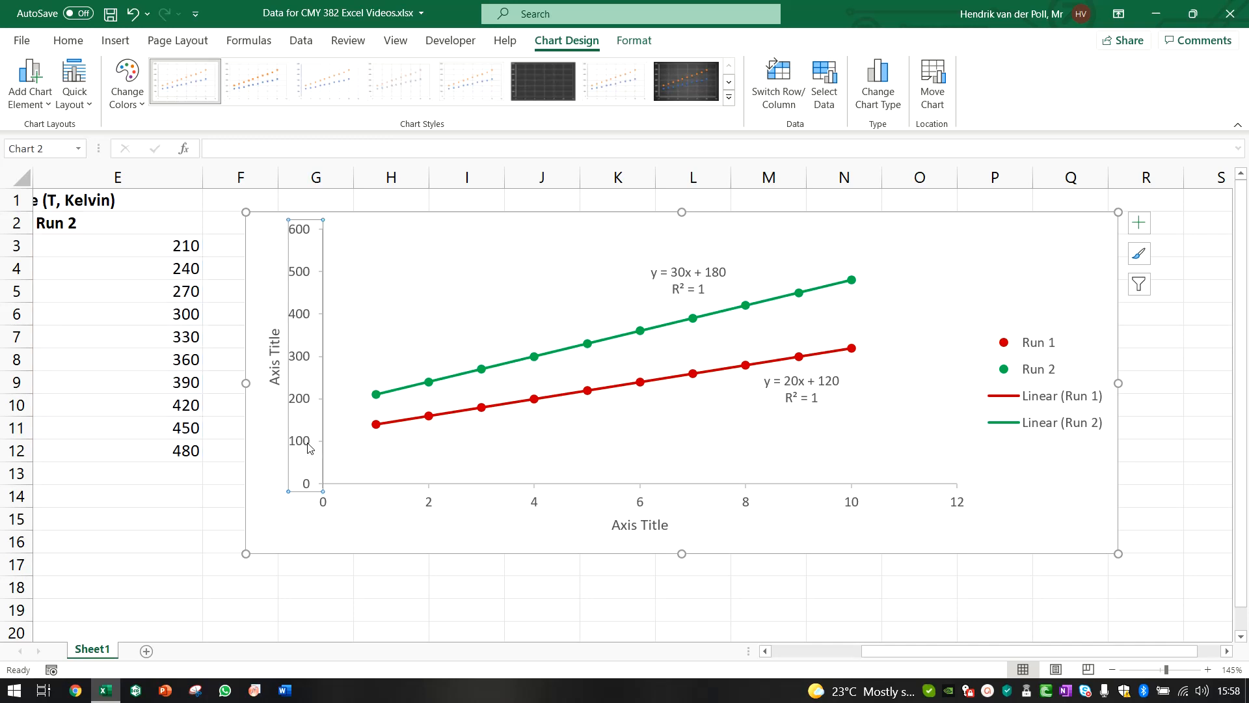
{"action": "right_click", "coordinate": [321, 494]}
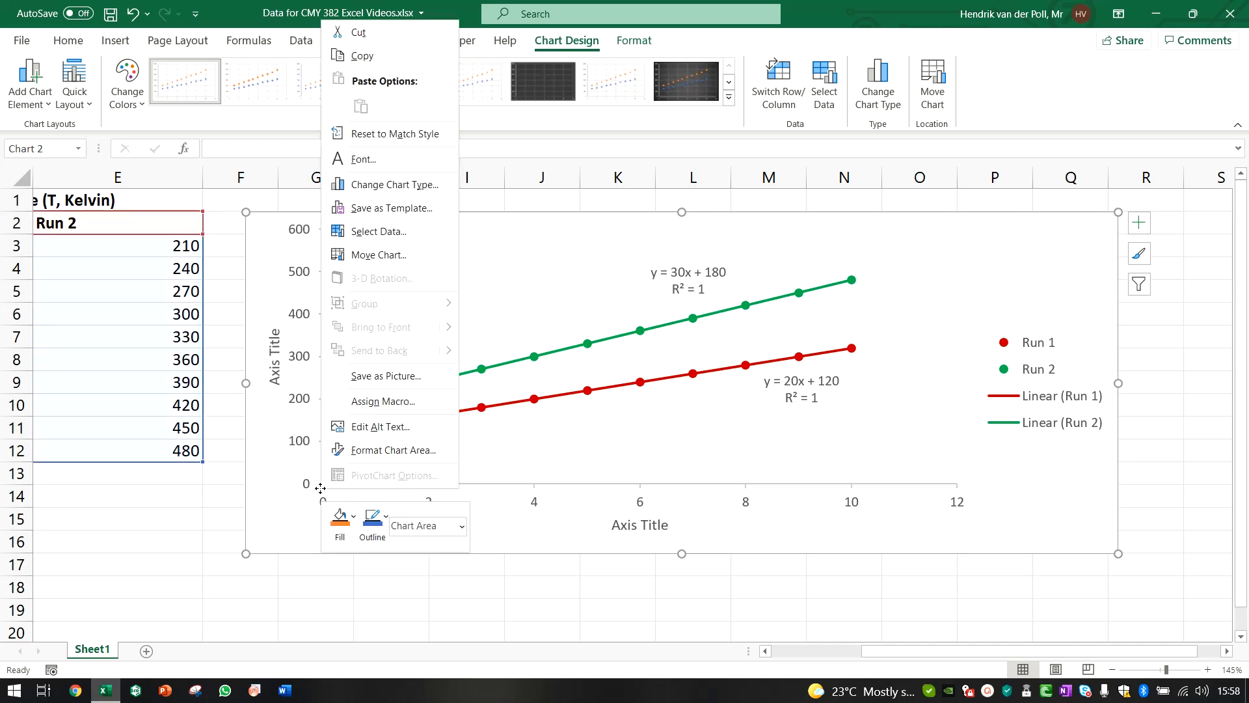
{"action": "left_click", "coordinate": [304, 449]}
{"action": "left_click", "coordinate": [302, 438]}
{"action": "right_click", "coordinate": [303, 440]}
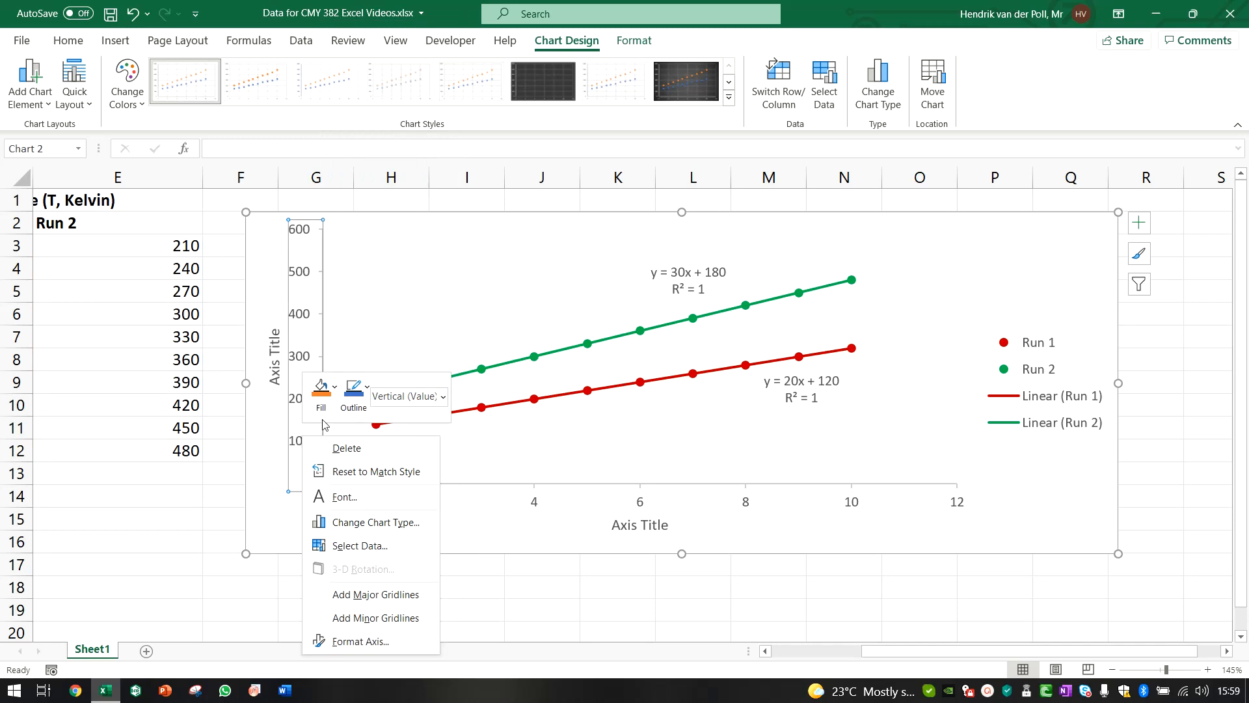
{"action": "left_click", "coordinate": [296, 427]}
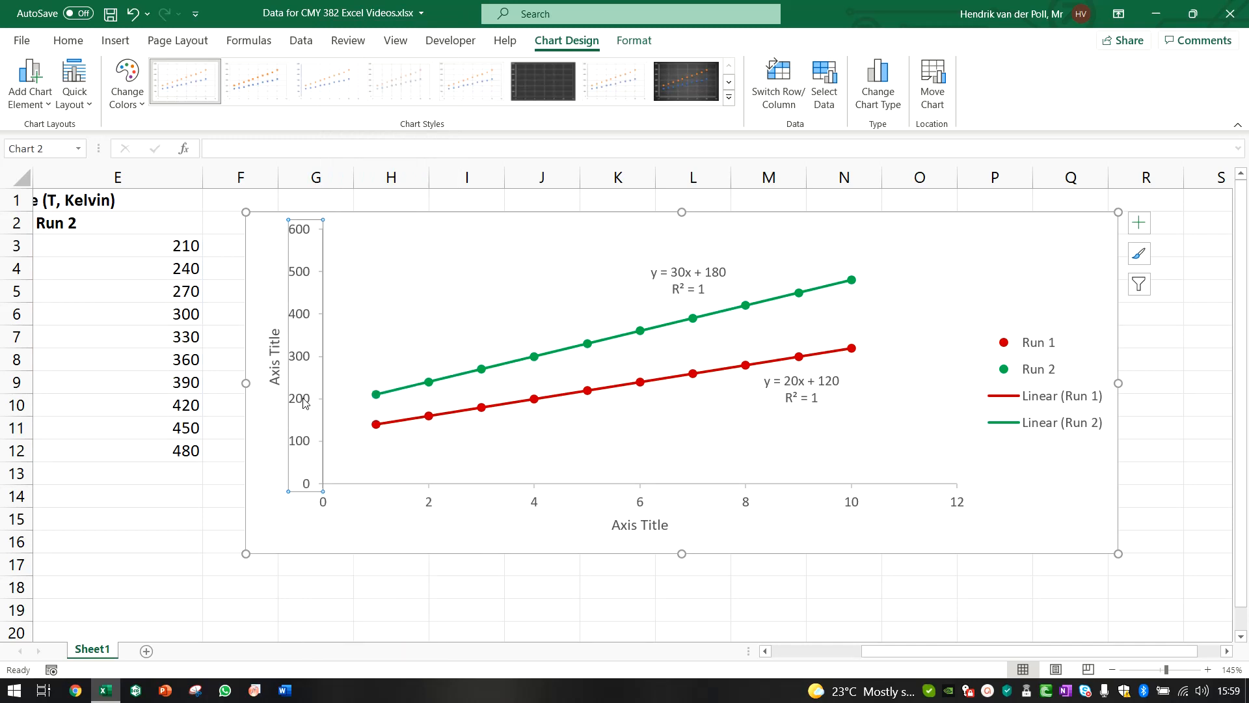
{"action": "right_click", "coordinate": [303, 403]}
{"action": "left_click", "coordinate": [381, 600]}
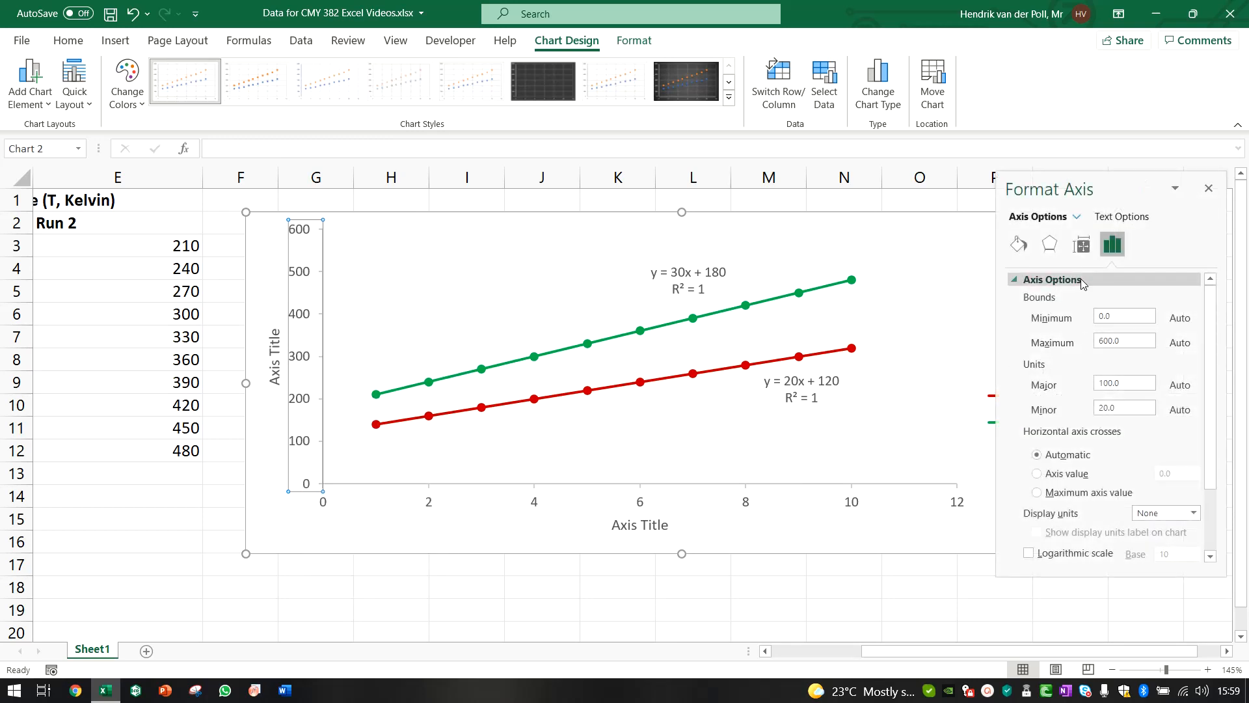
Set the vertical axis line to solid black.
{"action": "left_click", "coordinate": [1019, 242]}
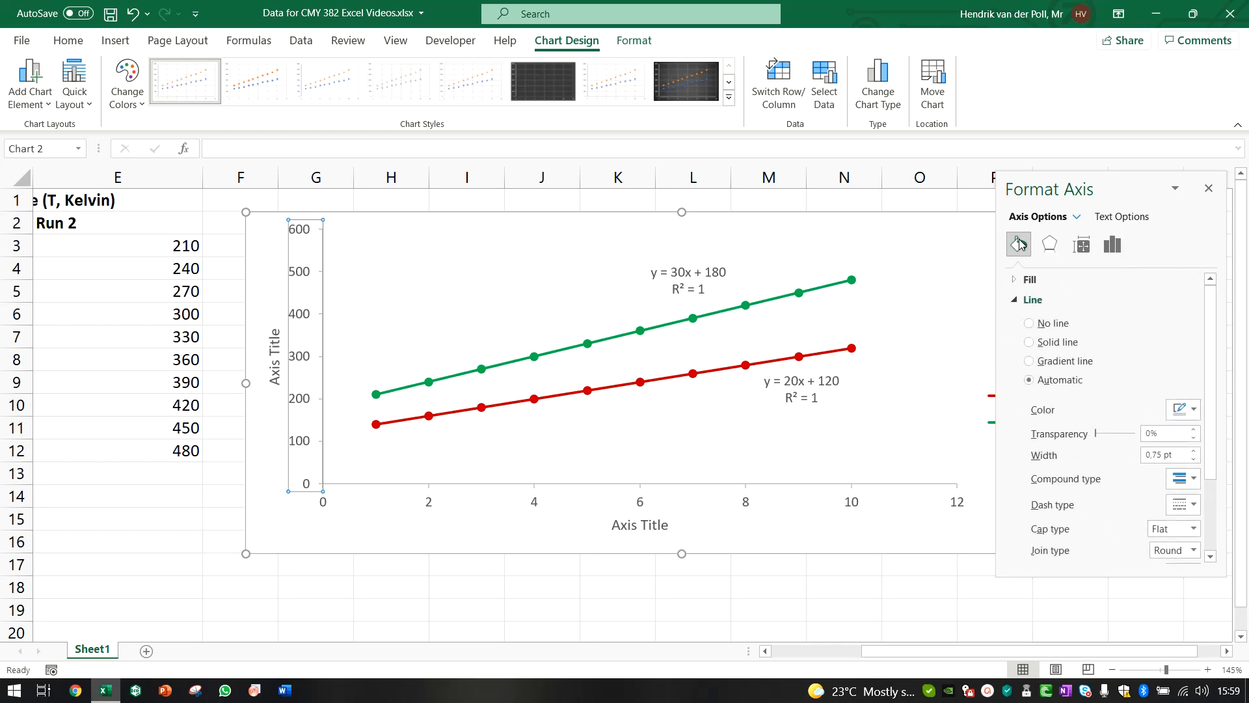
{"action": "left_click", "coordinate": [1054, 299]}
{"action": "left_click", "coordinate": [1054, 300]}
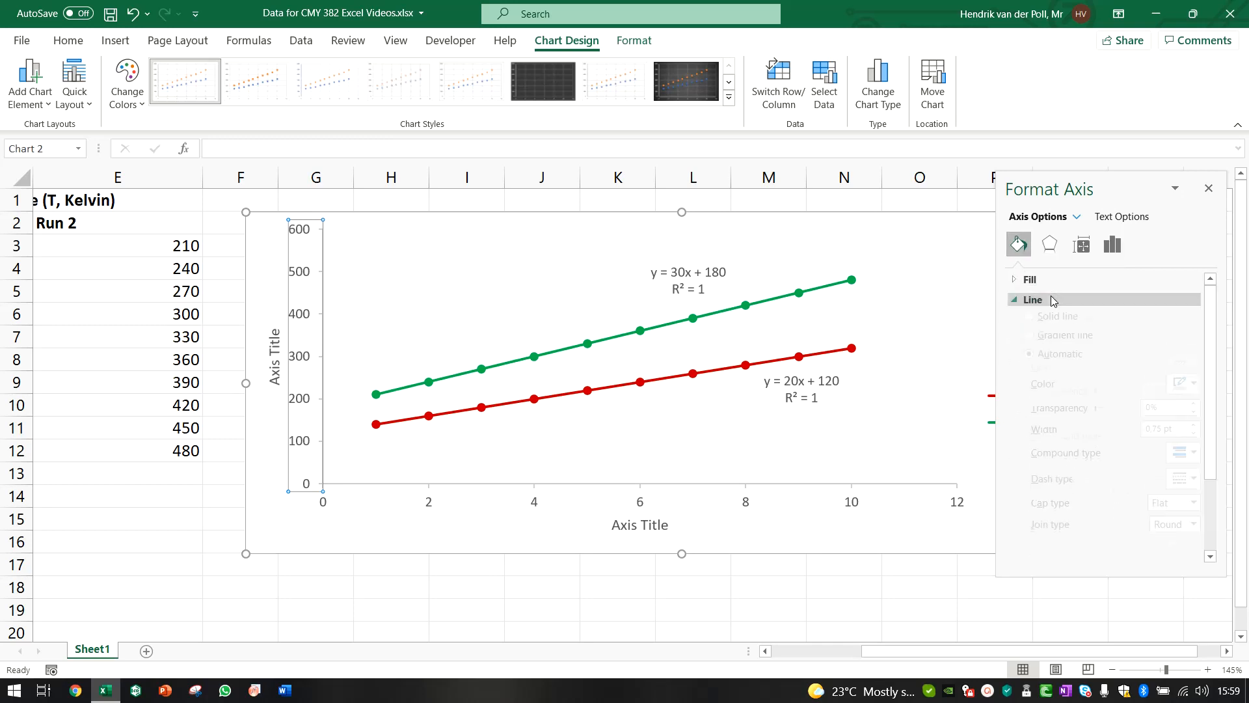
{"action": "left_click", "coordinate": [1191, 411]}
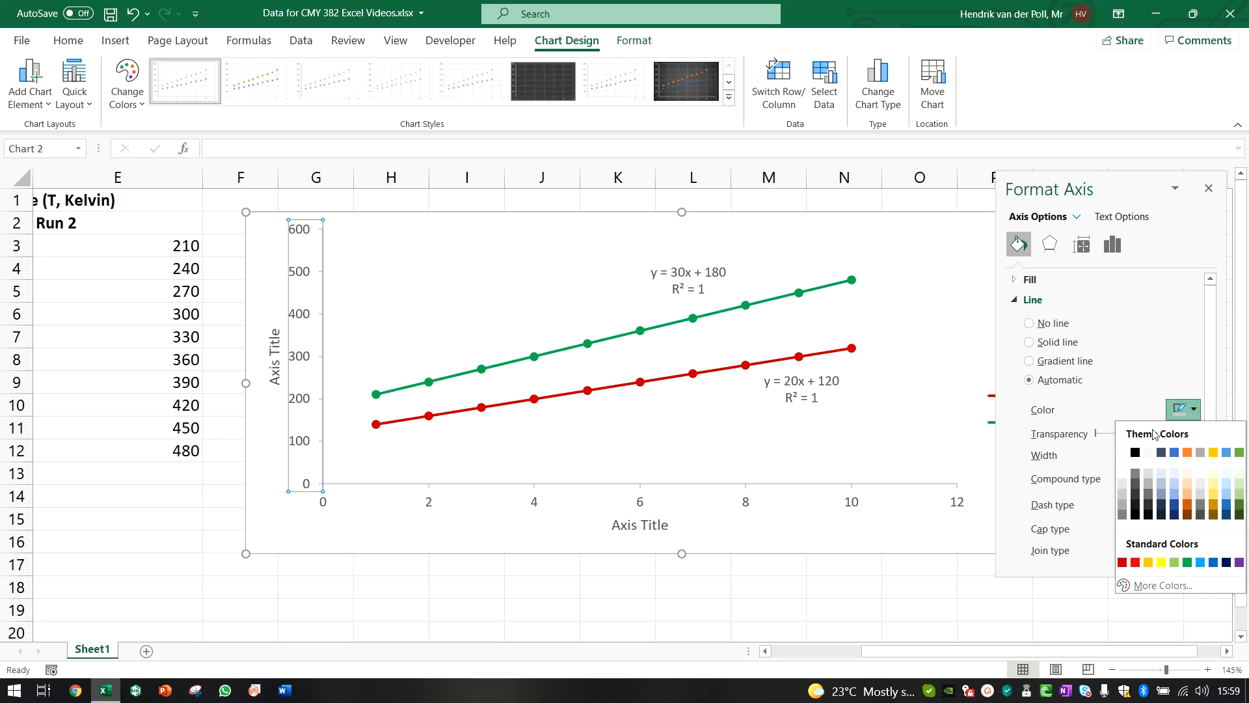
{"action": "left_click", "coordinate": [1135, 453]}
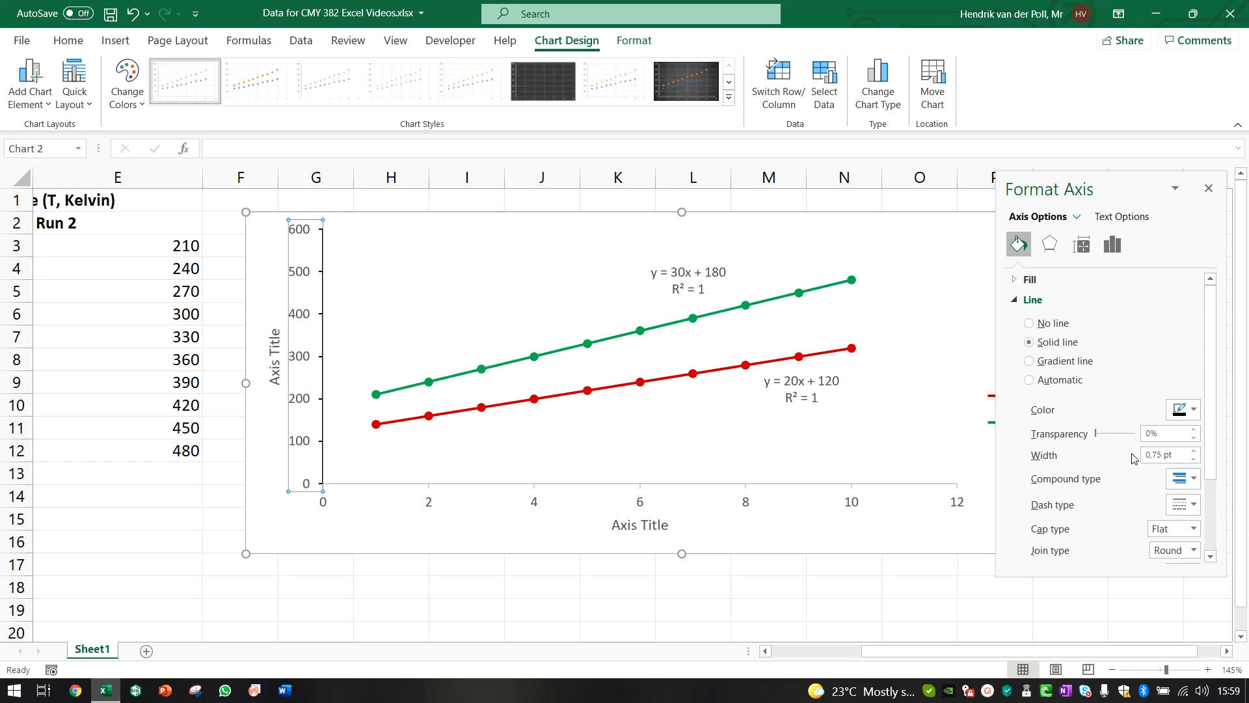
Try line widths up to 4 pt on the vertical axis, and settle on 1 pt.
{"action": "left_click", "coordinate": [1195, 450]}
{"action": "left_click", "coordinate": [1195, 451]}
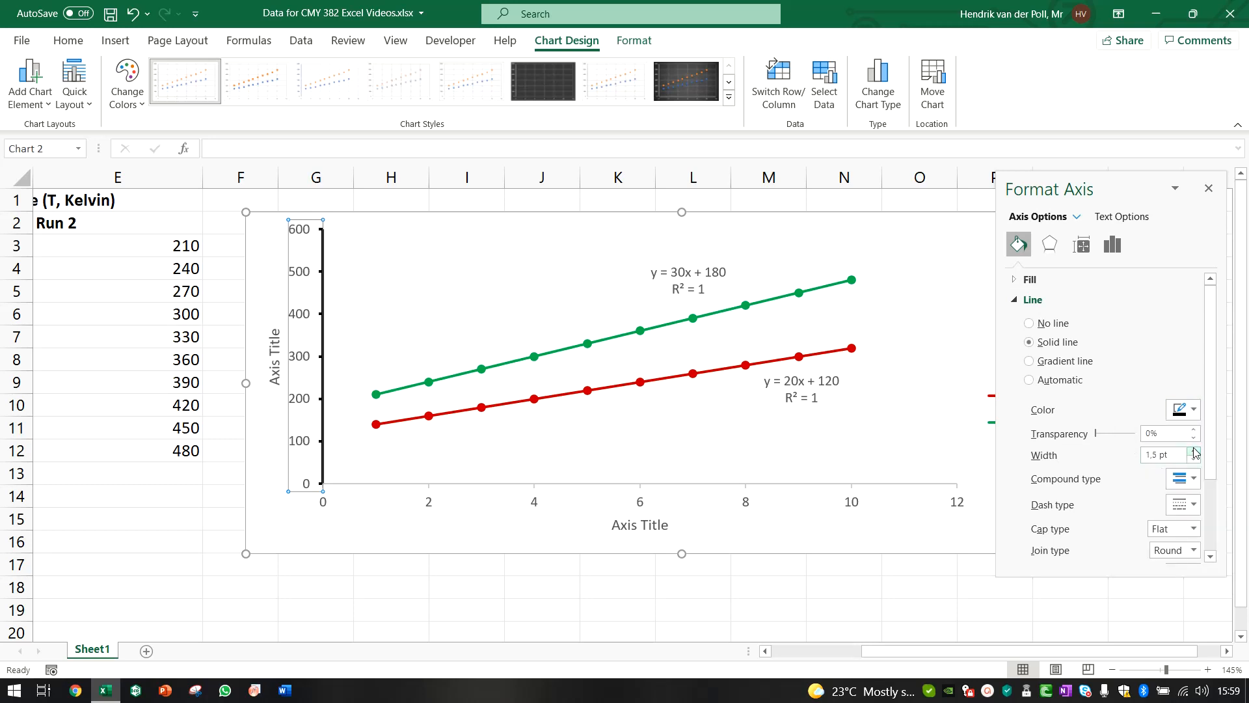
{"action": "left_click", "coordinate": [1195, 451]}
{"action": "left_click", "coordinate": [1194, 451]}
{"action": "left_click", "coordinate": [1195, 451]}
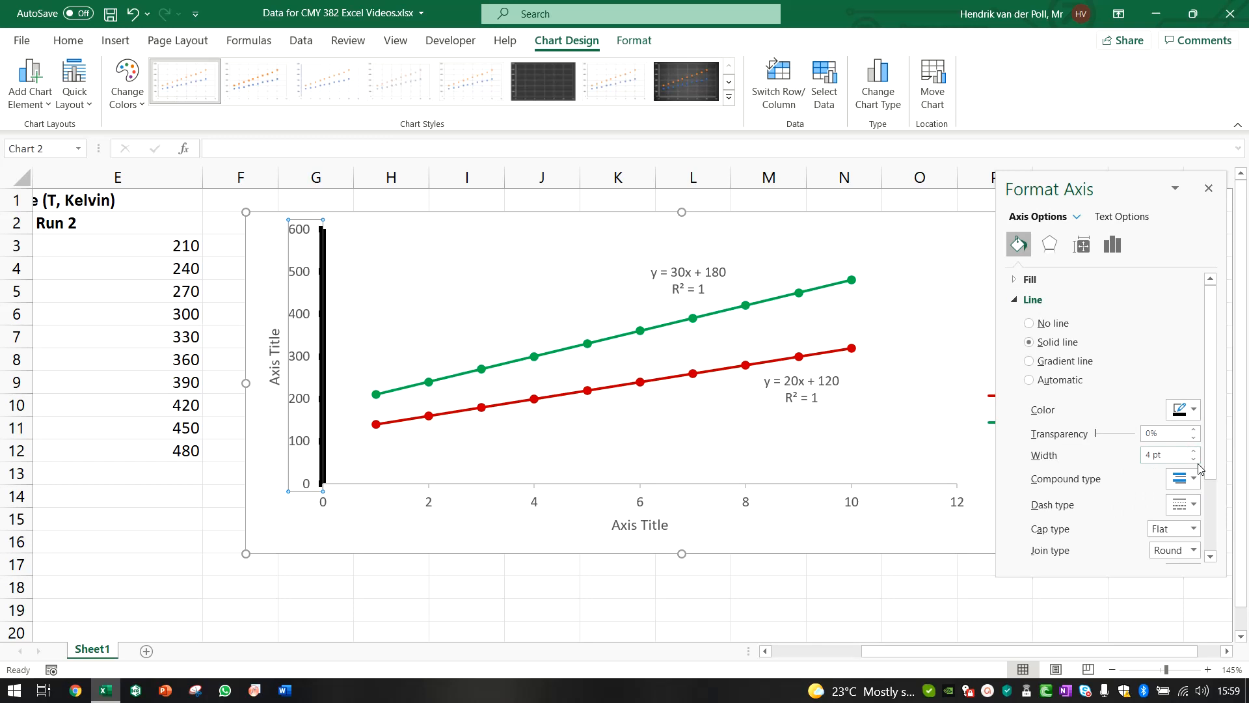
{"action": "left_click", "coordinate": [1194, 458]}
{"action": "left_click", "coordinate": [1195, 458]}
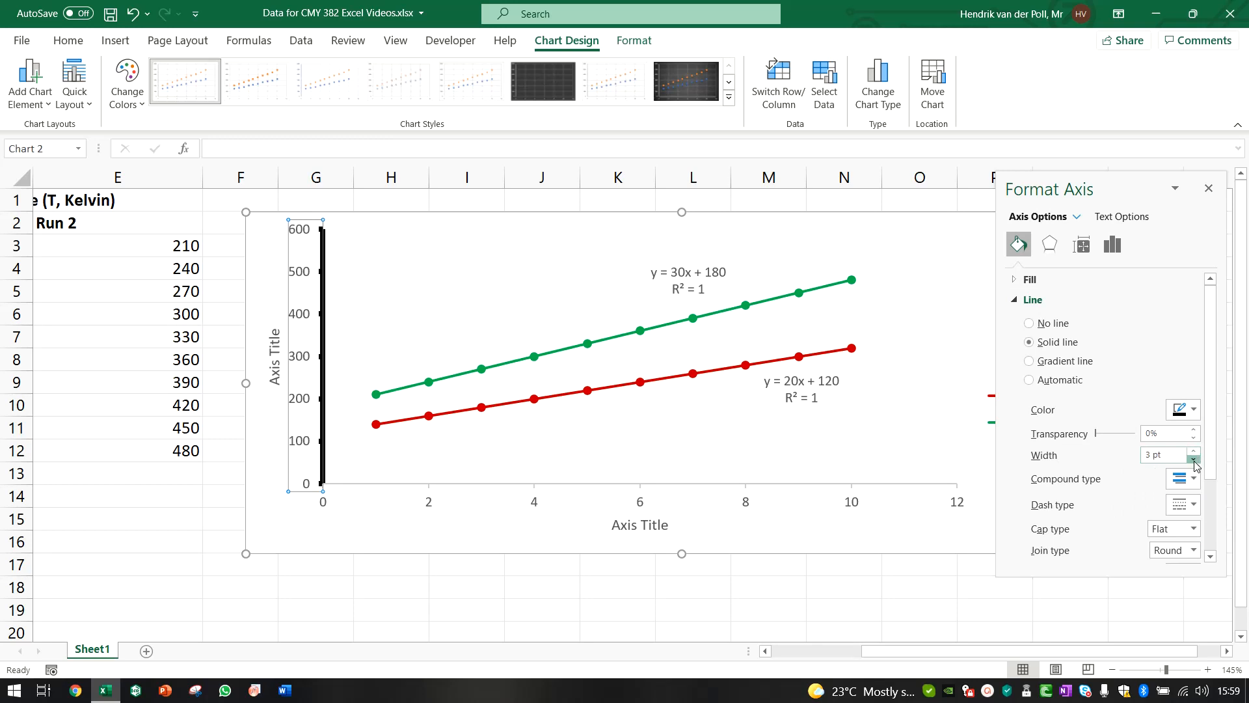
{"action": "left_click", "coordinate": [1194, 458]}
{"action": "left_click", "coordinate": [1195, 458]}
{"action": "left_click", "coordinate": [1195, 460]}
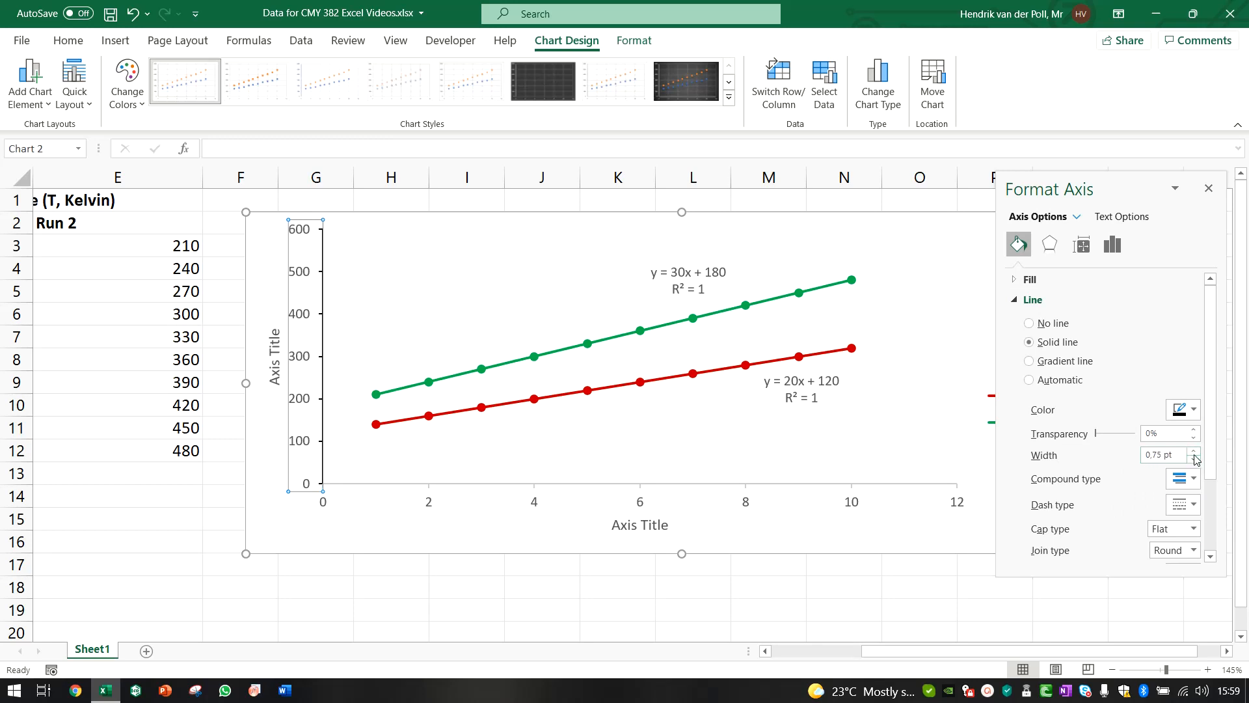
{"action": "left_click", "coordinate": [1194, 452]}
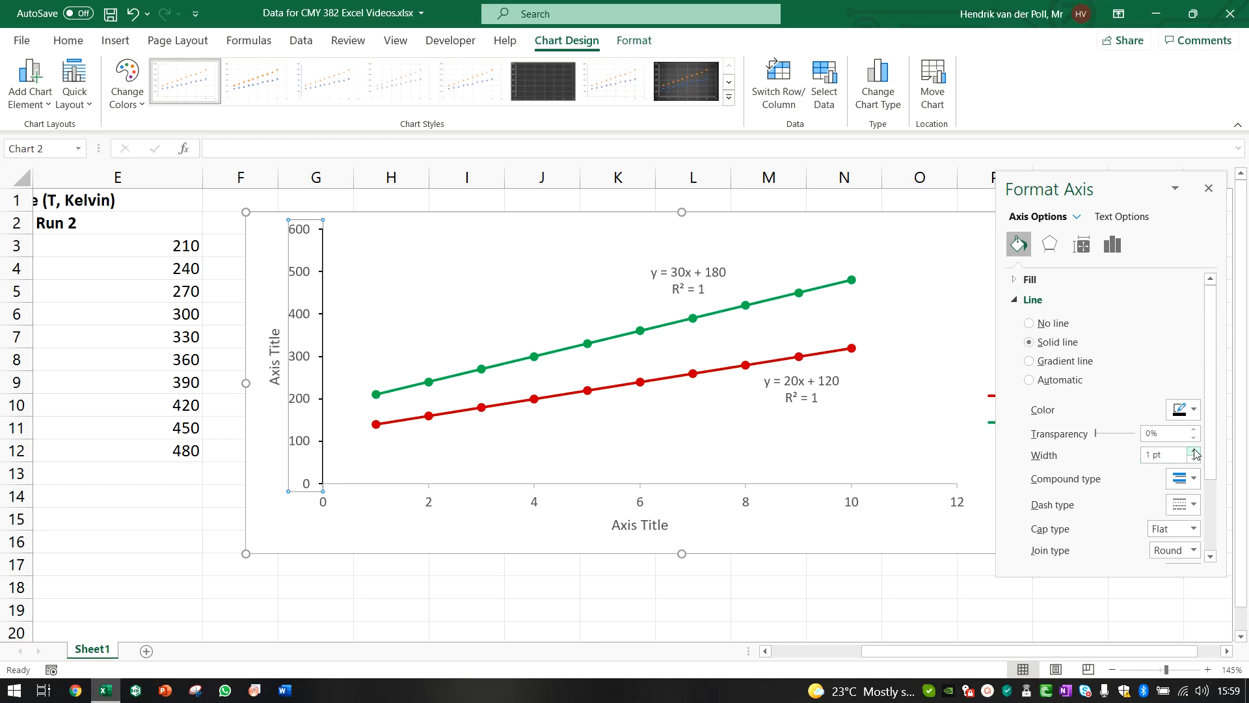
Format the horizontal axis line as solid black with a width of 1 pt.
{"action": "left_click", "coordinate": [537, 506]}
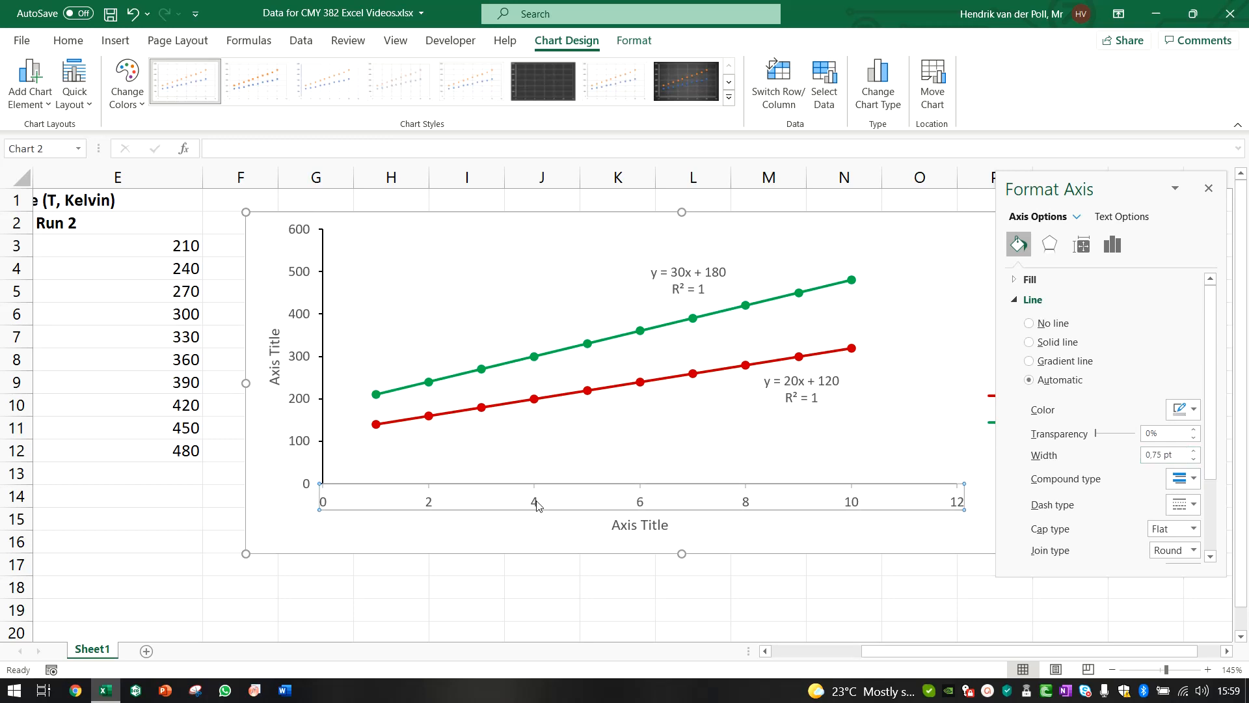
{"action": "left_click", "coordinate": [1195, 409]}
{"action": "left_click", "coordinate": [1137, 456]}
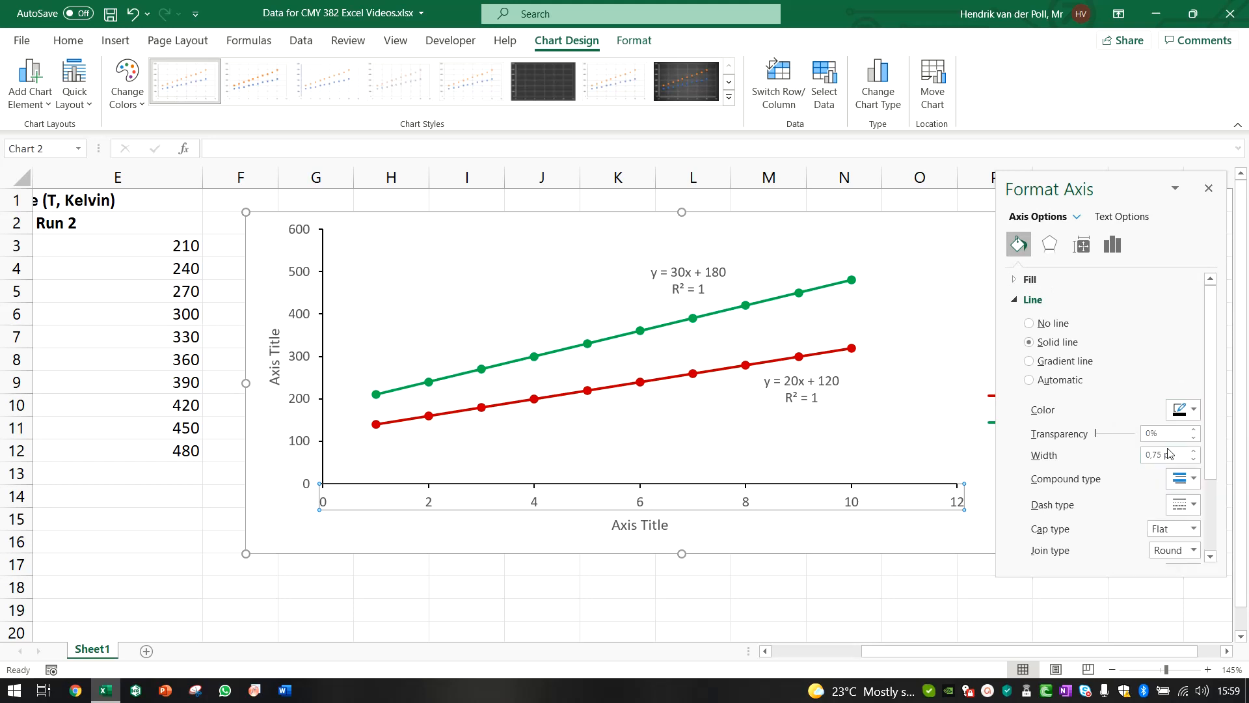
{"action": "left_click", "coordinate": [1193, 450]}
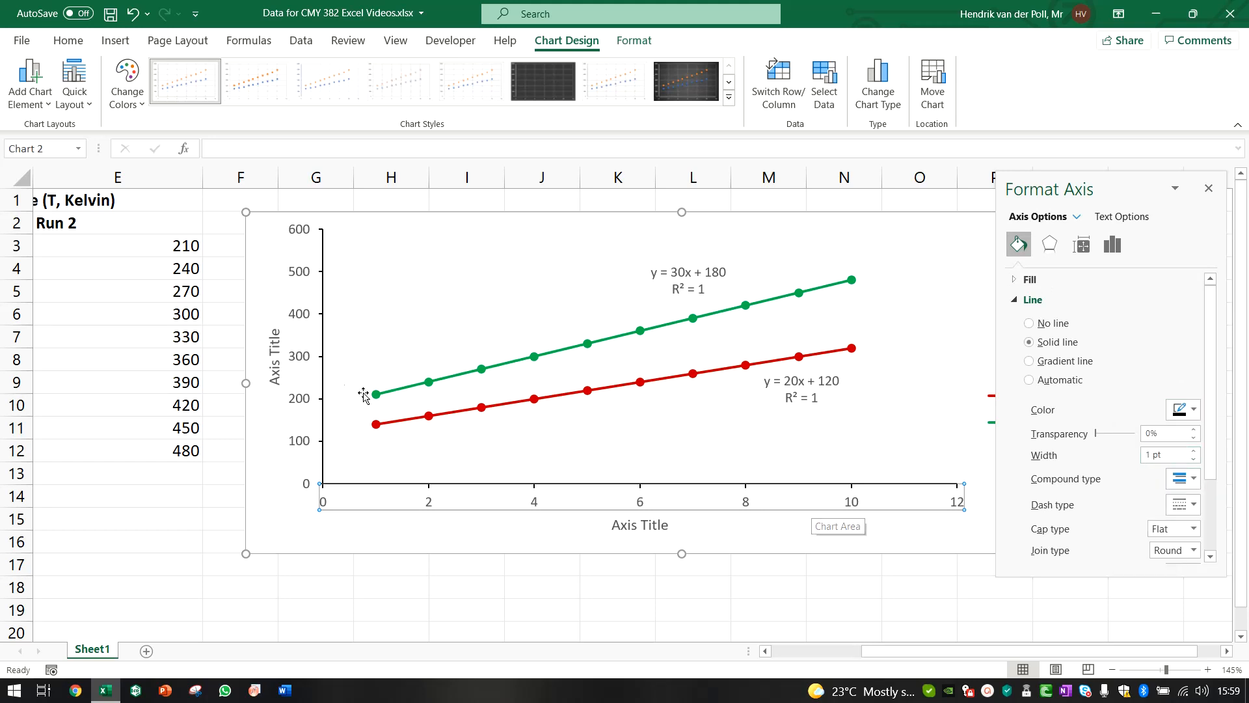
Set the font color of the vertical axis number labels to black.
{"action": "left_click", "coordinate": [294, 403]}
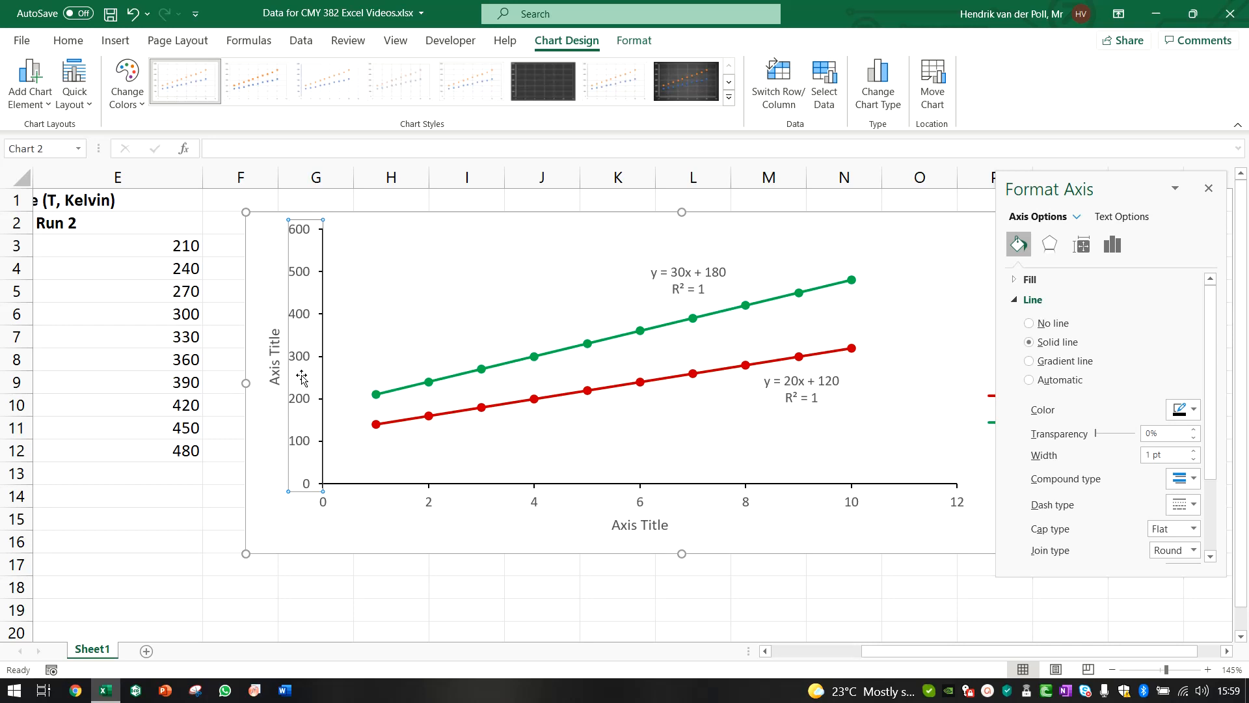
{"action": "left_click", "coordinate": [69, 40]}
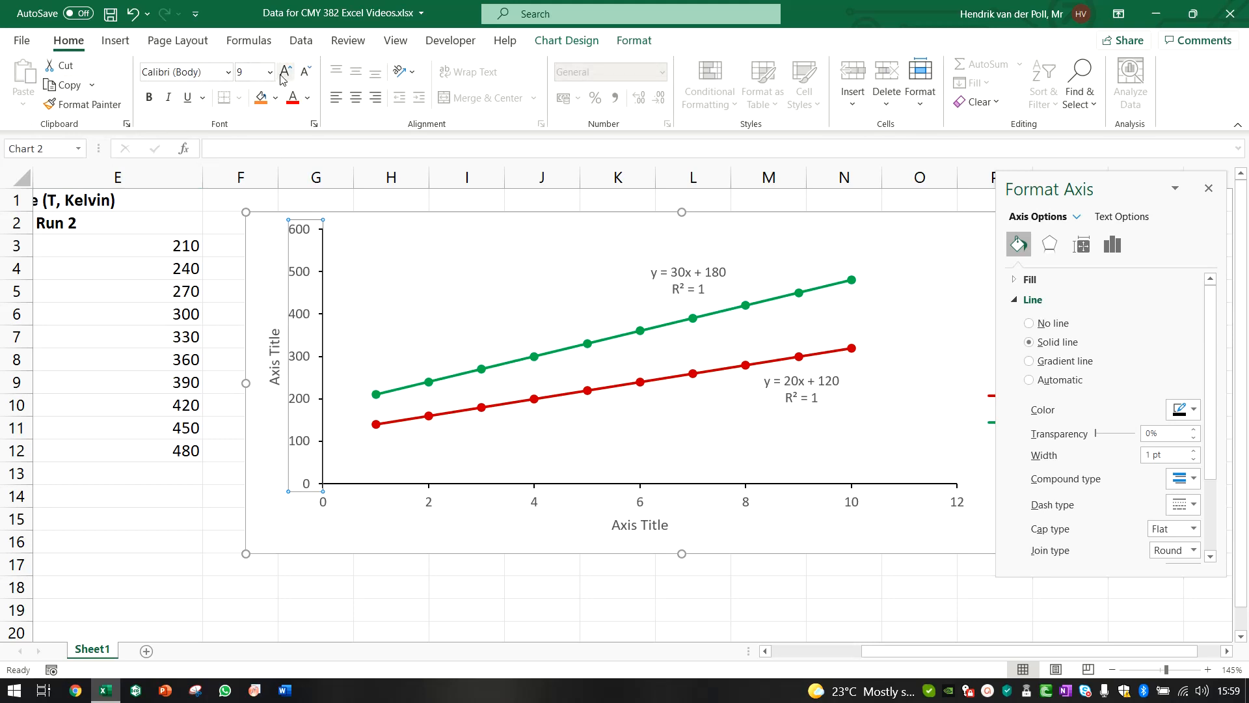
{"action": "left_click", "coordinate": [229, 73]}
{"action": "left_click", "coordinate": [229, 72]}
{"action": "left_click", "coordinate": [307, 98]}
{"action": "left_click", "coordinate": [320, 122]}
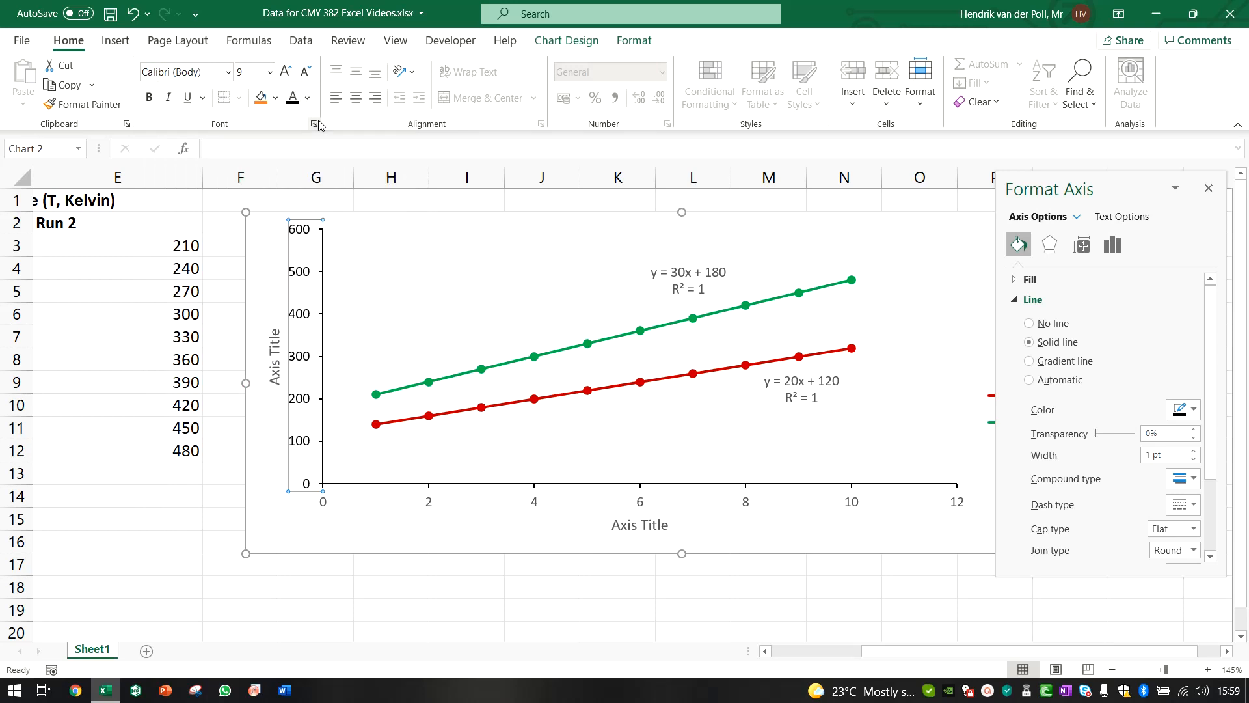
Try the Amasis MT Pro and Calibri fonts on the vertical axis labels, and undo the font changes.
{"action": "left_click", "coordinate": [231, 77]}
{"action": "left_click", "coordinate": [242, 342]}
{"action": "key", "text": "Escape"}
{"action": "key", "text": "Escape"}
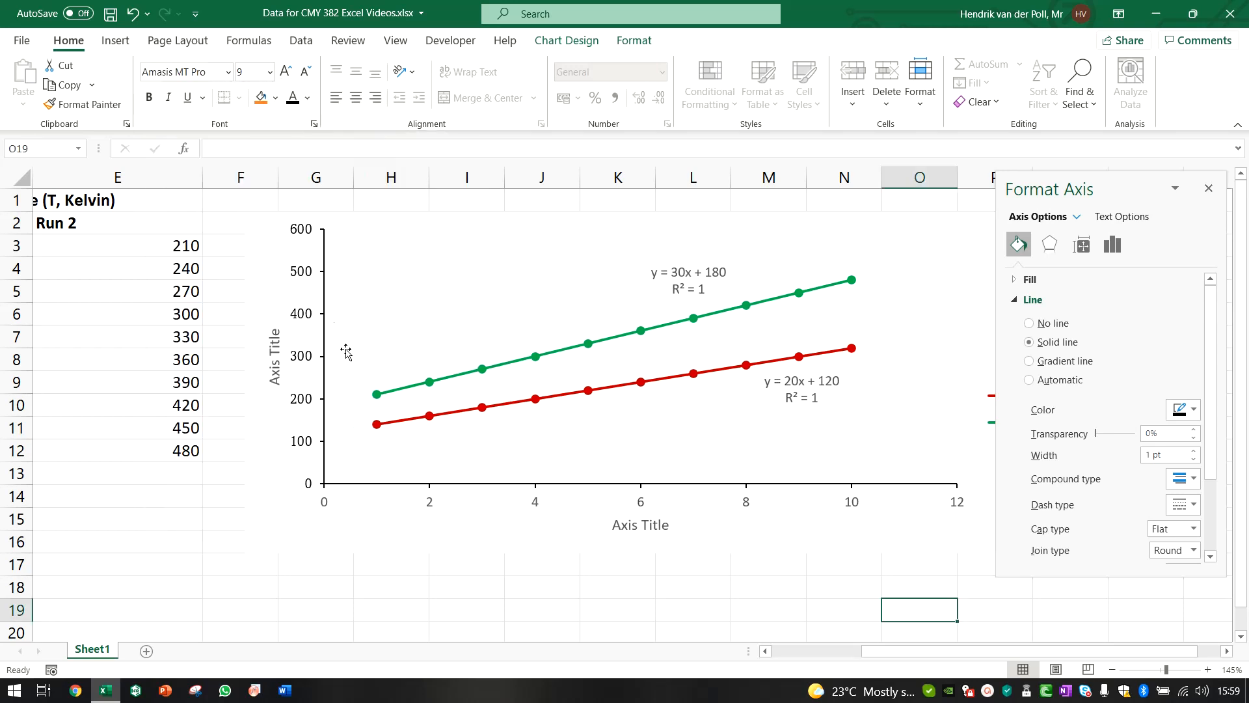
{"action": "left_click", "coordinate": [229, 72]}
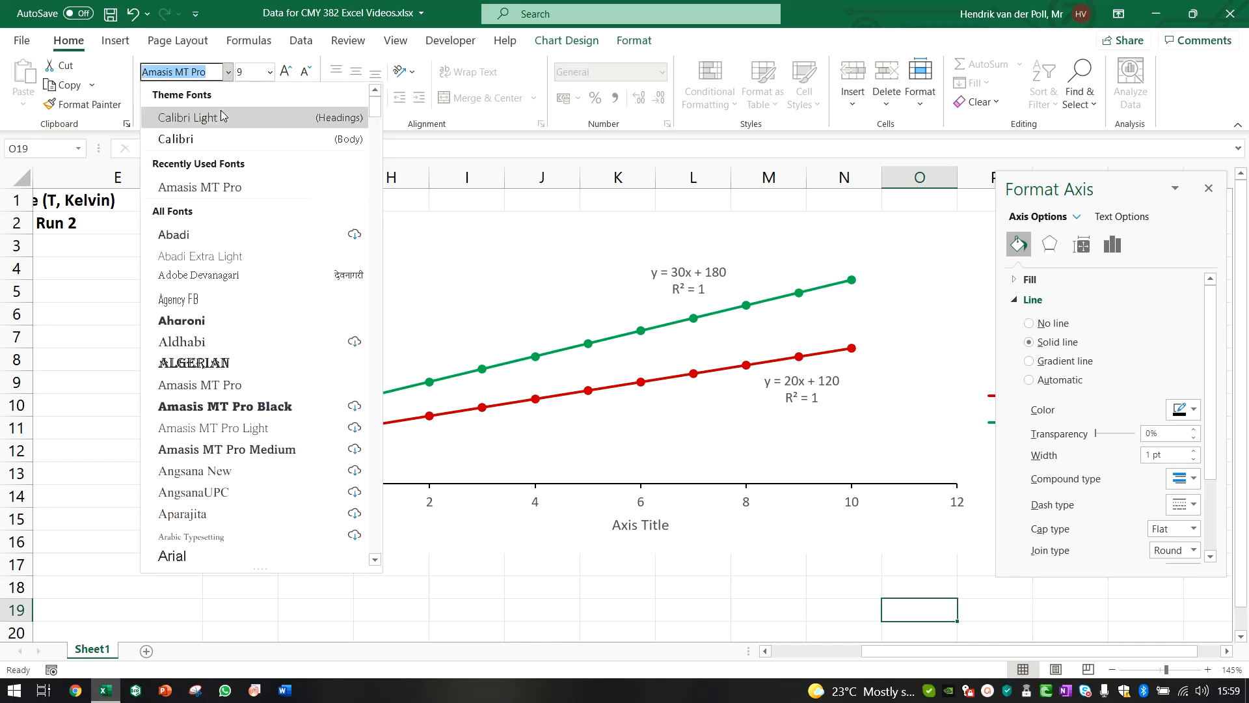
{"action": "left_click", "coordinate": [204, 149]}
{"action": "left_click", "coordinate": [229, 72]}
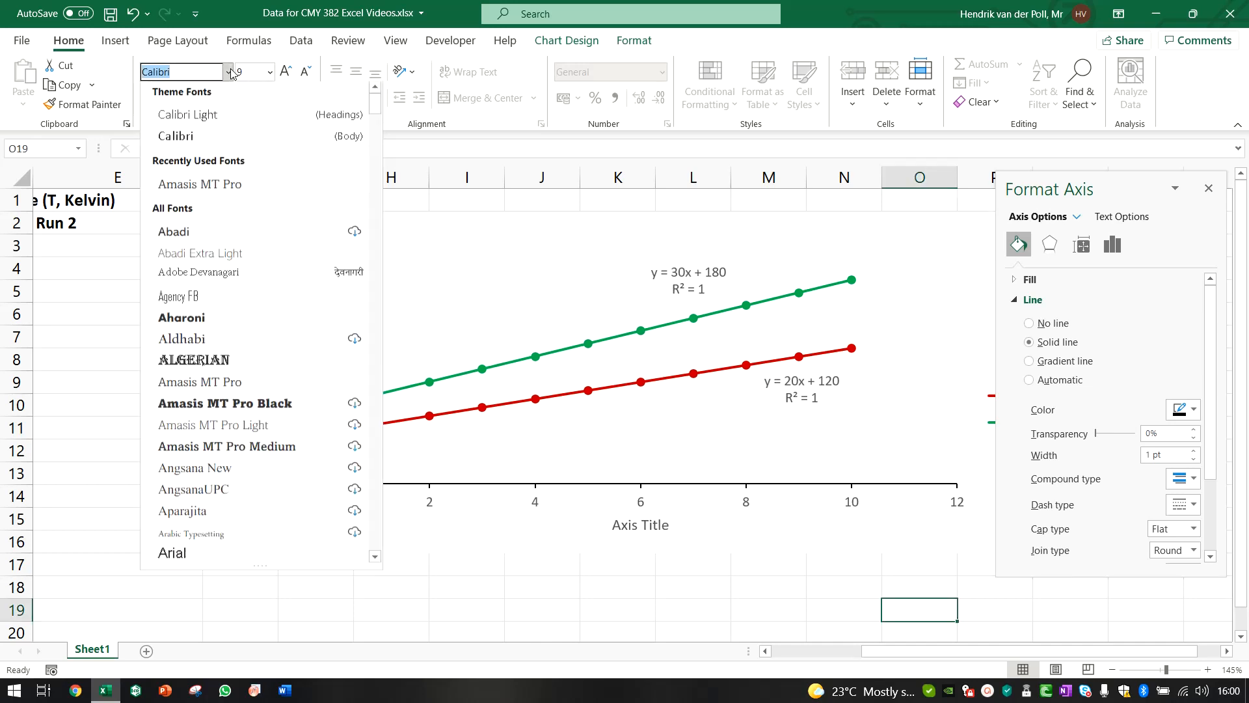
{"action": "left_click", "coordinate": [186, 136]}
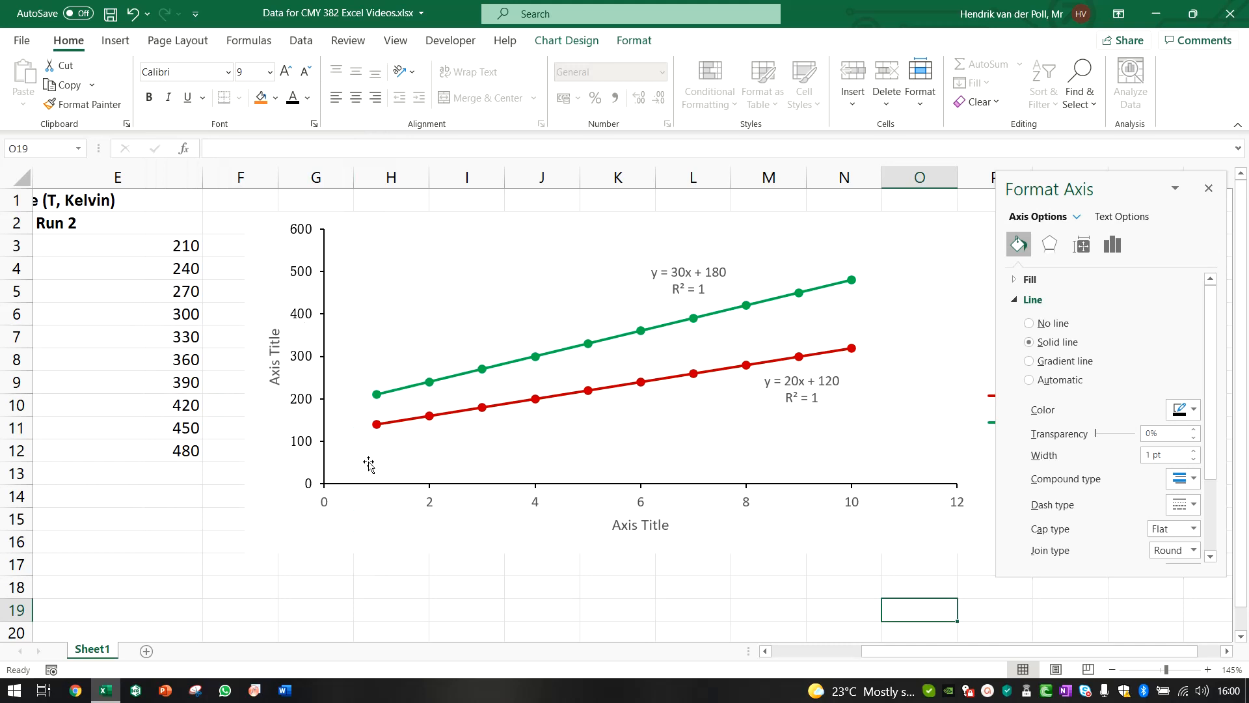
{"action": "left_click", "coordinate": [379, 541]}
{"action": "key", "text": "ctrl+z"}
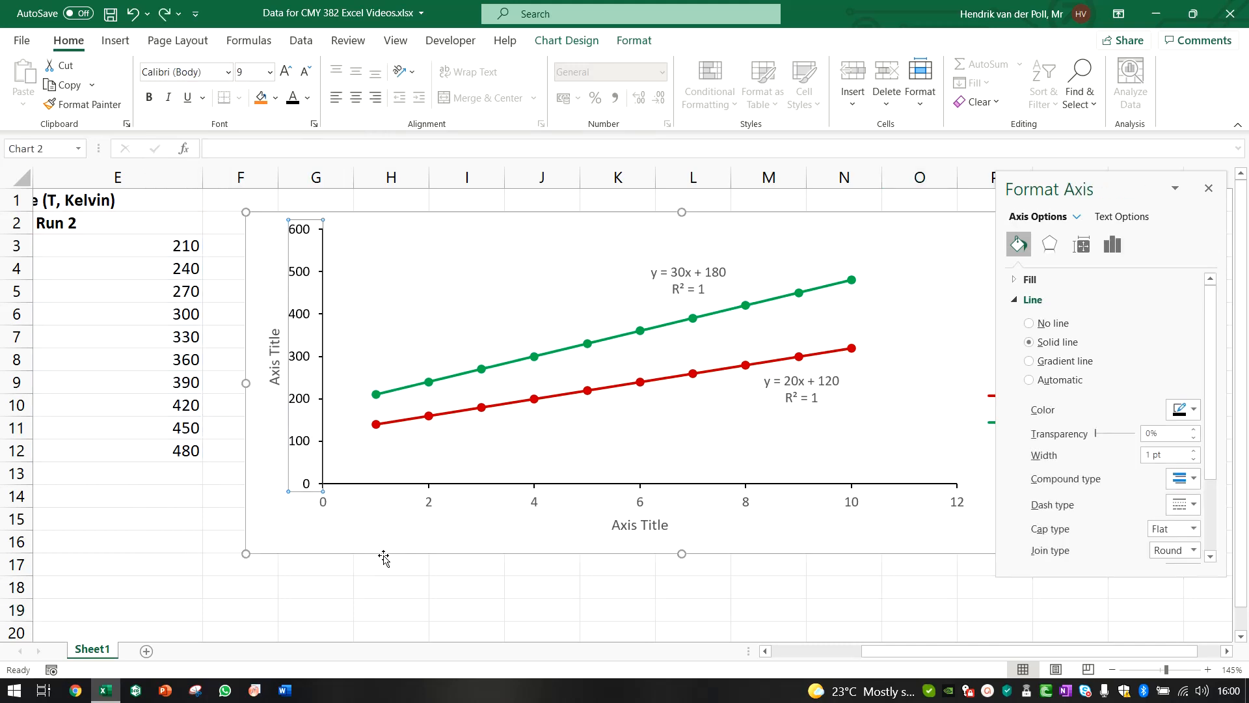
Set the font color of the horizontal axis number labels to black and deselect the axis.
{"action": "left_click", "coordinate": [324, 507]}
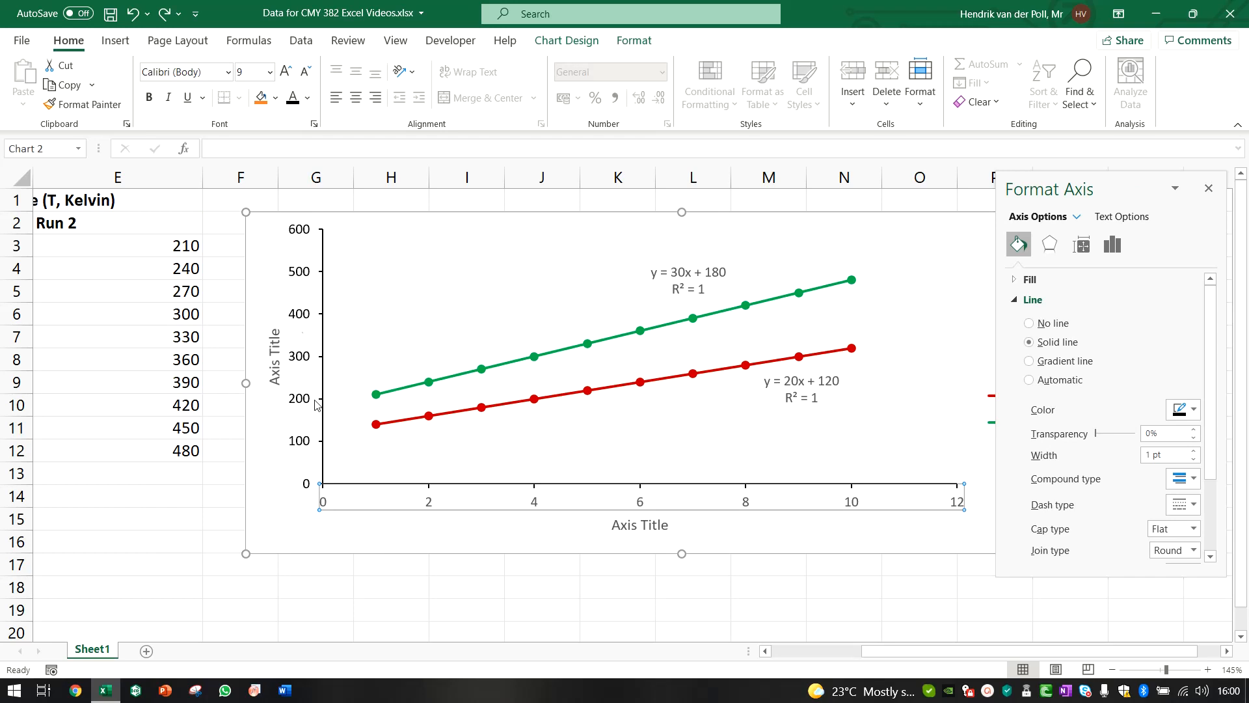
{"action": "left_click", "coordinate": [293, 97]}
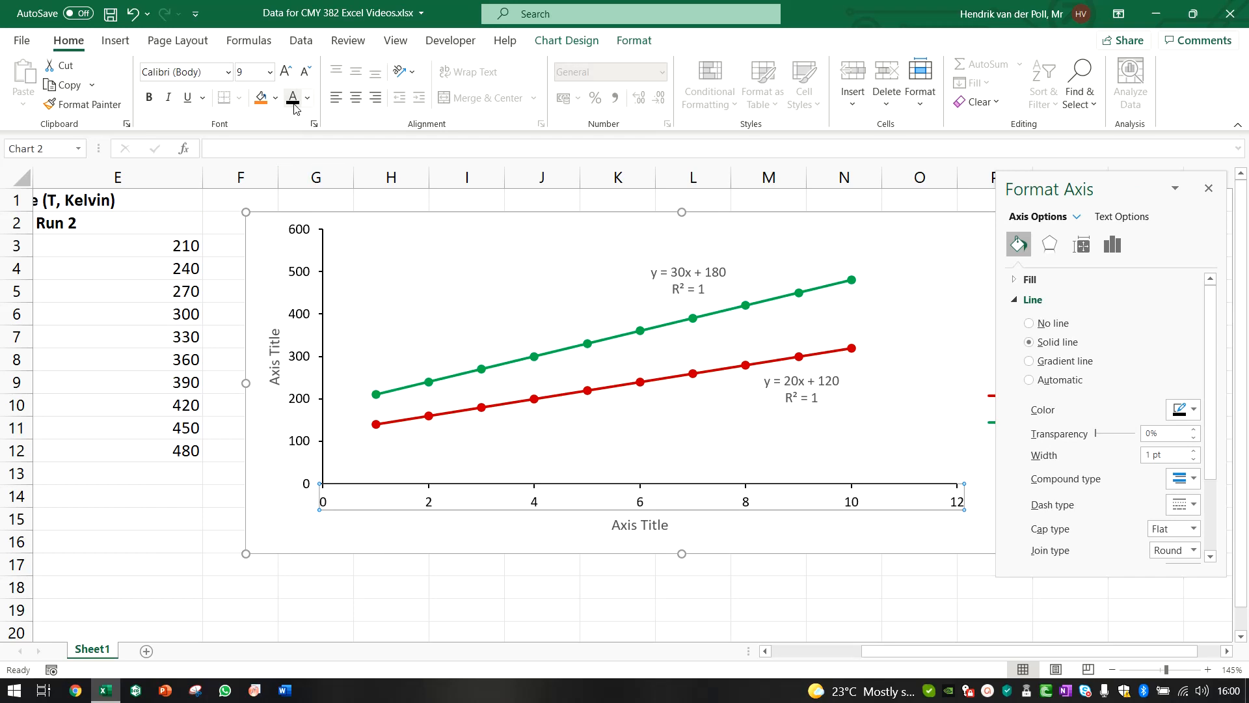
{"action": "left_click", "coordinate": [488, 549]}
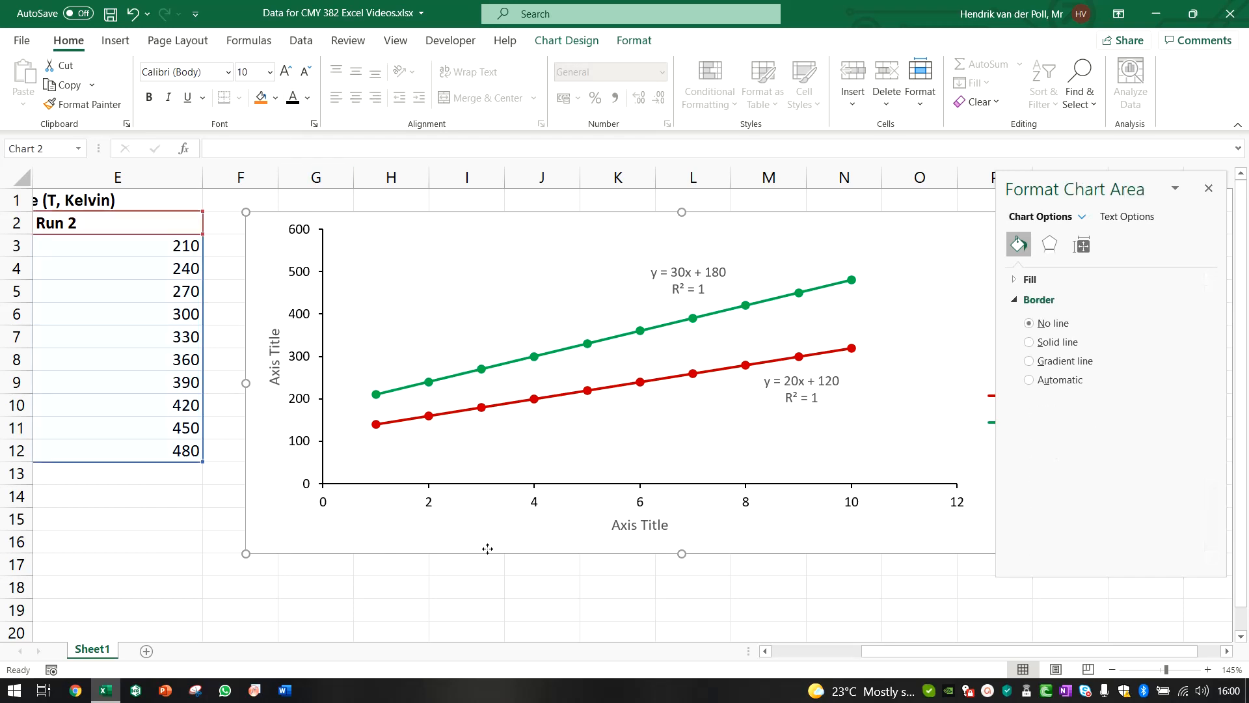
Set the text of both trendline equation labels to black and deselect them.
{"action": "left_click", "coordinate": [703, 294]}
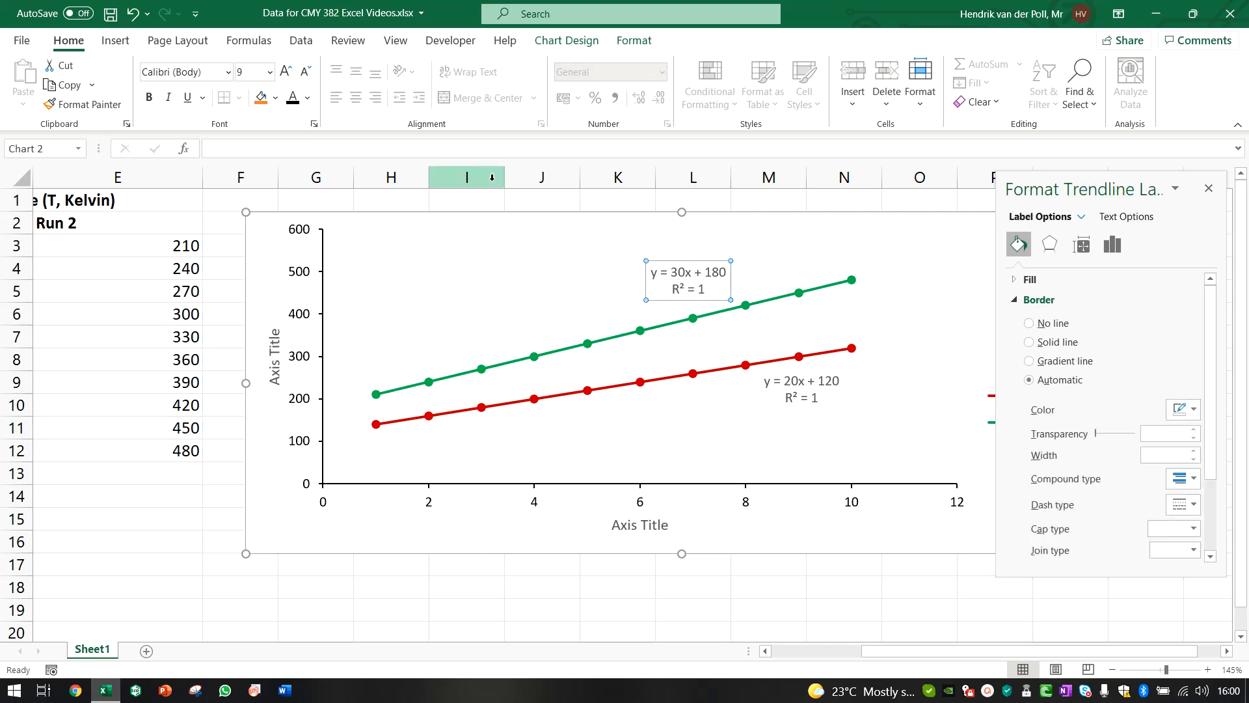
{"action": "left_click", "coordinate": [293, 97]}
{"action": "left_click", "coordinate": [821, 389]}
{"action": "left_click", "coordinate": [813, 384]}
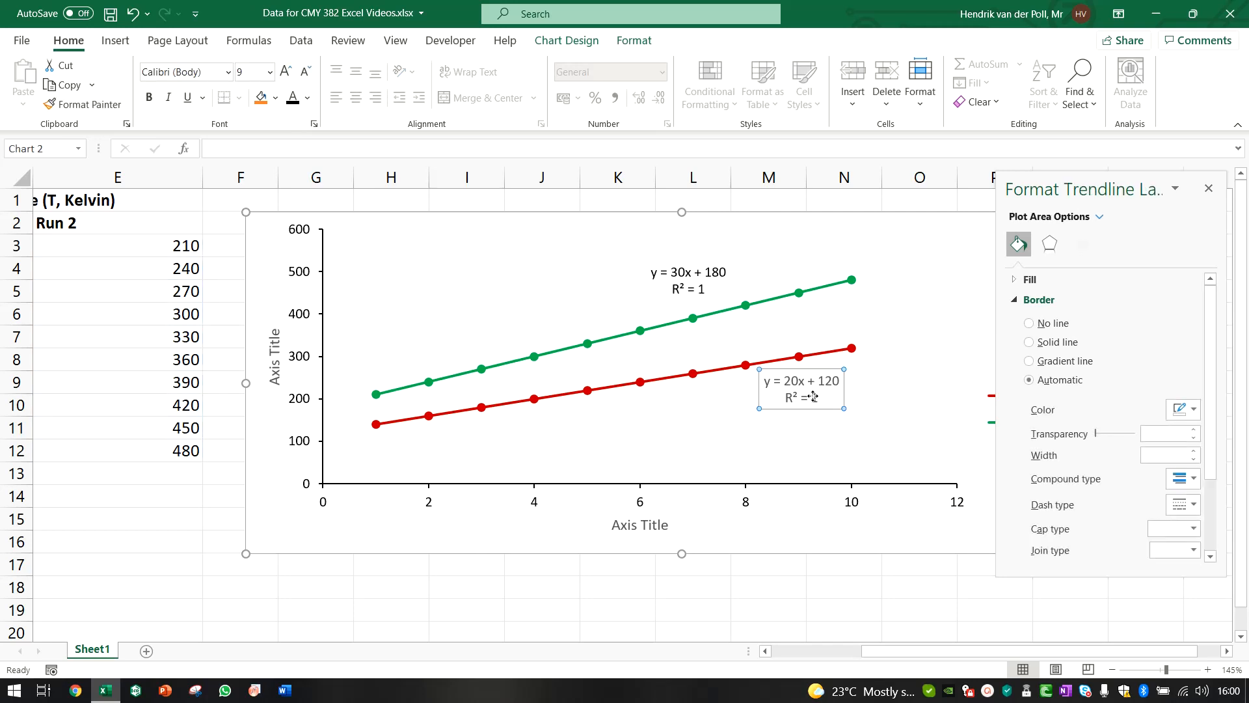
{"action": "left_click", "coordinate": [292, 97]}
{"action": "left_click", "coordinate": [794, 536]}
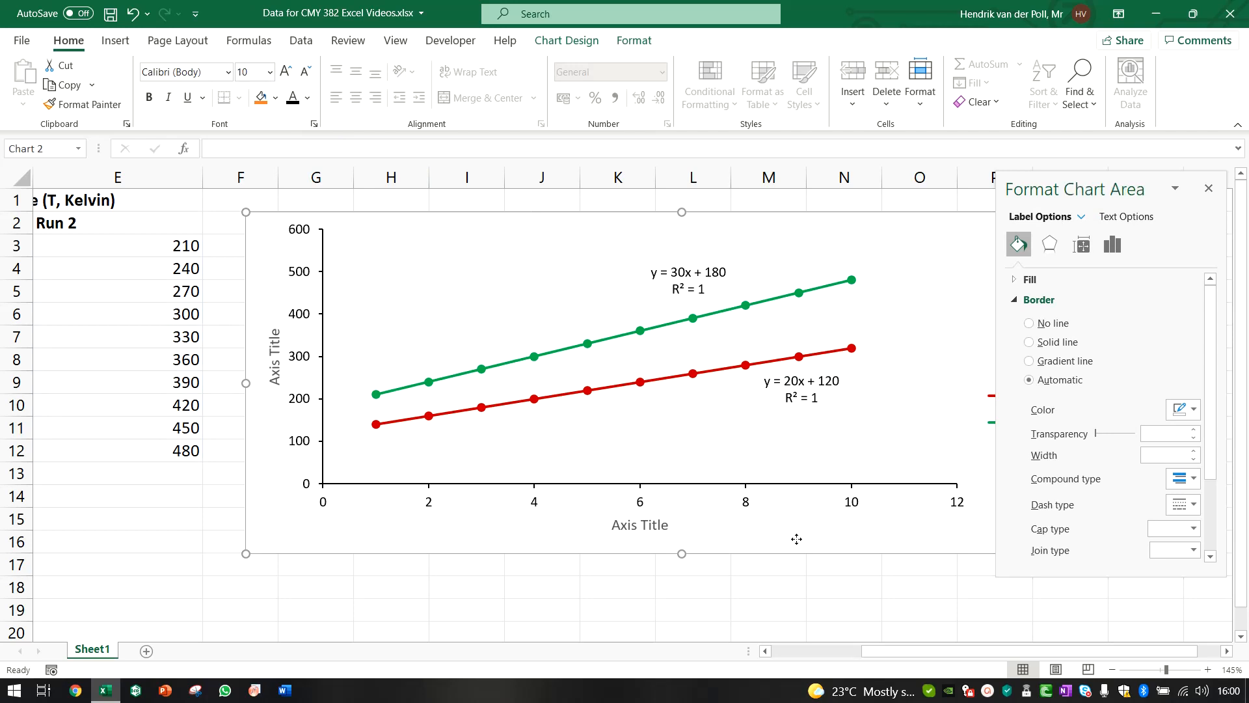
Change the horizontal axis title to "Time (t)".
{"action": "left_click", "coordinate": [655, 529]}
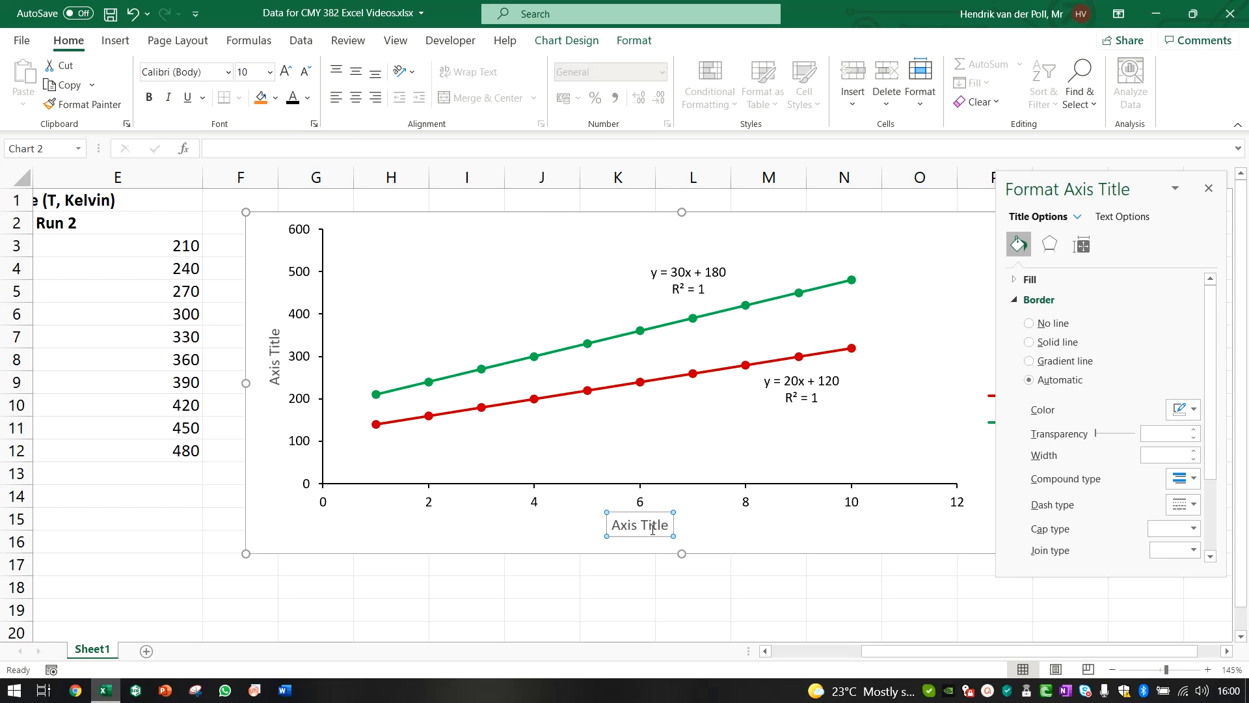
{"action": "type", "text": "Time (t"}
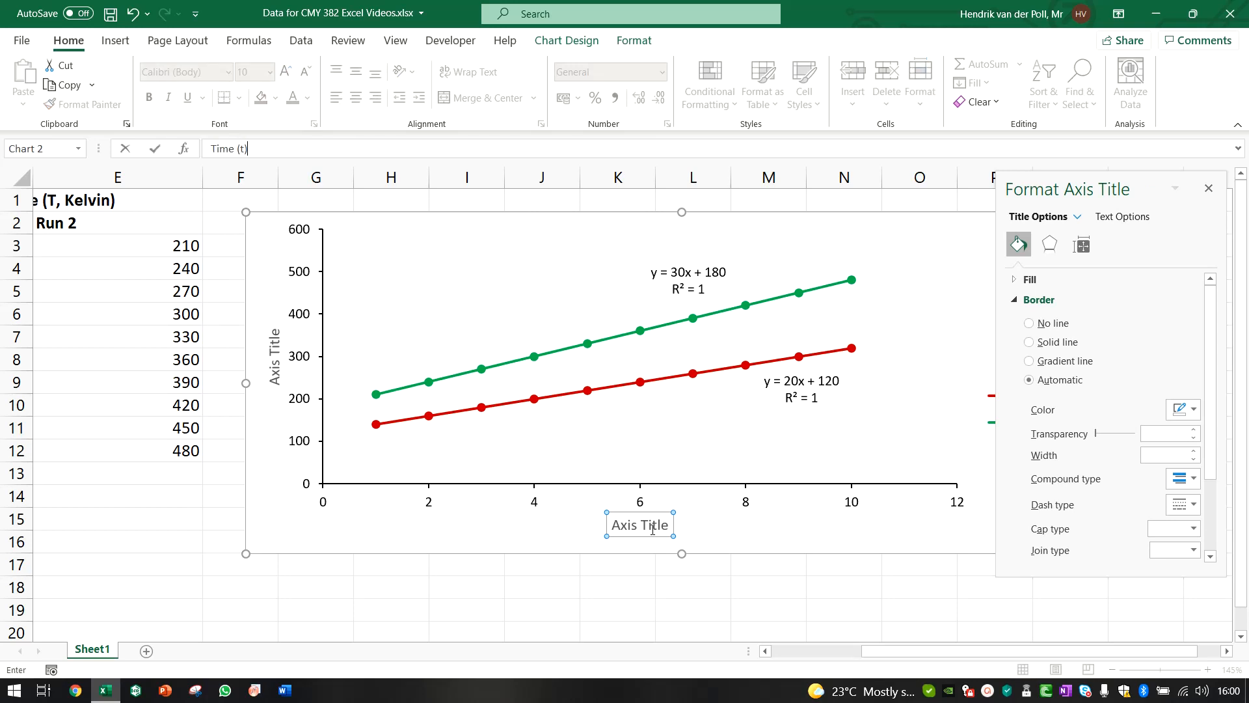
{"action": "key", "text": "Return"}
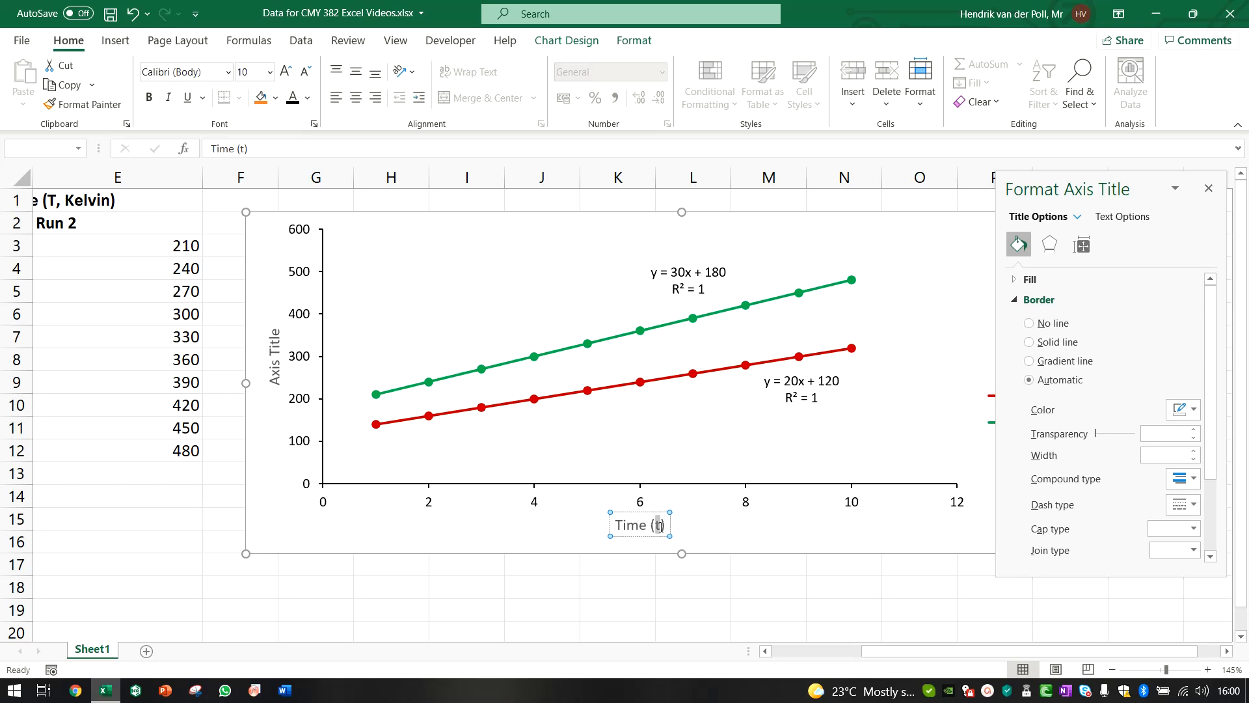
Italicize the t in the horizontal axis title and extend the title to "Time (t, seconds)".
{"action": "key", "text": "ctrl+i"}
{"action": "left_click", "coordinate": [665, 530]}
{"action": "left_click", "coordinate": [661, 526]}
{"action": "type", "text": ", seconfd"}
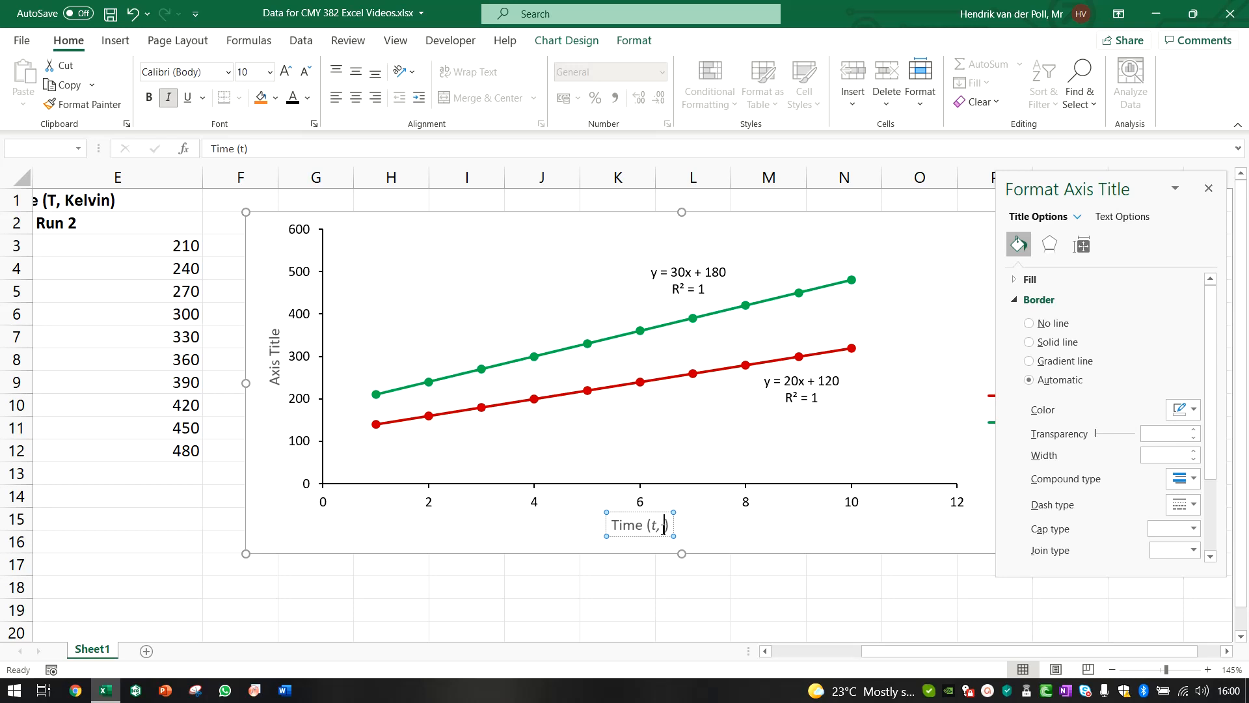
{"action": "key", "text": "BackSpace"}
{"action": "key", "text": "BackSpace"}
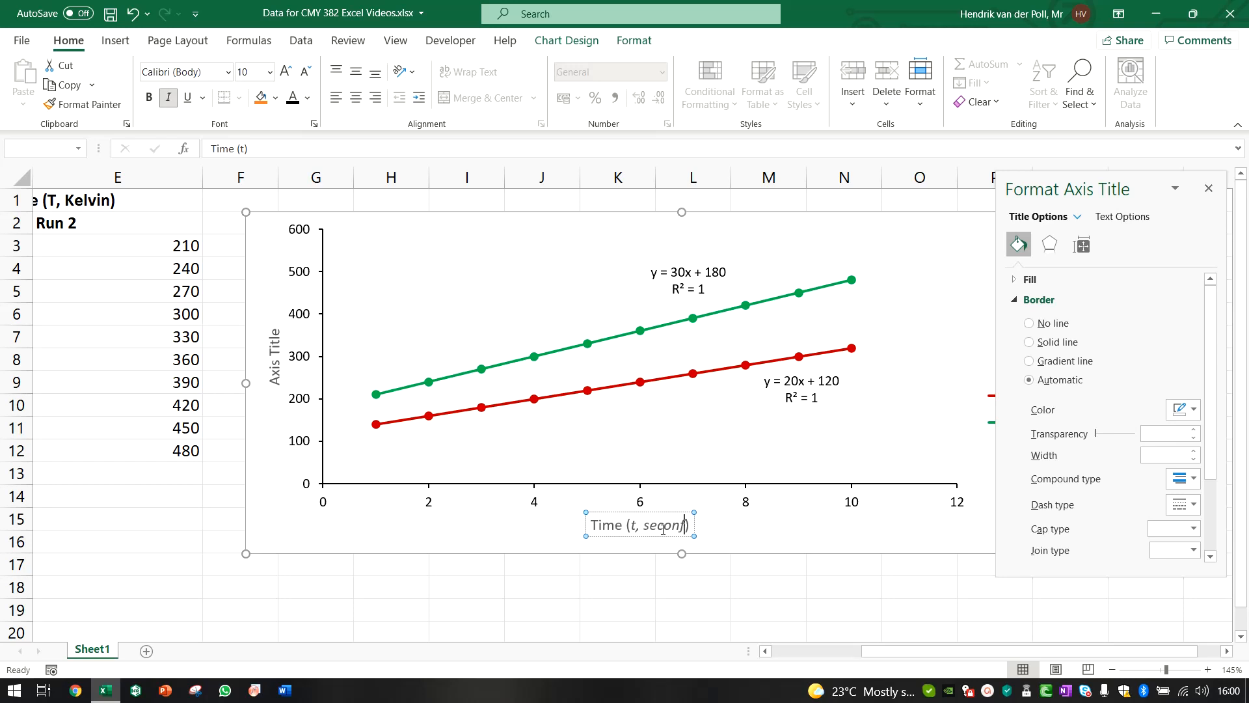
{"action": "type", "text": "ds"}
Remove the italics from "seconds" and make the whole horizontal axis title bold and black.
{"action": "key", "text": "shift+Left"}
{"action": "key", "text": "shift+Left"}
{"action": "key", "text": "shift+Left"}
{"action": "key", "text": "shift+Left"}
{"action": "key", "text": "shift+Left"}
{"action": "key", "text": "shift+Left"}
{"action": "key", "text": "shift+Left"}
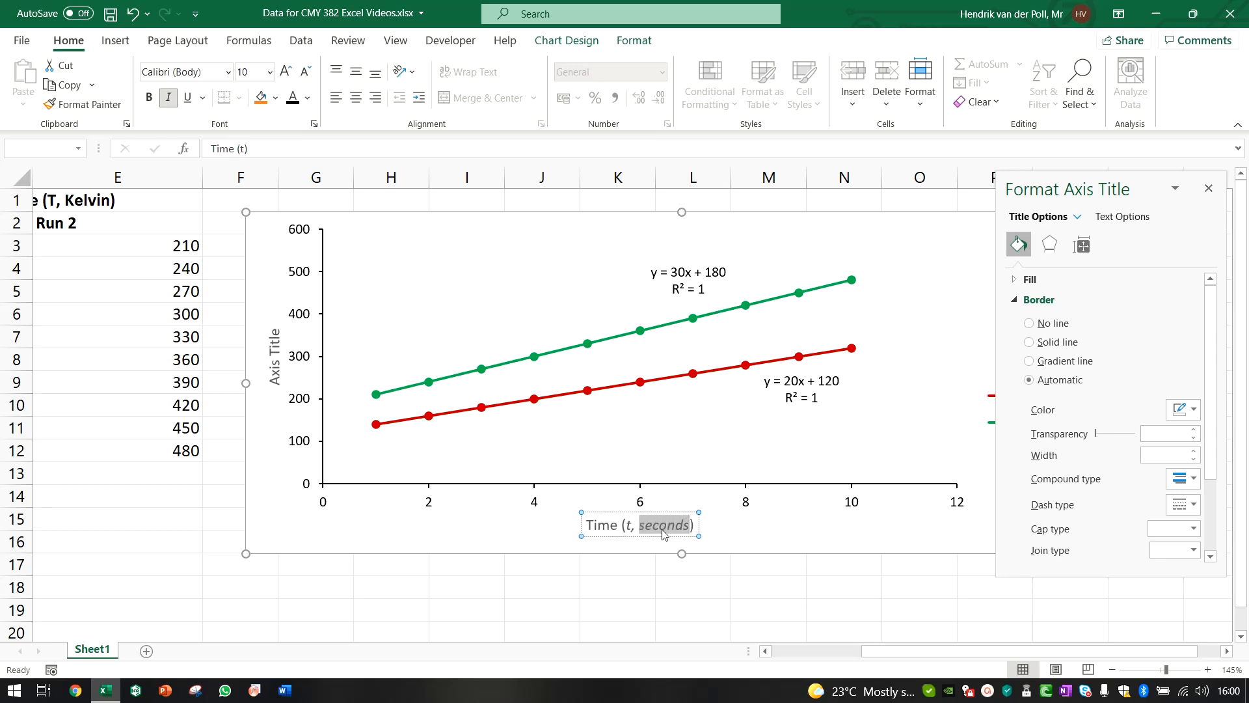
{"action": "key", "text": "ctrl+i"}
{"action": "left_click", "coordinate": [732, 529]}
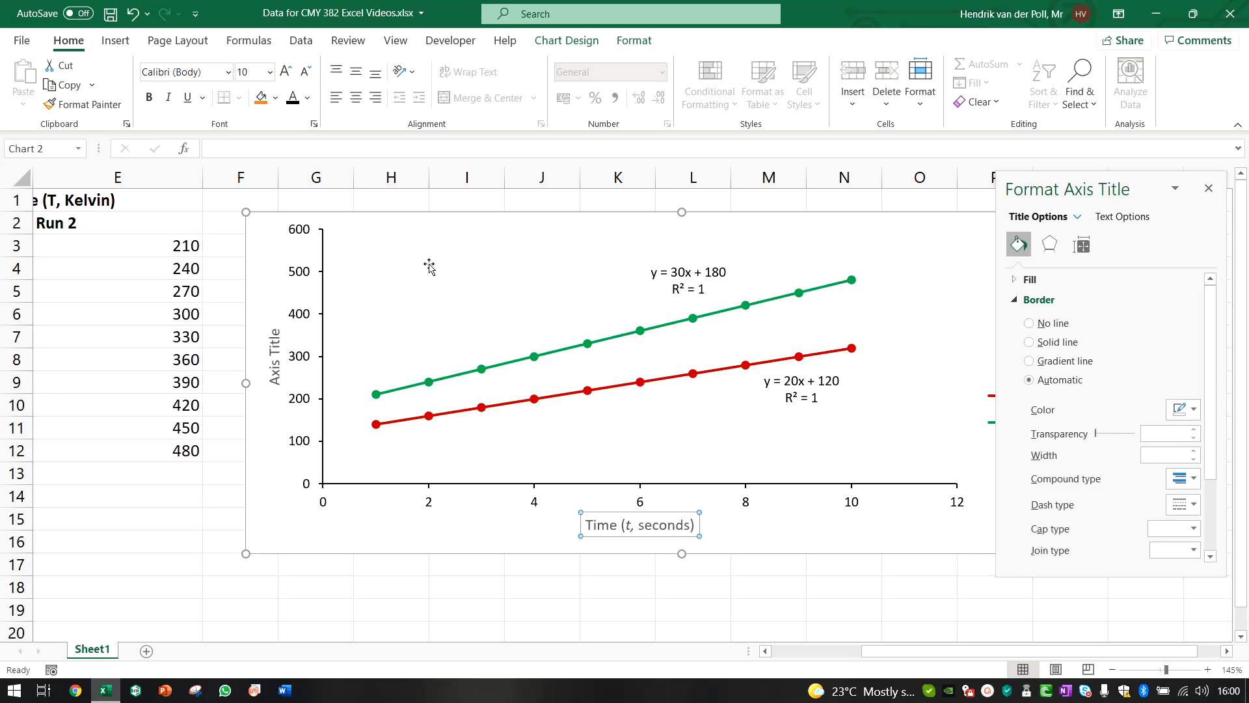
{"action": "left_click", "coordinate": [149, 98]}
Change the vertical axis title to "Temperature (T, Kelvin)" in bold black text and close the formatting pane.
{"action": "left_click", "coordinate": [275, 384]}
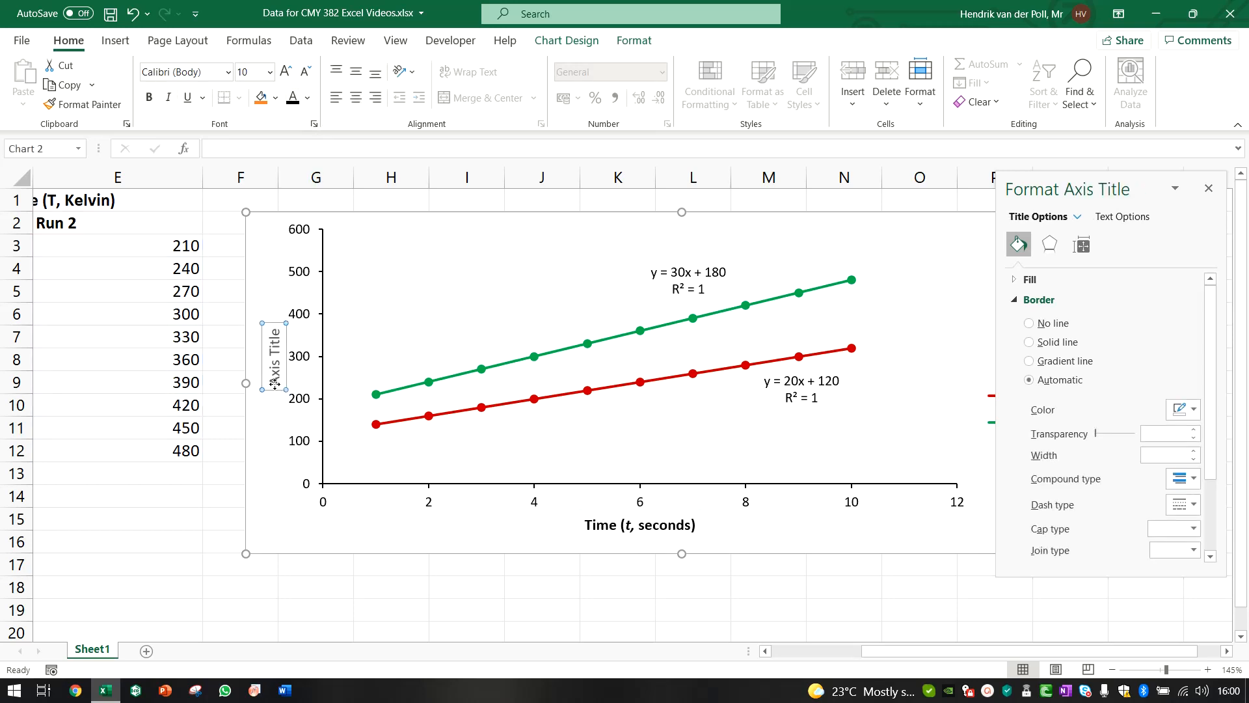
{"action": "left_click", "coordinate": [253, 153]}
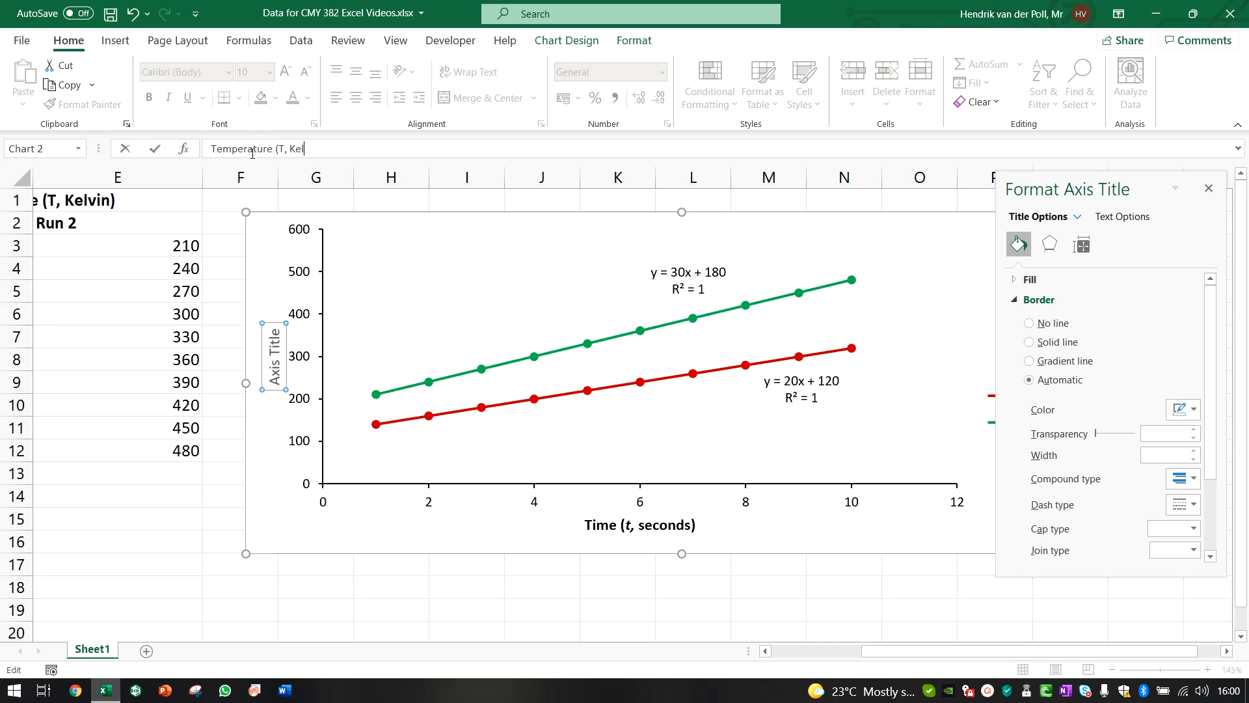
{"action": "key", "text": "Return"}
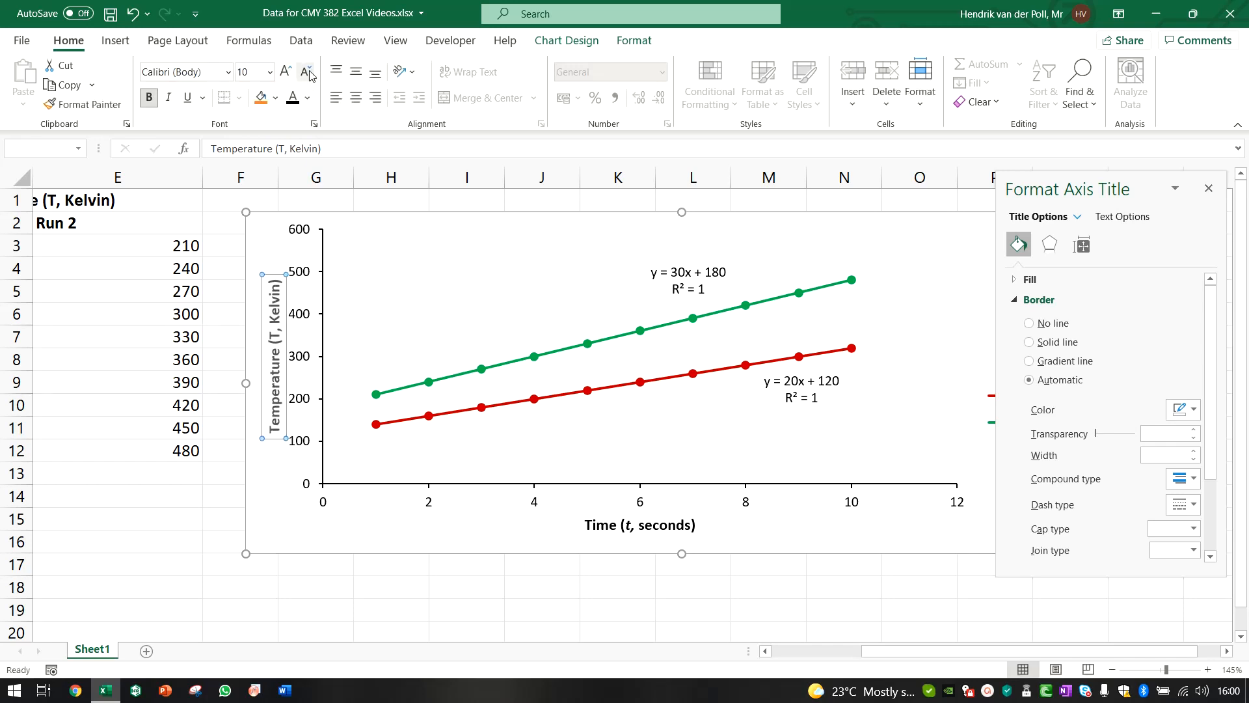
{"action": "key", "text": "ctrl+b"}
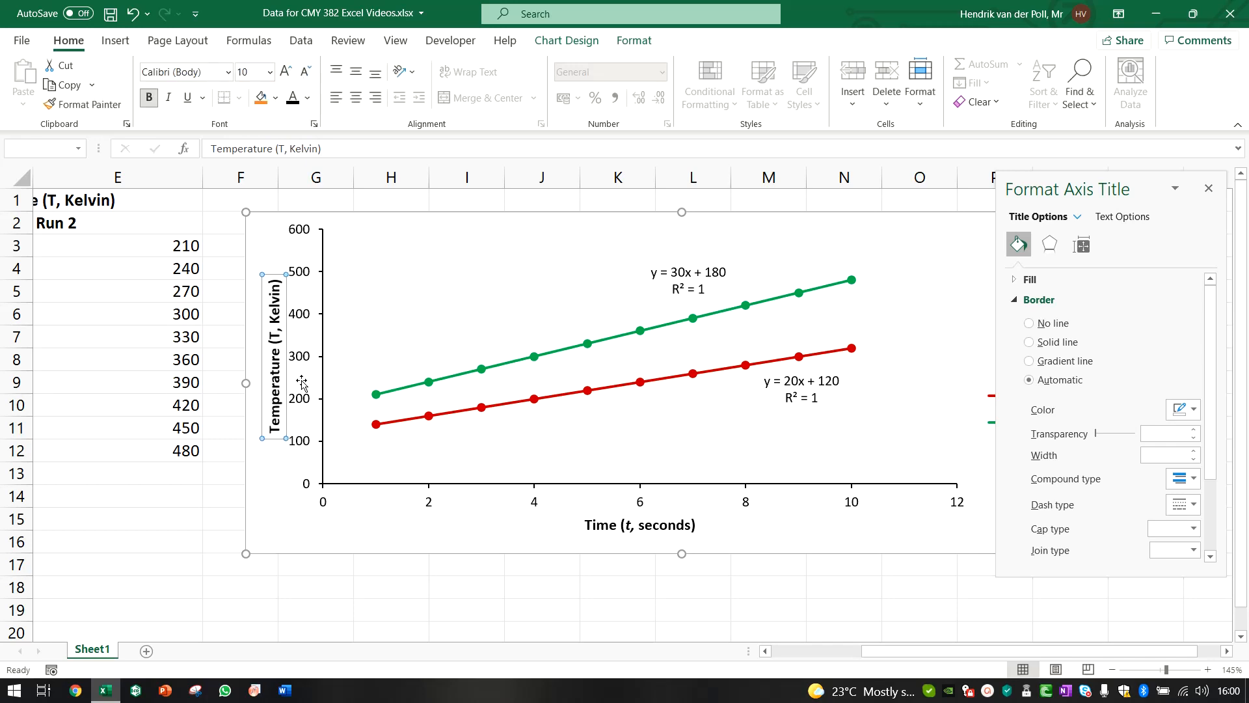
{"action": "left_click", "coordinate": [296, 537]}
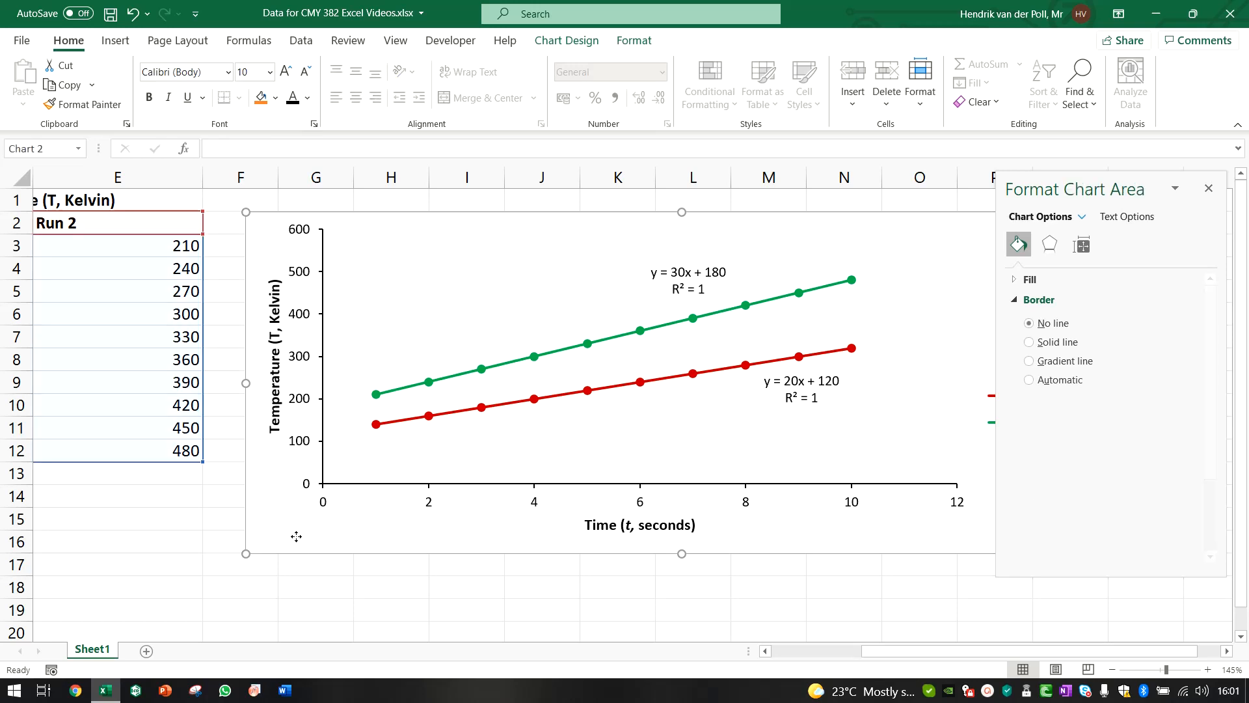
{"action": "left_click", "coordinate": [447, 604]}
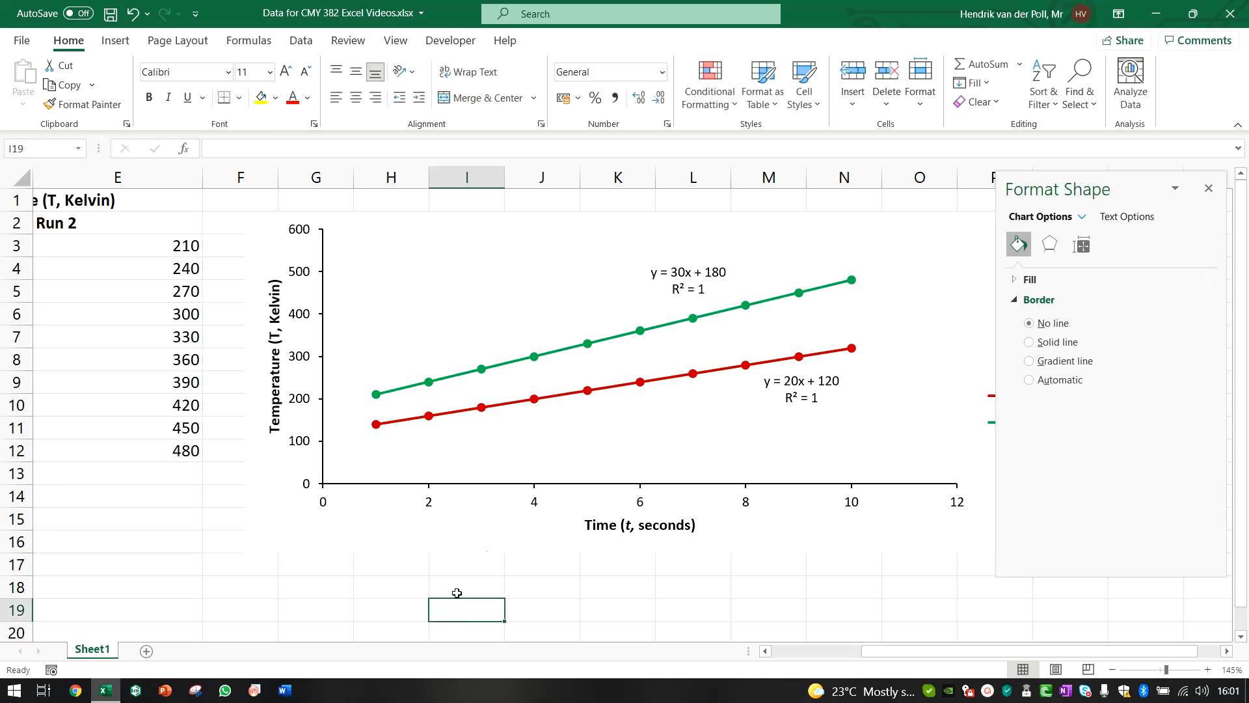
{"action": "left_click", "coordinate": [1214, 203]}
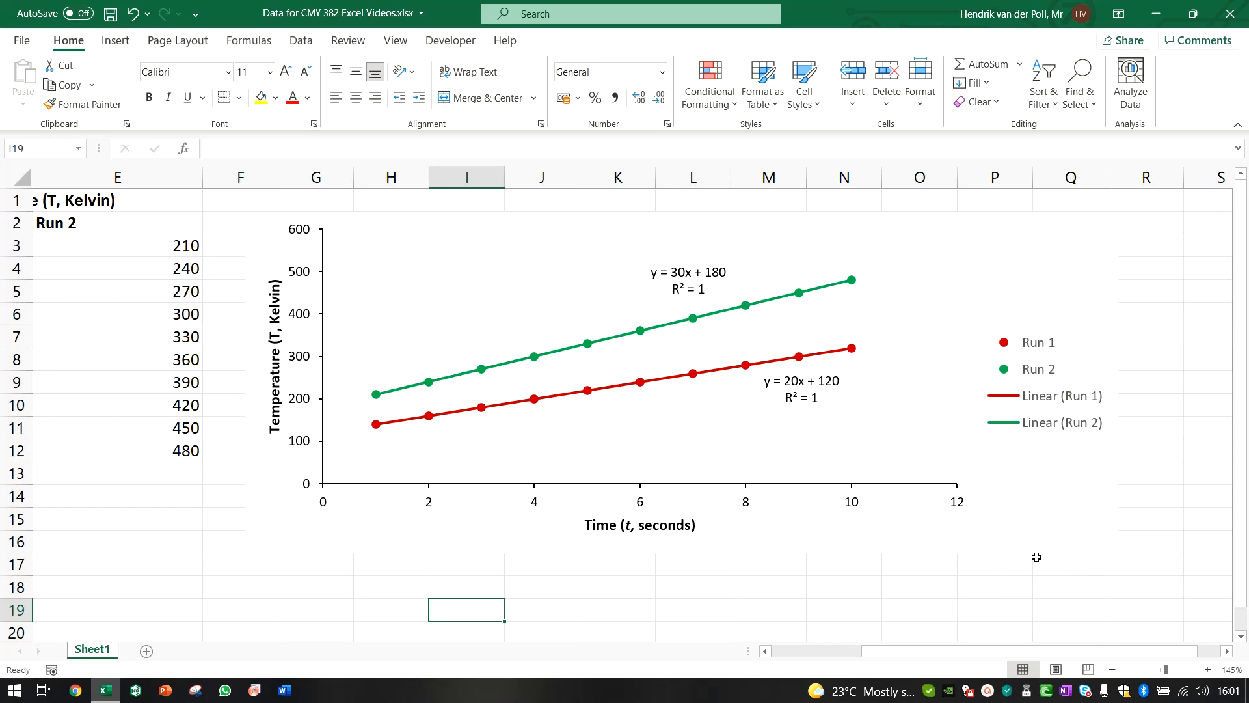
Delete the chart legend and move the chart slightly down and to the left on the sheet.
{"action": "left_click", "coordinate": [1074, 426]}
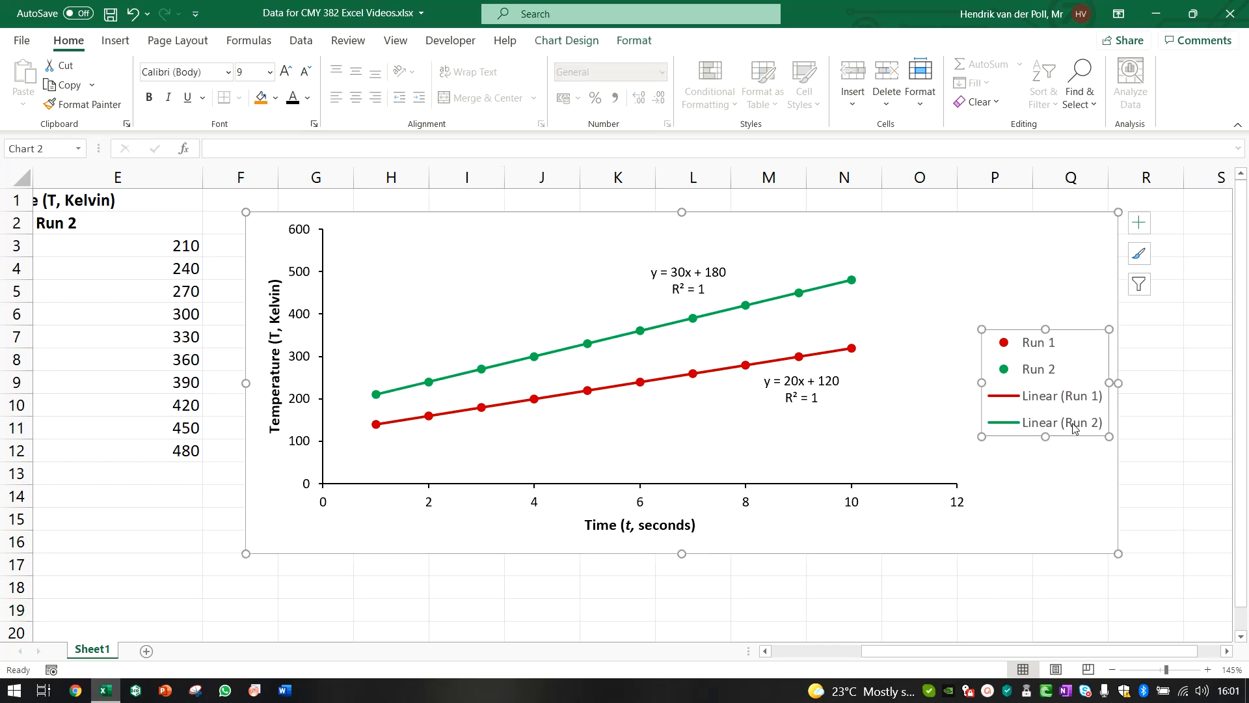
{"action": "key", "text": "Delete"}
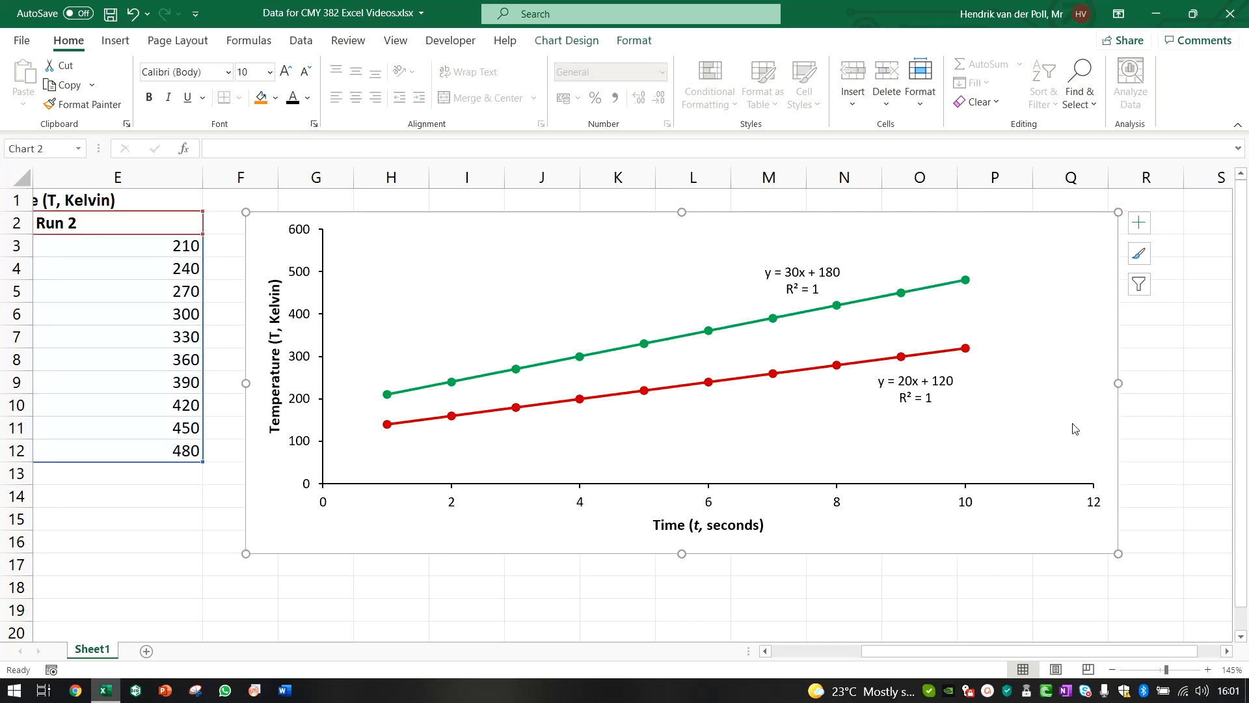
{"action": "left_click_drag", "start_coordinate": [954, 542], "coordinate": [925, 549]}
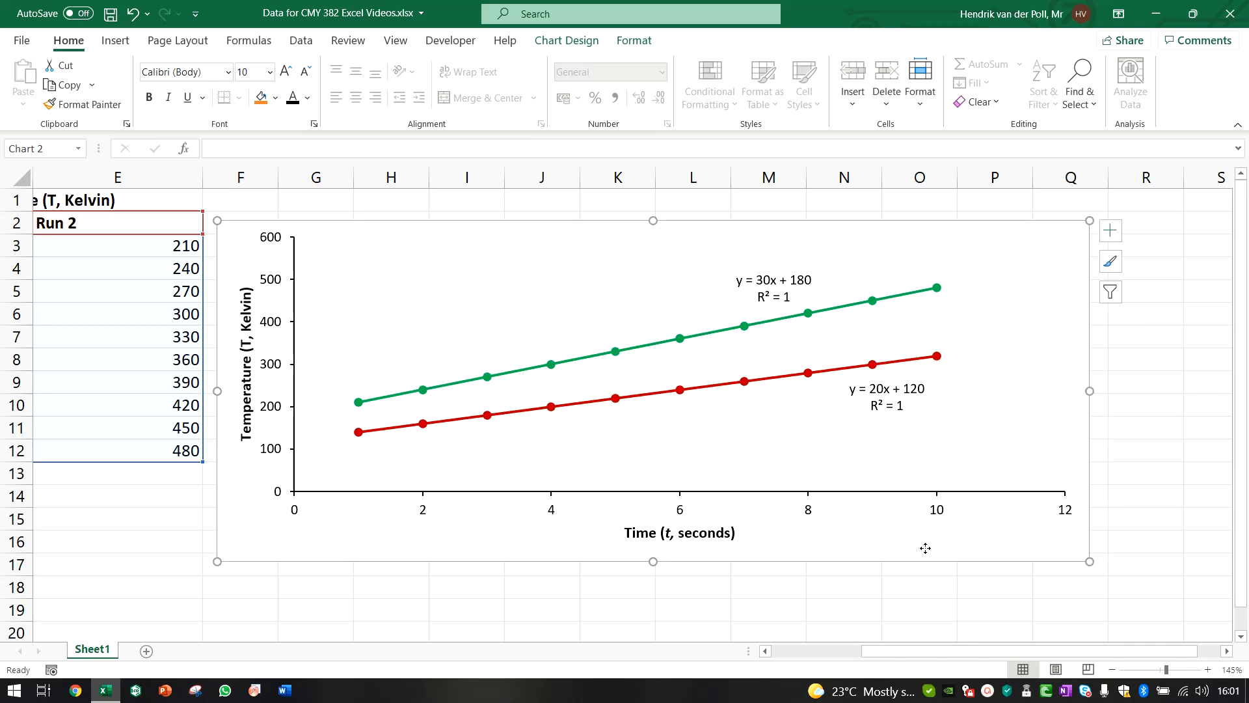
Give the chart's plot area a solid line border.
{"action": "left_click", "coordinate": [455, 453]}
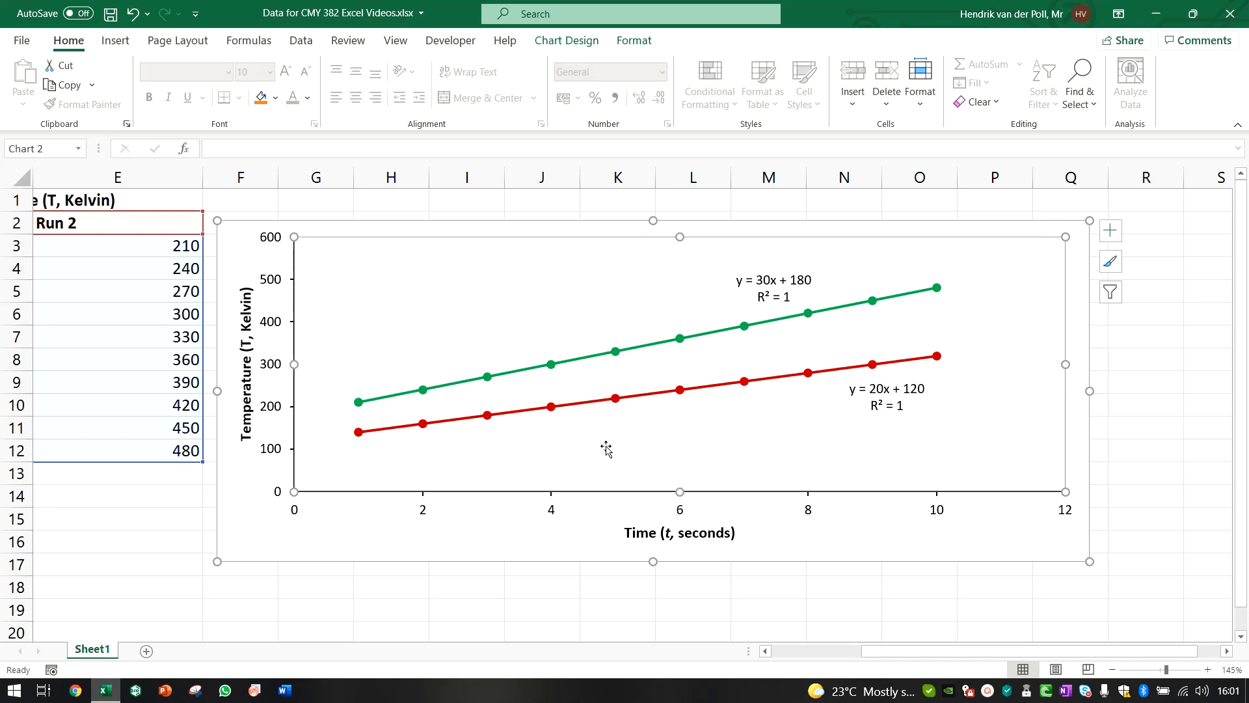
{"action": "right_click", "coordinate": [498, 459]}
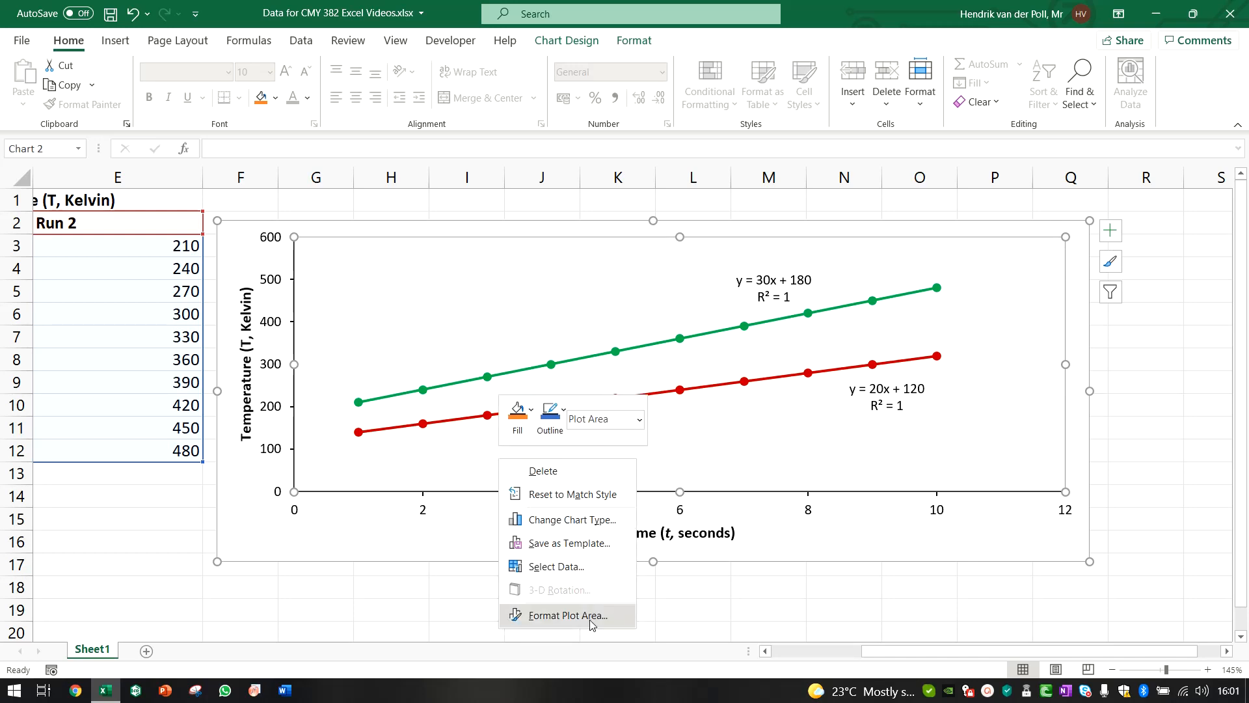
{"action": "left_click", "coordinate": [568, 615]}
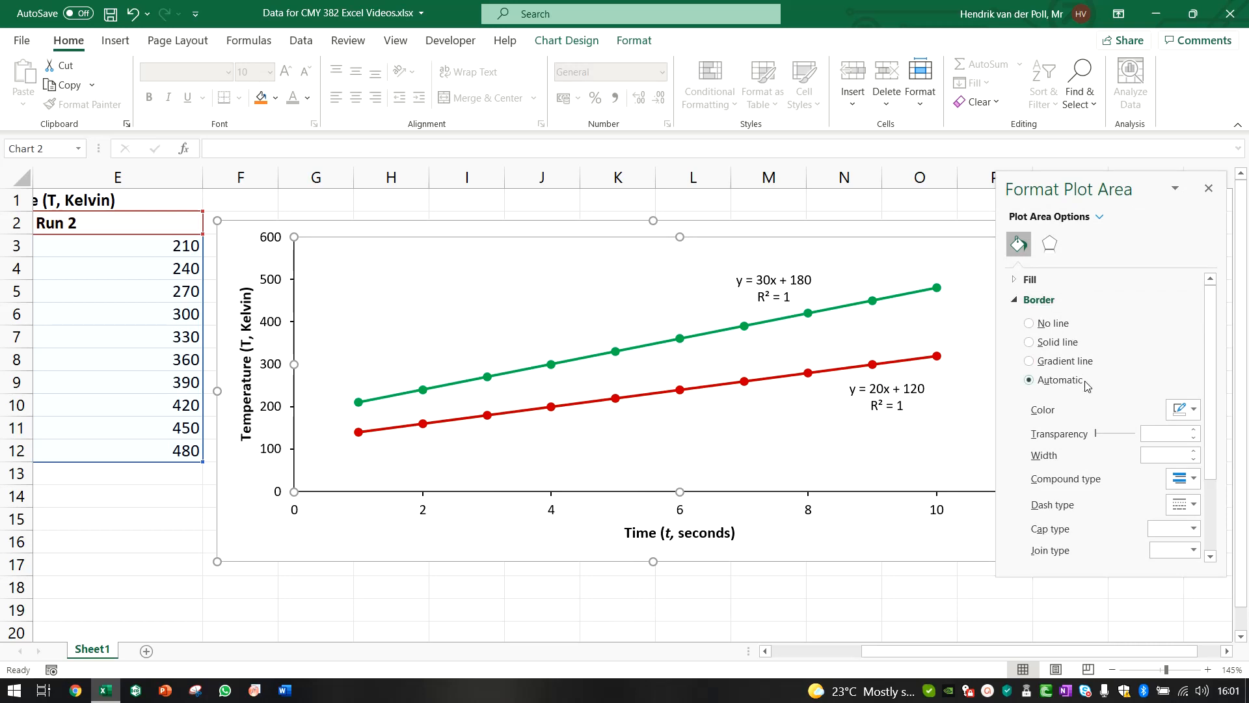
{"action": "left_click", "coordinate": [1062, 342]}
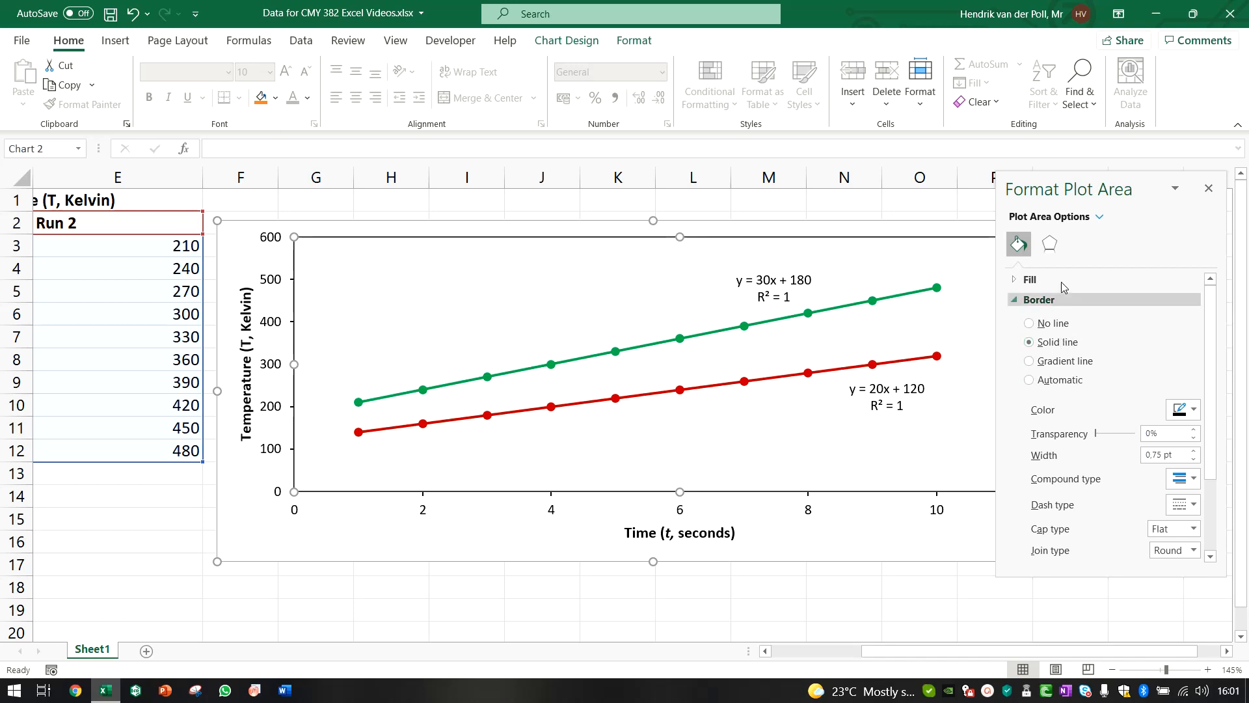
{"action": "left_click_drag", "start_coordinate": [1060, 185], "coordinate": [1106, 315]}
{"action": "left_click", "coordinate": [793, 548]}
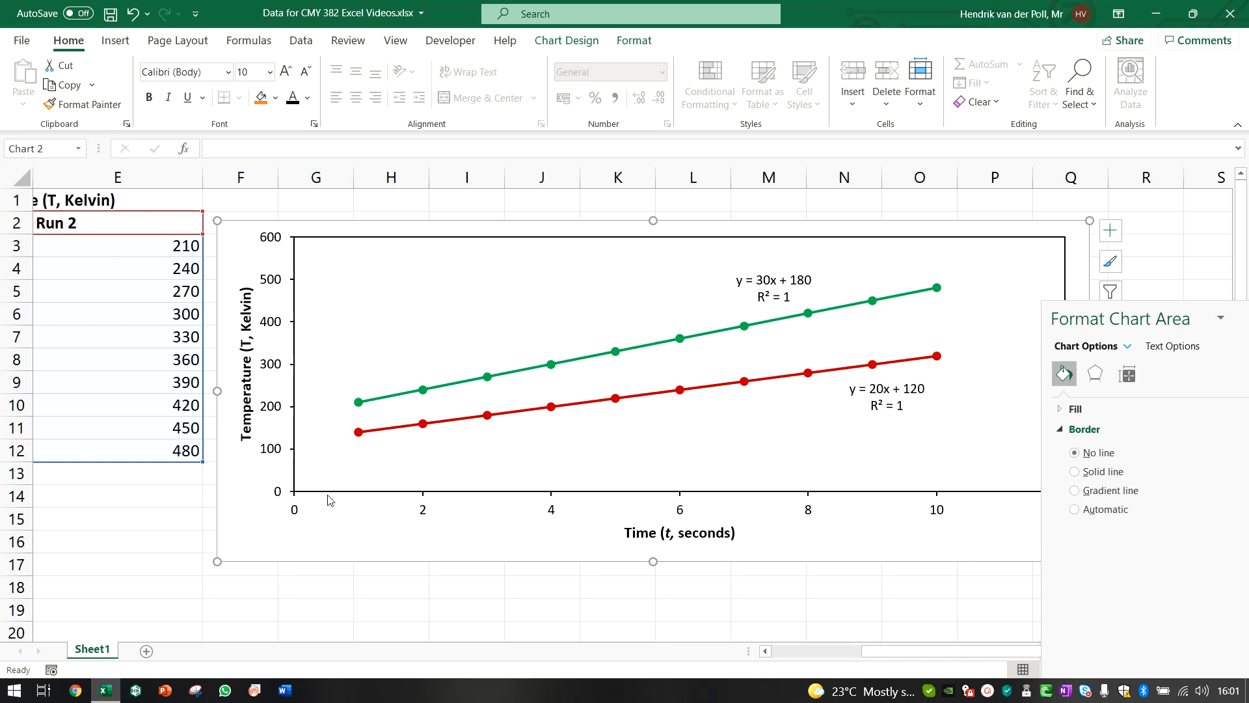
Thicken the plot area's border line to at least 1.75 pt and deselect the plot area.
{"action": "left_click", "coordinate": [315, 295]}
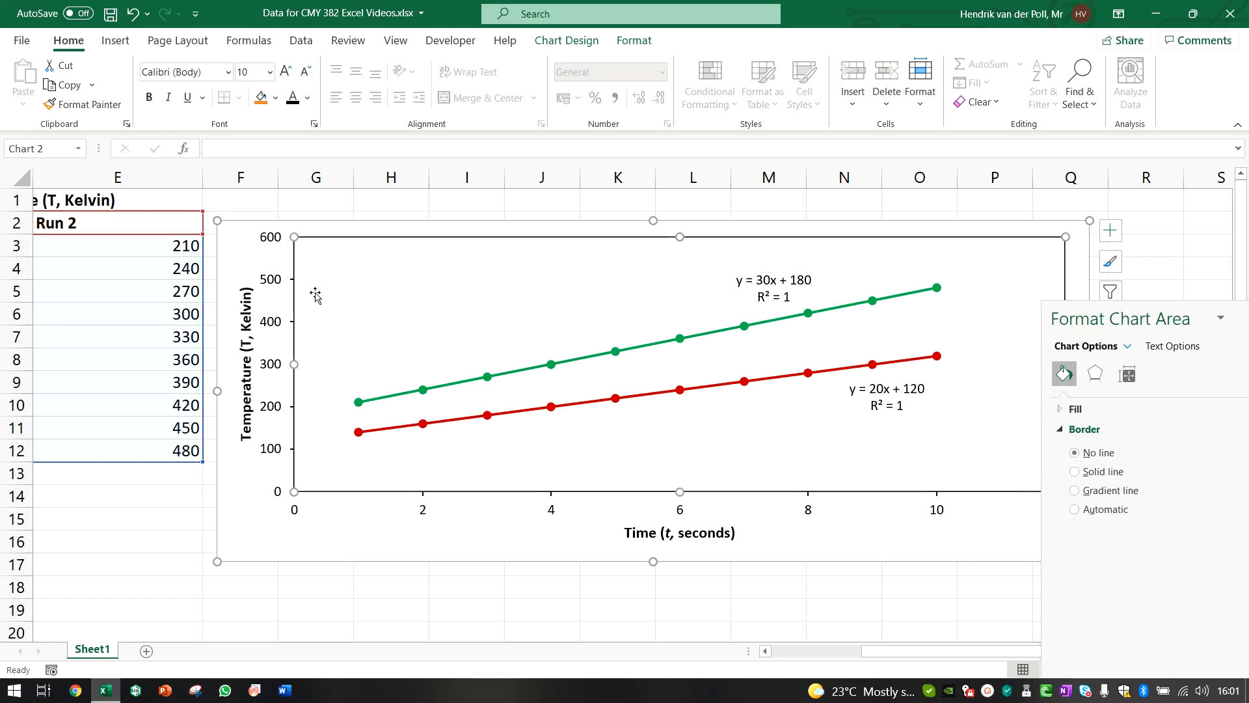
{"action": "left_click", "coordinate": [1240, 580]}
{"action": "left_click", "coordinate": [1240, 580]}
{"action": "left_click", "coordinate": [1241, 580]}
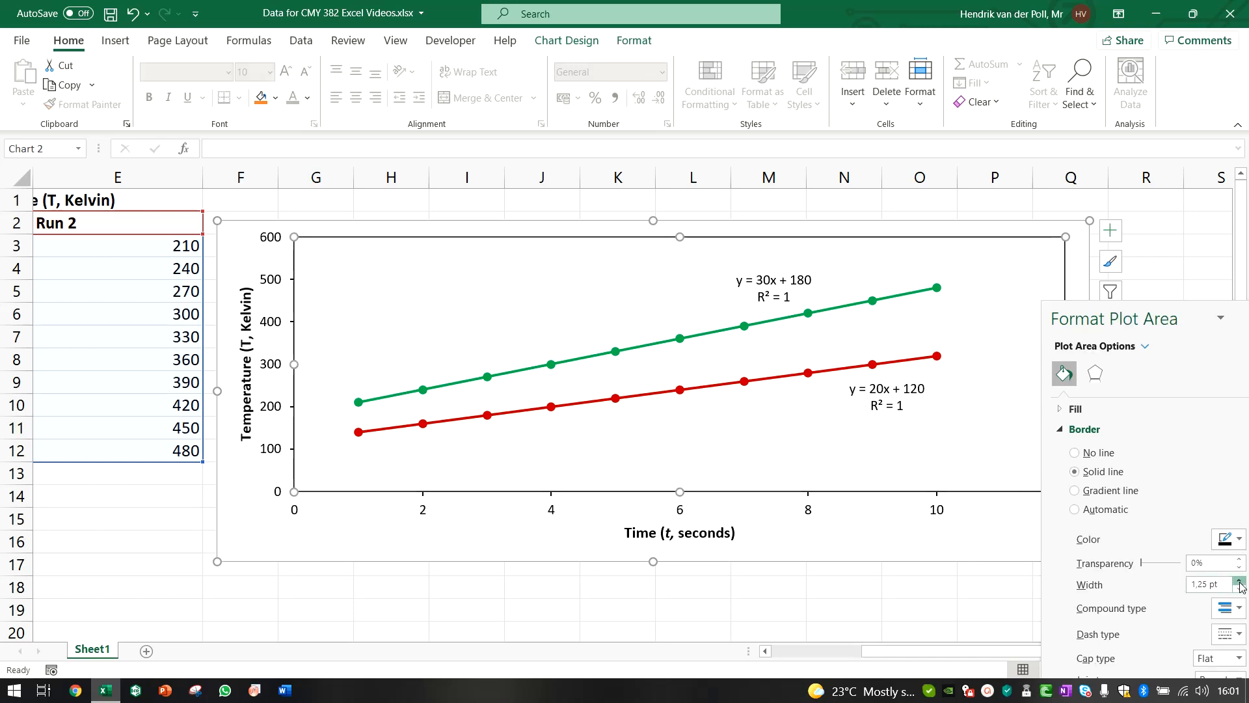
{"action": "left_click", "coordinate": [1240, 580]}
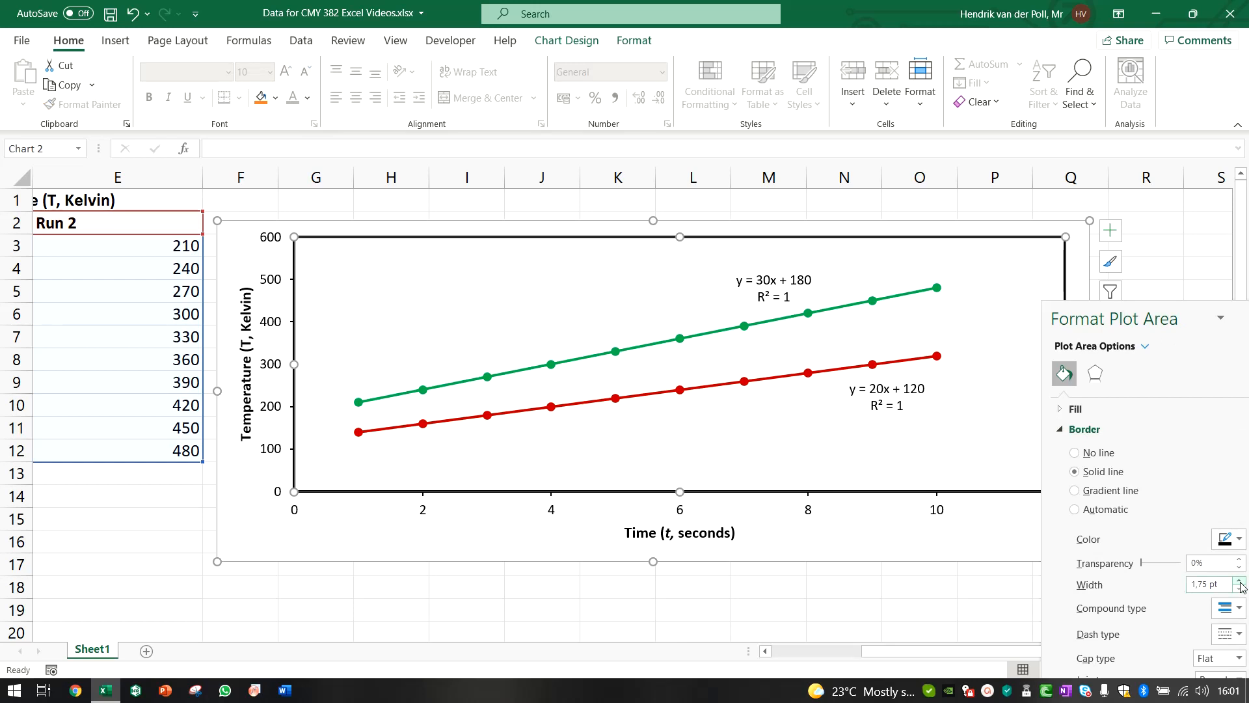
{"action": "left_click", "coordinate": [938, 550]}
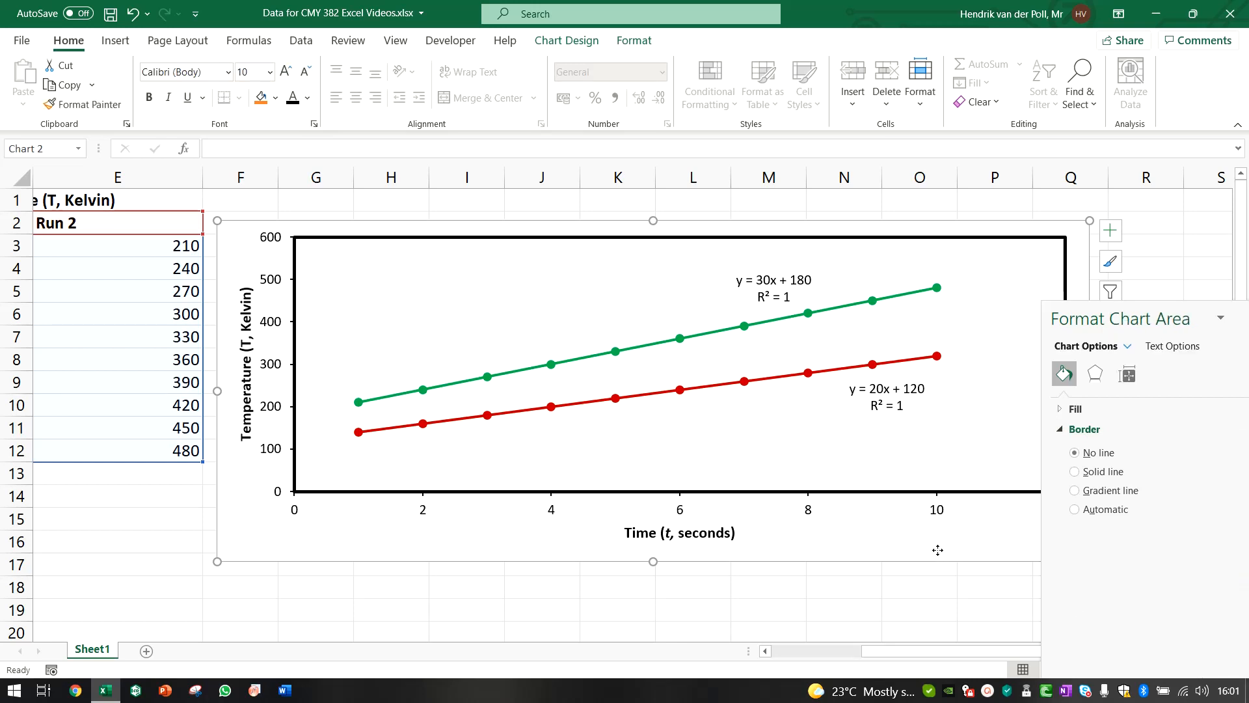
Set the major tick mark type of the horizontal axis to None.
{"action": "left_click", "coordinate": [423, 501]}
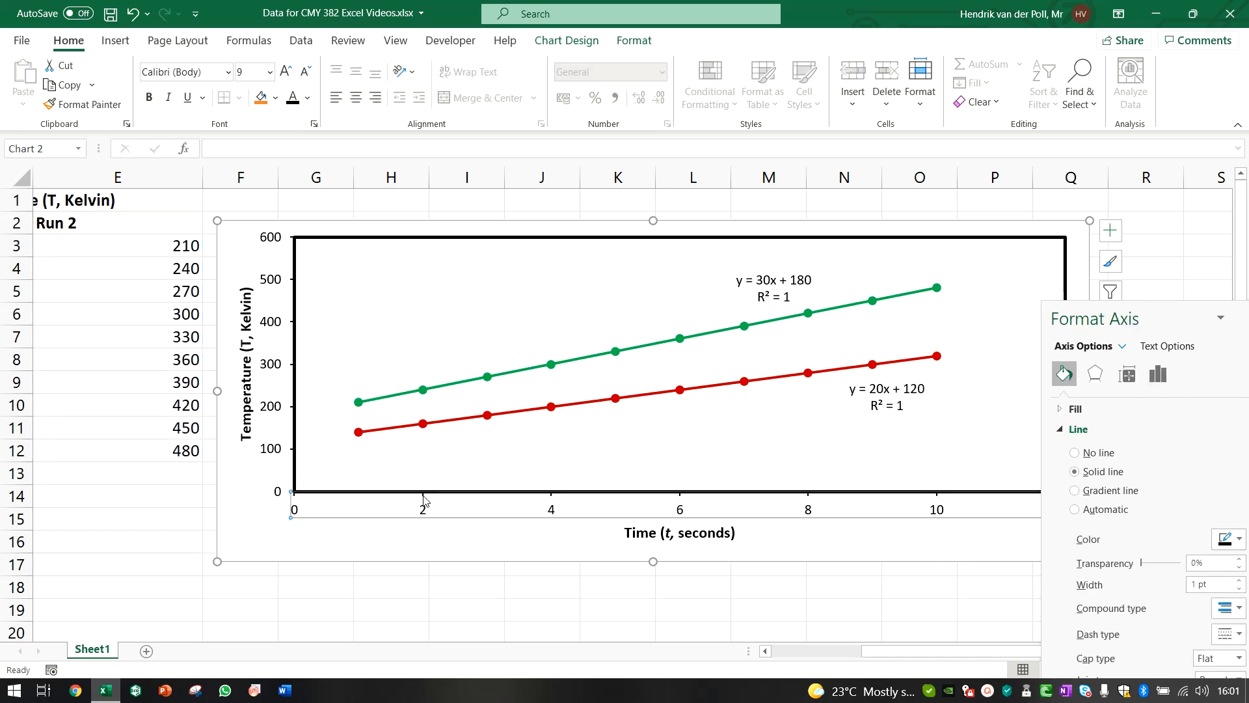
{"action": "left_click_drag", "start_coordinate": [1119, 322], "coordinate": [1060, 196]}
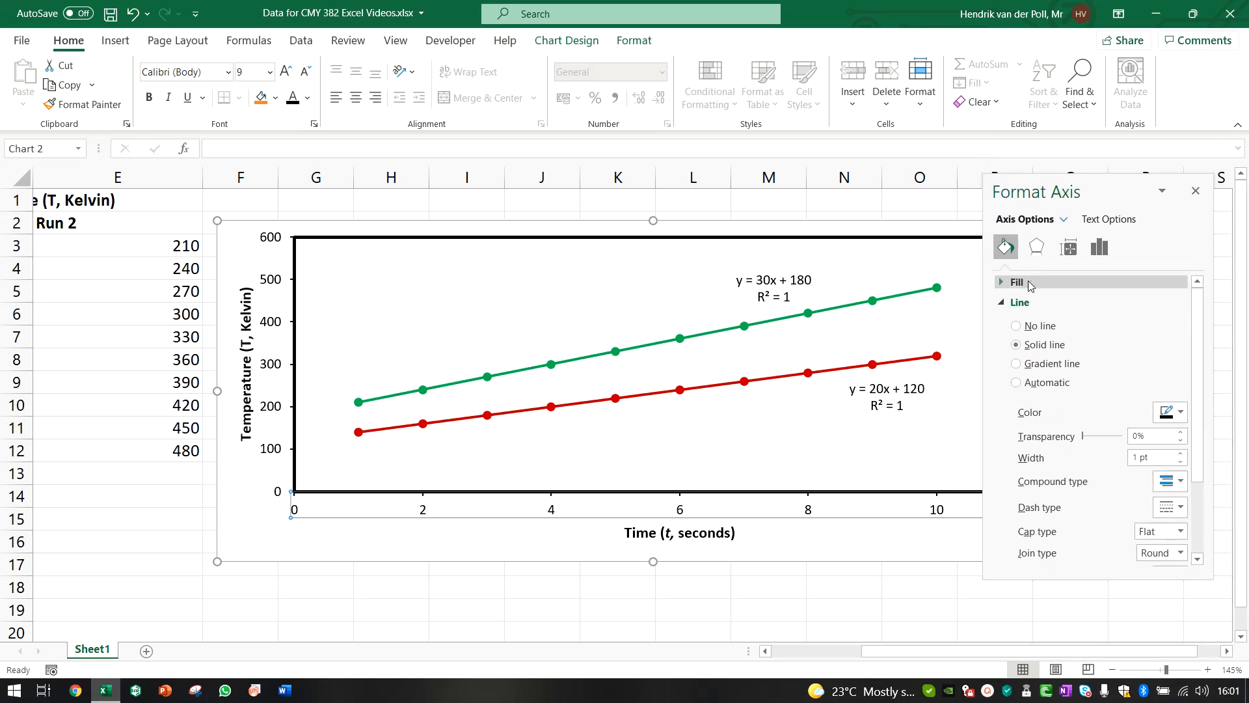
{"action": "left_click", "coordinate": [1020, 302]}
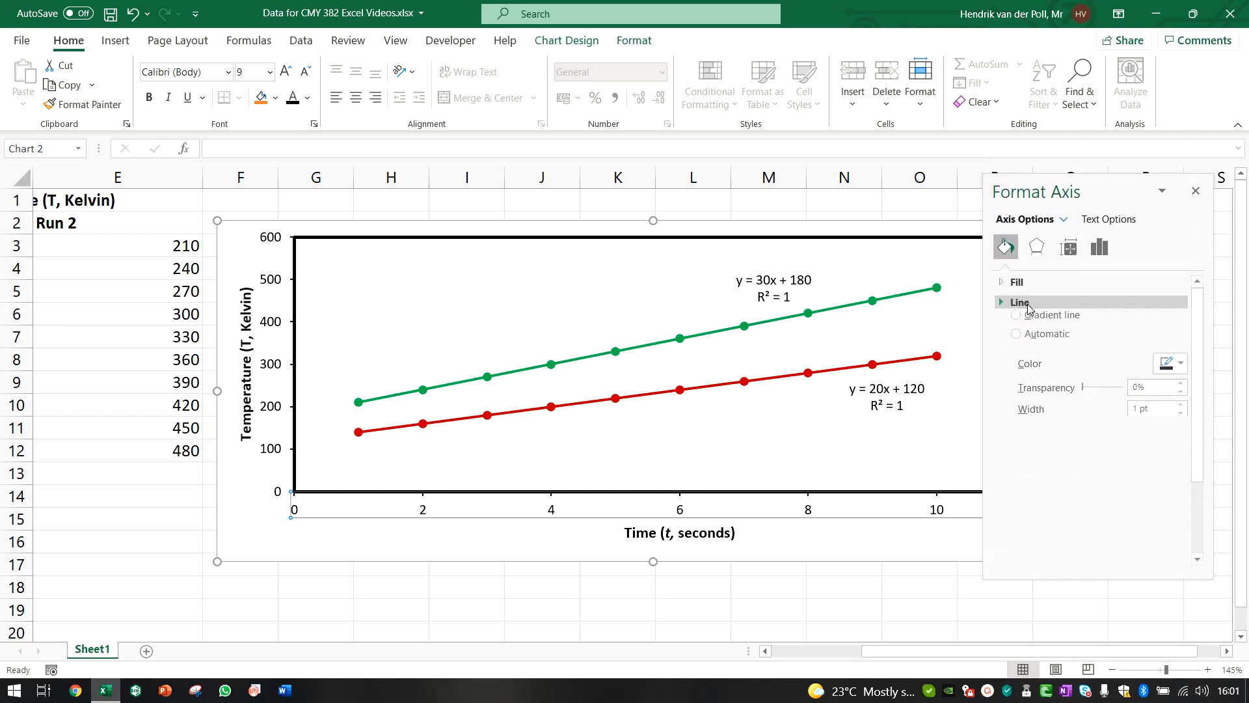
{"action": "left_click", "coordinate": [1036, 246]}
{"action": "left_click", "coordinate": [1066, 247]}
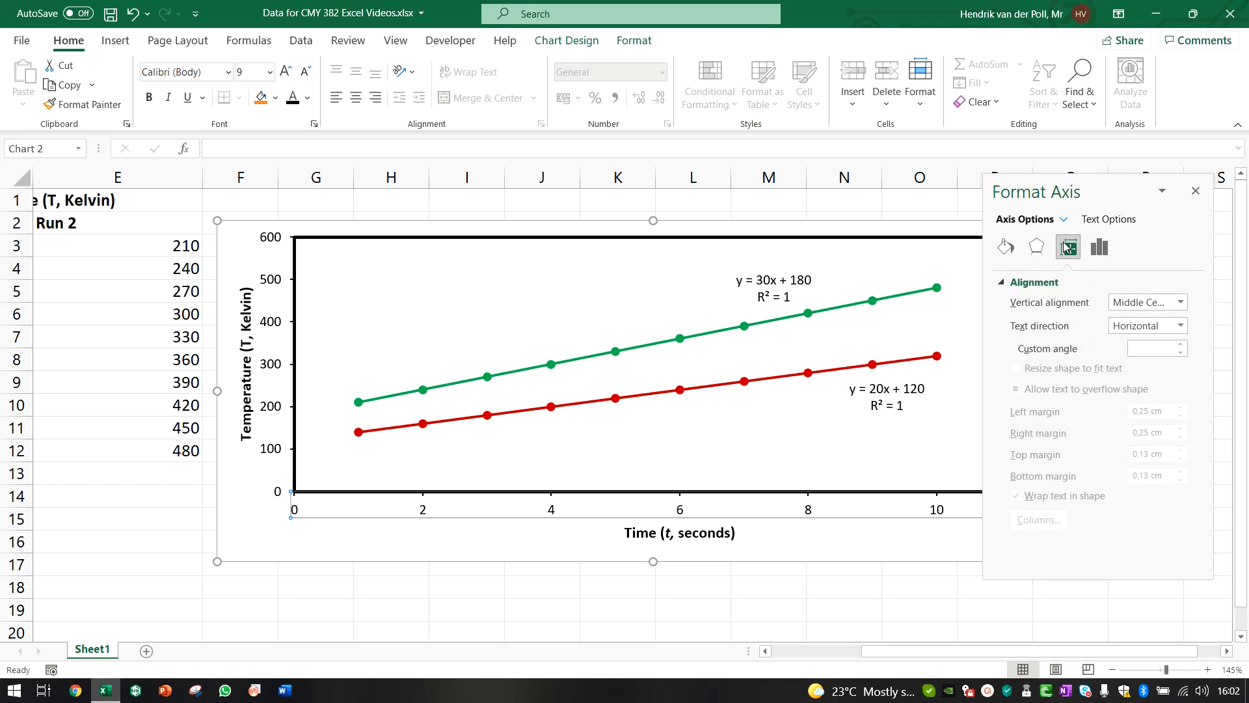
{"action": "left_click", "coordinate": [1100, 247]}
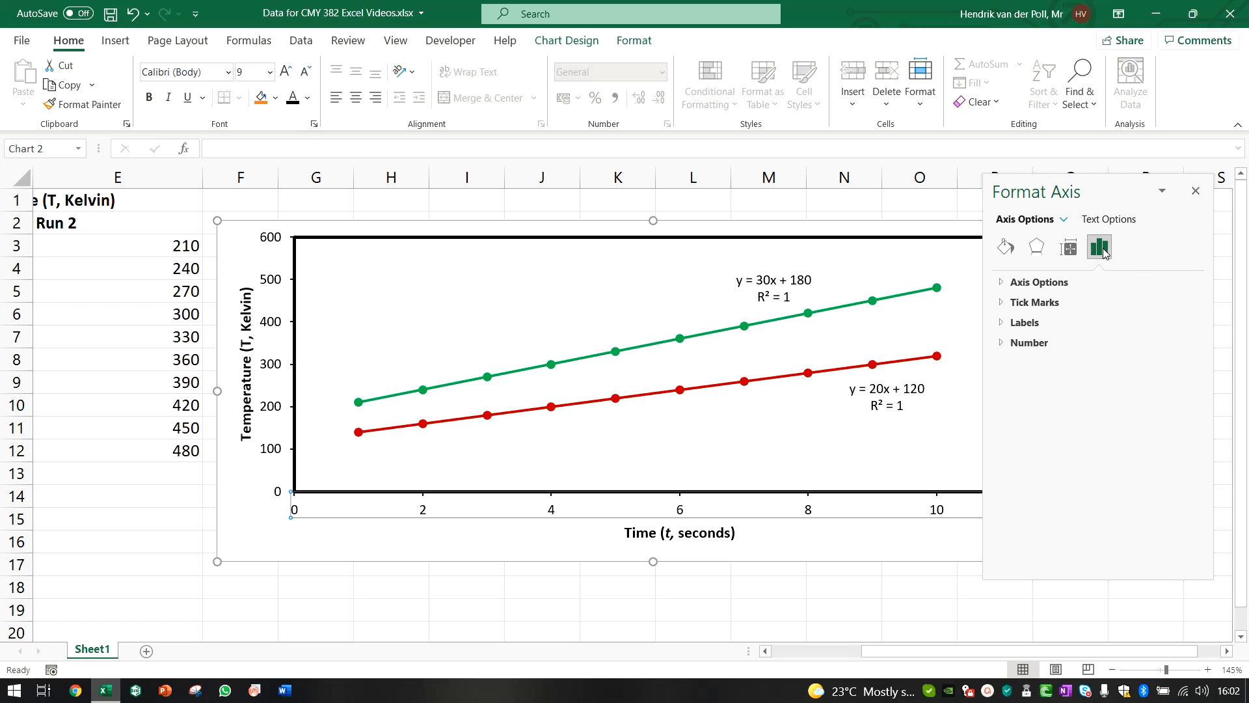
{"action": "left_click", "coordinate": [1064, 287]}
{"action": "left_click", "coordinate": [1063, 287]}
{"action": "left_click", "coordinate": [1060, 301]}
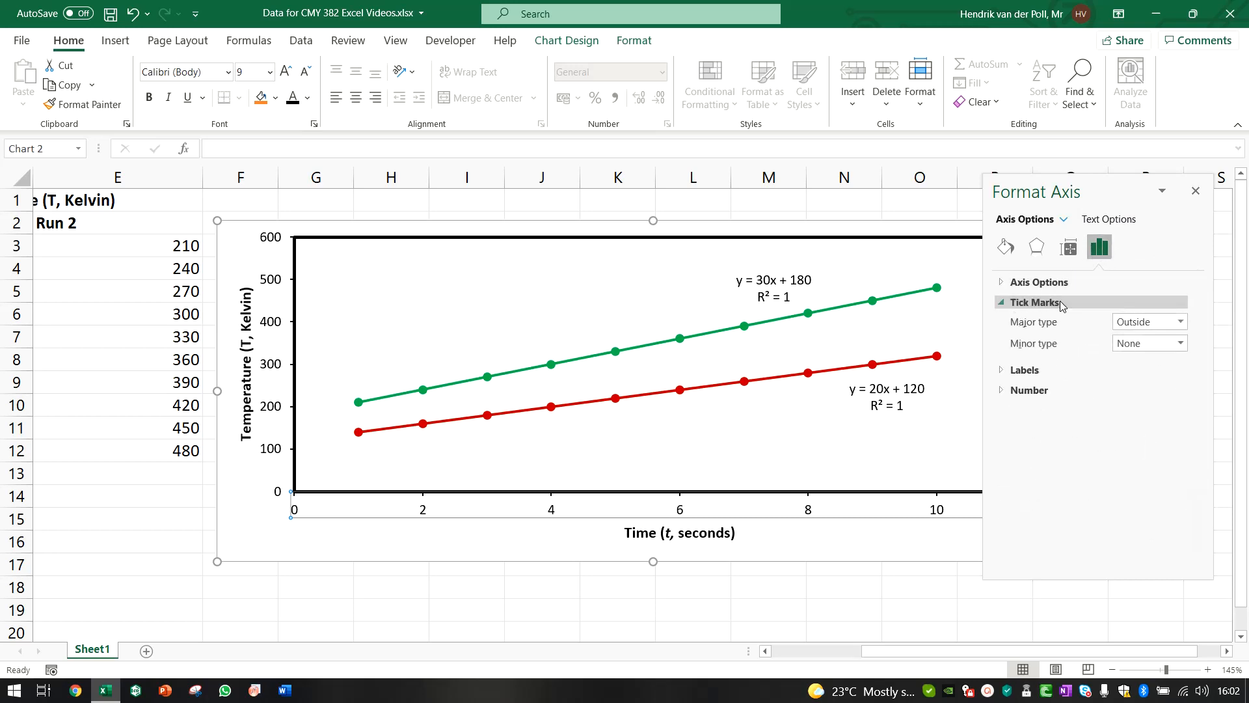
{"action": "left_click", "coordinate": [1180, 324]}
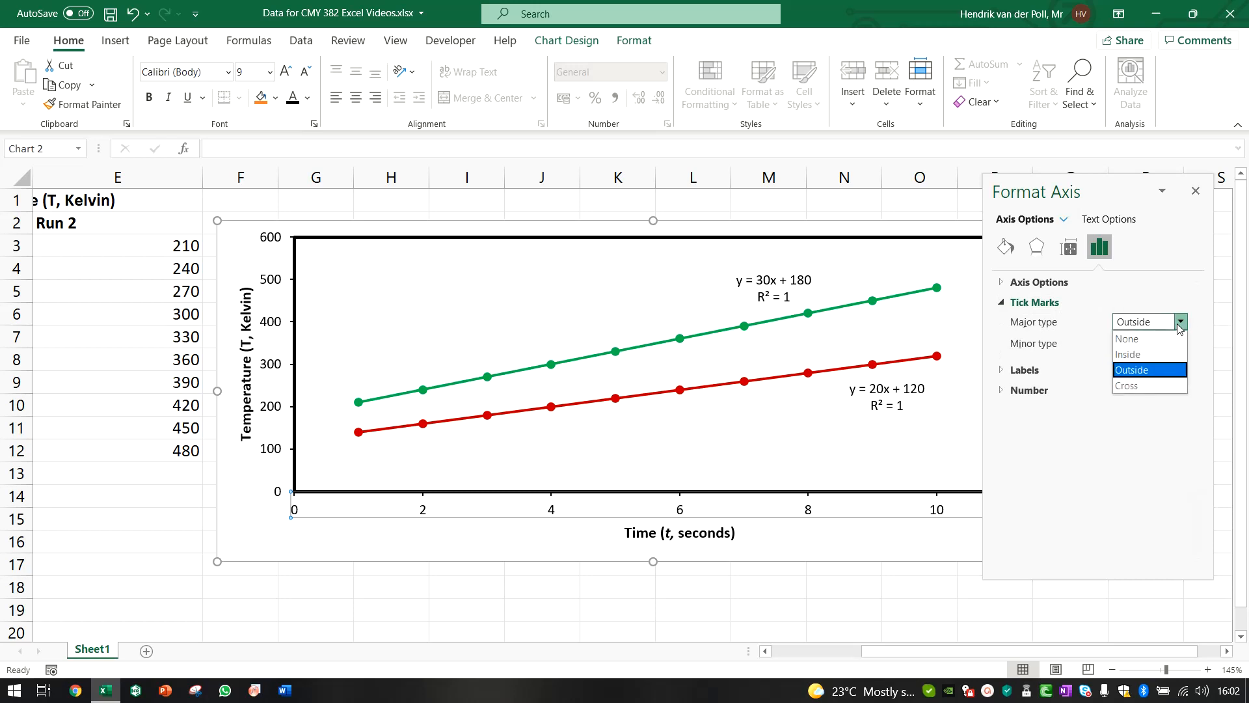
{"action": "left_click", "coordinate": [1145, 341]}
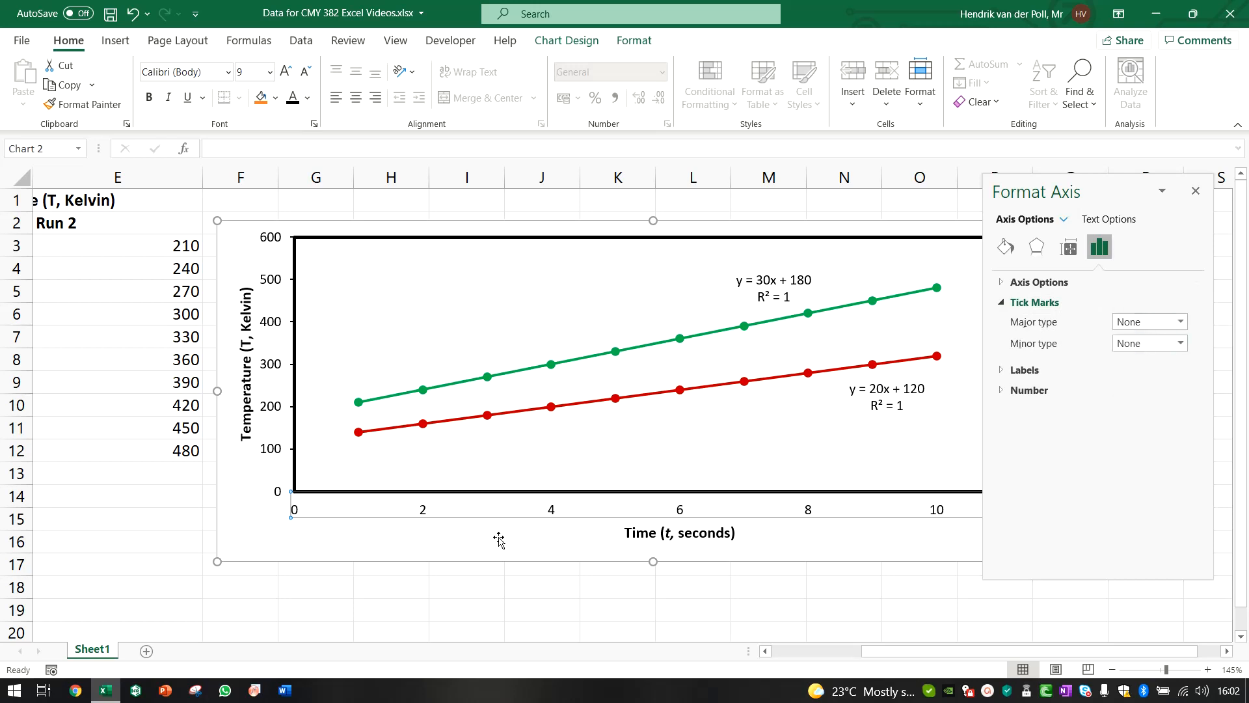
Set the major tick mark type of the vertical axis to None and close the formatting pane.
{"action": "left_click", "coordinate": [273, 452]}
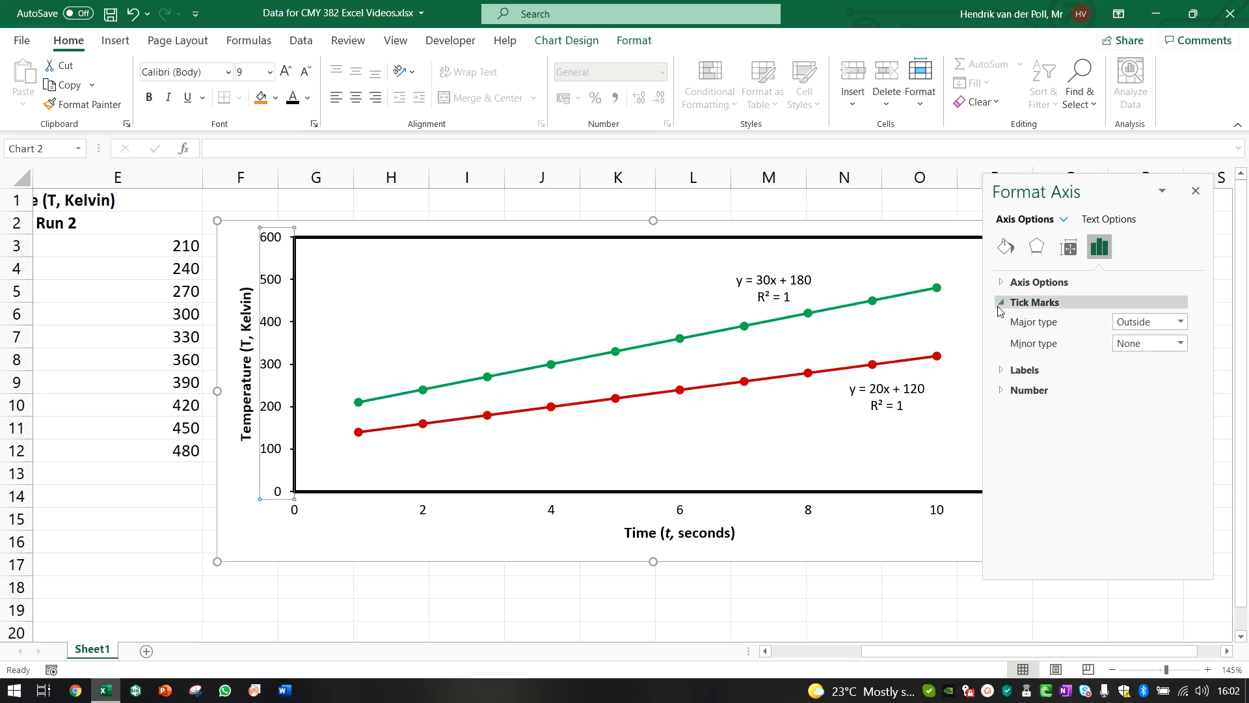
{"action": "left_click", "coordinate": [1180, 321]}
{"action": "left_click", "coordinate": [1132, 342]}
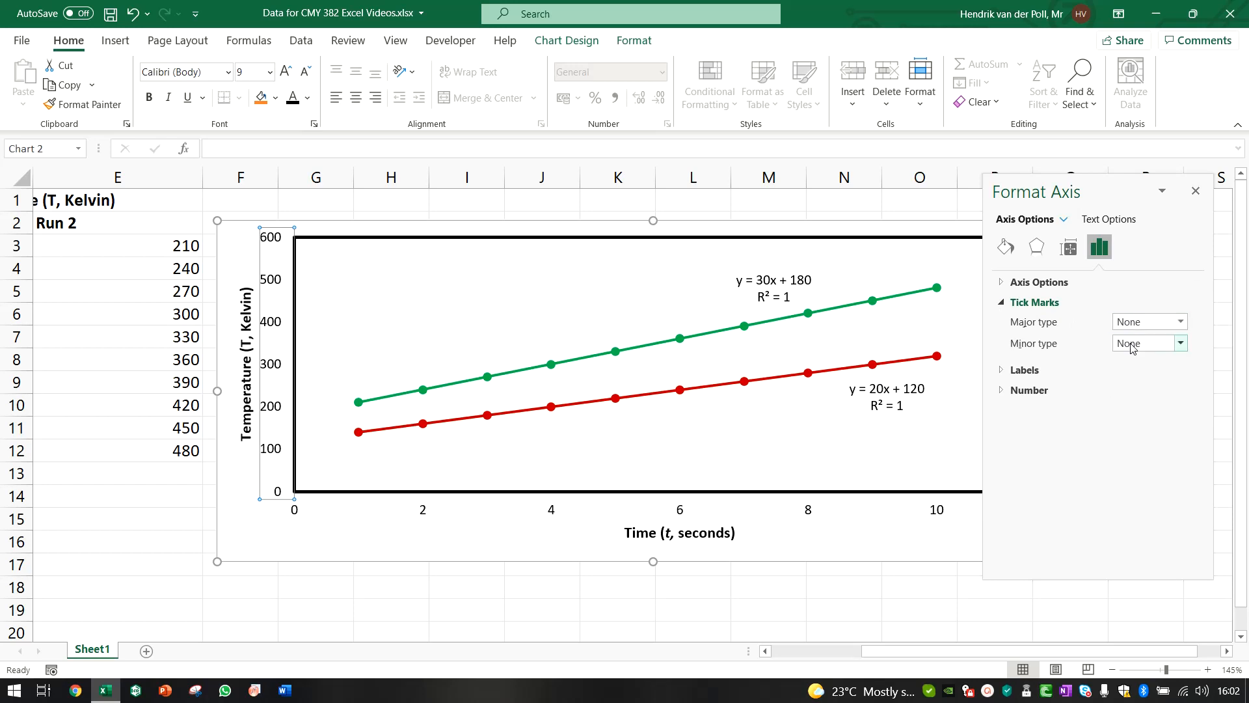
{"action": "left_click", "coordinate": [604, 566]}
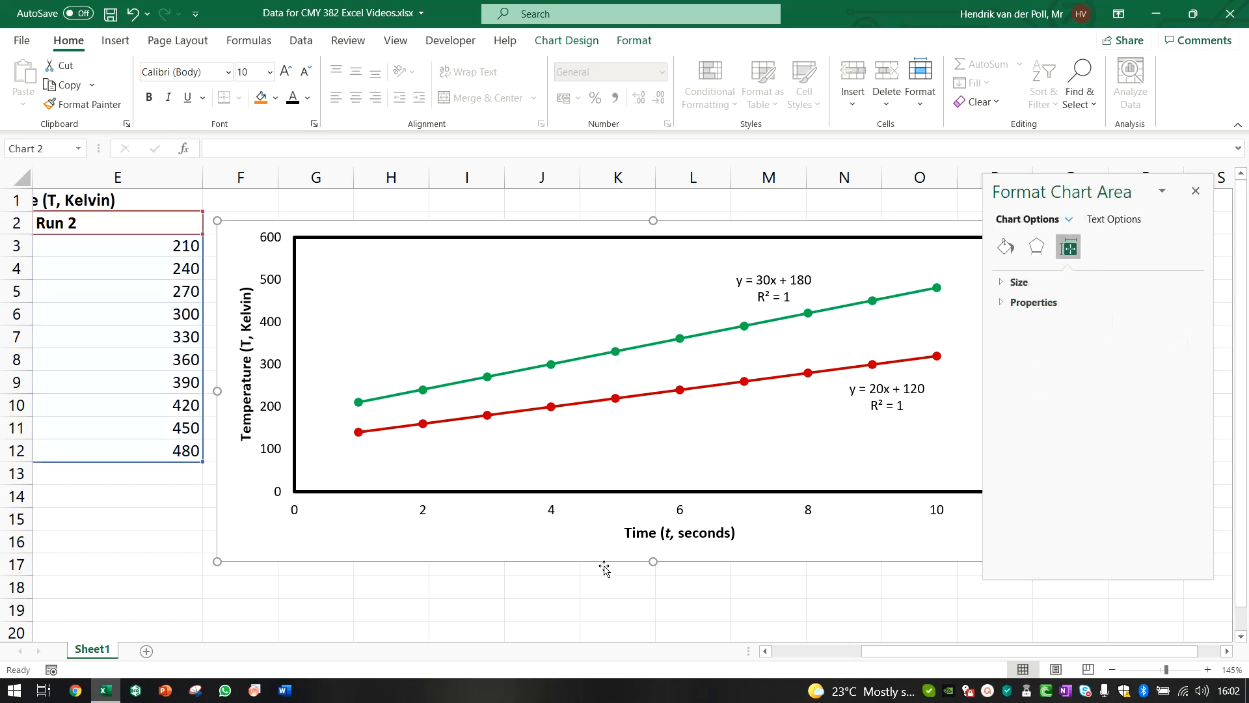
{"action": "left_click", "coordinate": [1196, 190]}
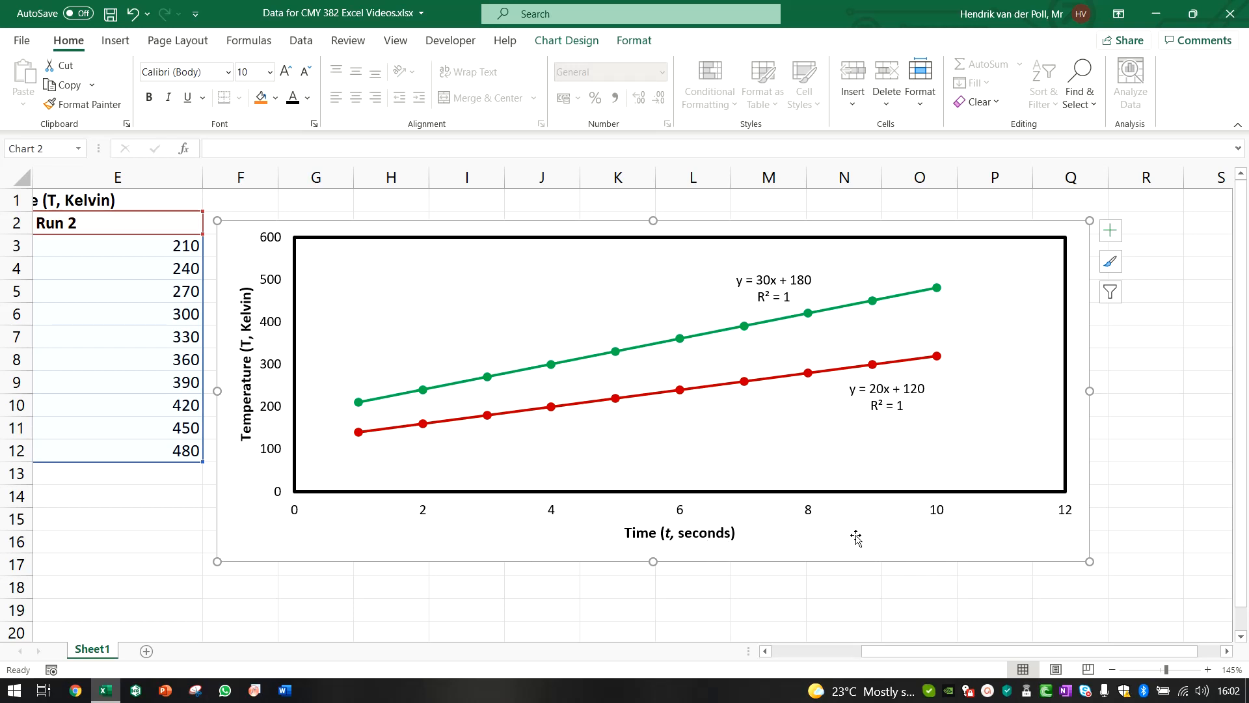
Try light solid fill colours on the chart's plot area background.
{"action": "left_click", "coordinate": [277, 409]}
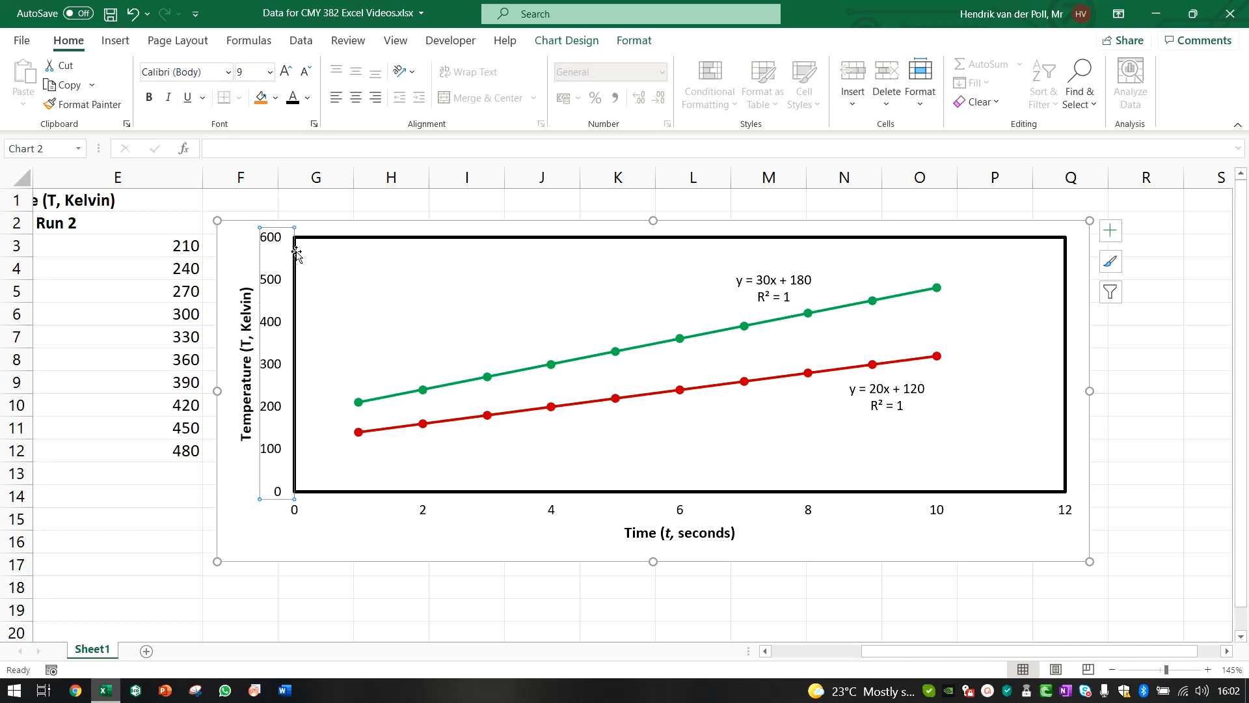
{"action": "right_click", "coordinate": [366, 344]}
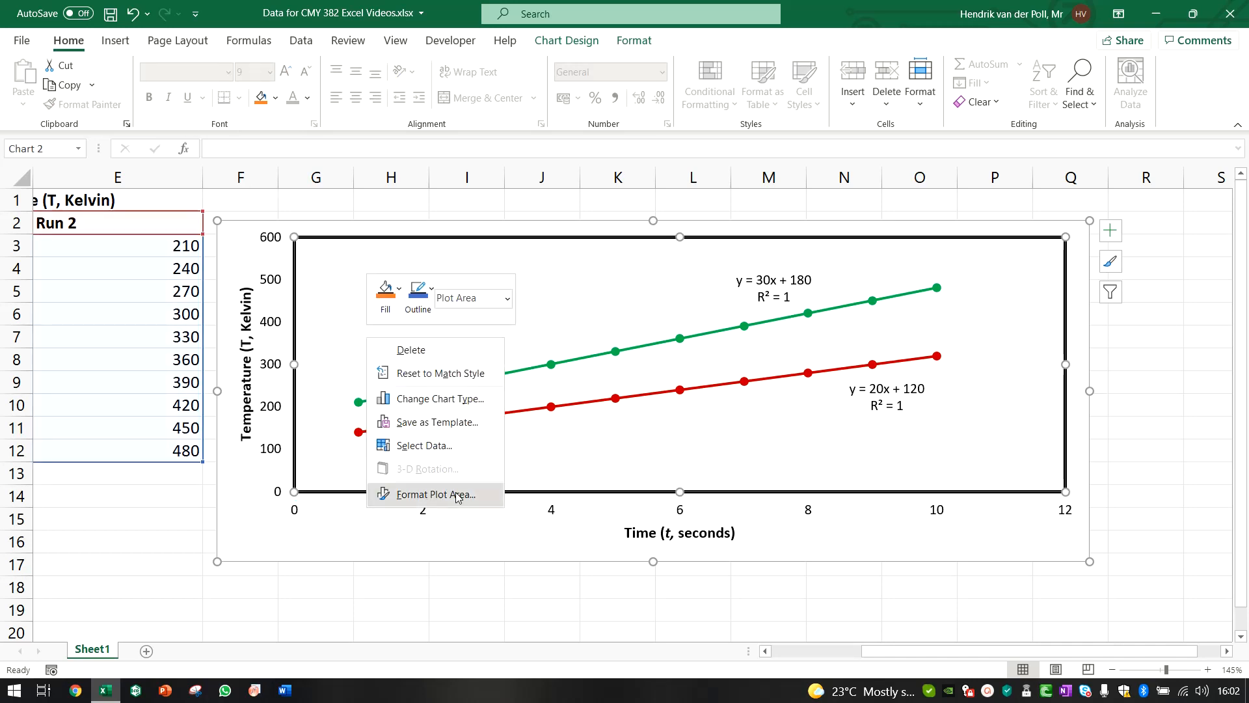
{"action": "left_click", "coordinate": [460, 492]}
{"action": "left_click", "coordinate": [1017, 282]}
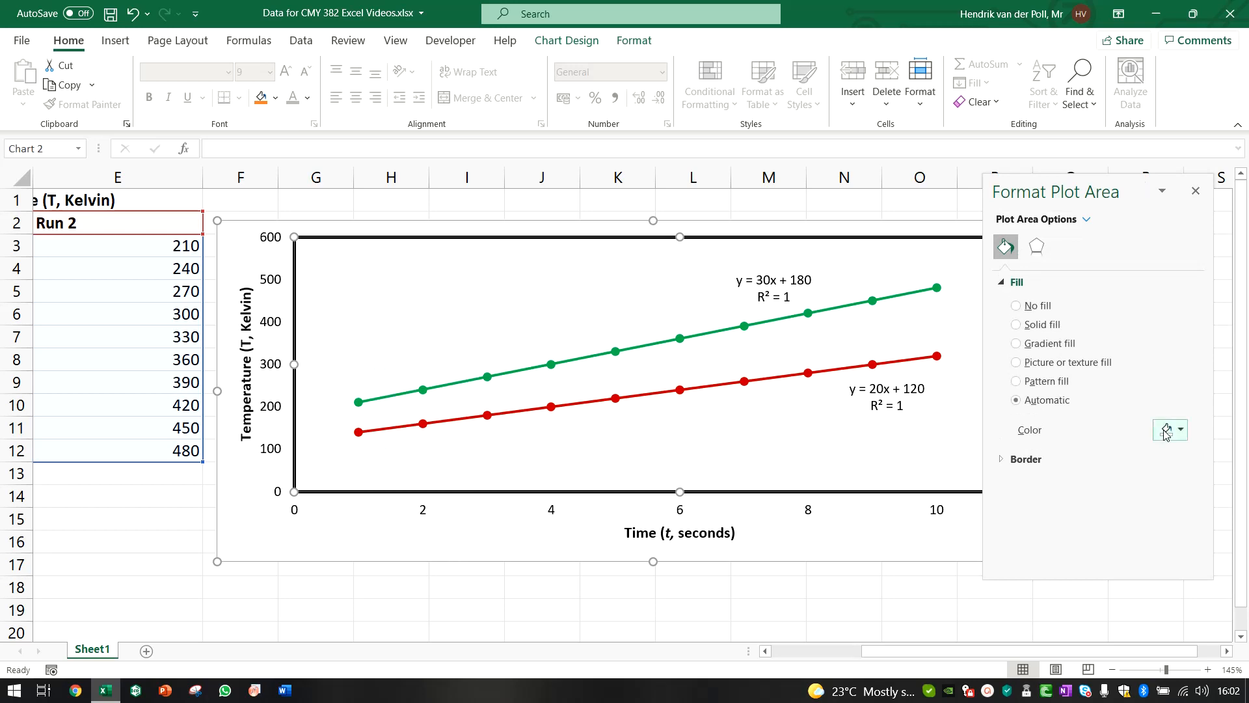
{"action": "left_click", "coordinate": [1168, 431]}
{"action": "left_click", "coordinate": [1148, 491]}
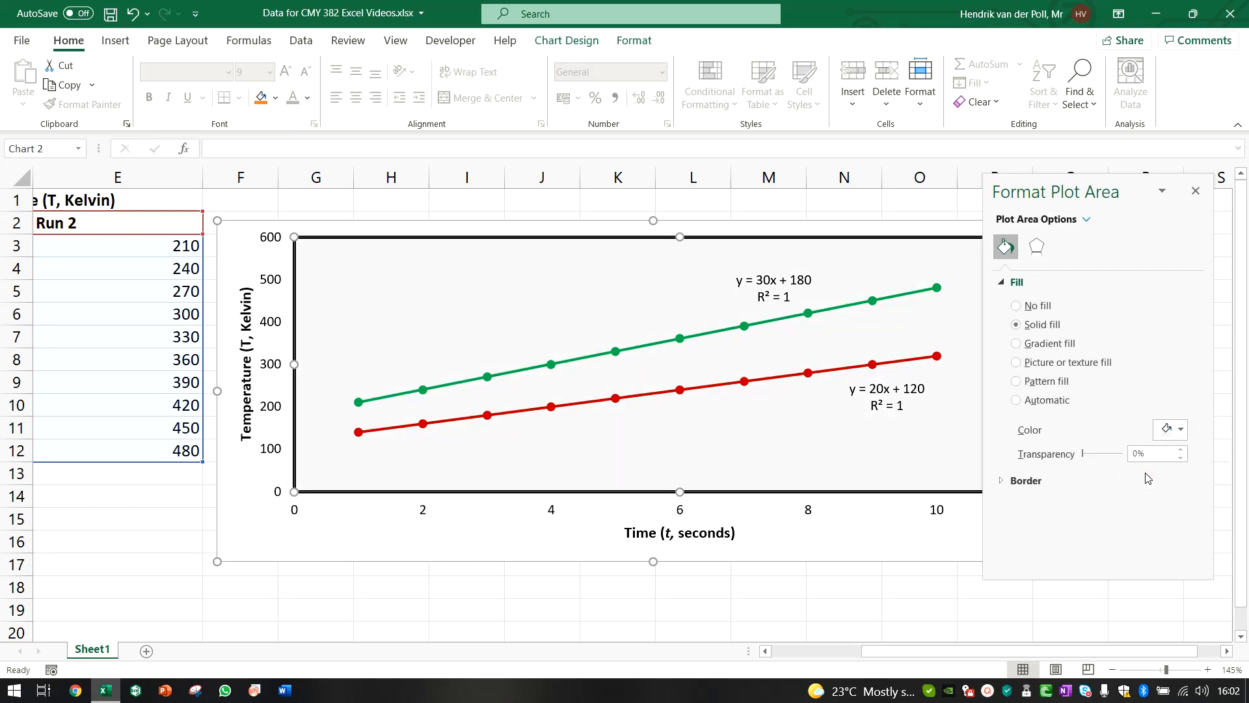
{"action": "left_click", "coordinate": [1170, 430]}
{"action": "left_click", "coordinate": [1174, 498]}
{"action": "left_click", "coordinate": [817, 545]}
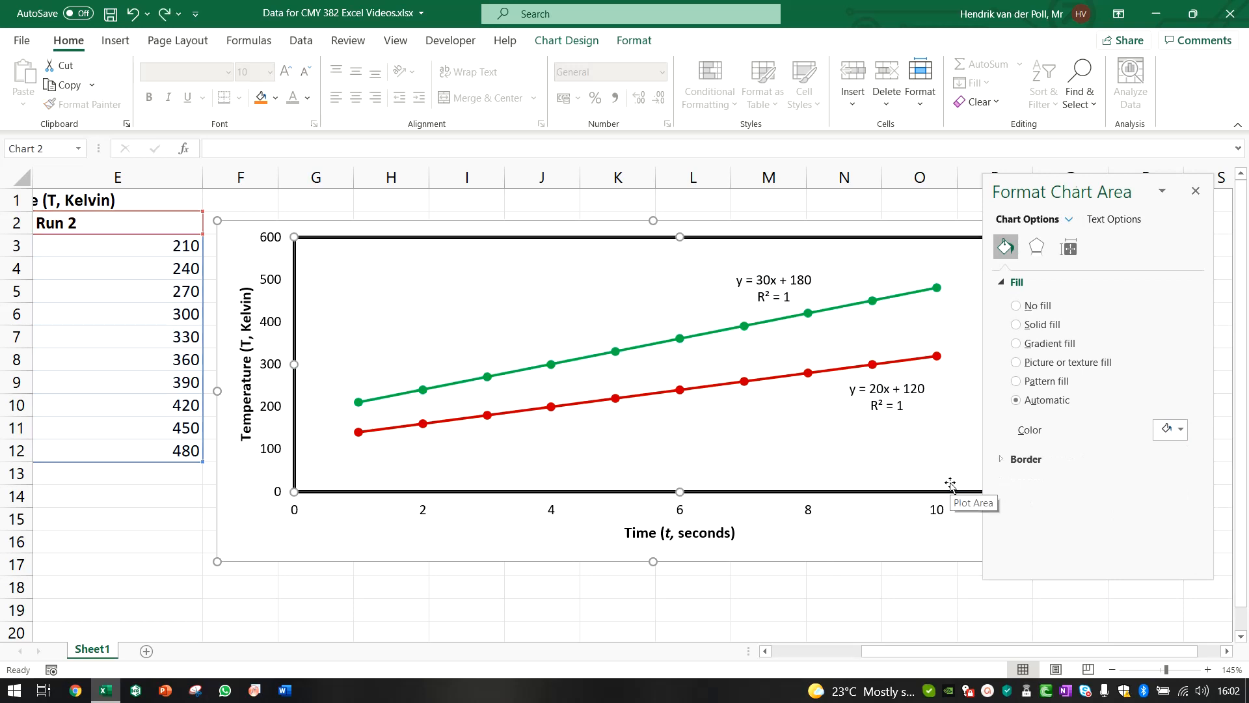
Undo the plot area fill changes and close the formatting pane.
{"action": "key", "text": "ctrl+z"}
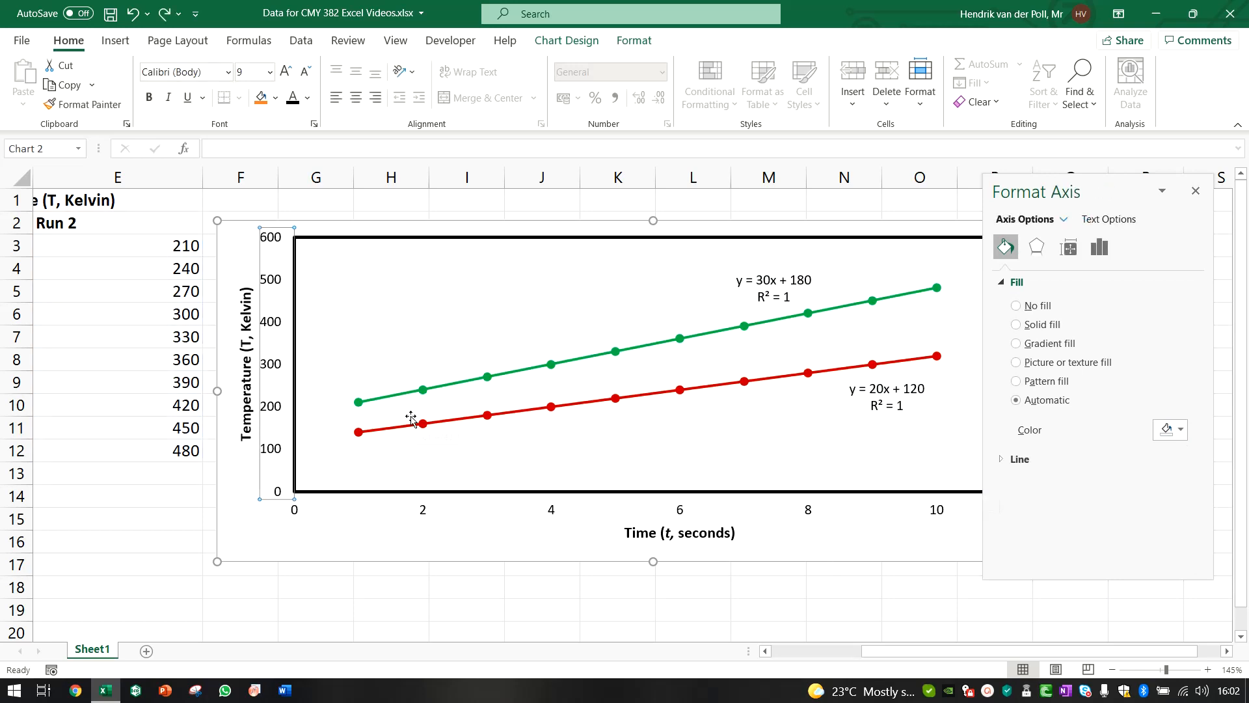
{"action": "left_click", "coordinate": [868, 546]}
{"action": "left_click", "coordinate": [1194, 191]}
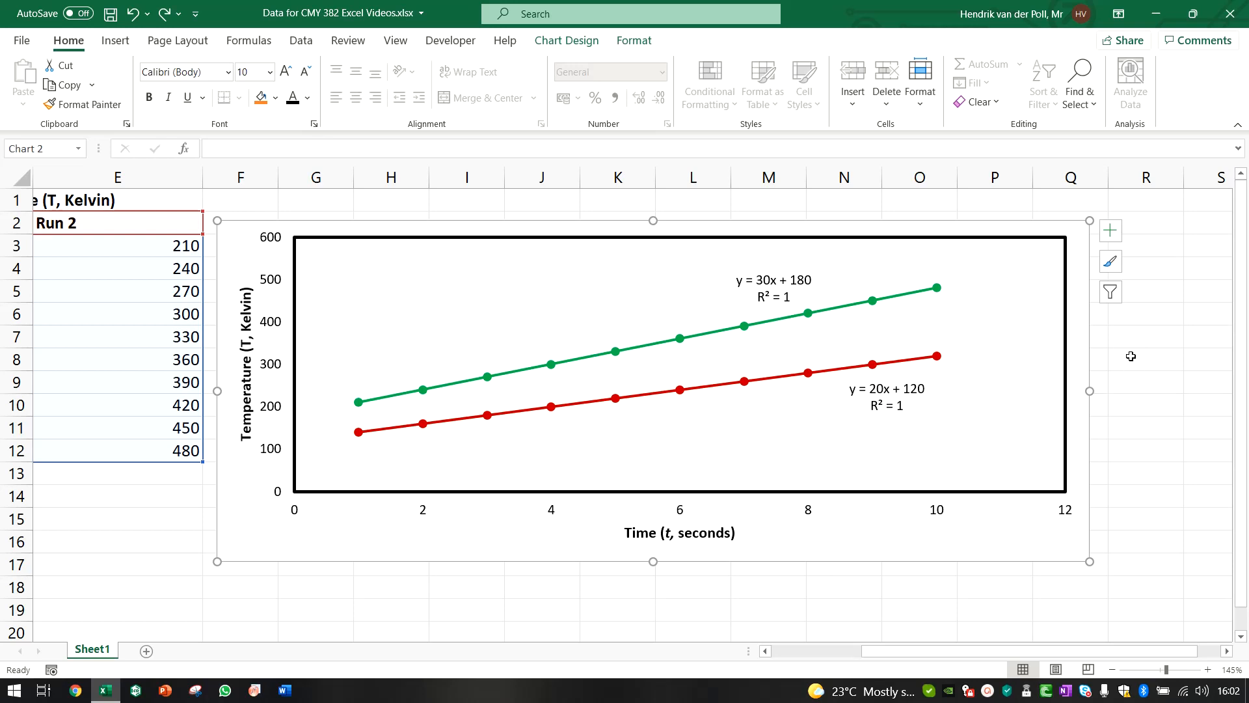
{"action": "left_click", "coordinate": [1114, 237]}
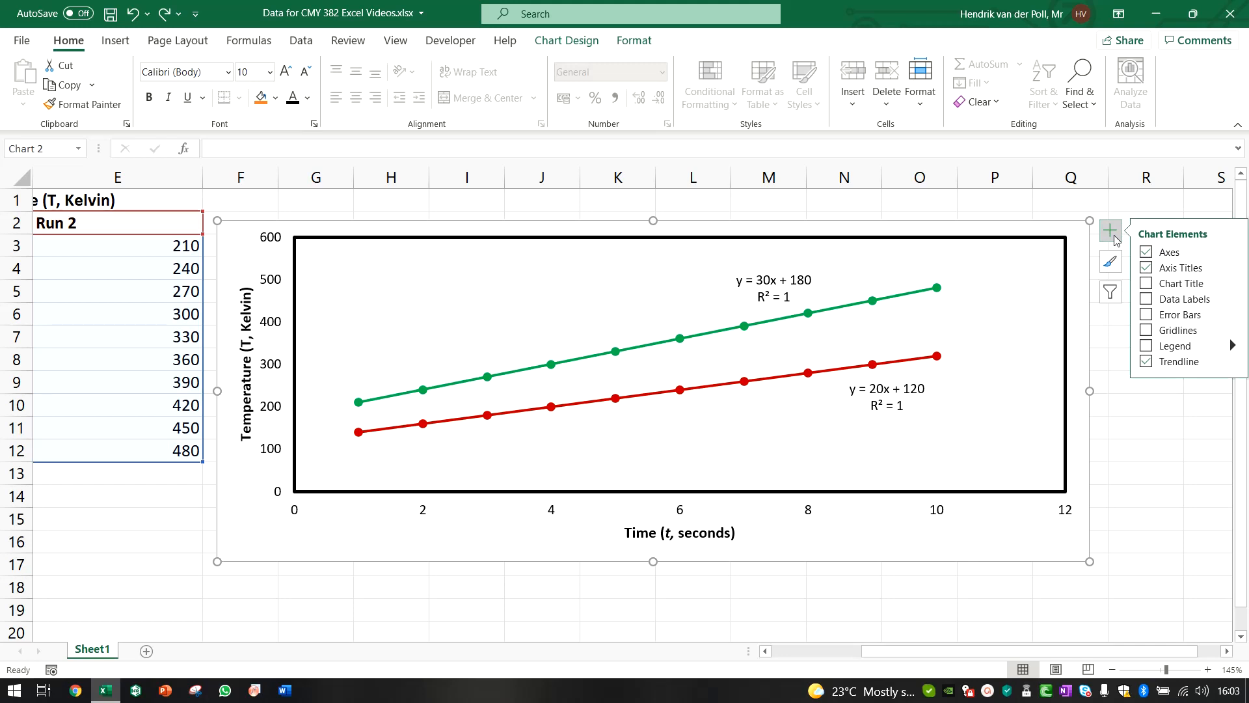
{"action": "left_click", "coordinate": [1115, 239]}
{"action": "left_click", "coordinate": [1129, 472]}
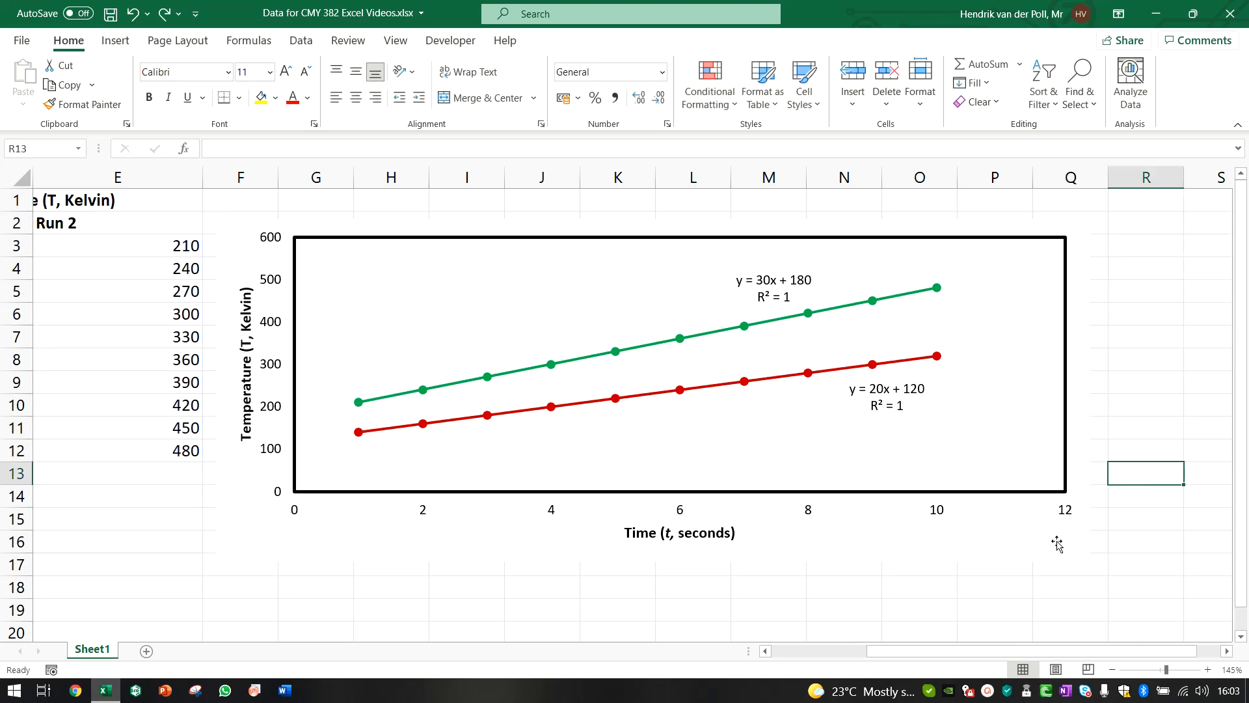
Add a legend to the temperature-against-time chart through its chart elements.
{"action": "left_click", "coordinate": [1093, 377]}
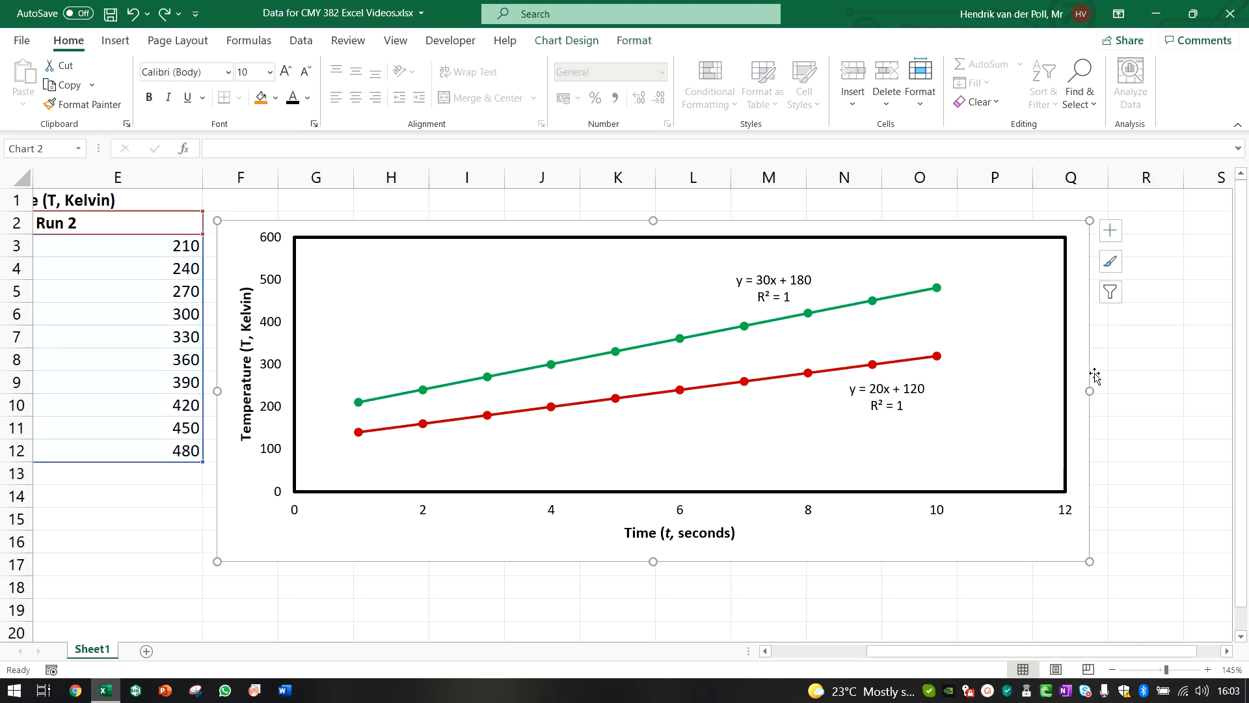
{"action": "left_click", "coordinate": [1116, 231]}
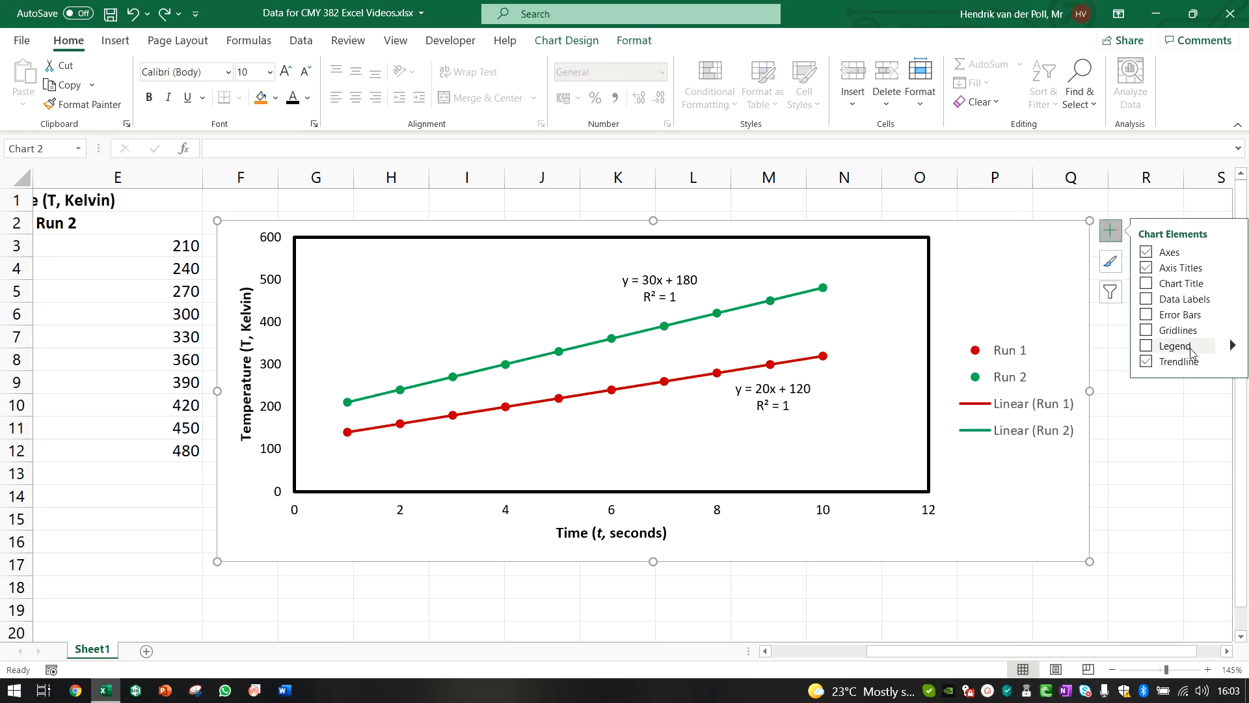
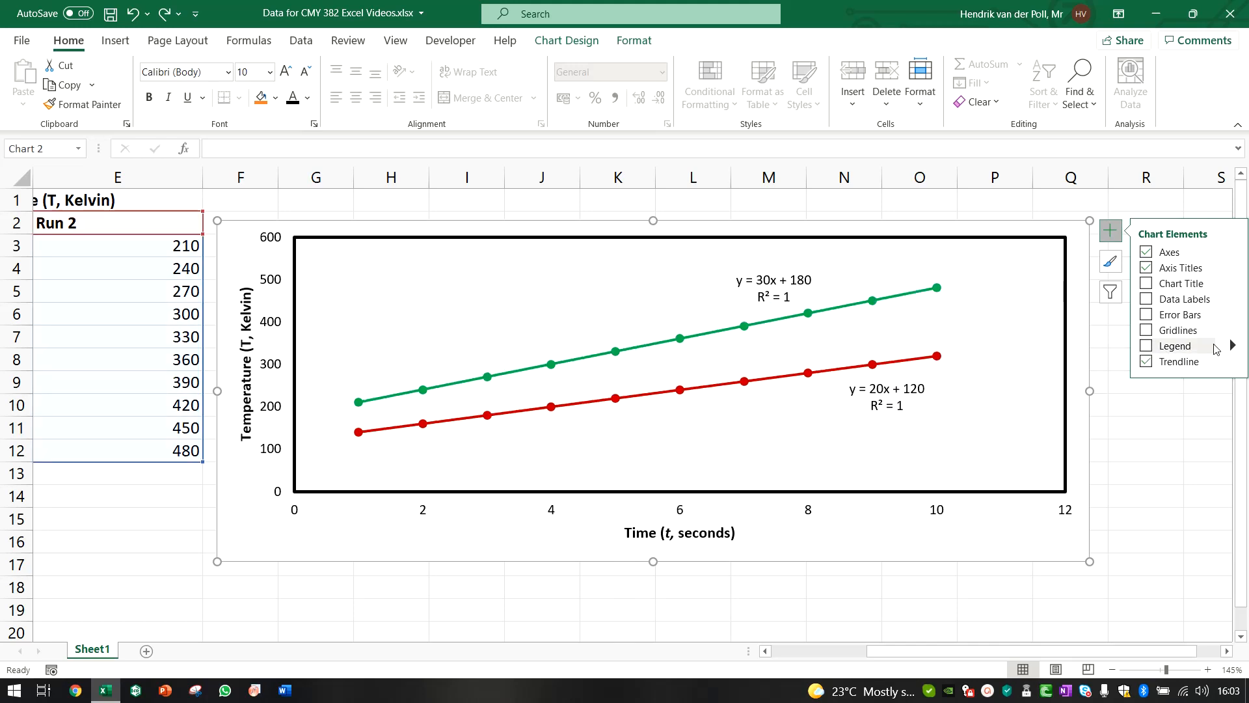
{"action": "left_click", "coordinate": [1188, 352]}
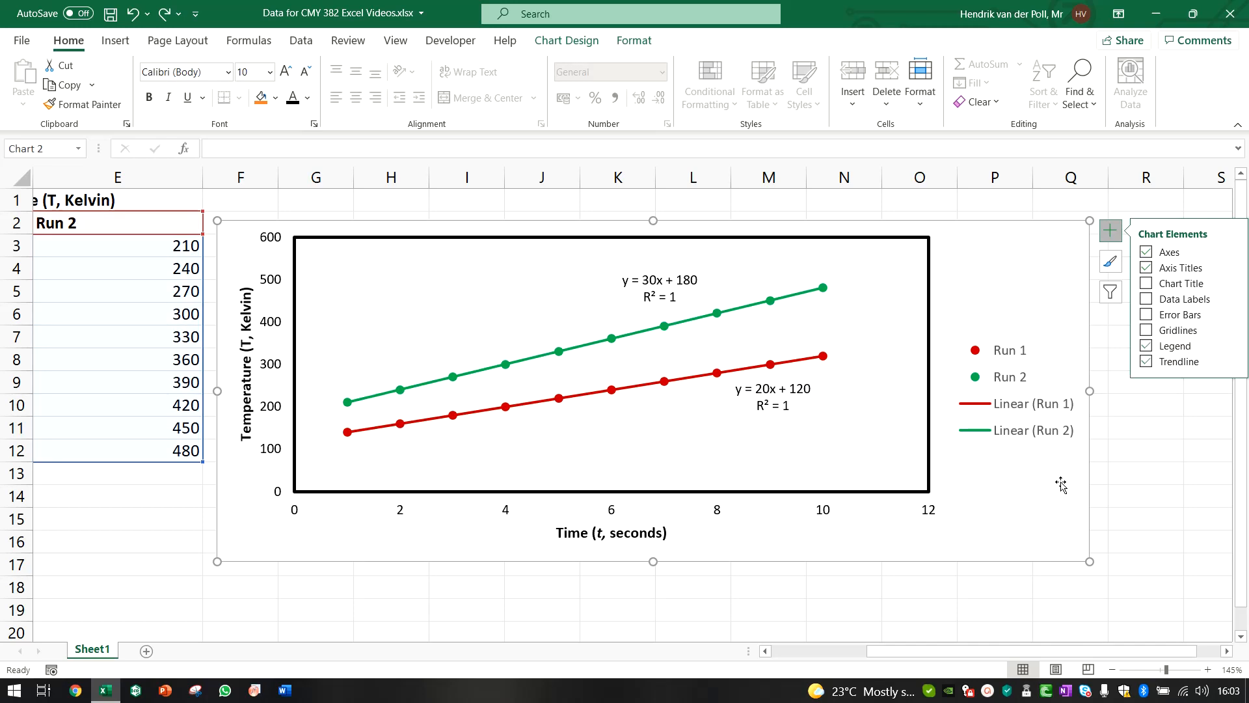
Make the legend text bold, leaving it without italics.
{"action": "left_click", "coordinate": [1017, 376]}
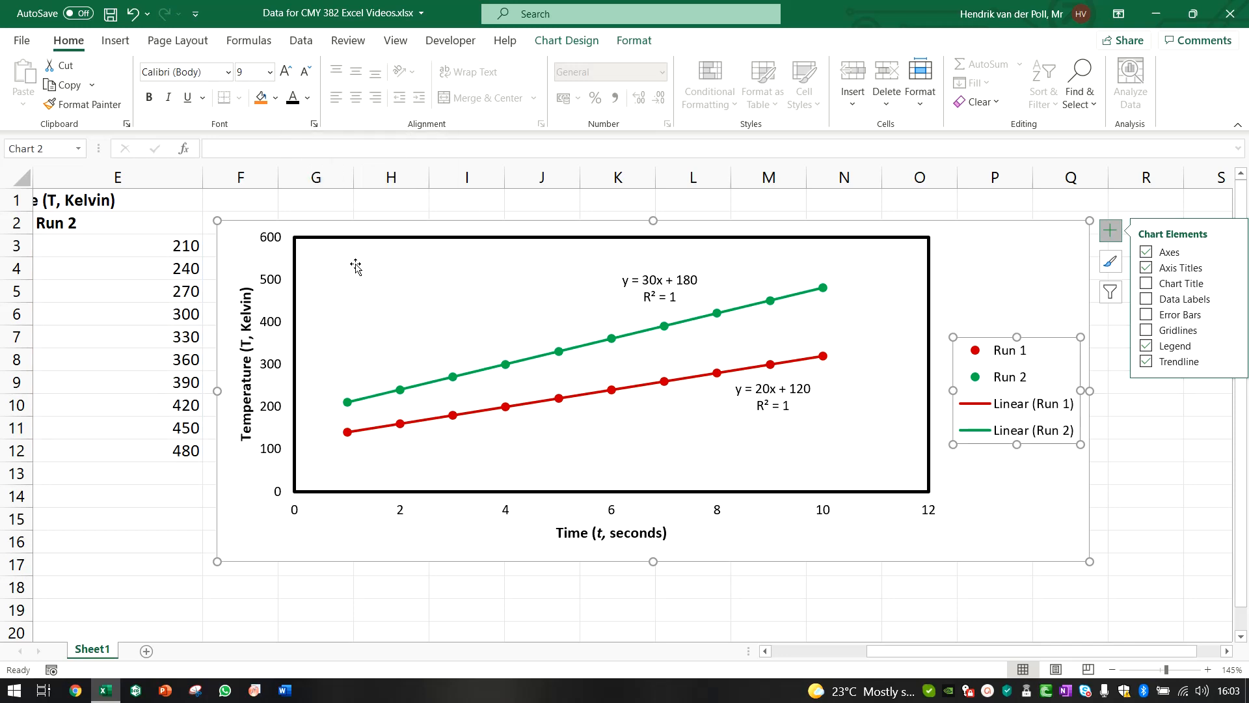
{"action": "left_click", "coordinate": [150, 98]}
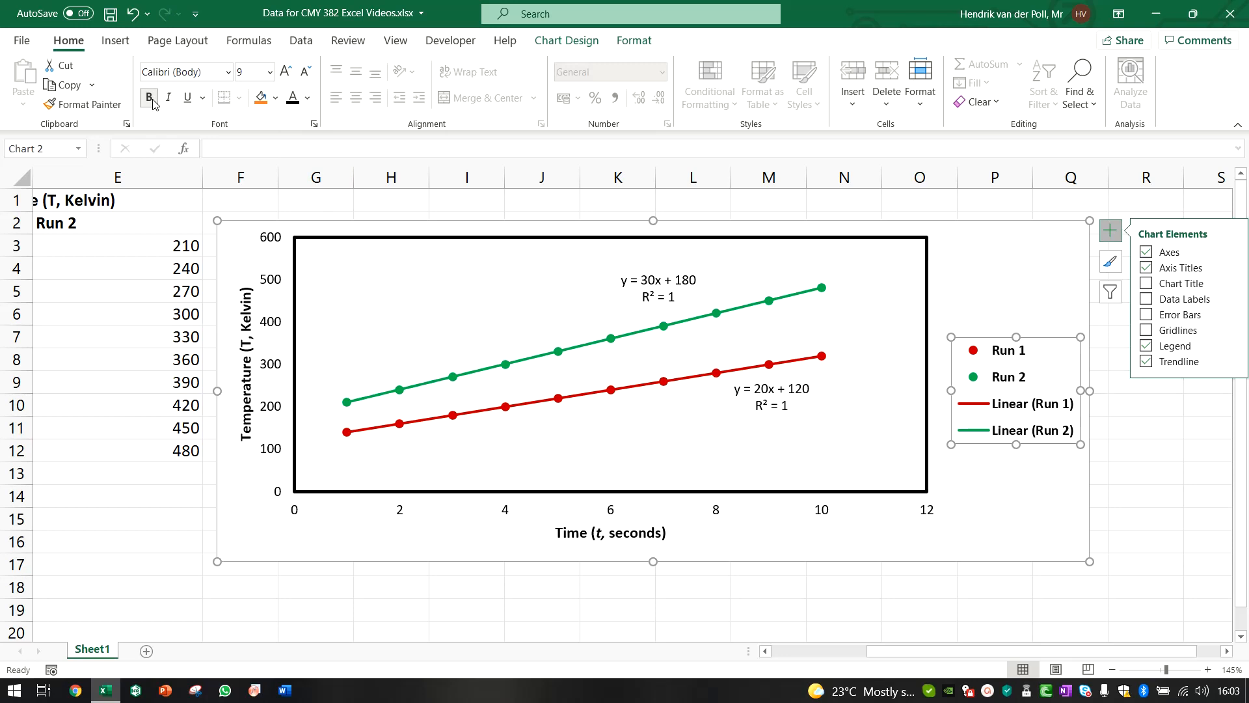
{"action": "left_click", "coordinate": [168, 104]}
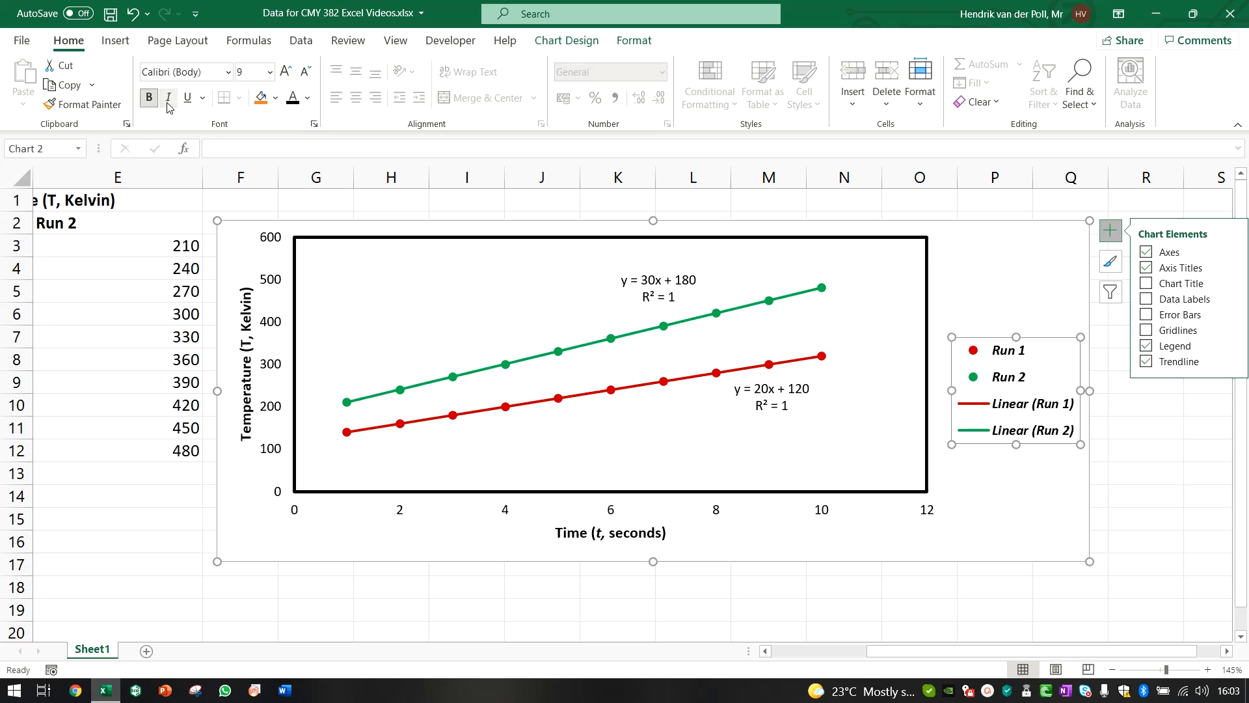
{"action": "left_click", "coordinate": [168, 104]}
Try the Top, Bottom, Left and Top Right positions for the legend and return it to Right.
{"action": "right_click", "coordinate": [1040, 355]}
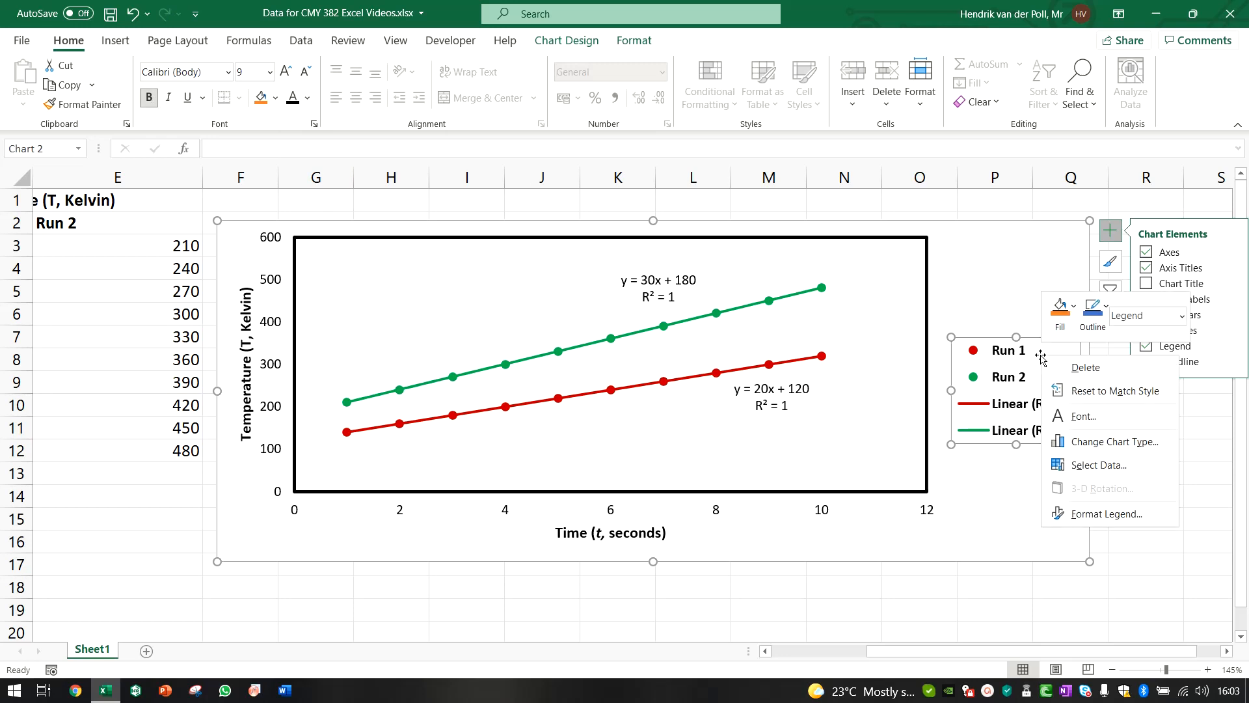
{"action": "left_click", "coordinate": [1105, 514]}
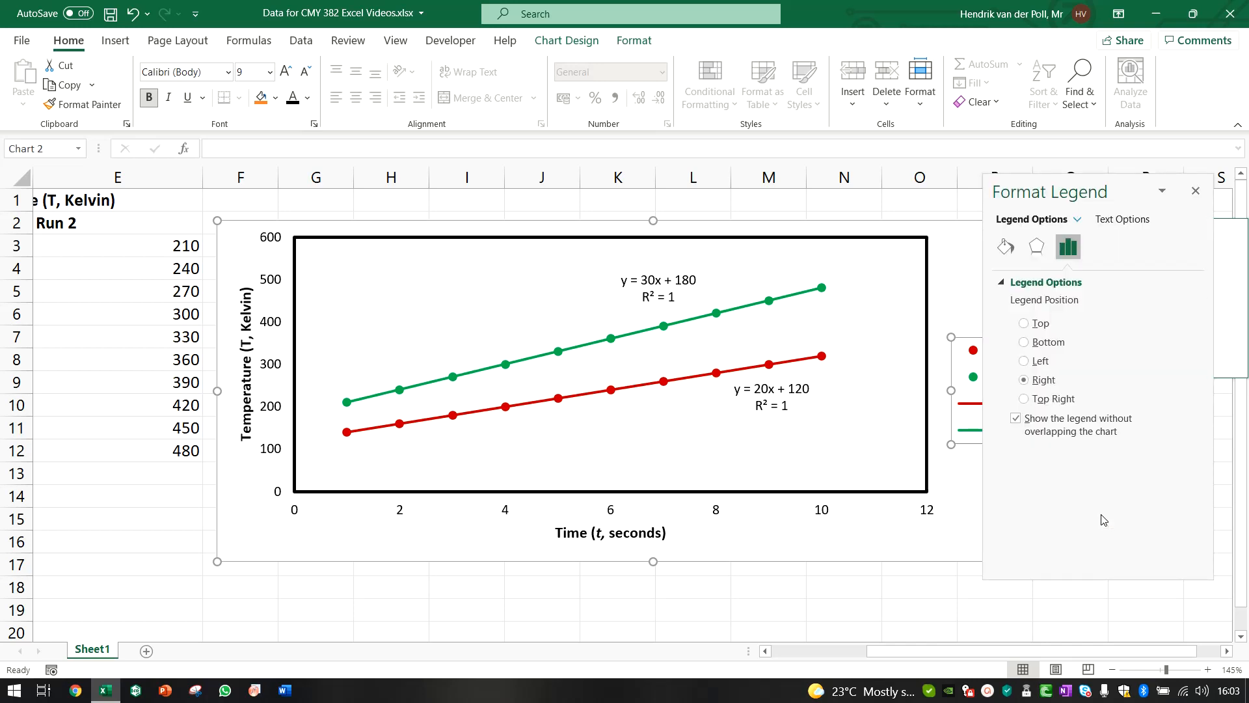
{"action": "left_click_drag", "start_coordinate": [1045, 182], "coordinate": [1088, 178]}
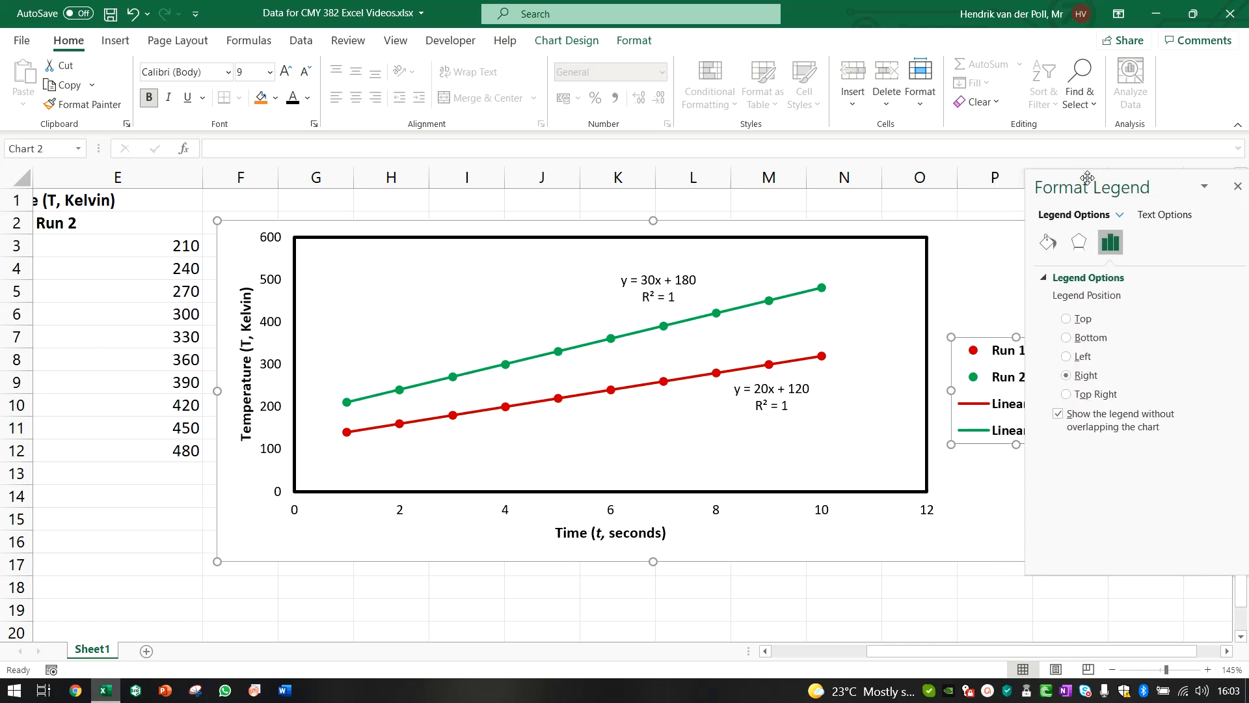
{"action": "left_click", "coordinate": [1083, 324]}
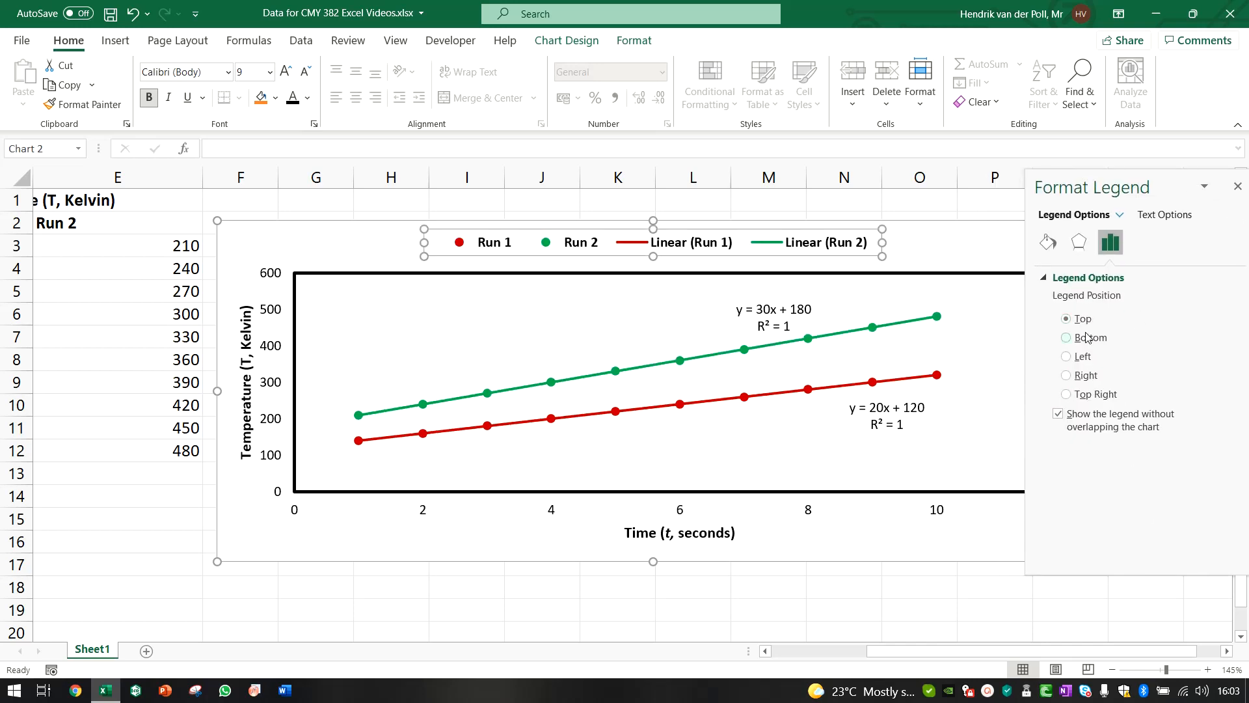
{"action": "left_click", "coordinate": [1090, 343]}
{"action": "left_click", "coordinate": [1089, 360]}
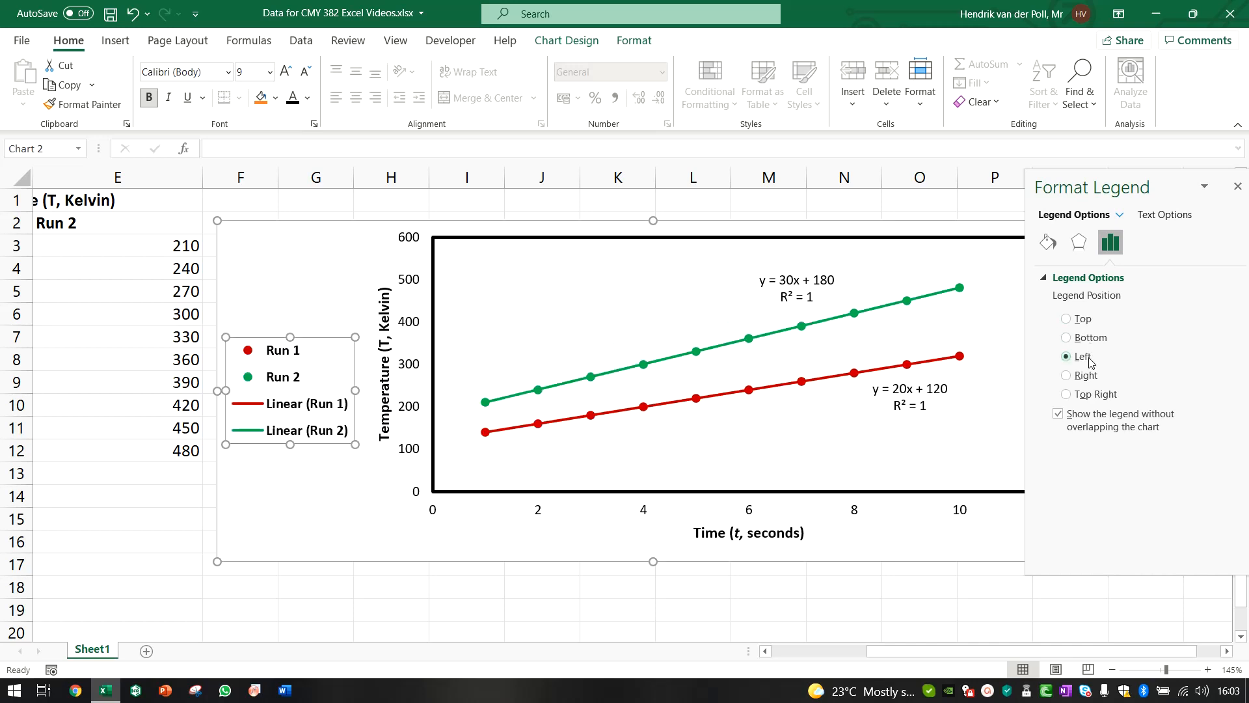
{"action": "left_click", "coordinate": [1092, 379]}
{"action": "left_click", "coordinate": [1094, 398]}
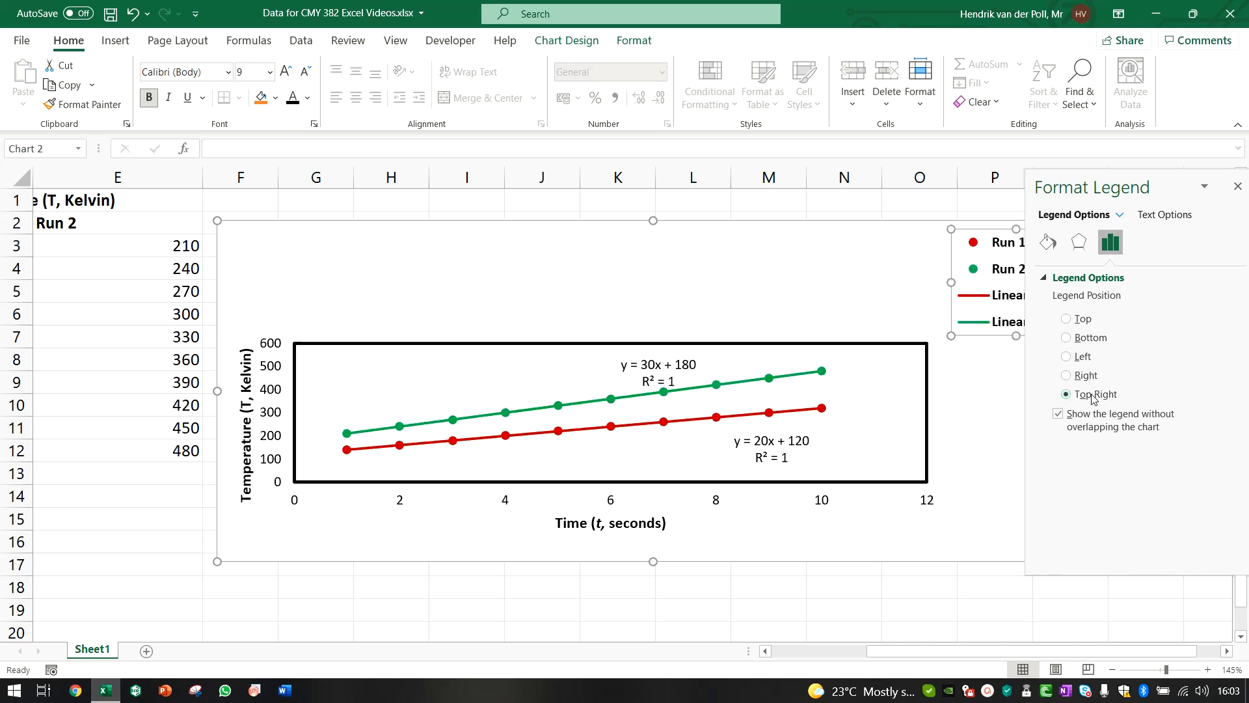
{"action": "left_click", "coordinate": [1094, 377]}
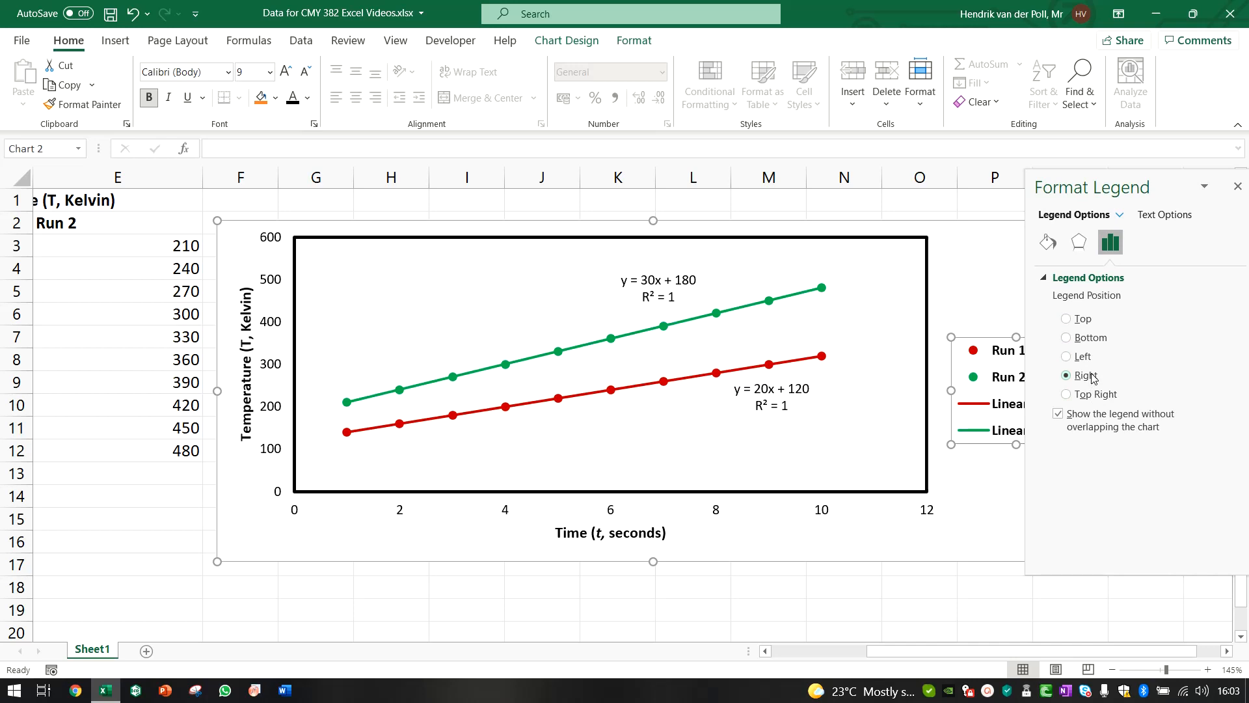
Try a solid orange fill on the legend and replace it with a white one.
{"action": "left_click", "coordinate": [1048, 242]}
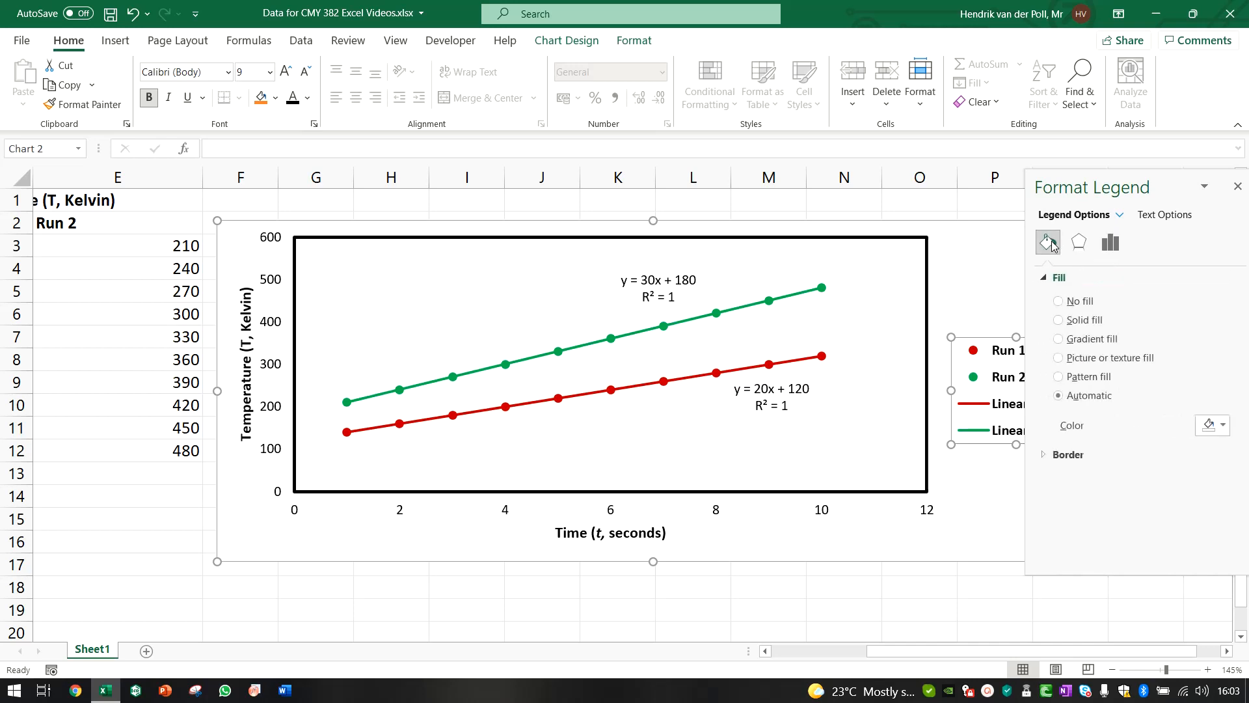
{"action": "left_click", "coordinate": [1222, 427]}
{"action": "left_click", "coordinate": [1187, 468]}
{"action": "left_click", "coordinate": [1222, 425]}
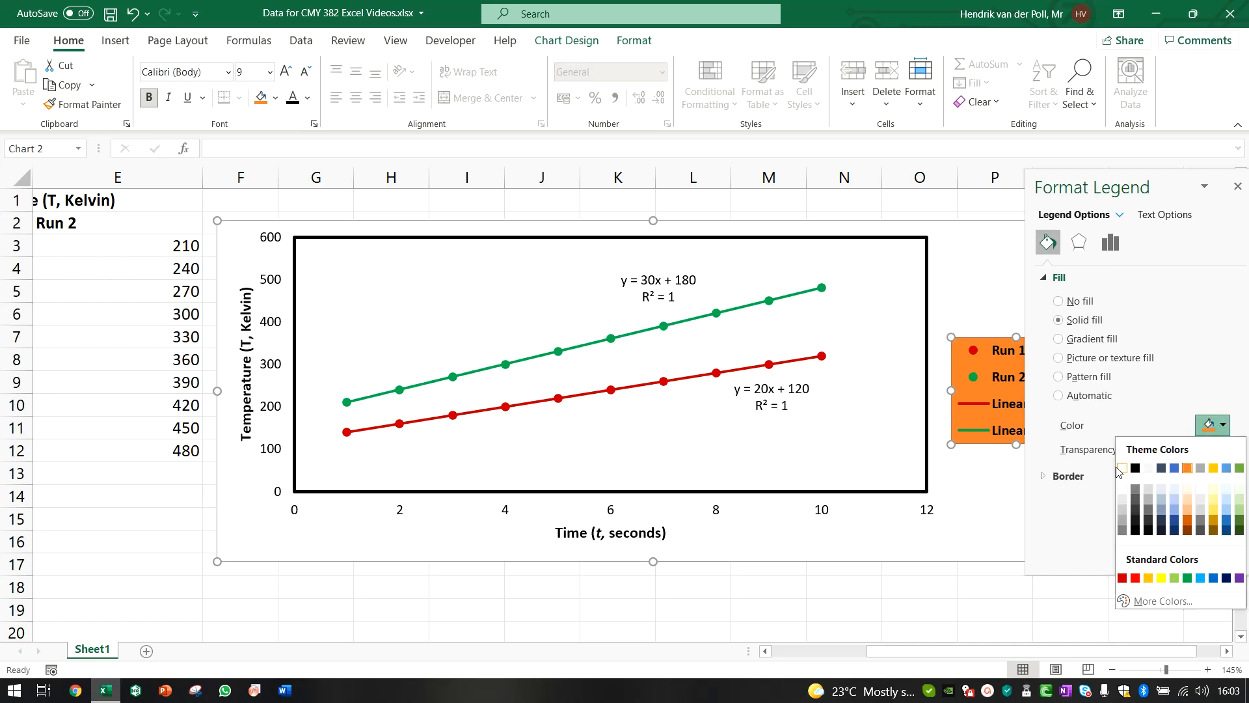
{"action": "left_click", "coordinate": [1123, 471]}
Try a solid line border around the legend and undo it.
{"action": "left_click", "coordinate": [1123, 471]}
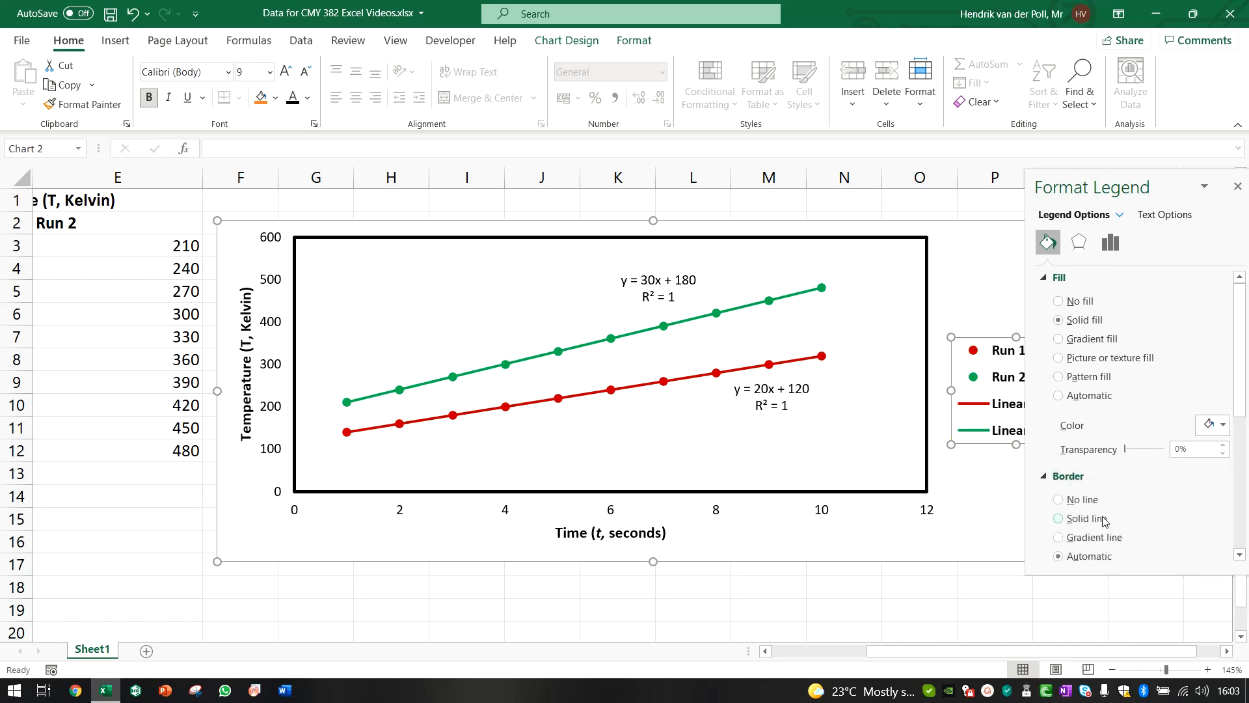
{"action": "left_click", "coordinate": [993, 498]}
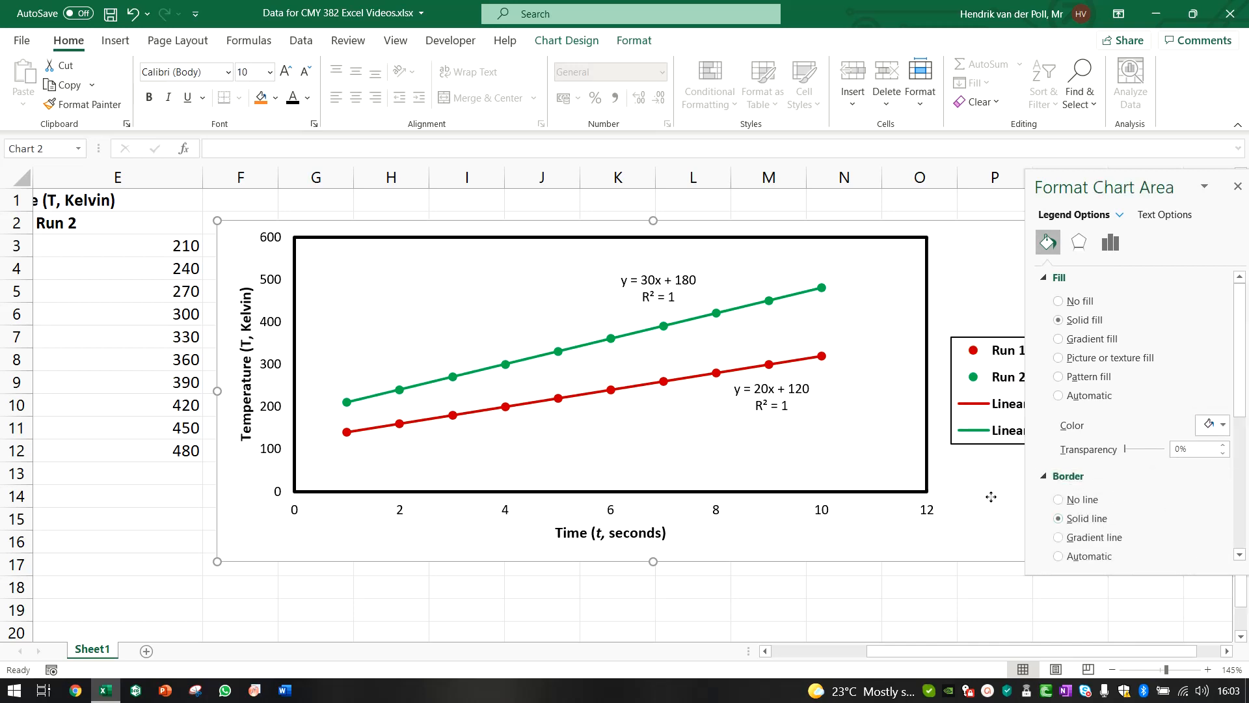
{"action": "key", "text": "ctrl+z"}
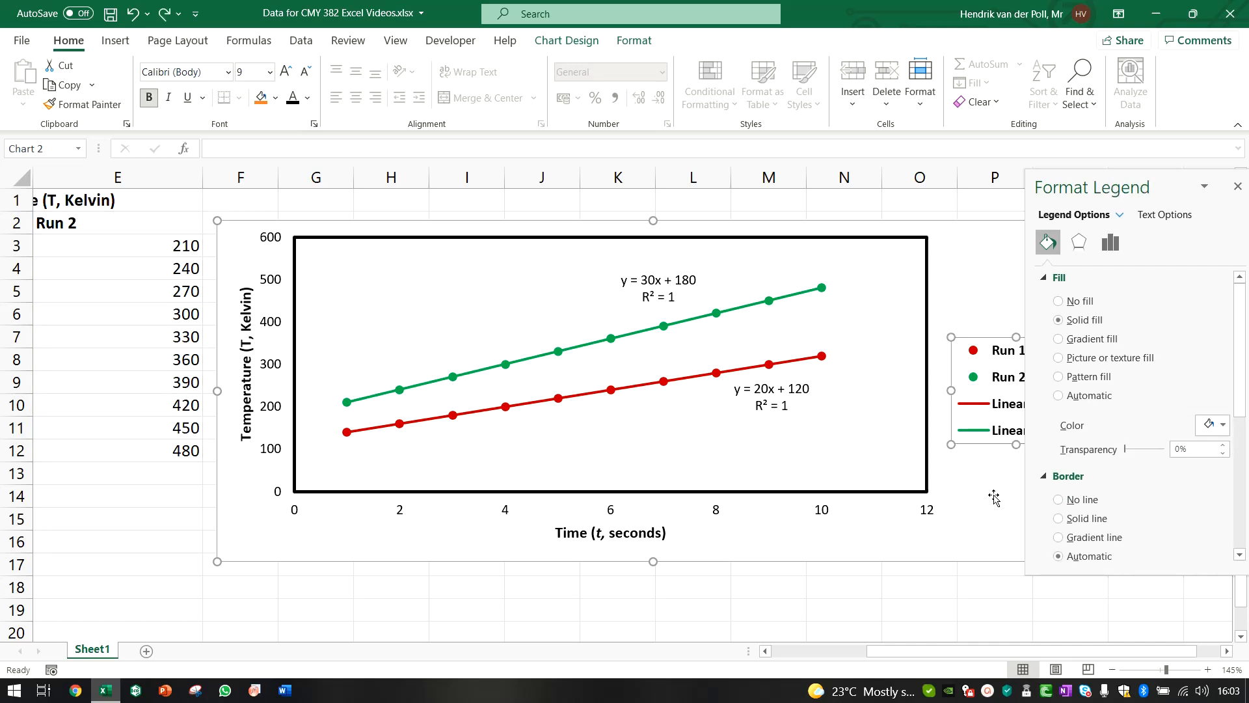
Reposition the chart slightly higher beside the data, close the formatting pane and deselect the chart.
{"action": "left_click_drag", "start_coordinate": [296, 271], "coordinate": [167, 265]}
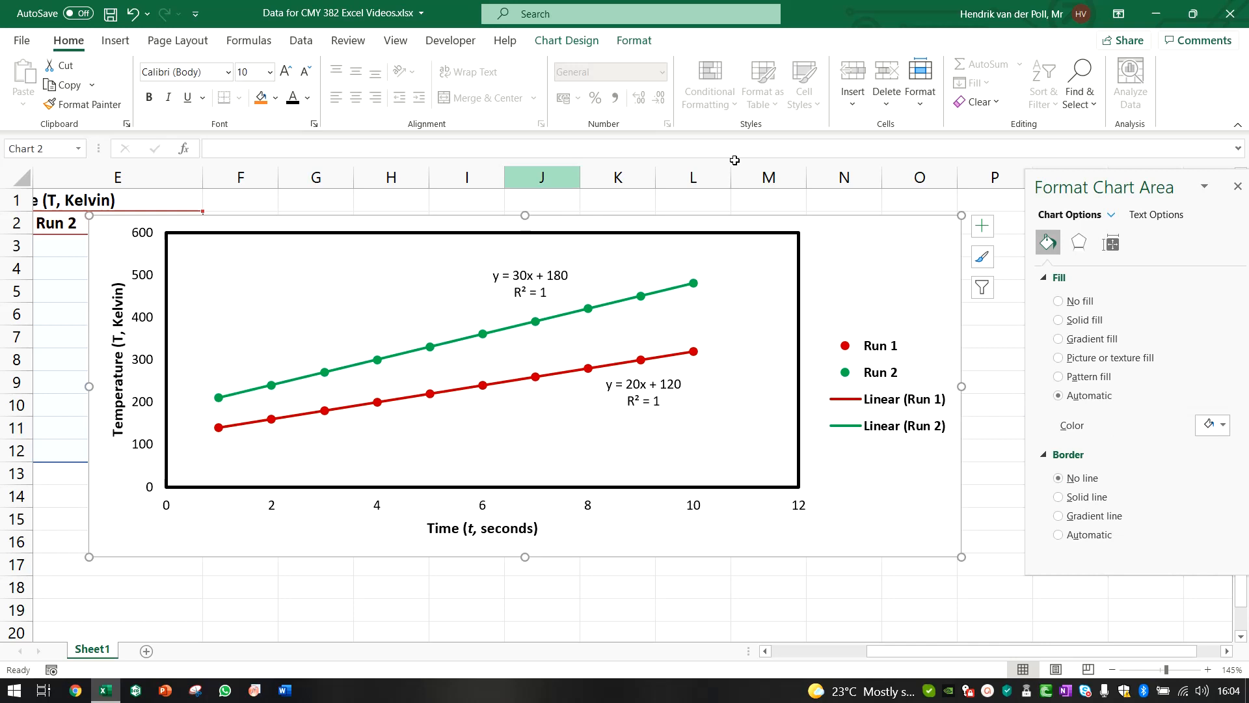
{"action": "left_click", "coordinate": [1239, 187]}
{"action": "key", "text": "ctrl+z"}
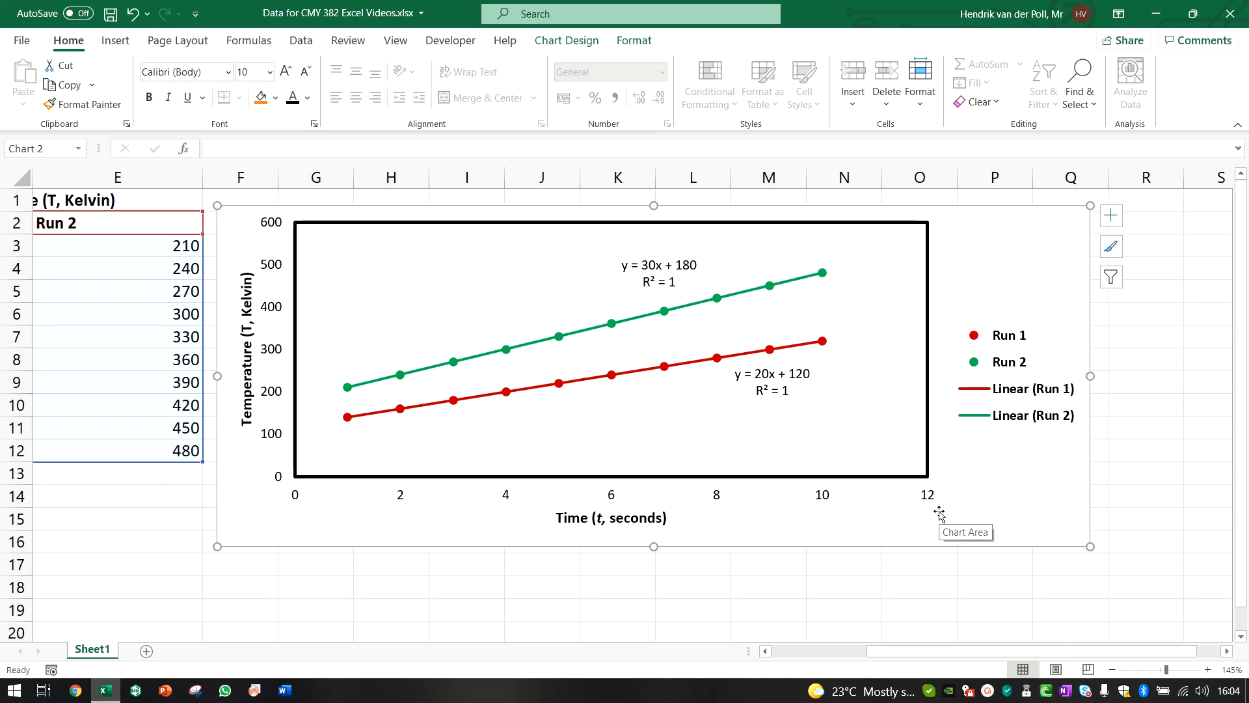
{"action": "left_click", "coordinate": [854, 609]}
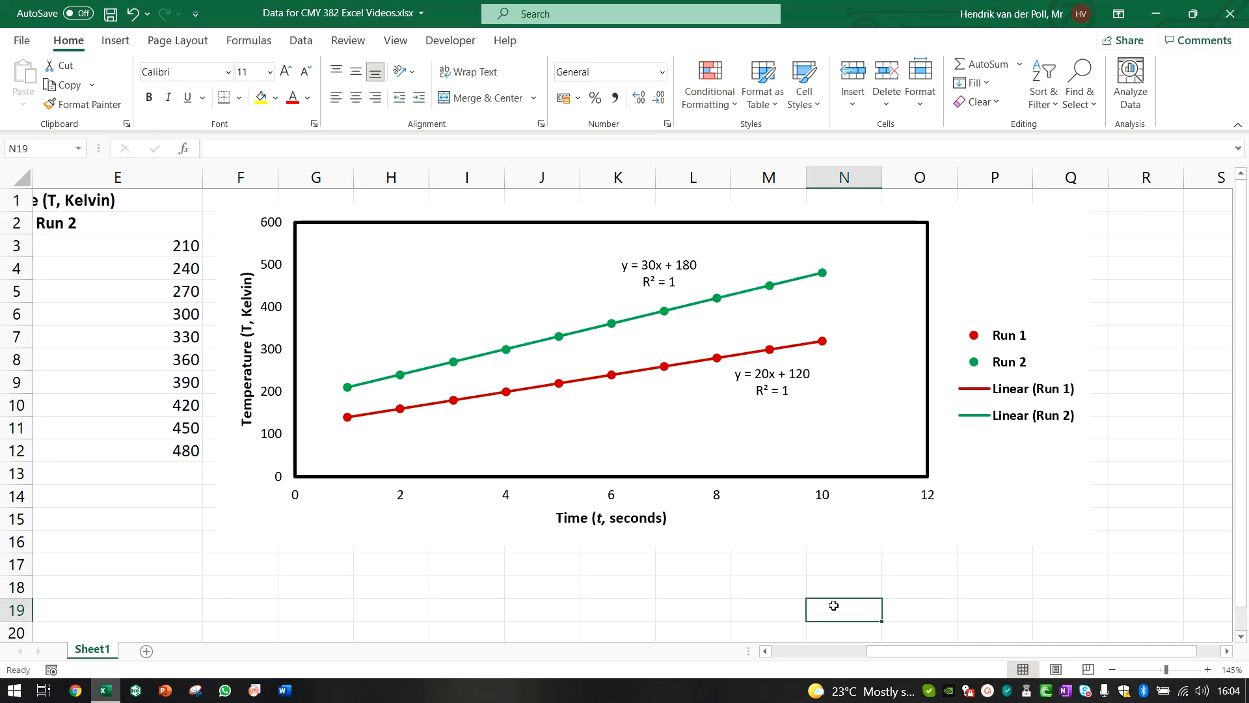
{"action": "right_click", "coordinate": [798, 520]}
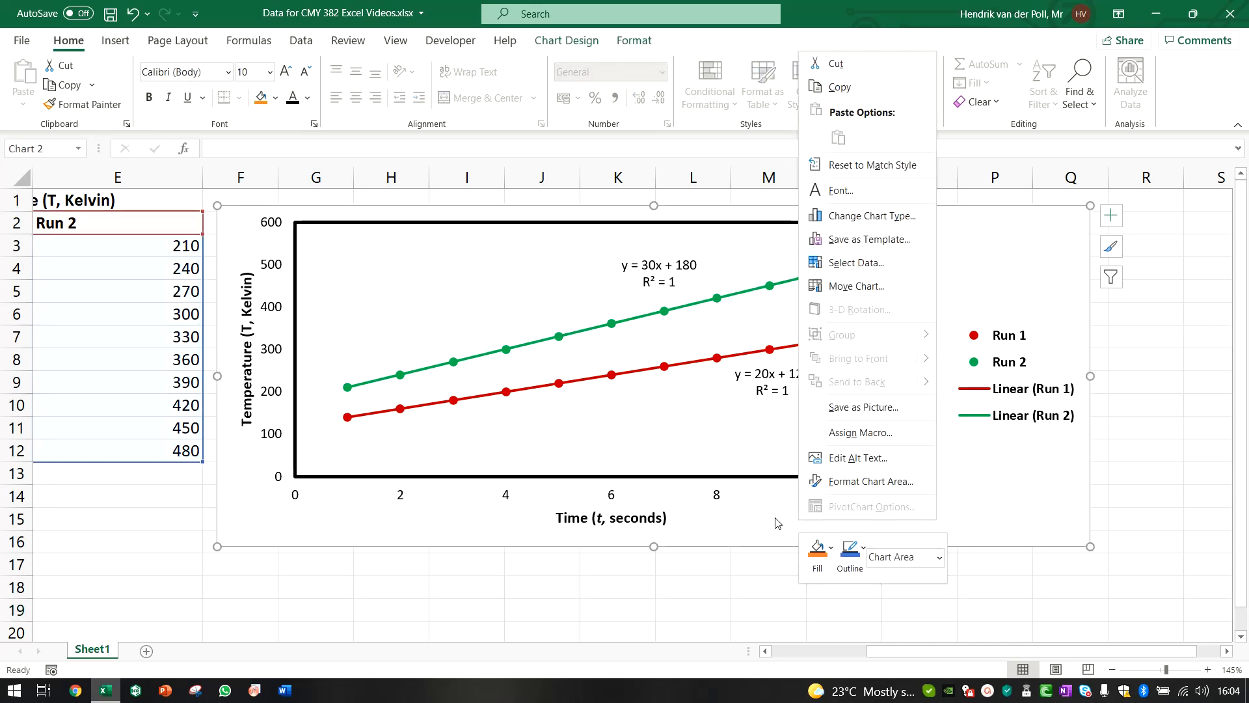
{"action": "key", "text": "Escape"}
{"action": "left_click", "coordinate": [772, 570]}
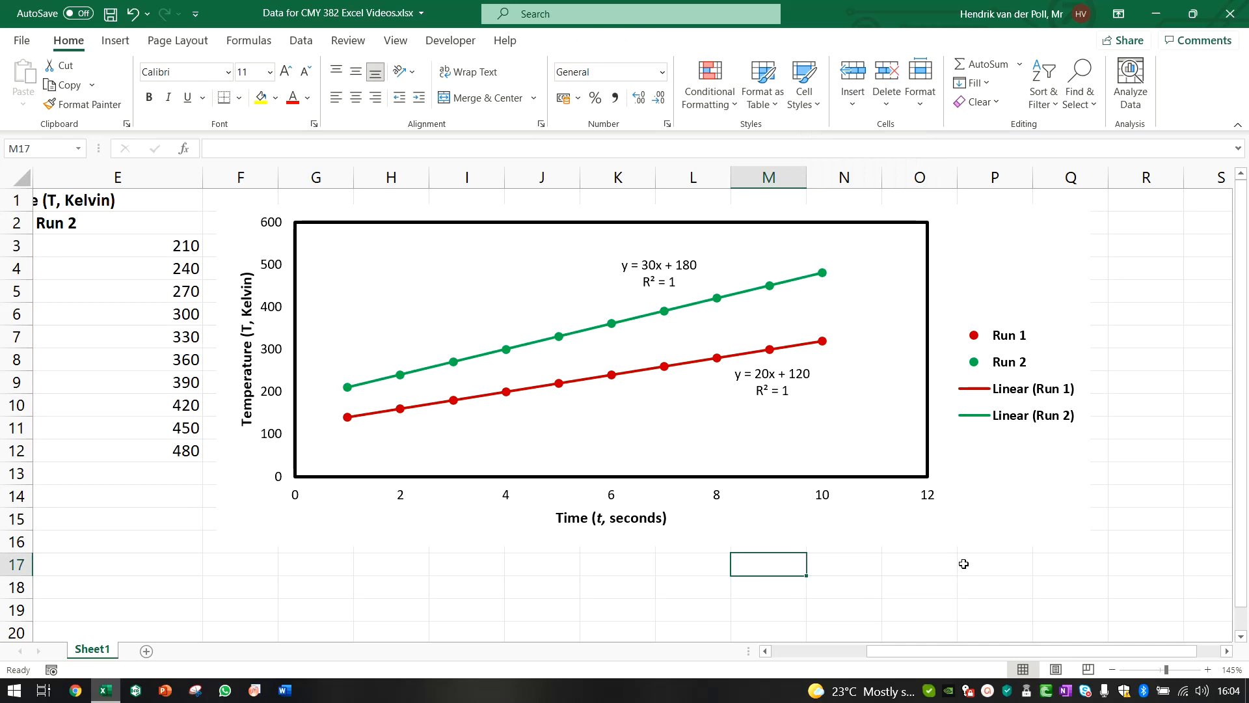
Try the No Fill option on the chart area and shift the chart slightly.
{"action": "left_click", "coordinate": [823, 538]}
{"action": "right_click", "coordinate": [823, 538]}
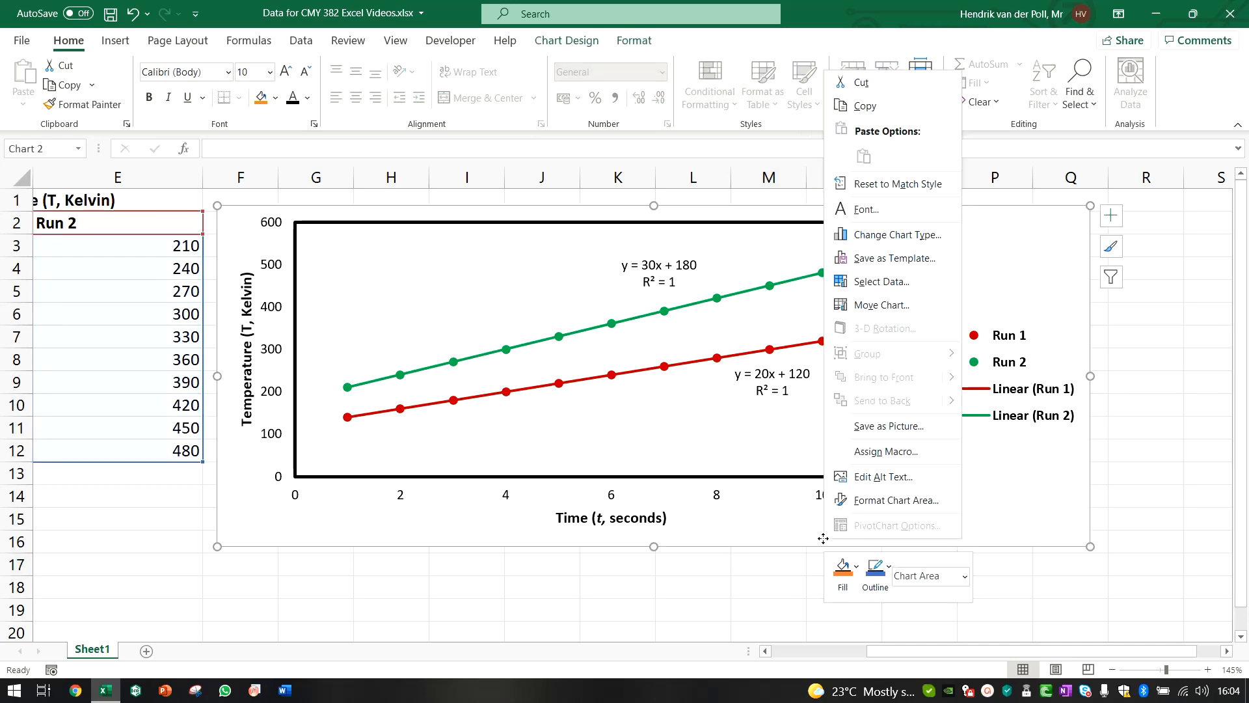
{"action": "left_click", "coordinate": [857, 569]}
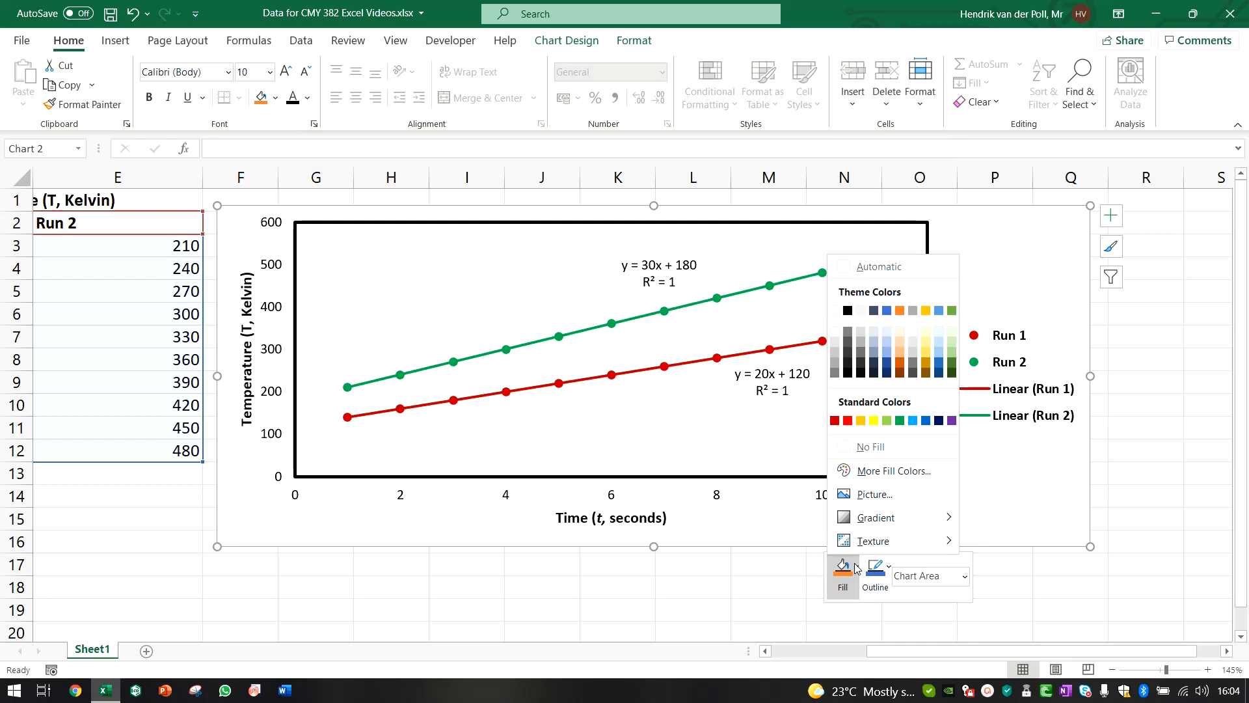
{"action": "left_click", "coordinate": [881, 445]}
{"action": "left_click", "coordinate": [773, 608]}
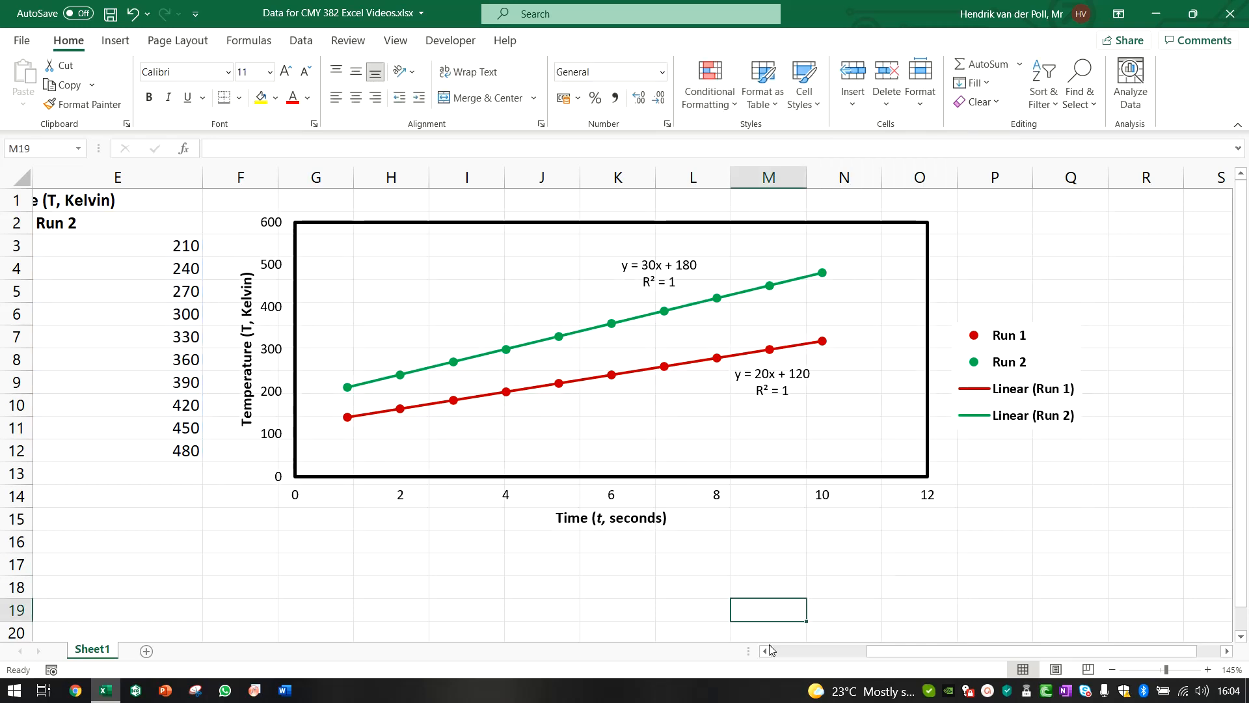
{"action": "left_click", "coordinate": [724, 537]}
{"action": "left_click_drag", "start_coordinate": [725, 532], "coordinate": [709, 506]}
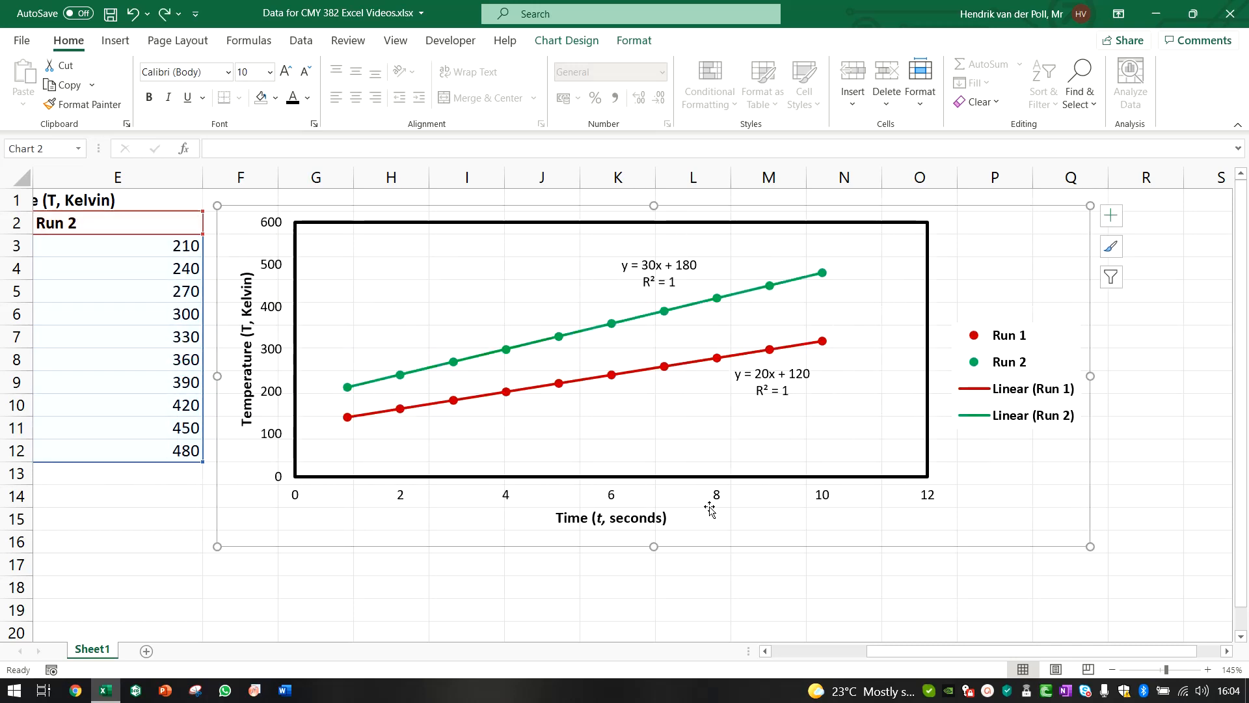
Place the chart over the Run 2 data, set the chart area to No Fill, and return it beside the data.
{"action": "left_click_drag", "start_coordinate": [757, 521], "coordinate": [643, 517]}
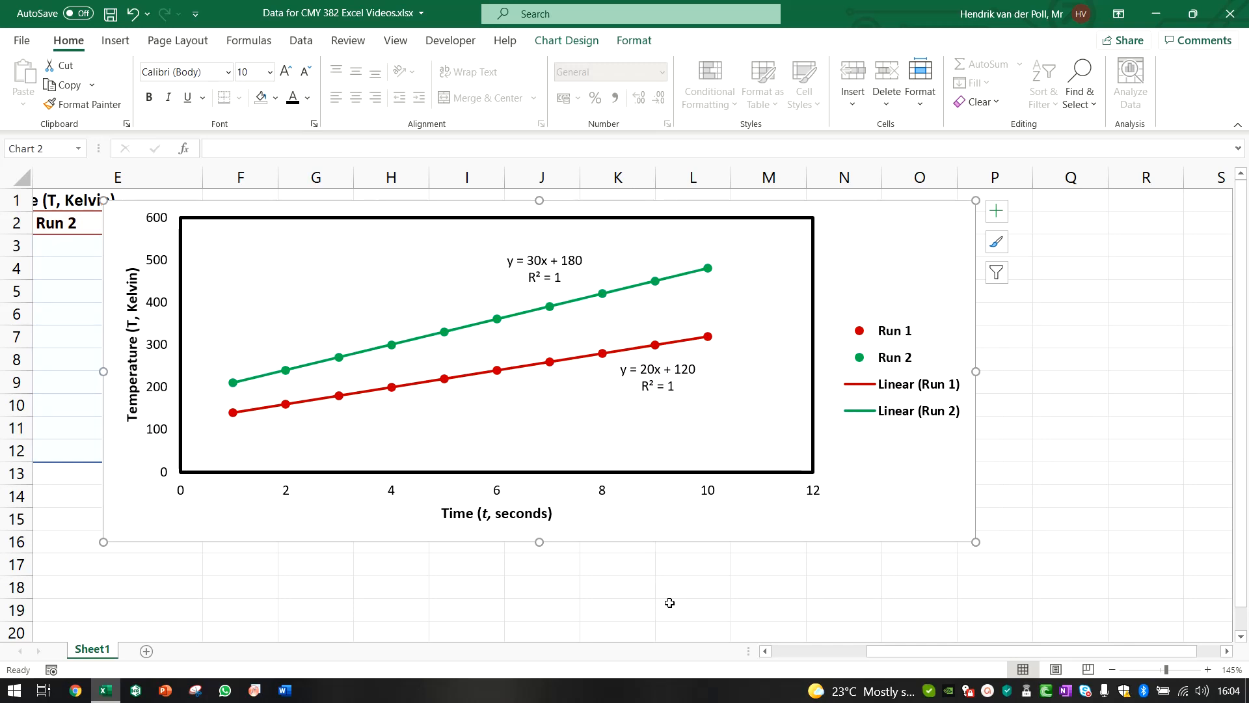
{"action": "right_click", "coordinate": [667, 518]}
{"action": "left_click", "coordinate": [699, 548]}
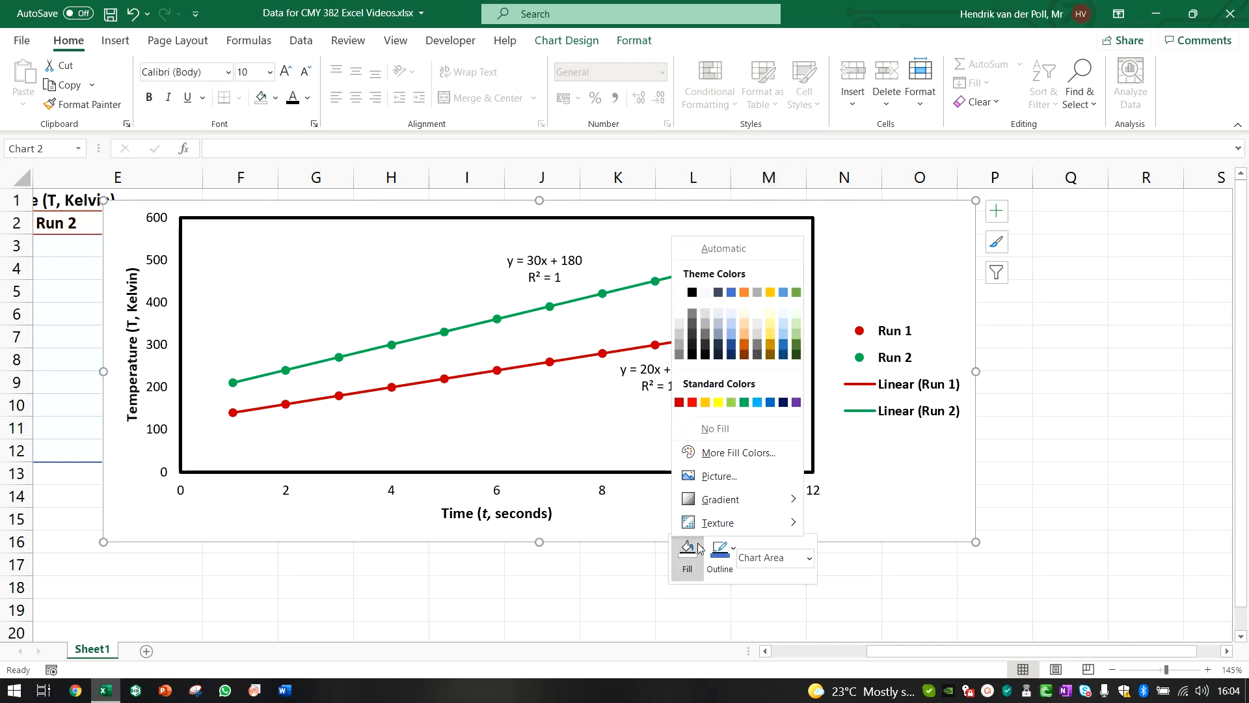
{"action": "left_click", "coordinate": [712, 428]}
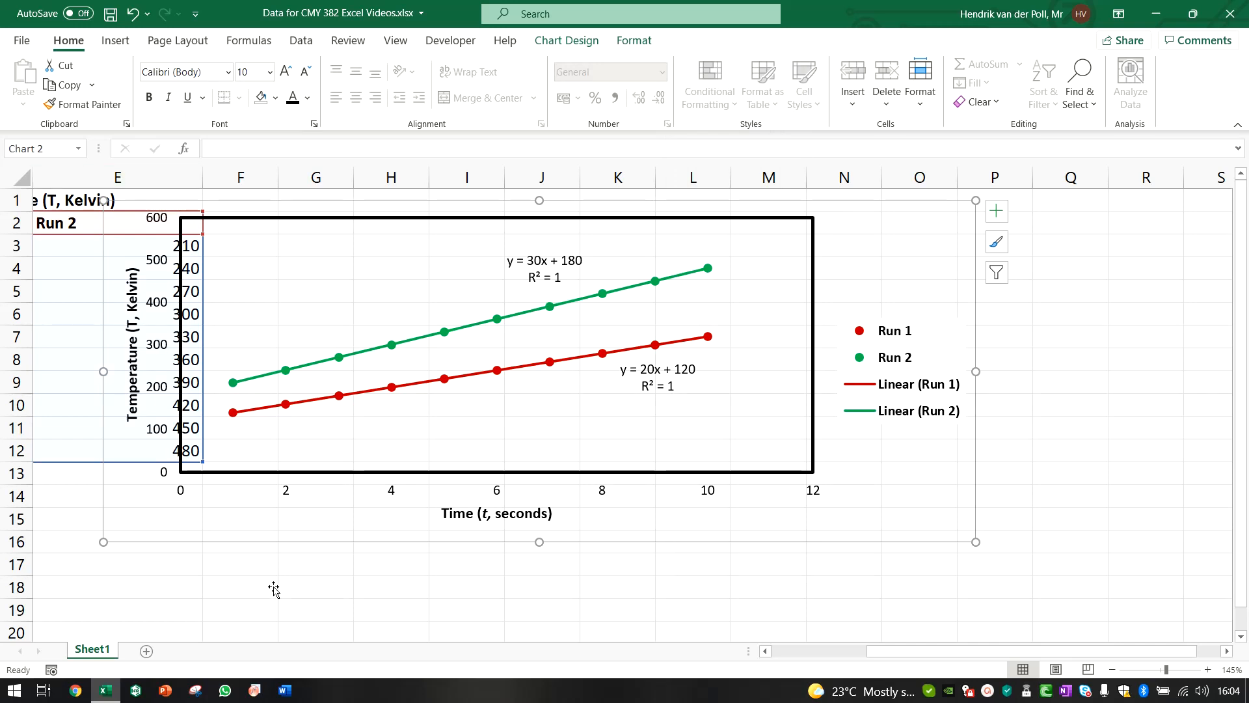
{"action": "left_click_drag", "start_coordinate": [185, 518], "coordinate": [322, 514]}
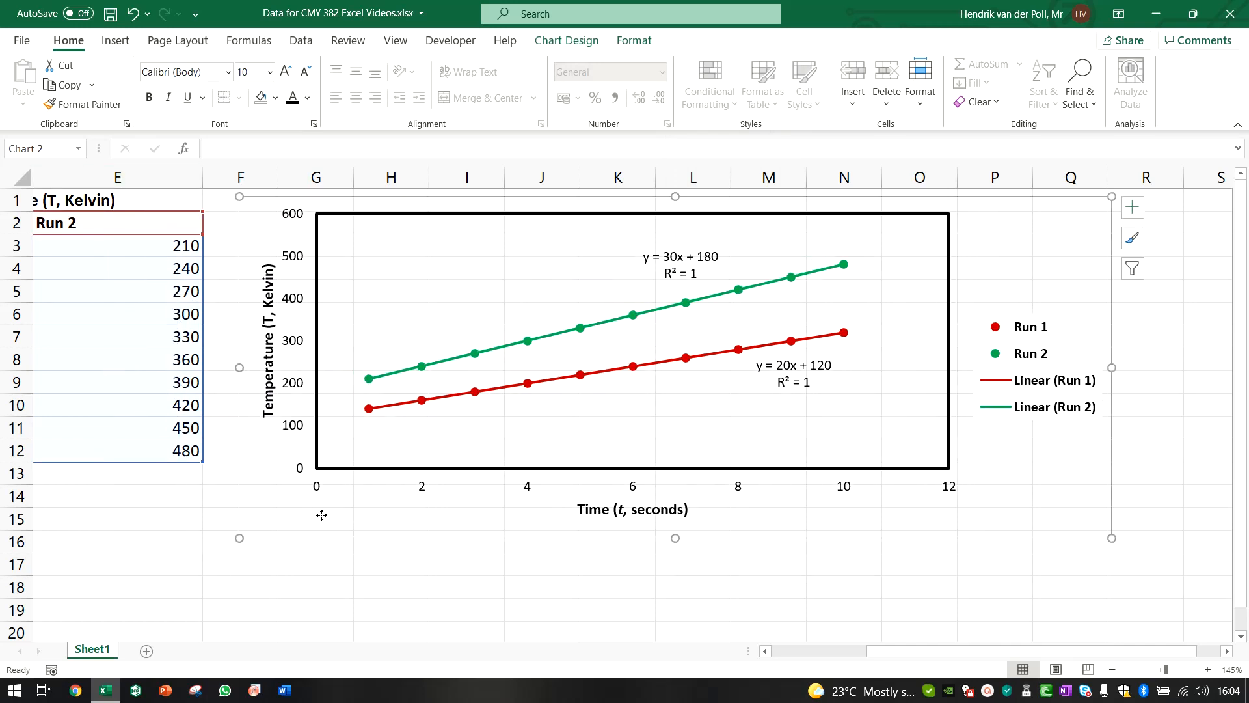
Set the legend's fill to No fill and close the formatting pane.
{"action": "left_click", "coordinate": [1018, 411]}
{"action": "right_click", "coordinate": [1018, 411]}
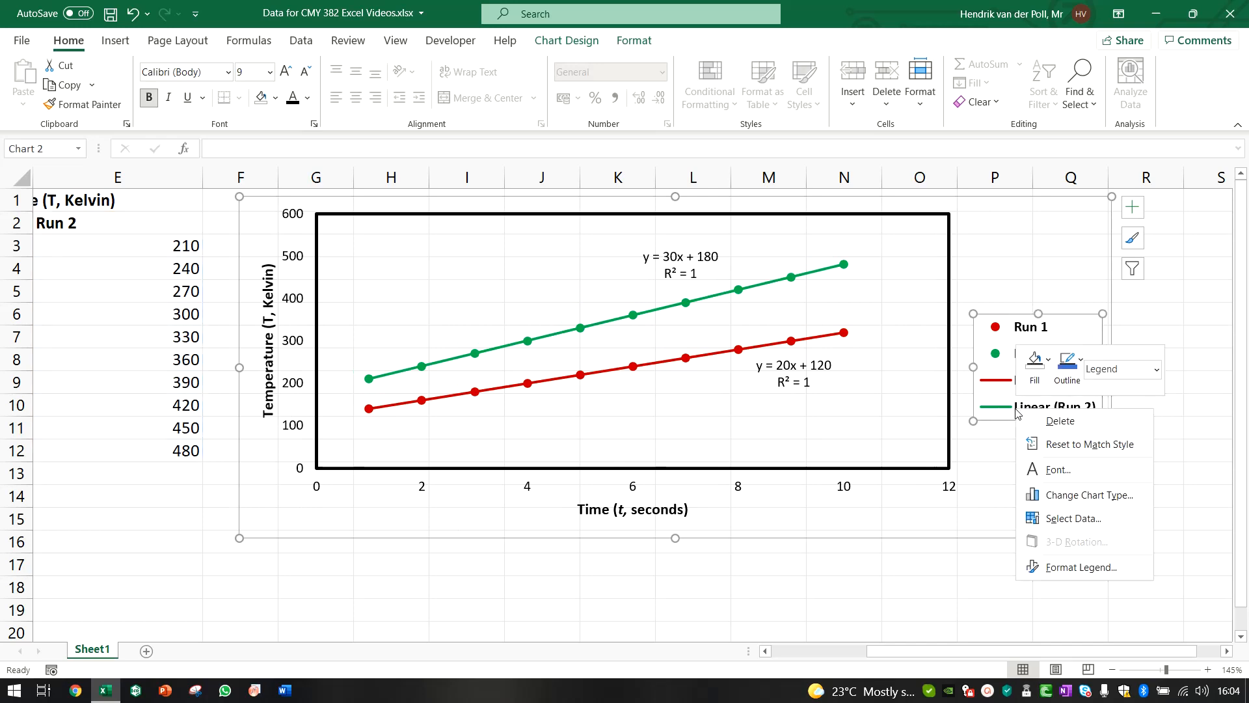
{"action": "left_click", "coordinate": [1098, 567]}
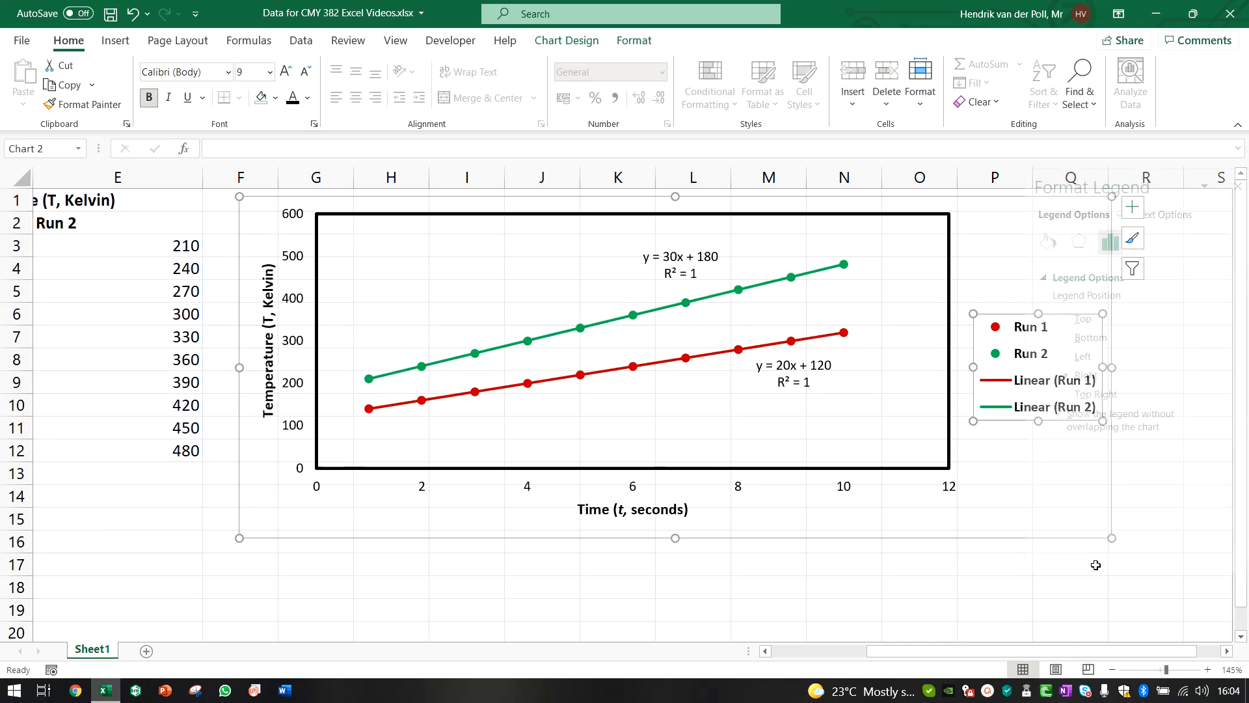
{"action": "left_click", "coordinate": [1050, 243]}
{"action": "left_click", "coordinate": [1214, 429]}
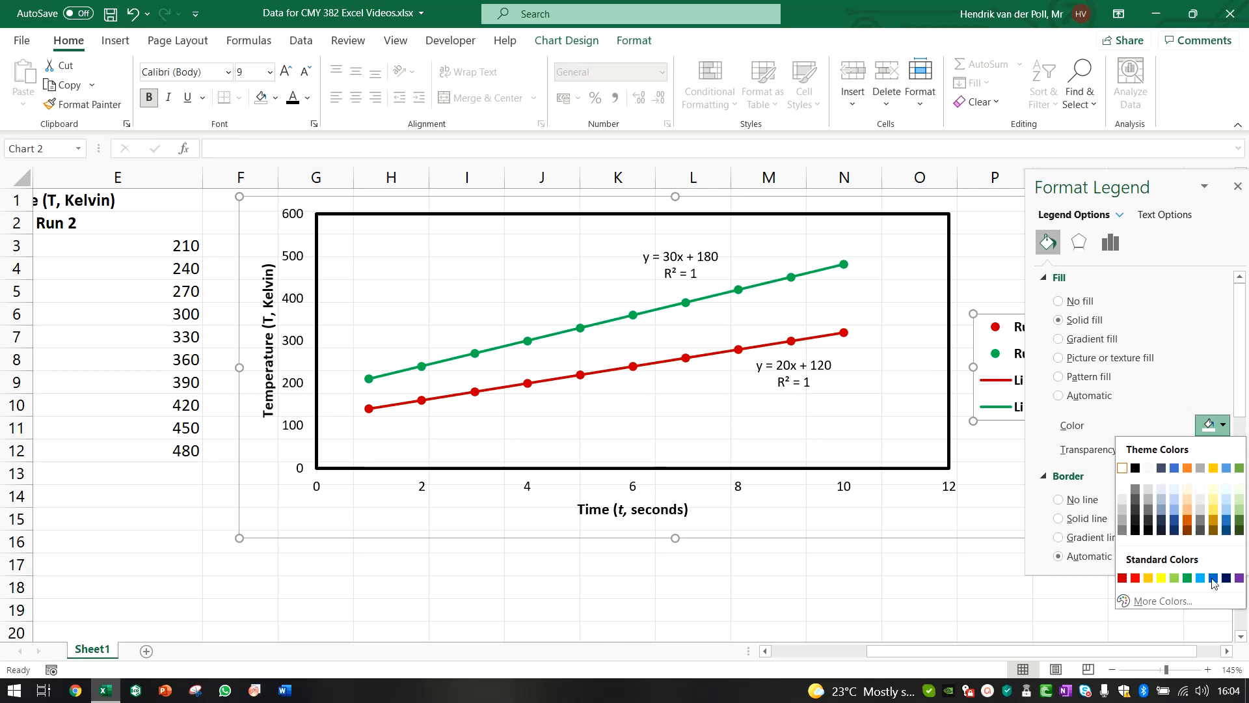
{"action": "left_click", "coordinate": [1075, 302]}
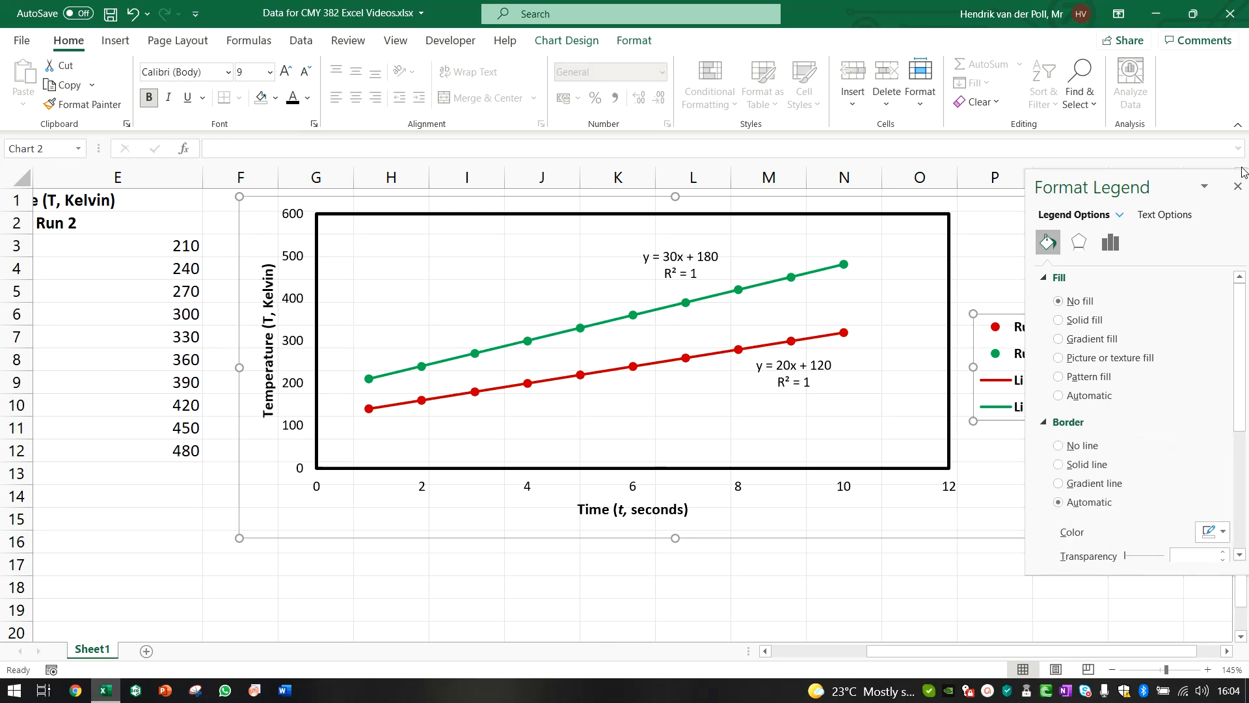
{"action": "left_click", "coordinate": [1238, 186]}
{"action": "left_click", "coordinate": [1060, 529]}
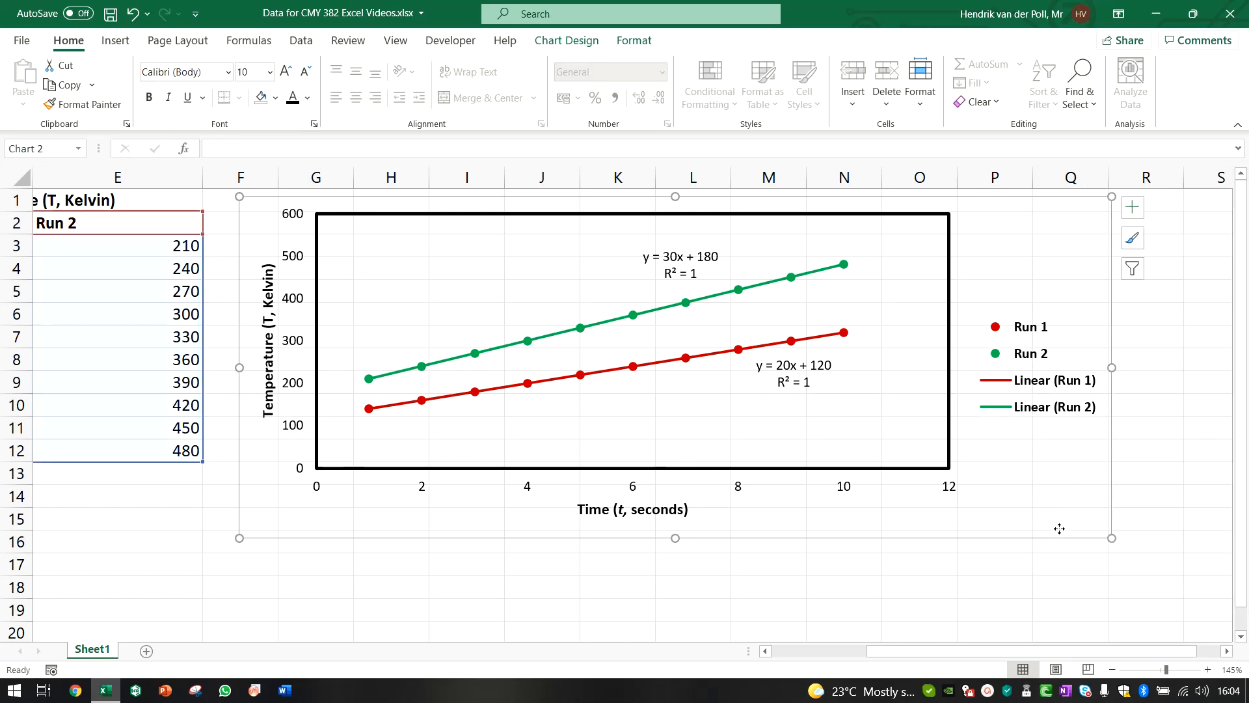
Switch to Word to create a blank document, and return to the Excel workbook.
{"action": "left_click", "coordinate": [285, 690]}
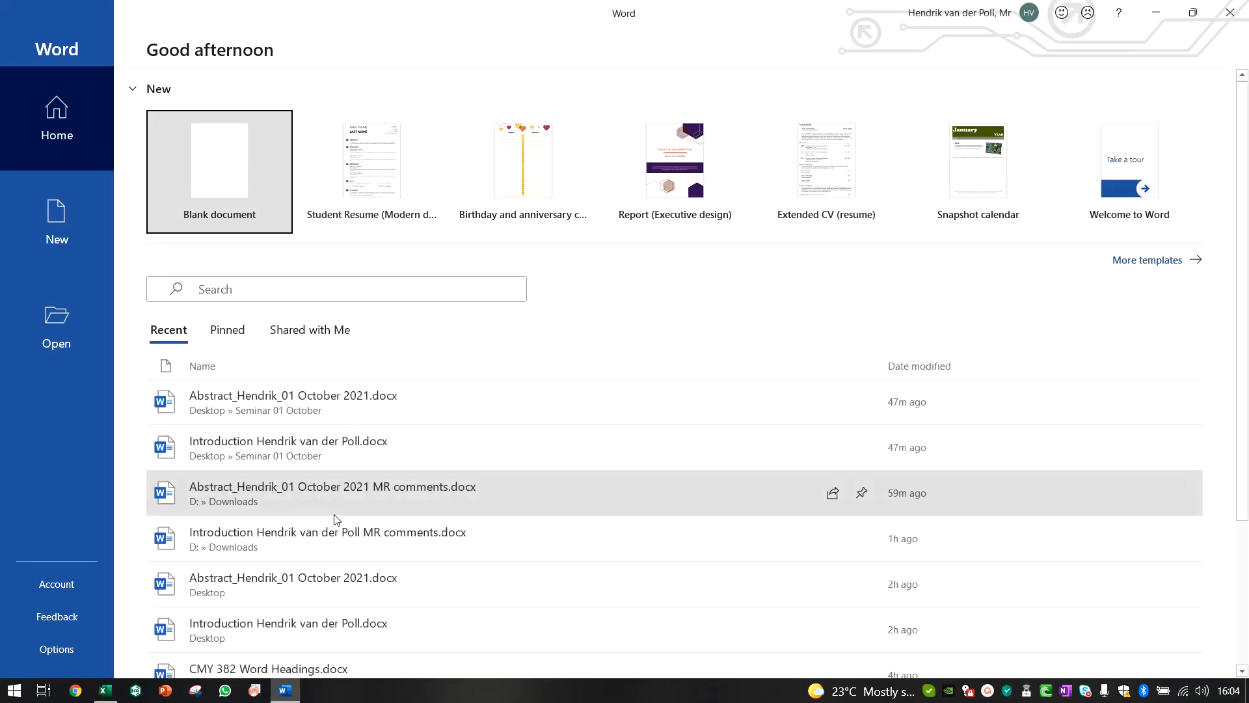
{"action": "left_click", "coordinate": [190, 173]}
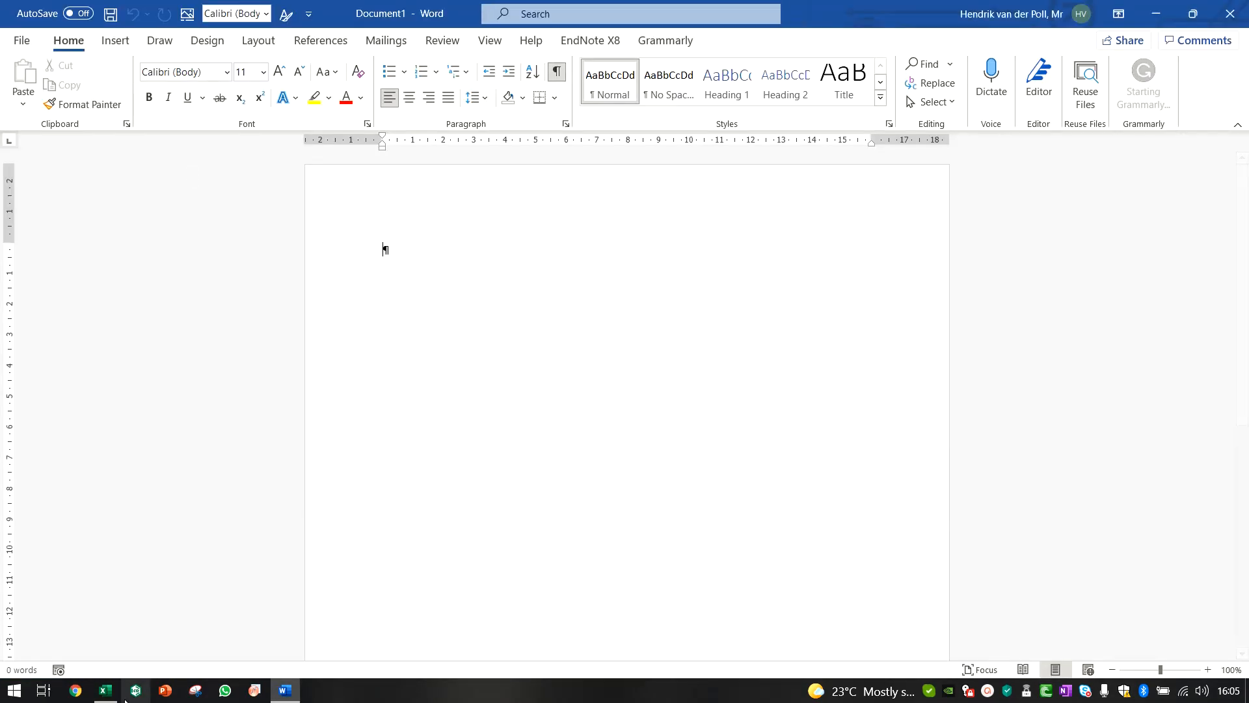
{"action": "left_click", "coordinate": [105, 690]}
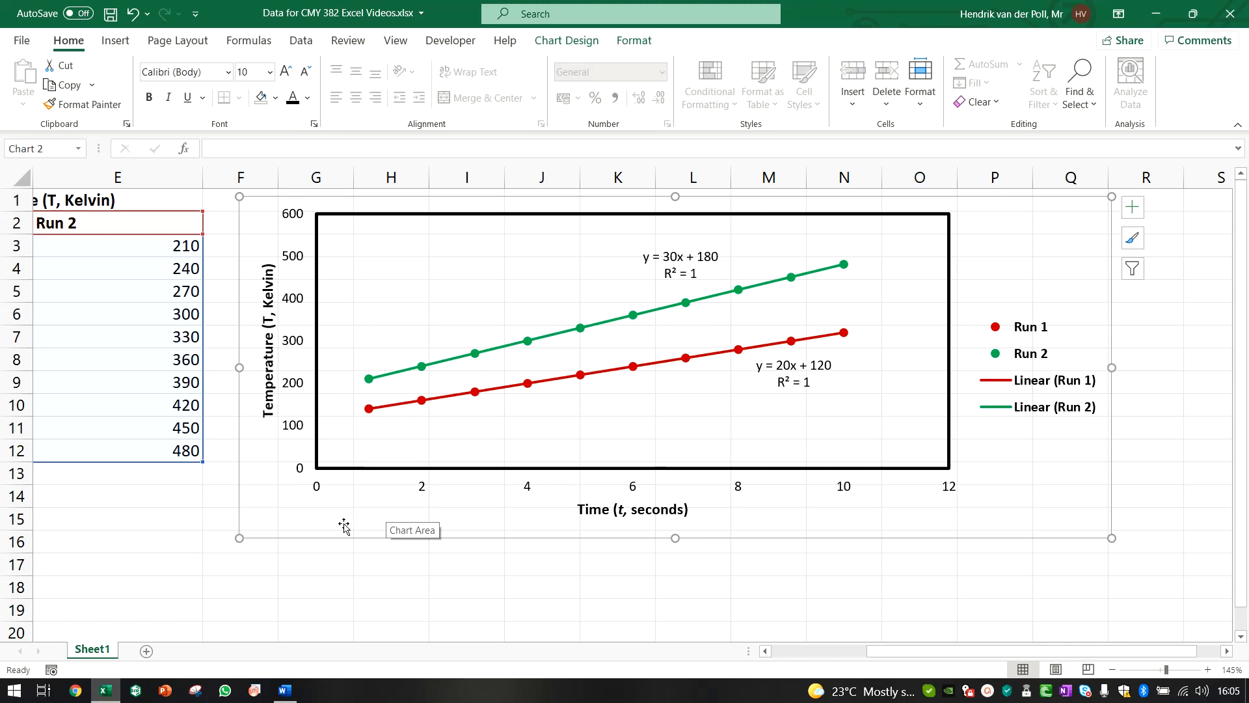
Change the Run 2 temperature in cell E4 to 230.
{"action": "left_click", "coordinate": [143, 270]}
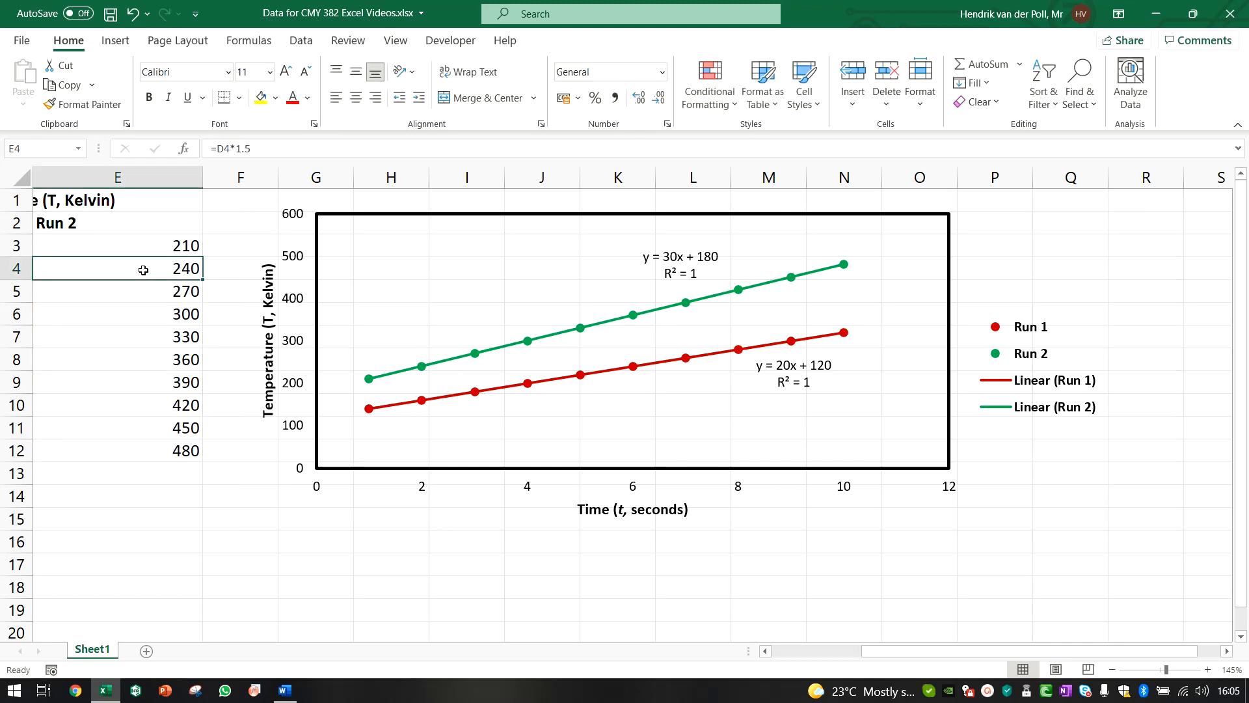
{"action": "type", "text": "230"}
{"action": "key", "text": "Return"}
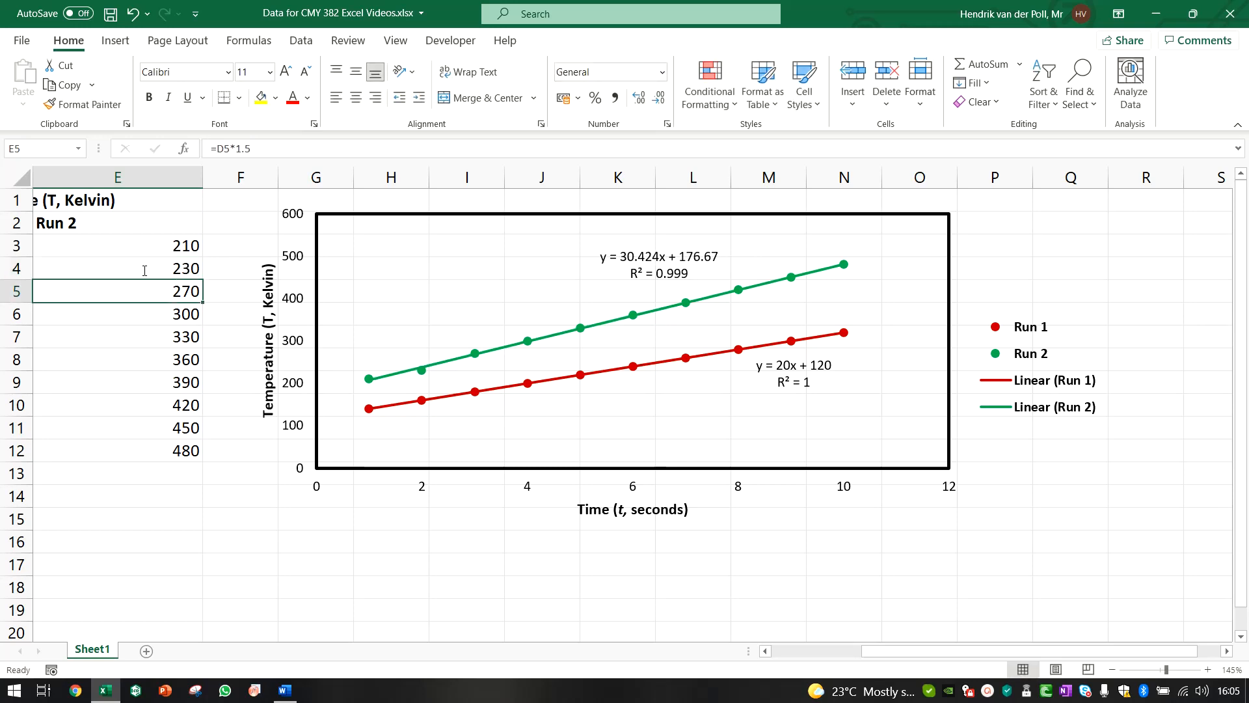
Copy the whole chart and switch to the blank Word document.
{"action": "left_click", "coordinate": [281, 486]}
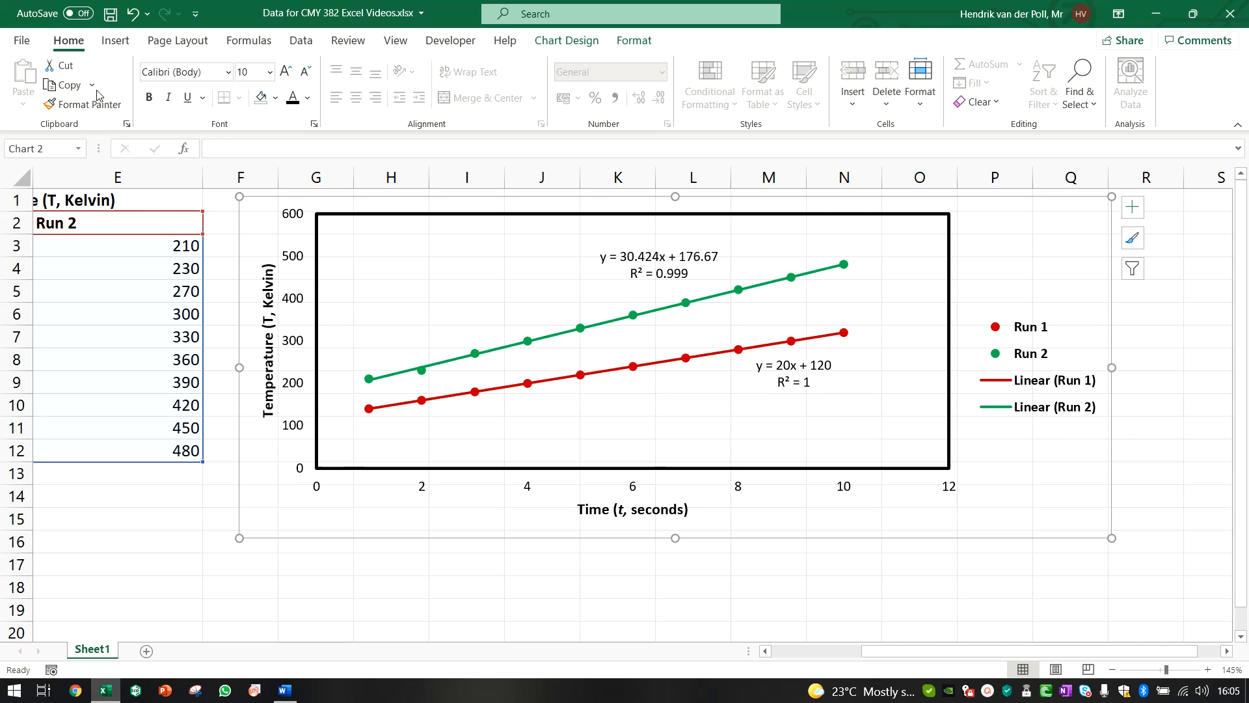
{"action": "left_click", "coordinate": [65, 85]}
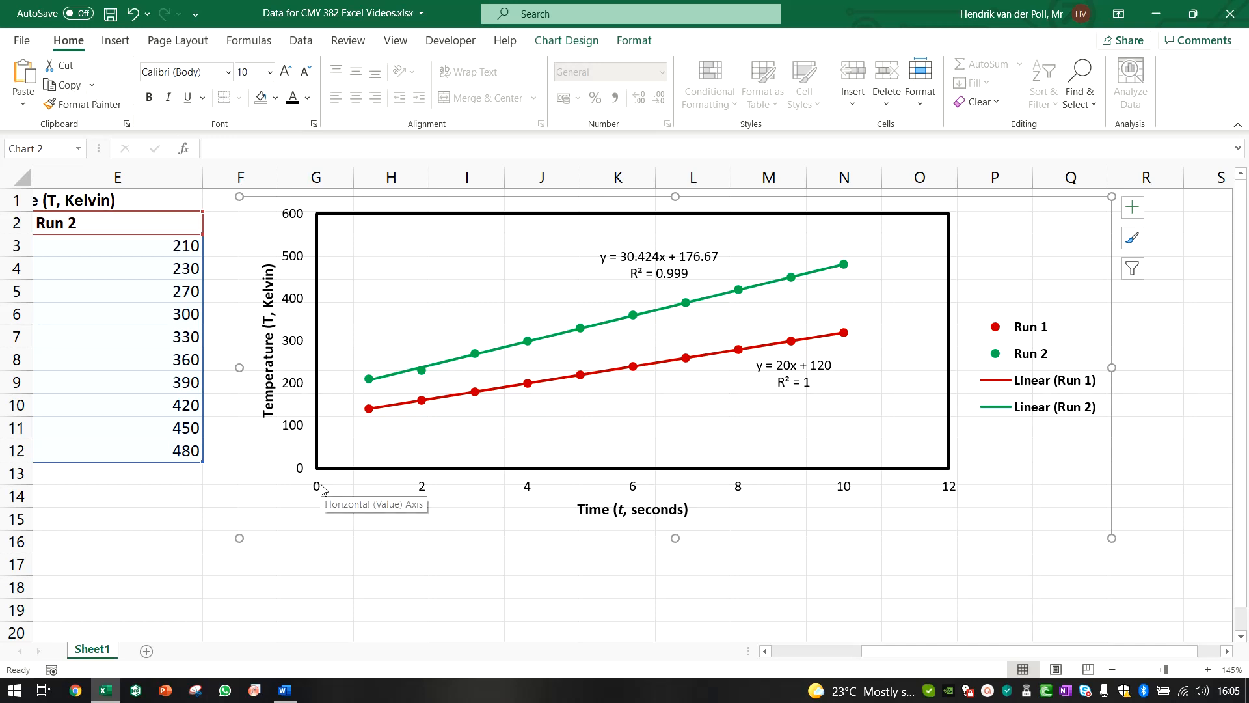
{"action": "left_click", "coordinate": [284, 689]}
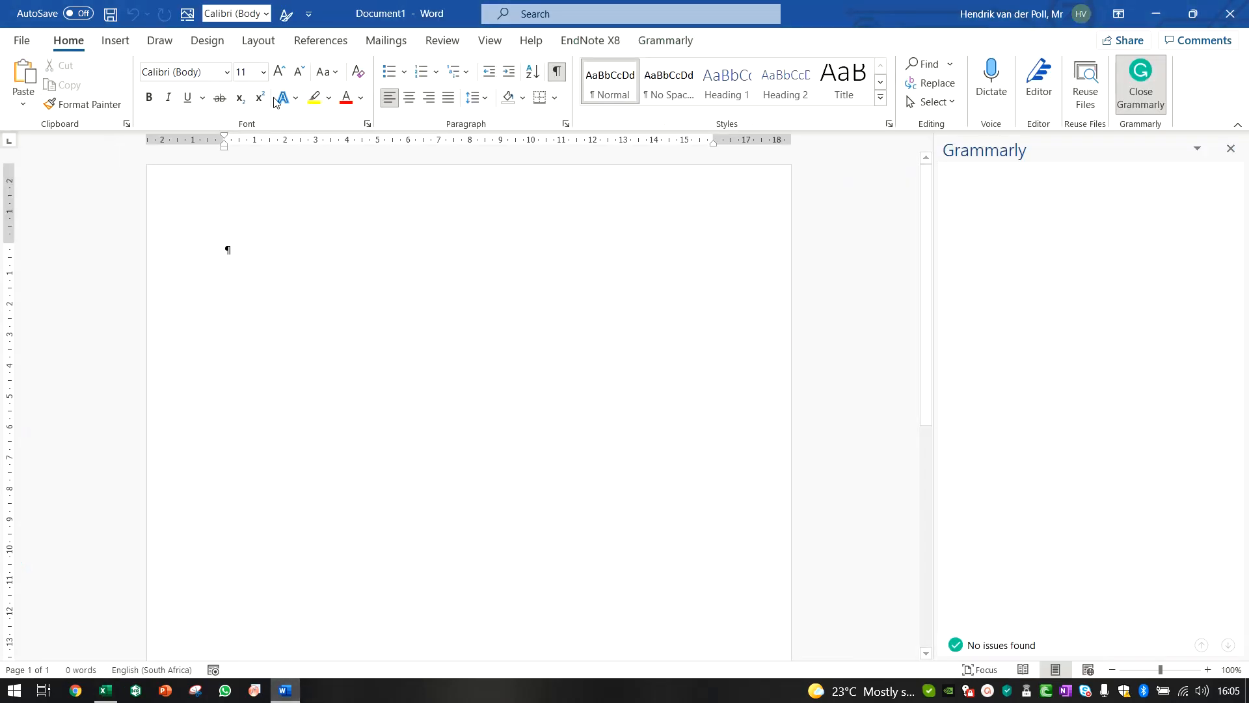
Set the page margins to Narrow and paste the copied chart into the document.
{"action": "left_click", "coordinate": [258, 41]}
{"action": "left_click", "coordinate": [28, 106]}
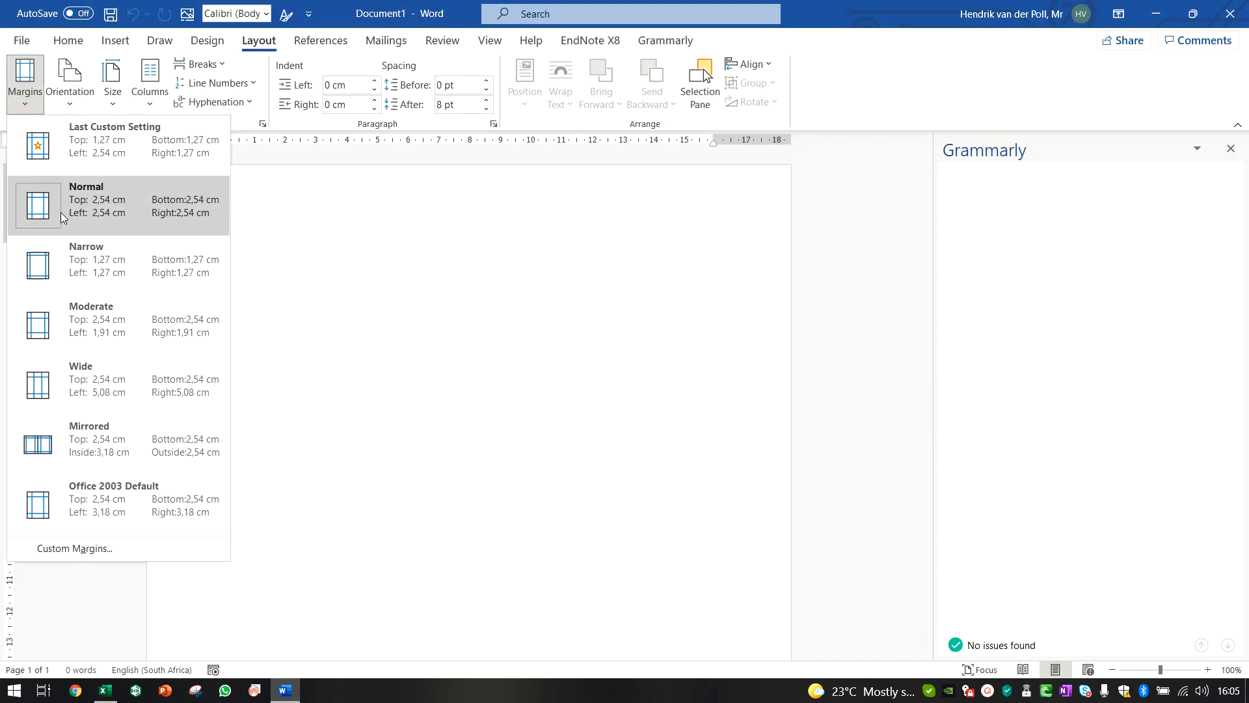
{"action": "left_click", "coordinate": [72, 270]}
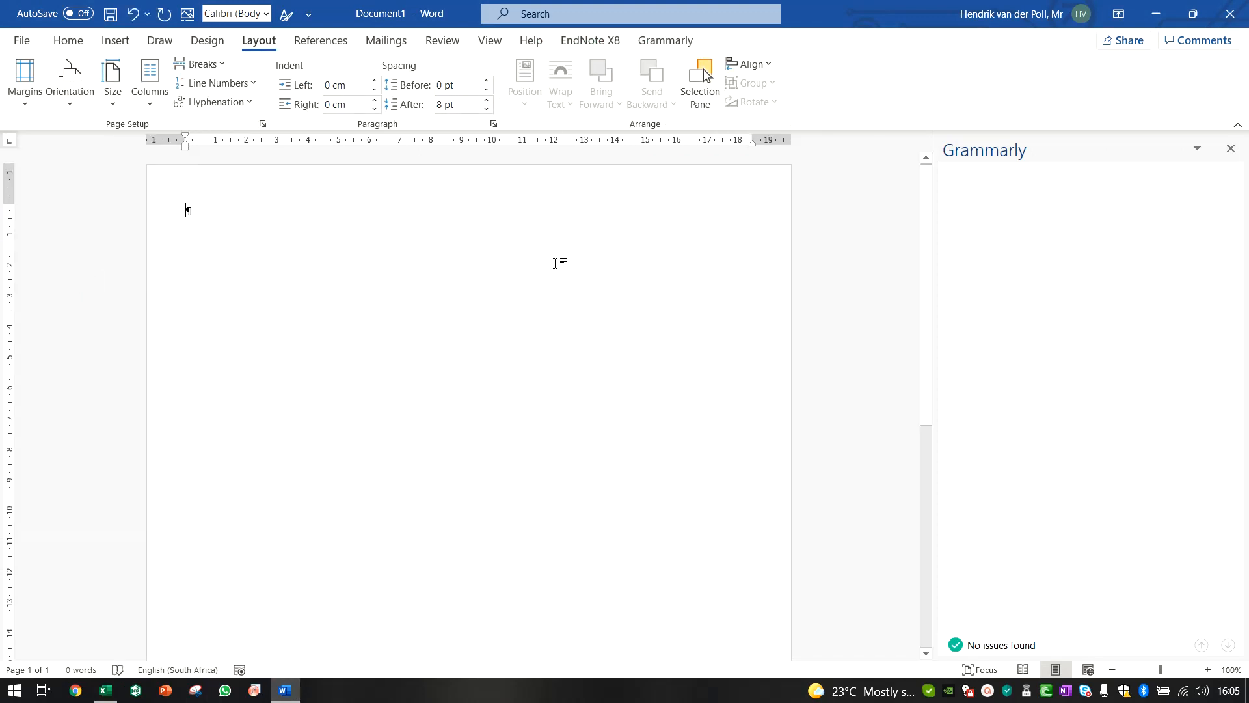
{"action": "key", "text": "ctrl+v"}
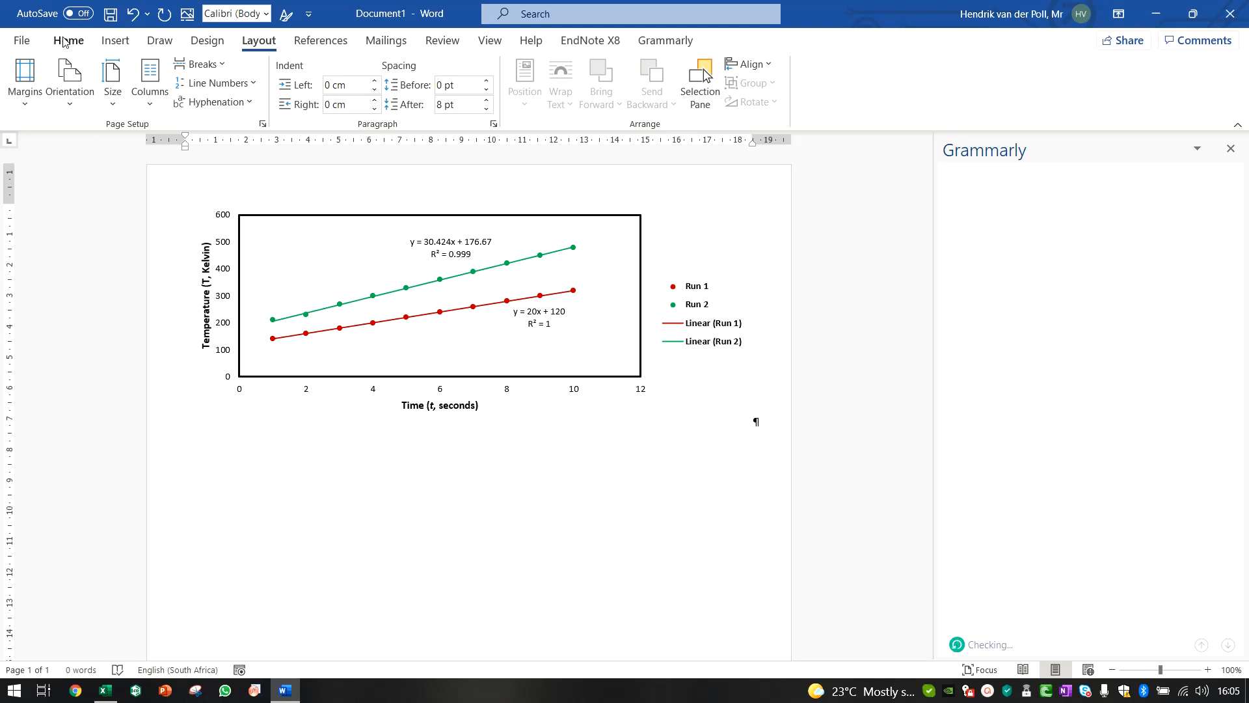
Close the Grammarly pane and insert a caption with the label Figure 1 below the chart.
{"action": "left_click", "coordinate": [68, 40]}
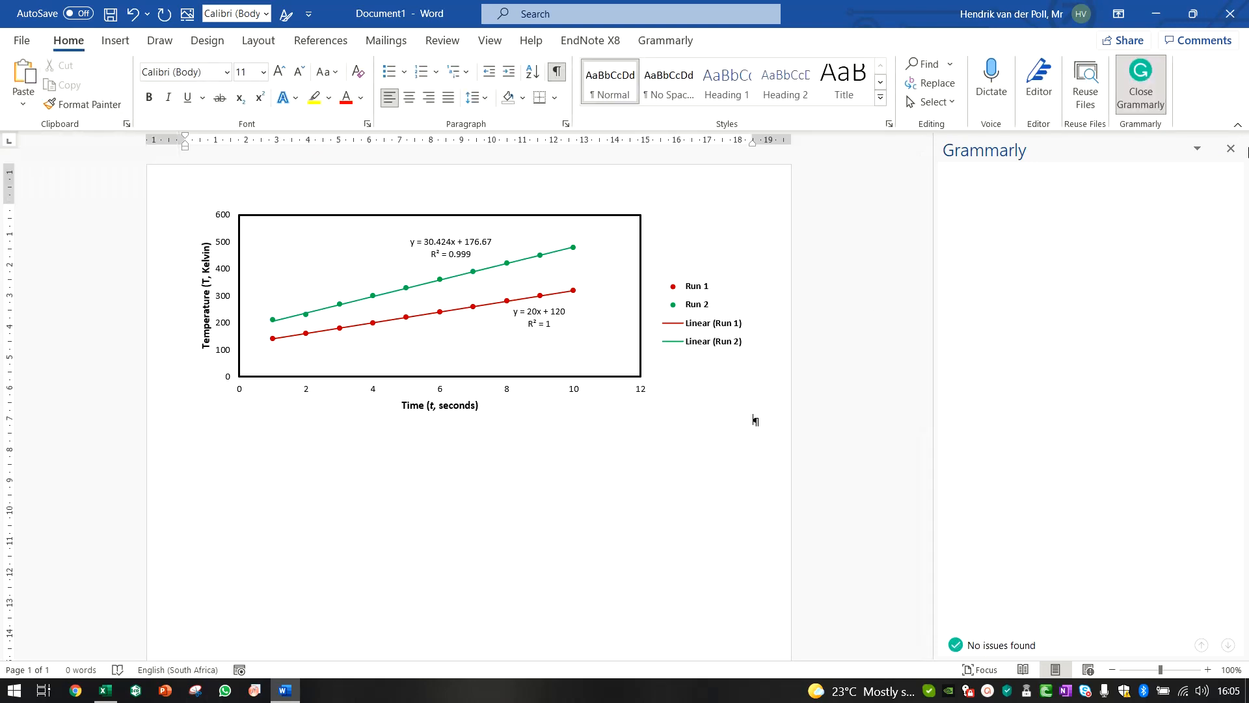
{"action": "left_click", "coordinate": [1231, 149]}
{"action": "scroll", "coordinate": [1004, 345], "scroll_direction": "up", "scroll_amount": 4}
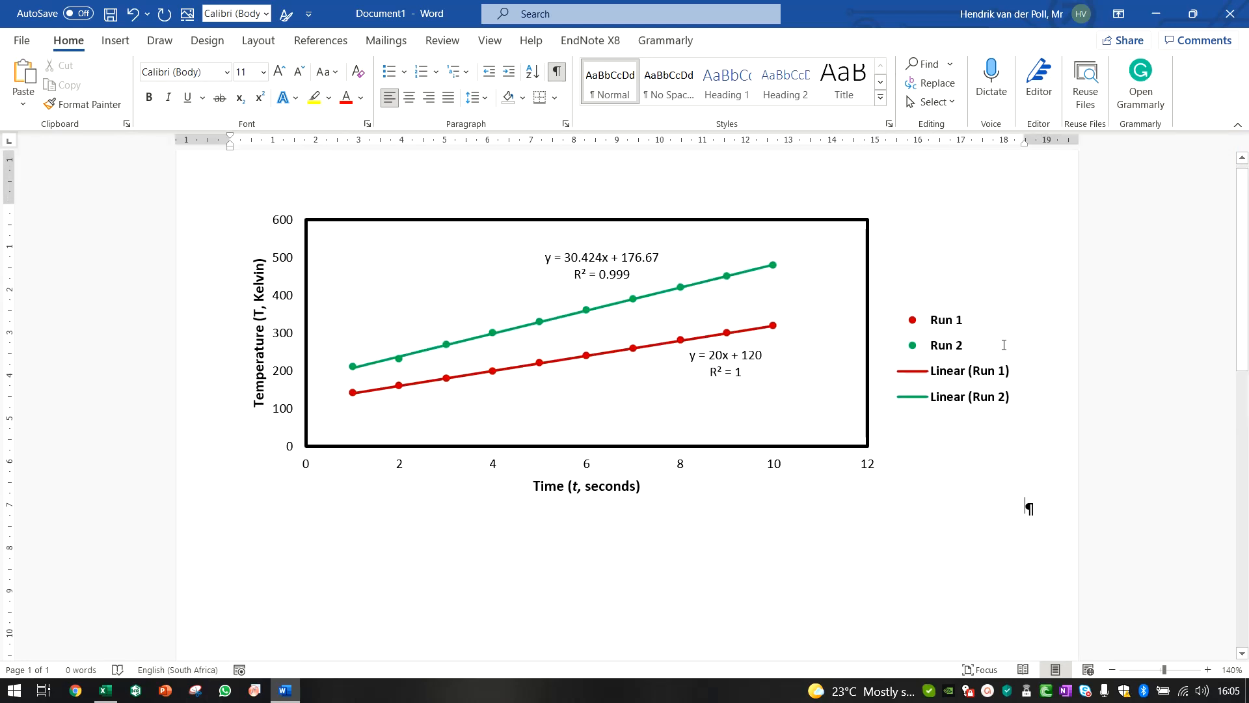
{"action": "left_click", "coordinate": [186, 14]}
{"action": "left_click", "coordinate": [642, 412]}
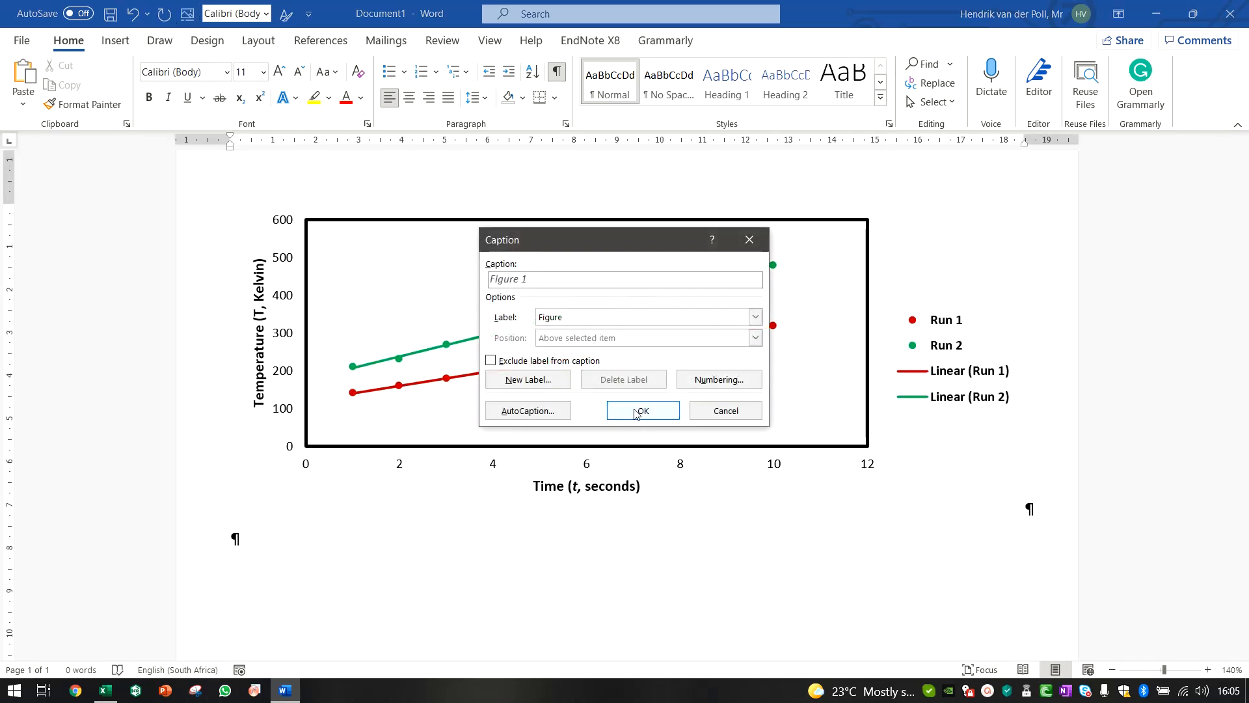
Complete the figure caption with "The variation of temperature over time as monitored by a thermometer, in a water bath." and centre it.
{"action": "type", "text": "A"}
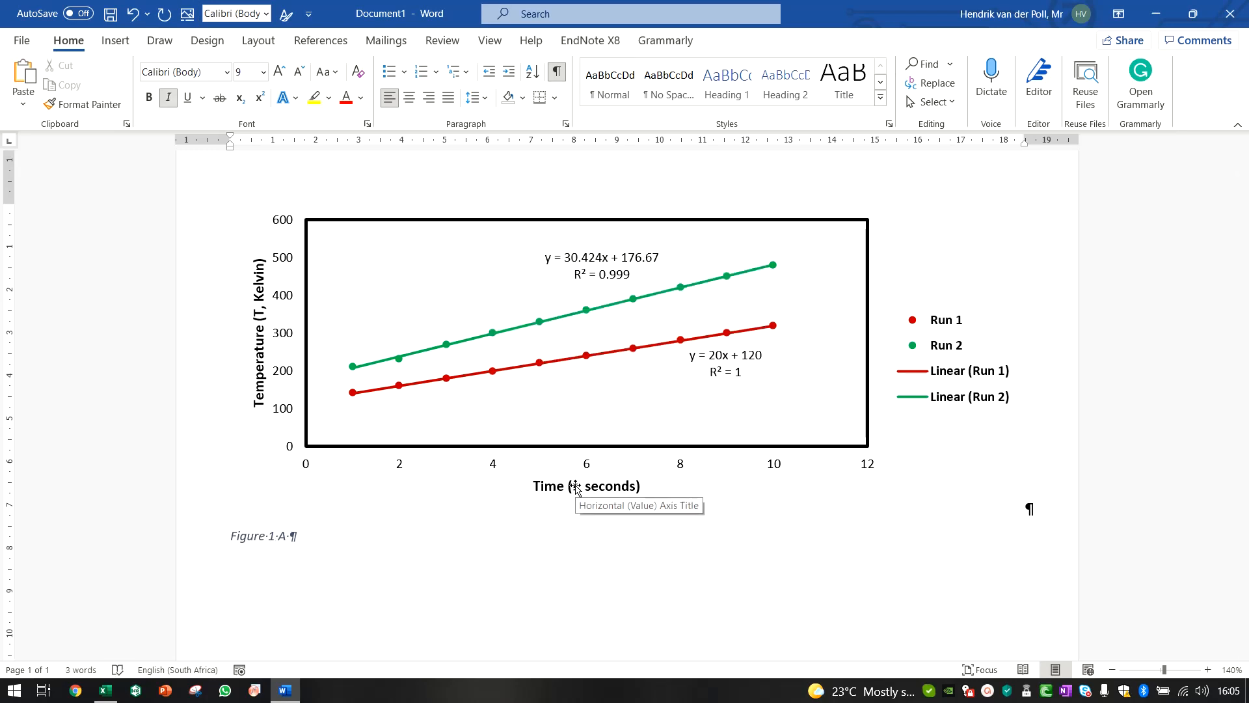
{"action": "key", "text": "BackSpace"}
{"action": "key", "text": "BackSpace"}
{"action": "type", "text": "The"}
{"action": "key", "text": "BackSpace"}
{"action": "key", "text": "BackSpace"}
{"action": "key", "text": "BackSpace"}
{"action": "key", "text": "BackSpace"}
{"action": "type", "text": "The variation of ti"}
{"action": "key", "text": "BackSpace"}
{"action": "key", "text": "BackSpace"}
{"action": "type", "text": "tem"}
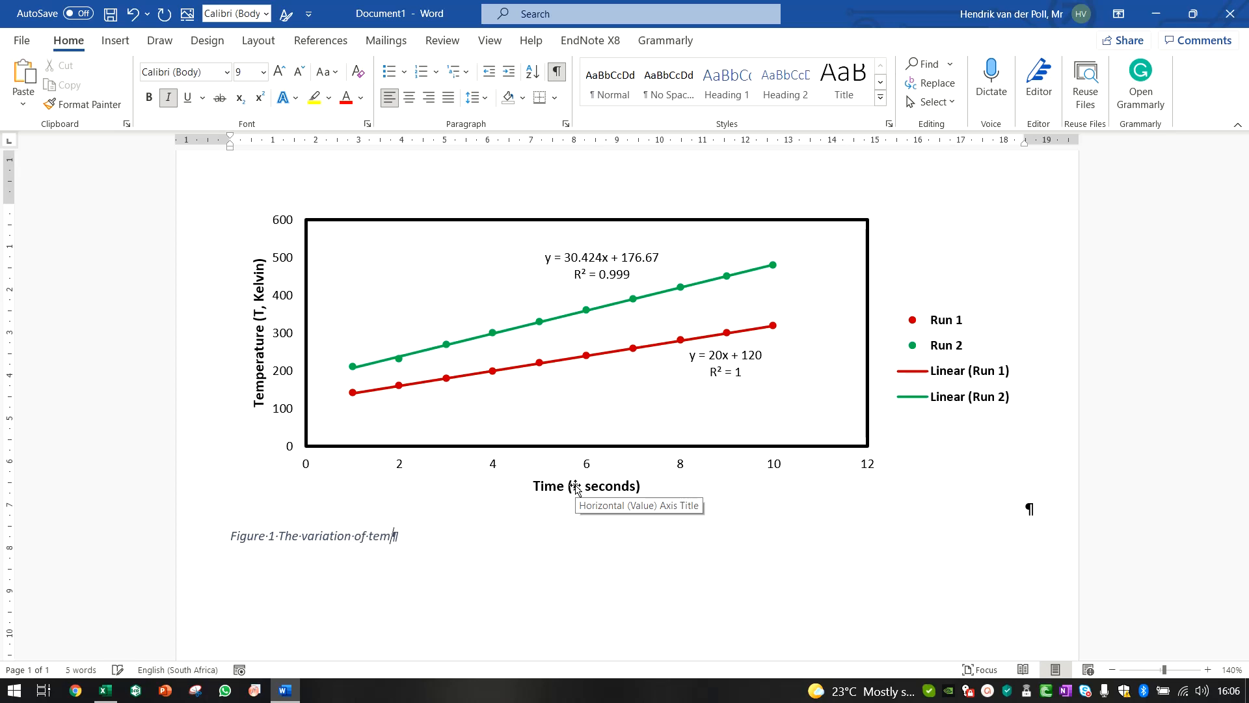
{"action": "type", "text": "perature over time as m"}
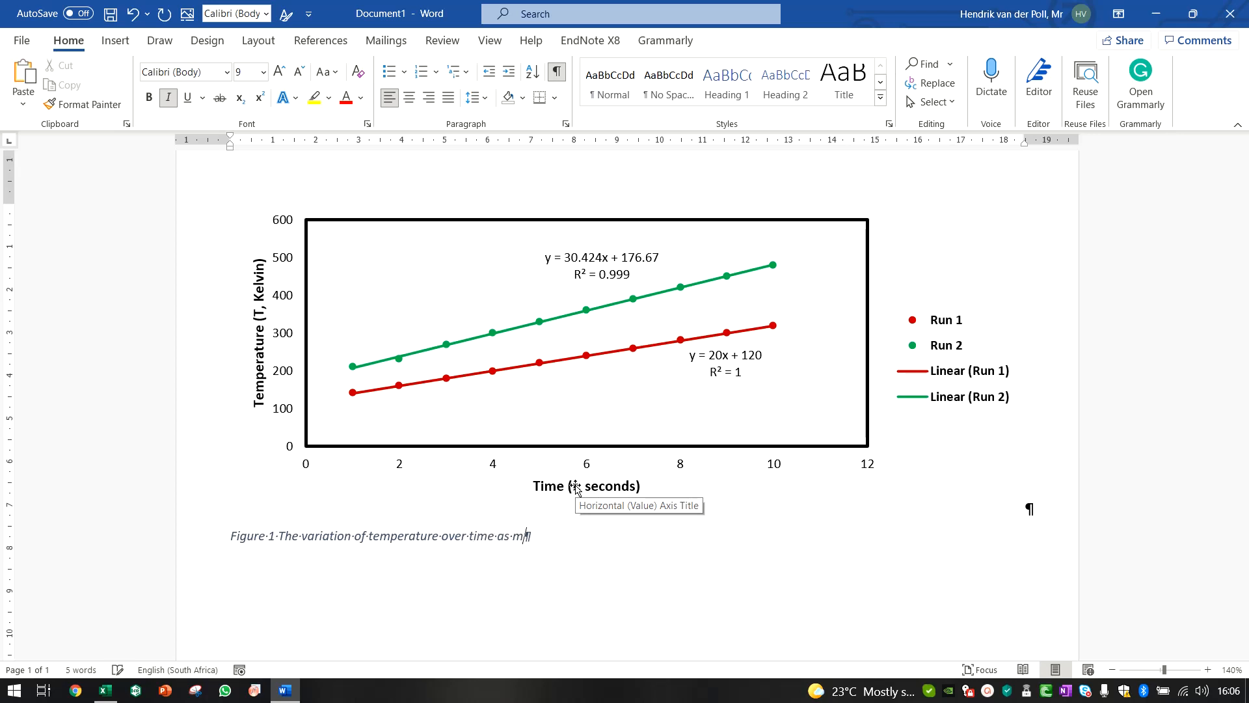
{"action": "type", "text": "onitored by a "}
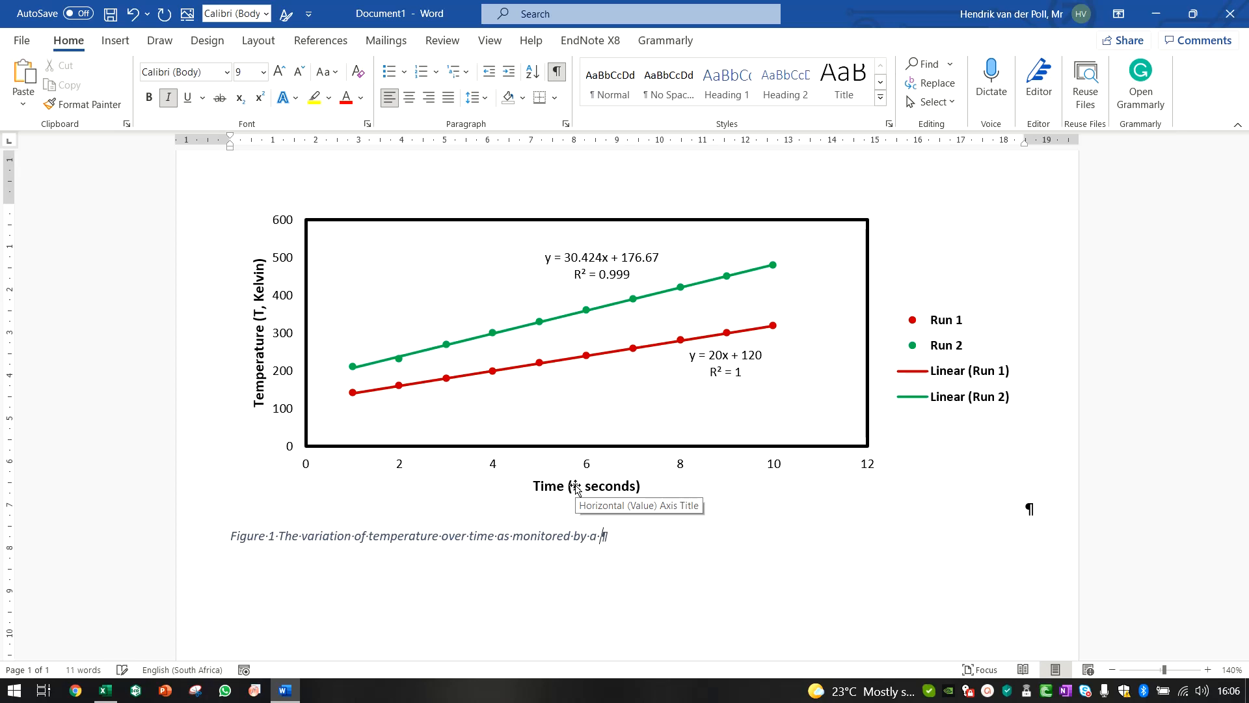
{"action": "type", "text": "thermometer, in a water bath"}
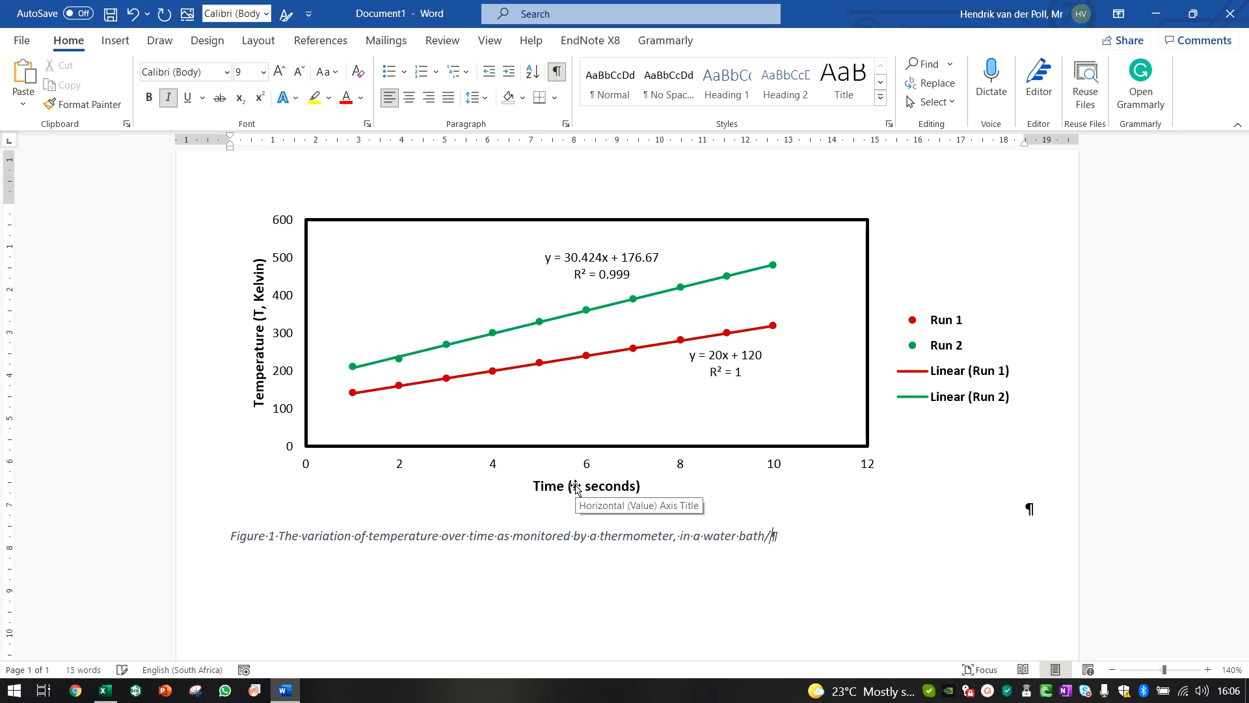
{"action": "type", "text": "."}
{"action": "key", "text": "ctrl+e"}
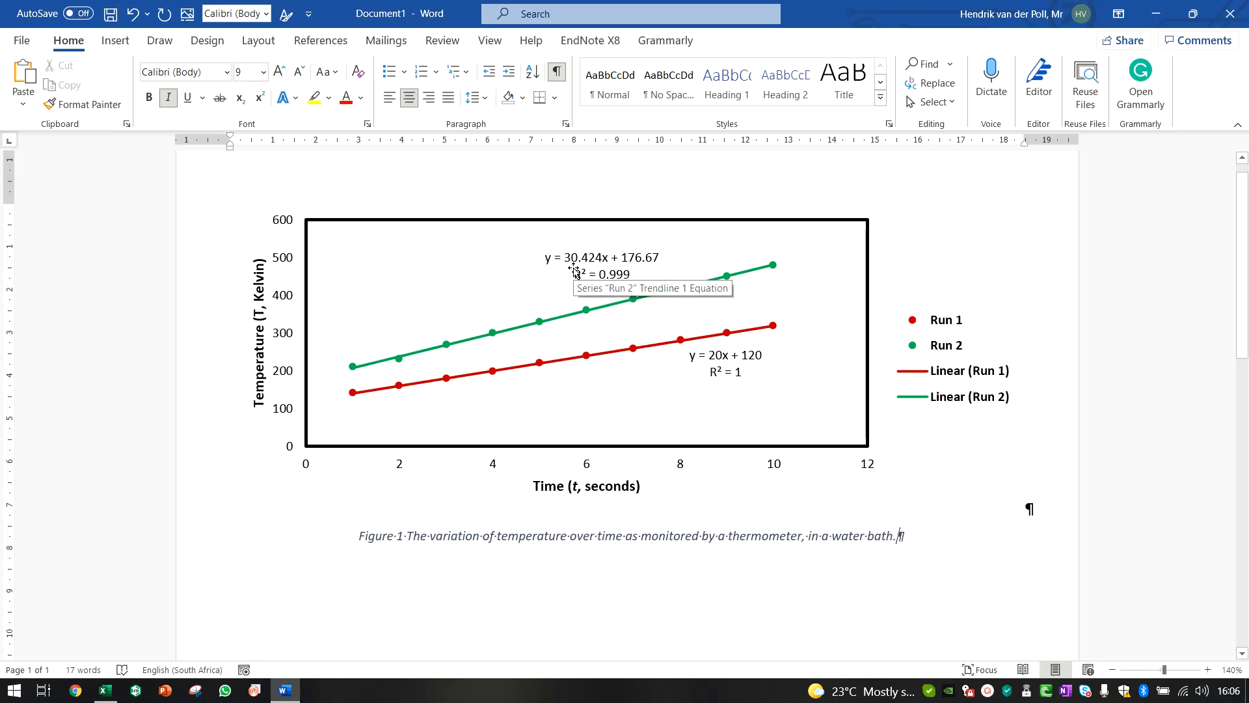
Insert the equation y = 30.424x + 176.67 on a new line below the figure caption.
{"action": "key", "text": "Return"}
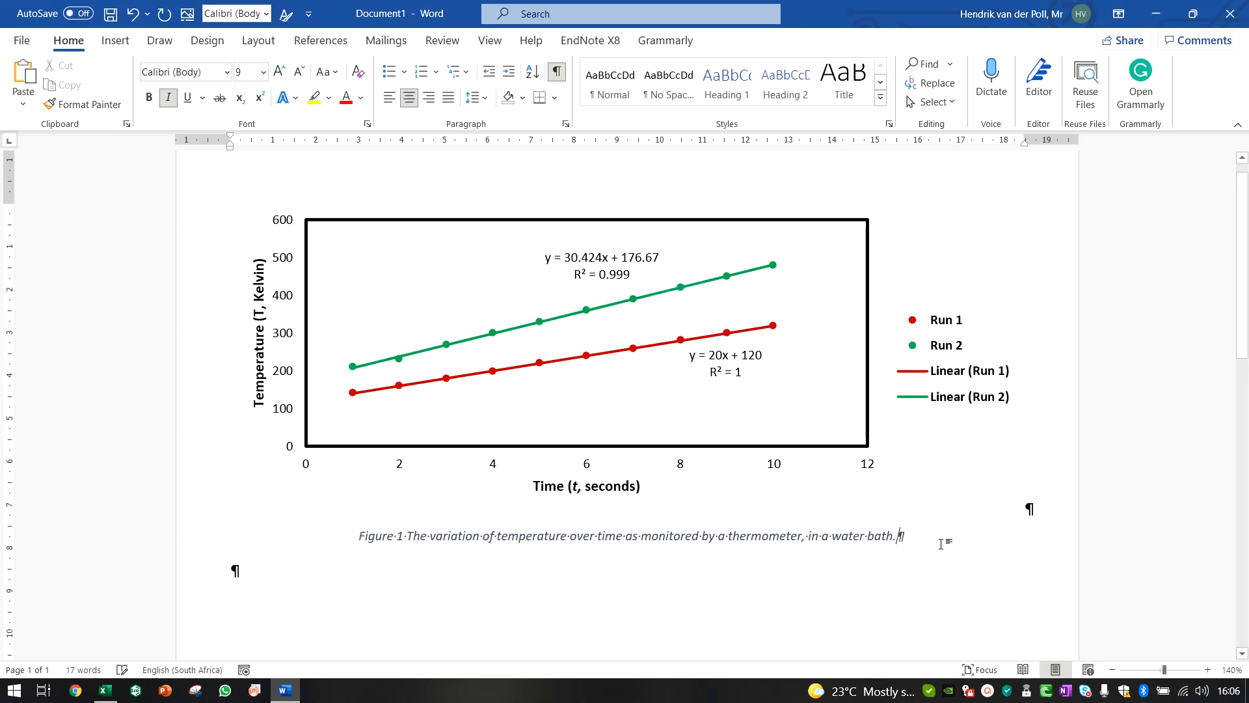
{"action": "key", "text": "alt+equal"}
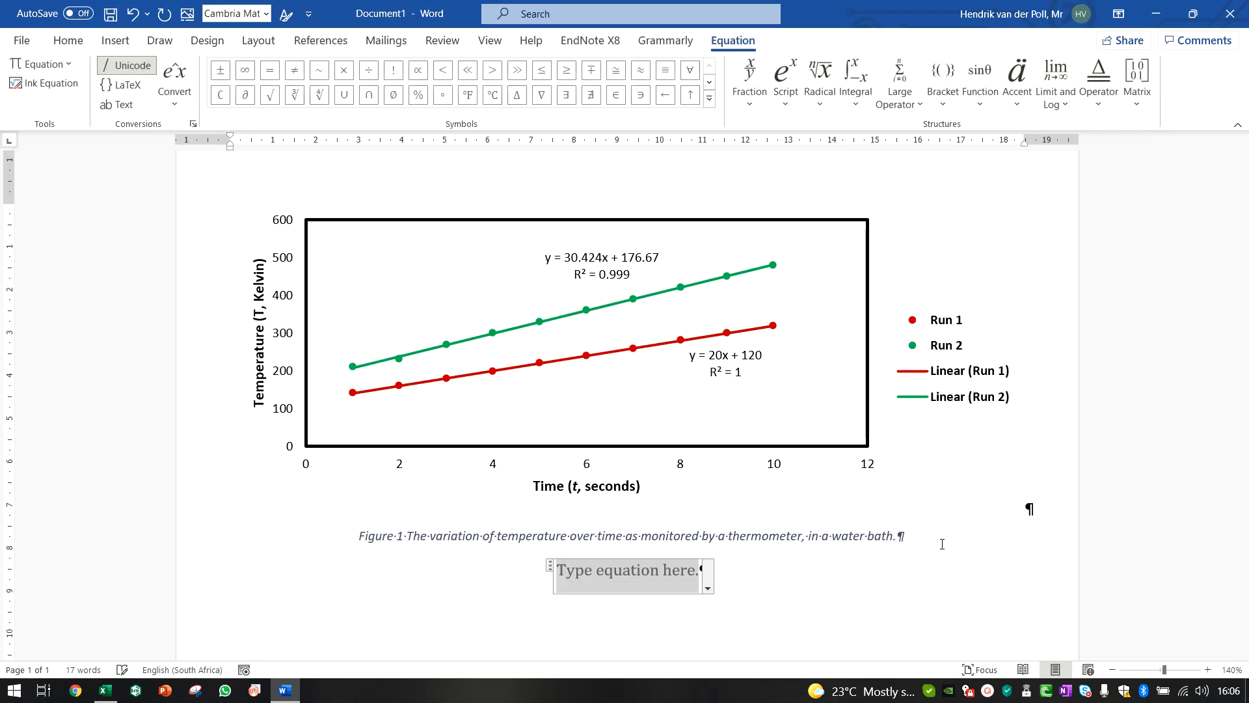
{"action": "type", "text": "y"}
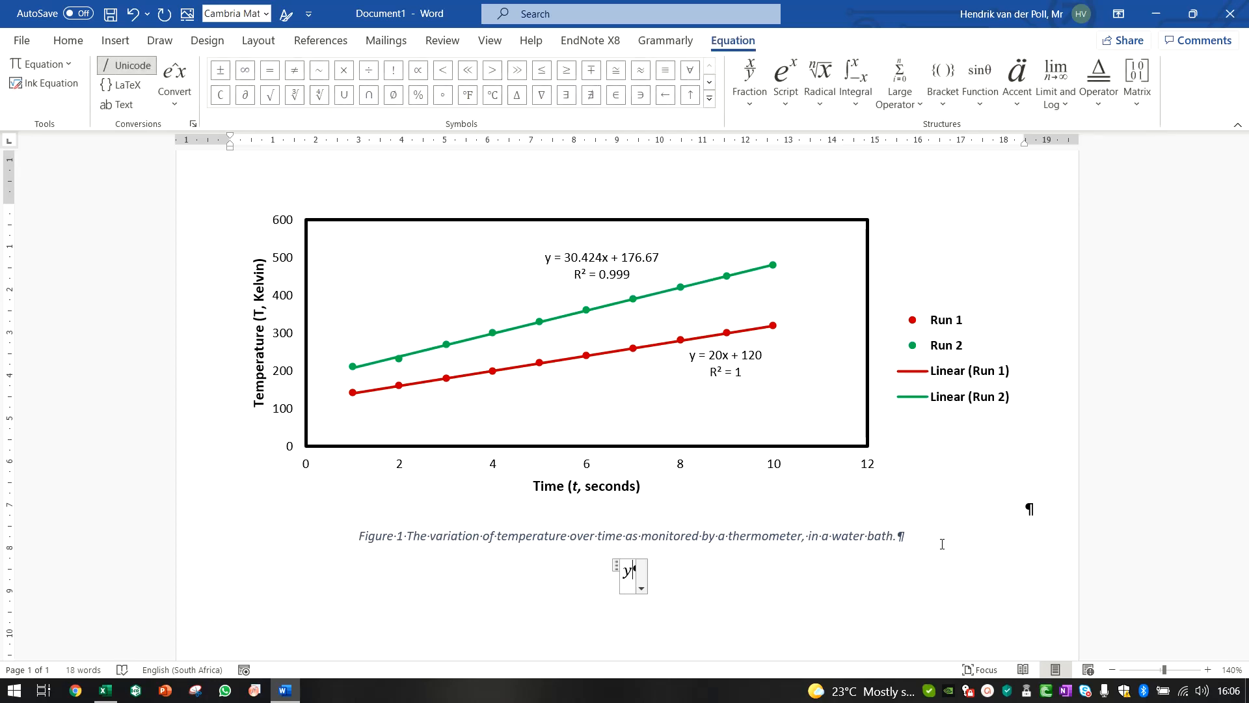
{"action": "type", "text": " = 30."}
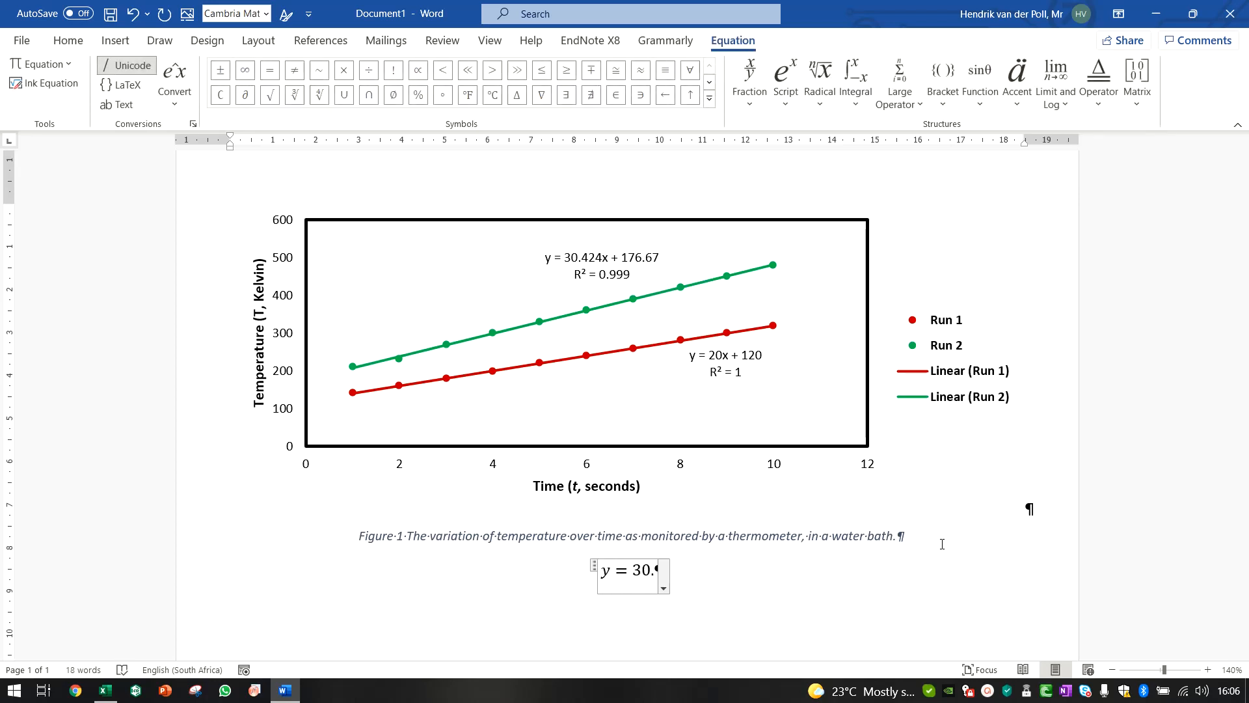
{"action": "type", "text": "424x"}
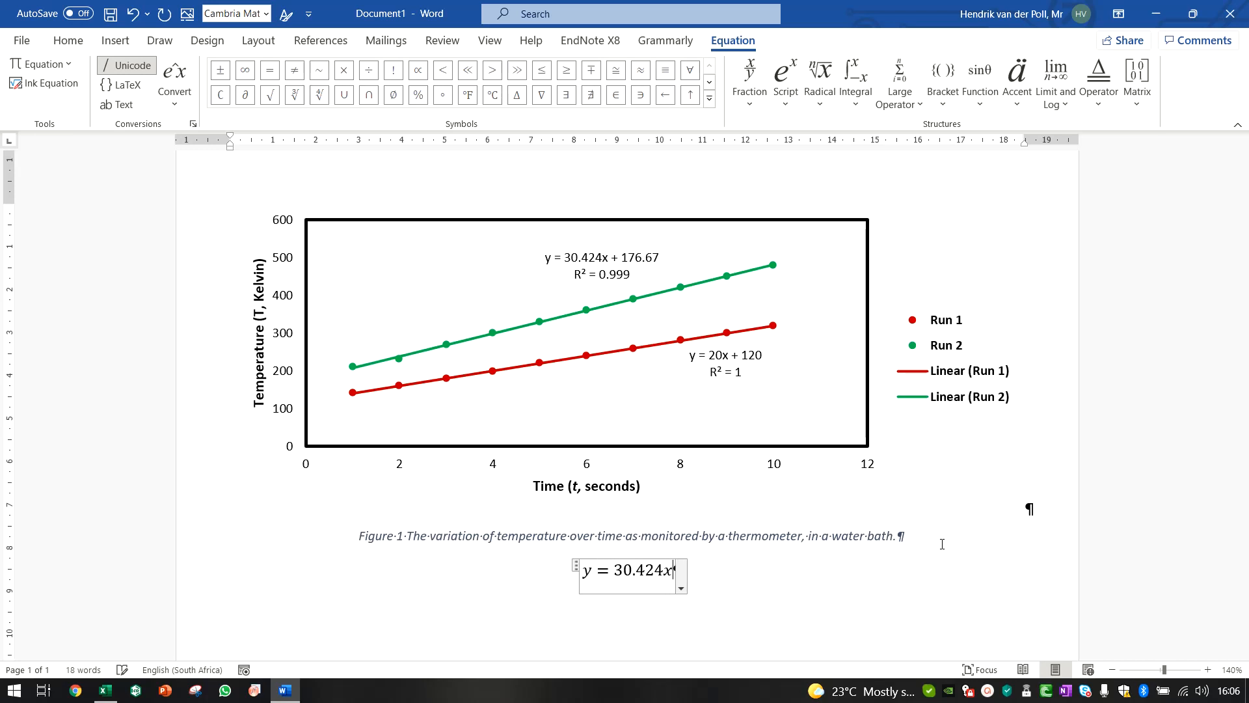
{"action": "type", "text": " + 1"}
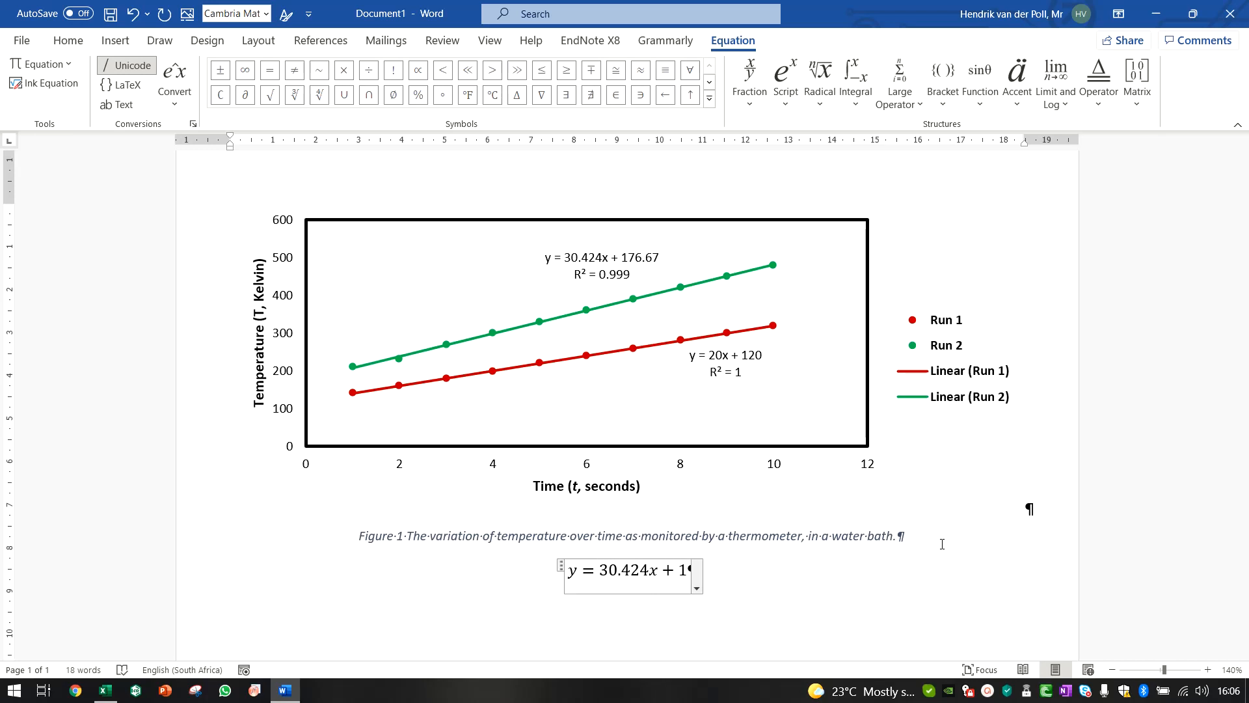
{"action": "type", "text": "76.67"}
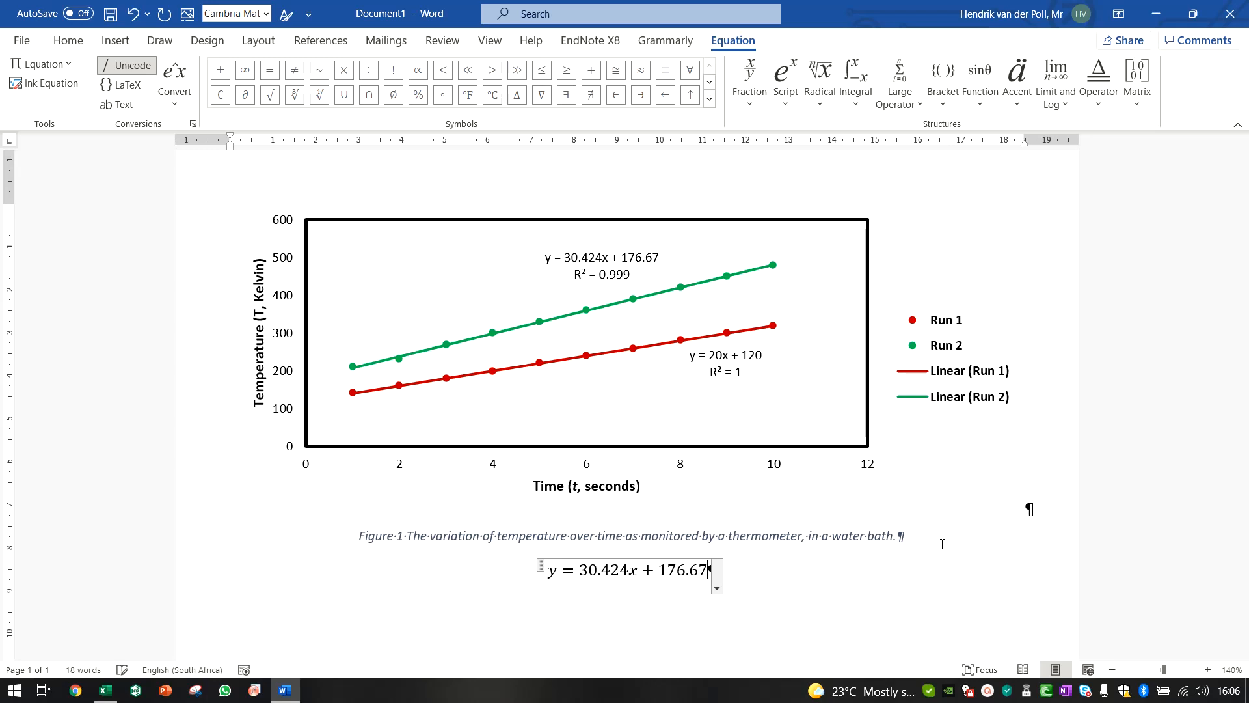
{"action": "left_click", "coordinate": [821, 565]}
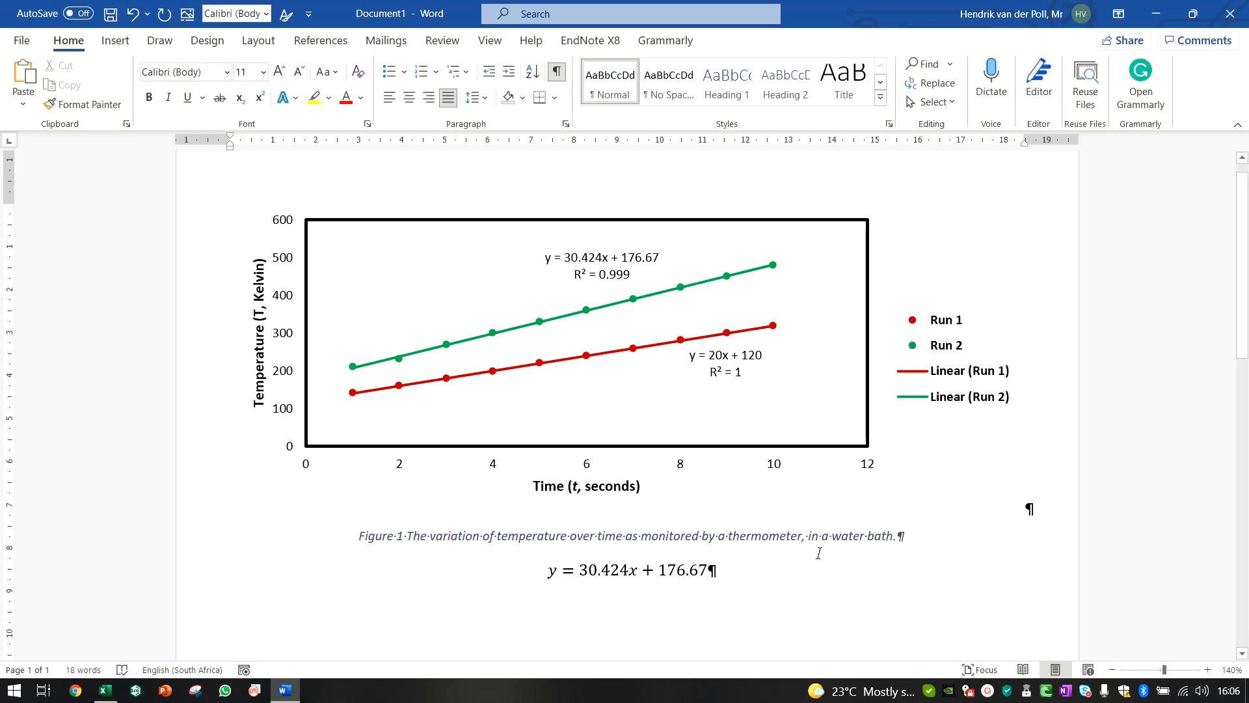
Delete the equation below the figure caption.
{"action": "left_click", "coordinate": [689, 570]}
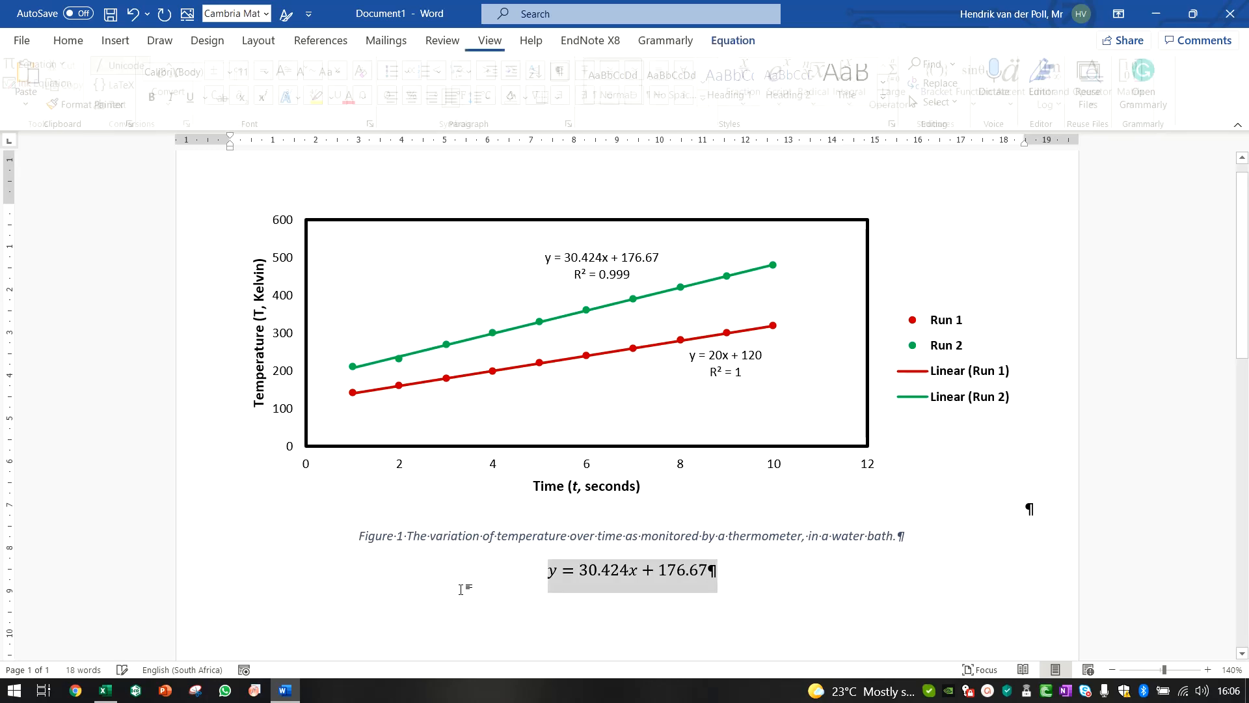
{"action": "key", "text": "Delete"}
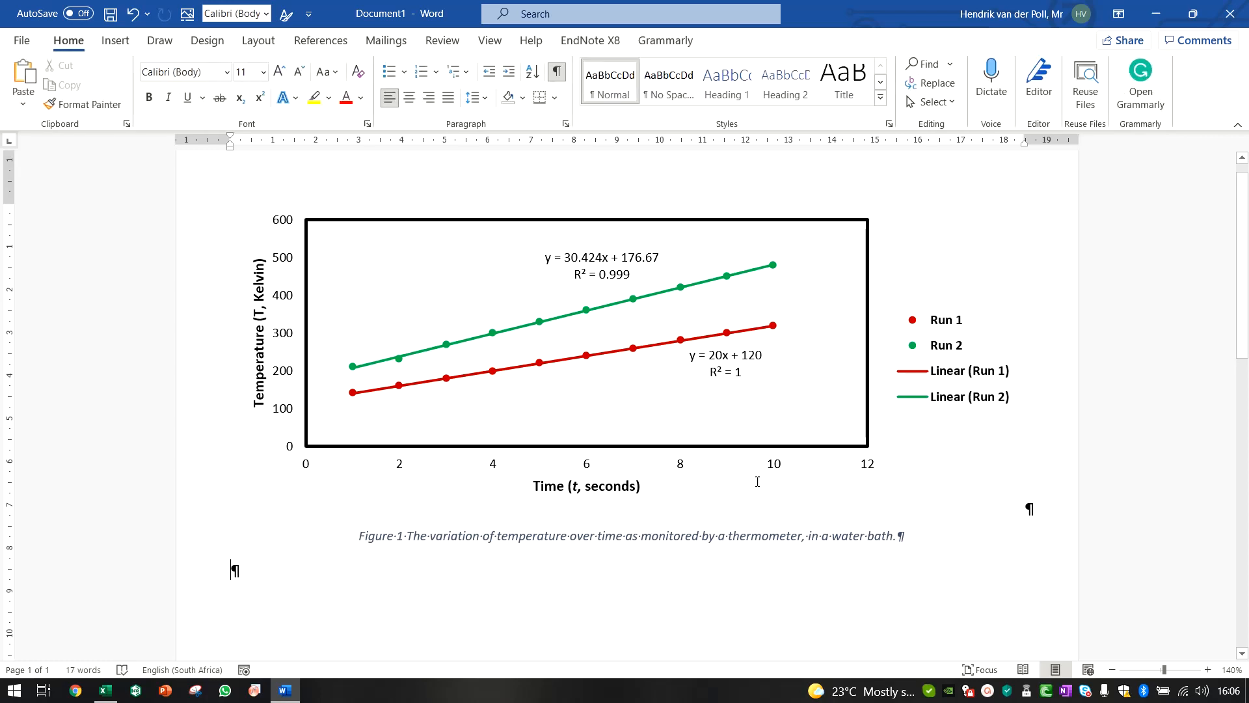
{"action": "left_click", "coordinate": [714, 517]}
{"action": "left_click", "coordinate": [971, 520]}
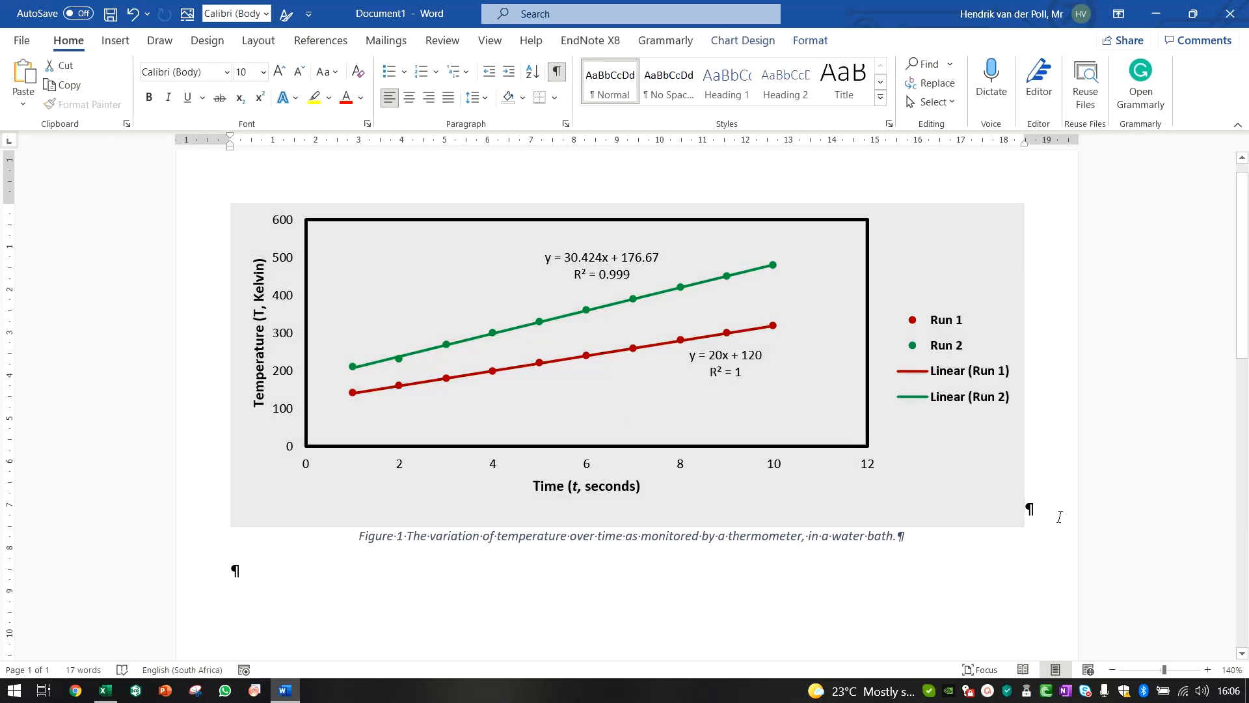
{"action": "left_click", "coordinate": [969, 492]}
{"action": "left_click", "coordinate": [824, 596]}
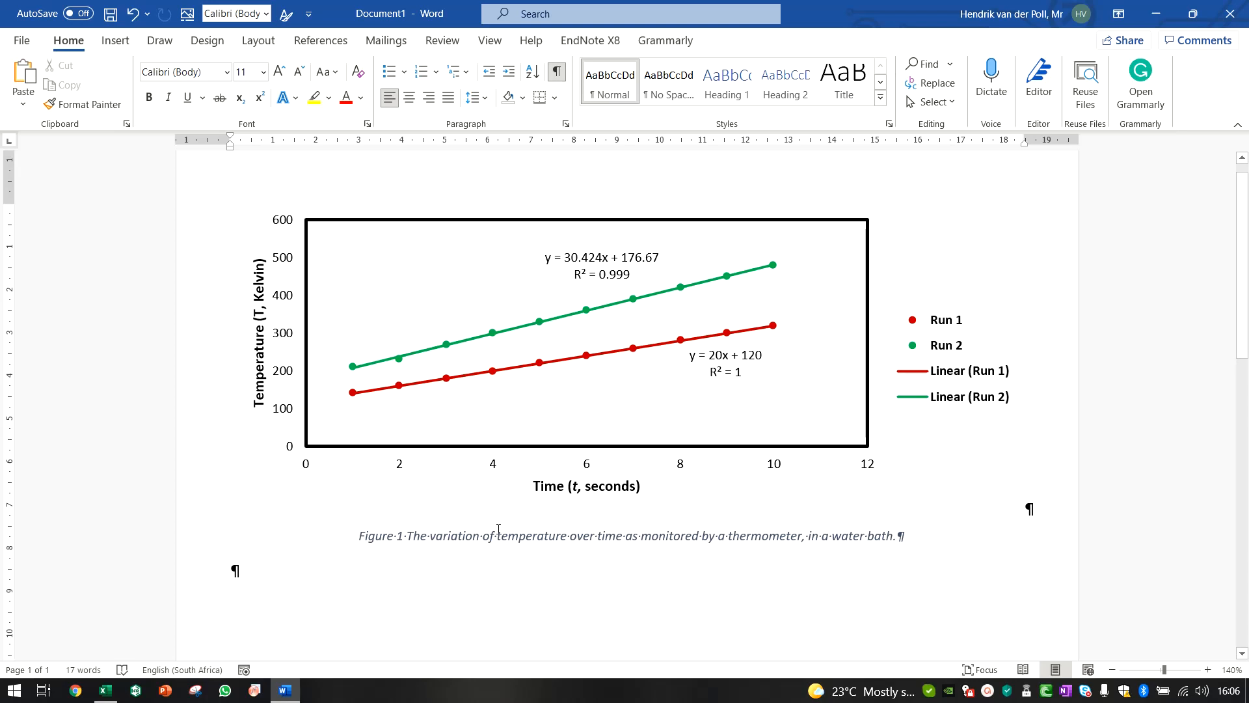
Enlarge the whole figure caption to 12 pt, make it bold and remove its italics.
{"action": "left_click_drag", "start_coordinate": [359, 535], "coordinate": [908, 537]}
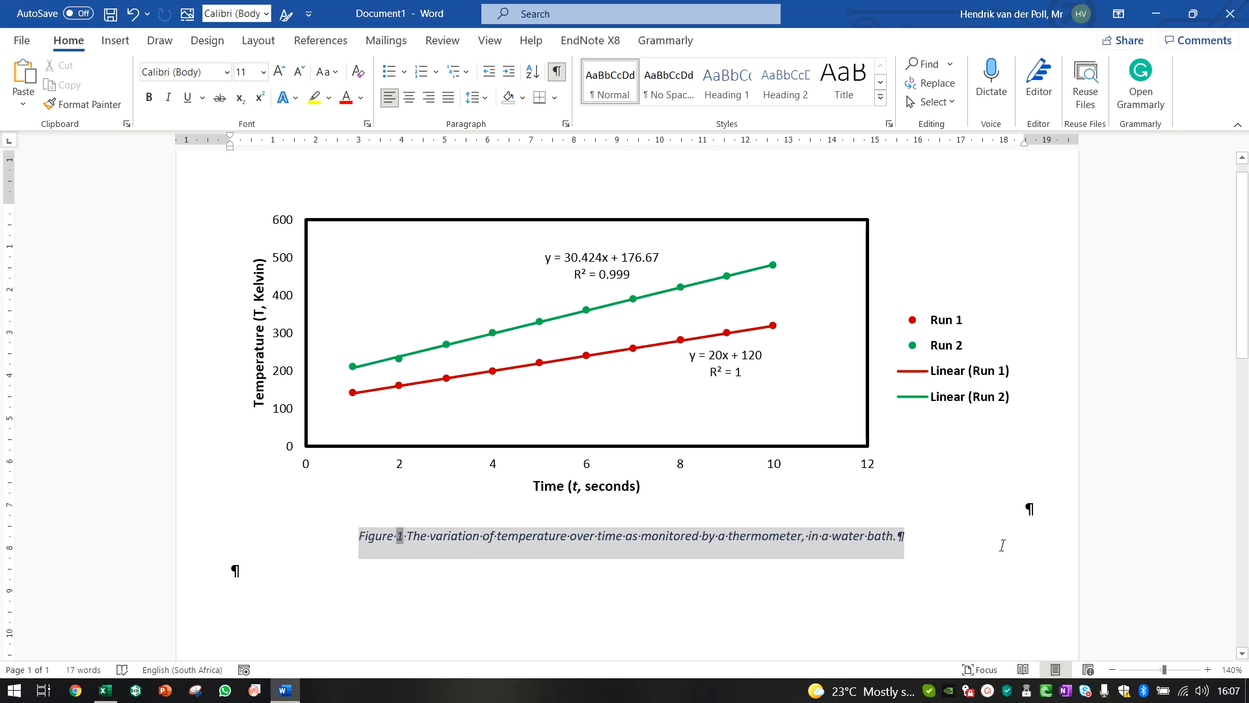
{"action": "left_click", "coordinate": [281, 73]}
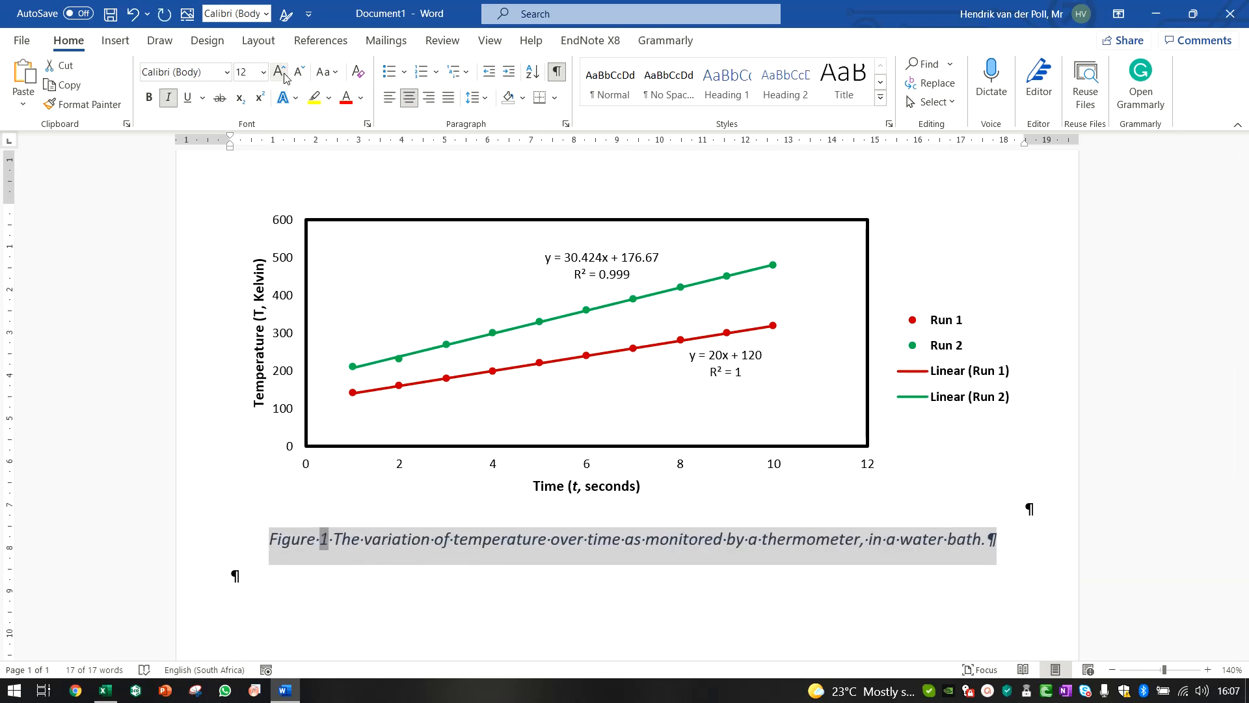
{"action": "left_click", "coordinate": [148, 96]}
{"action": "left_click", "coordinate": [169, 97]}
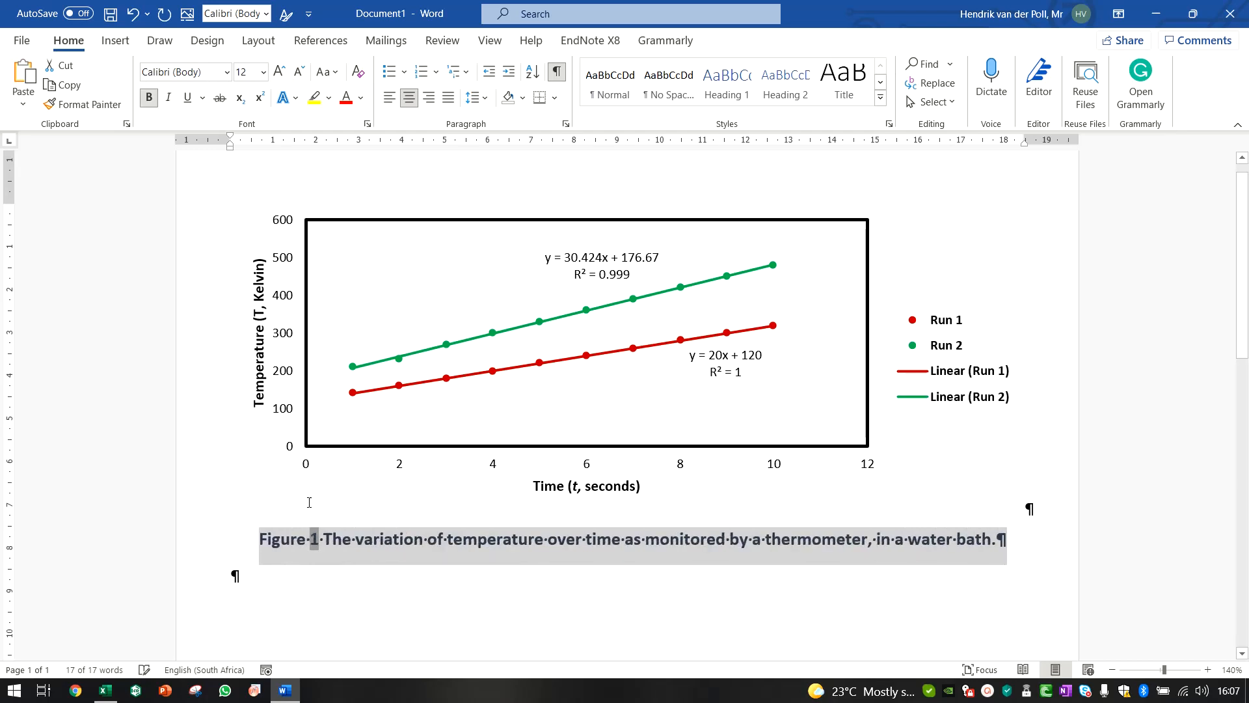
Remove the bold from the caption's descriptive sentence, leaving only the label Figure 1 bold.
{"action": "left_click", "coordinate": [333, 540]}
{"action": "left_click_drag", "start_coordinate": [1015, 535], "coordinate": [324, 543]}
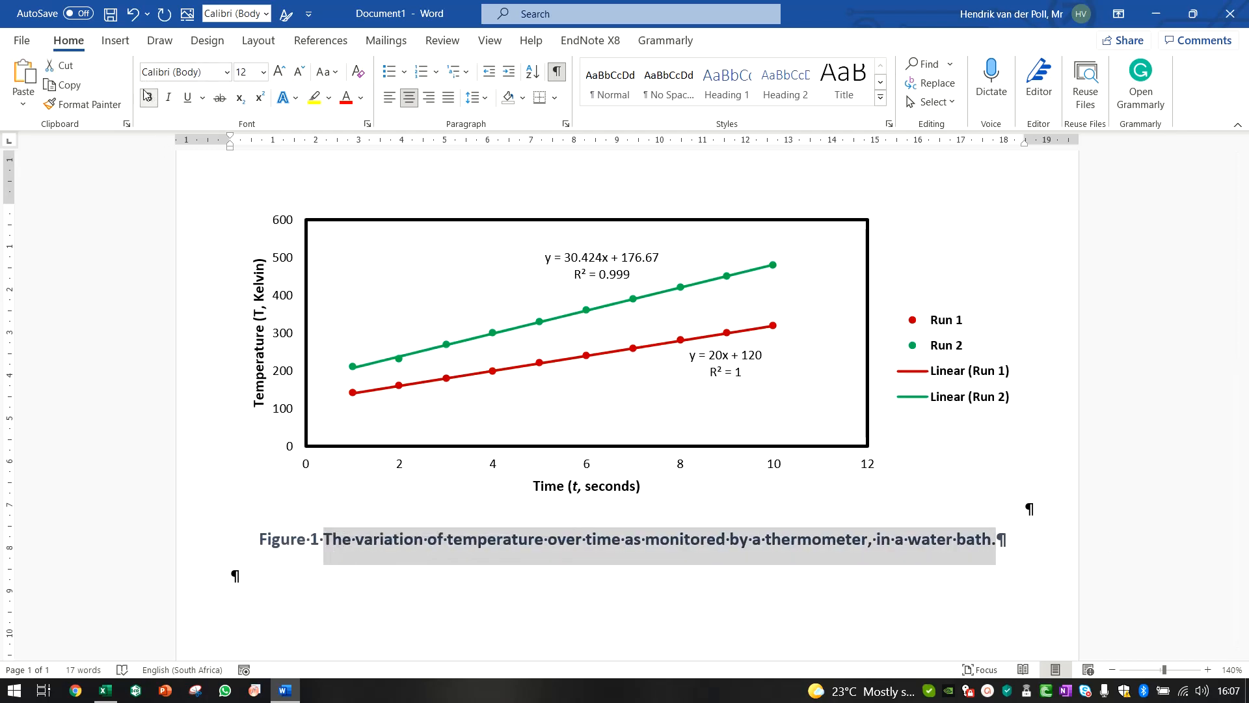
{"action": "key", "text": "ctrl+b"}
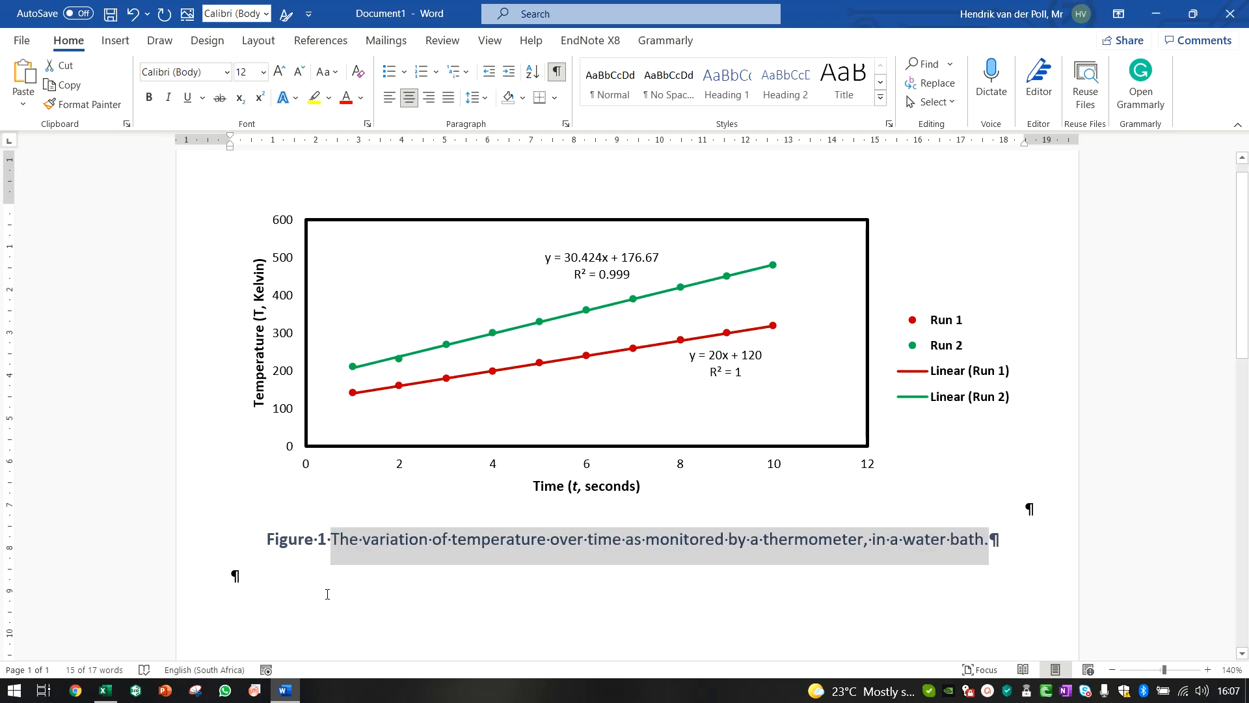
{"action": "left_click", "coordinate": [319, 576]}
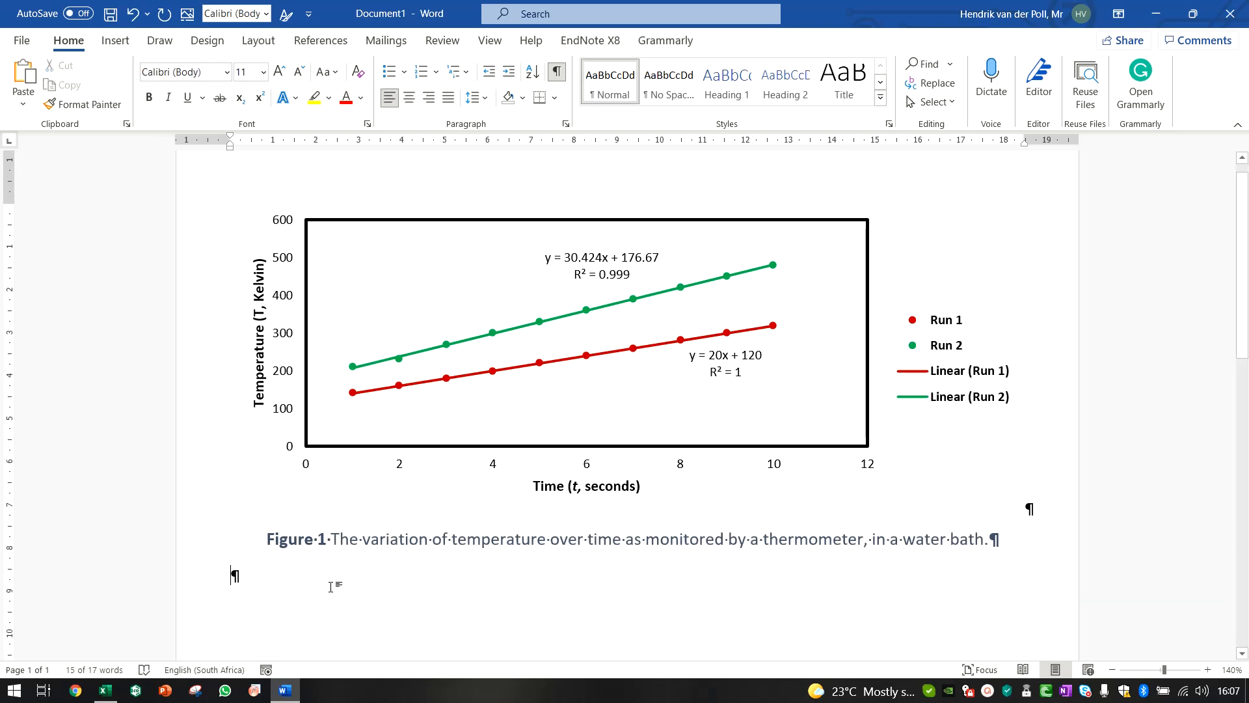
{"action": "left_click", "coordinate": [286, 304]}
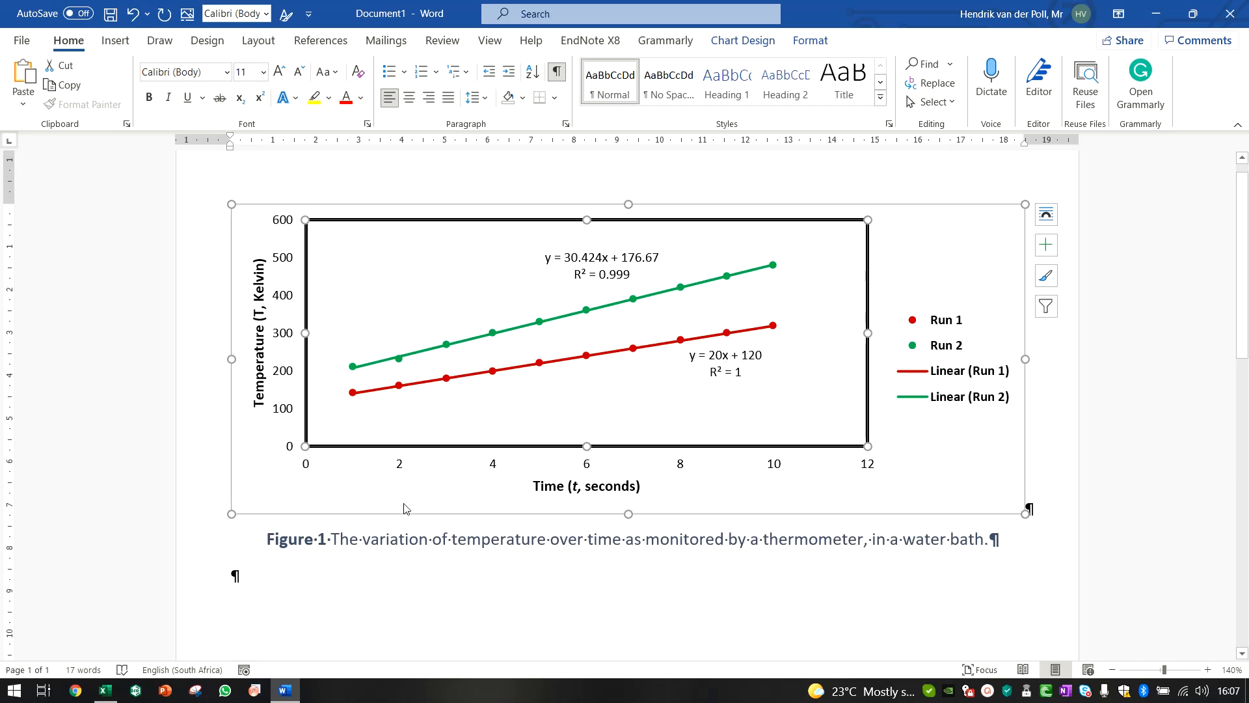
{"action": "left_click", "coordinate": [411, 579]}
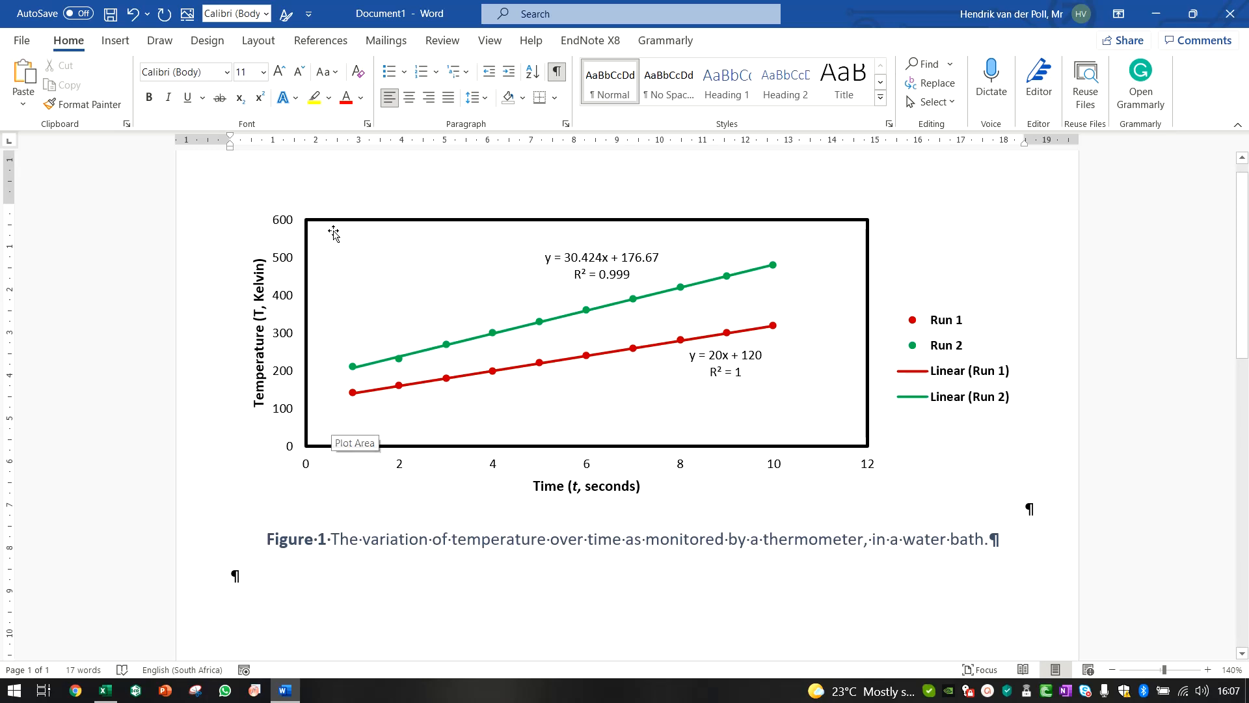
Switch to Excel and set the chart's horizontal axis bounds to a minimum of 1 and a maximum of 10.
{"action": "left_click", "coordinate": [105, 690]}
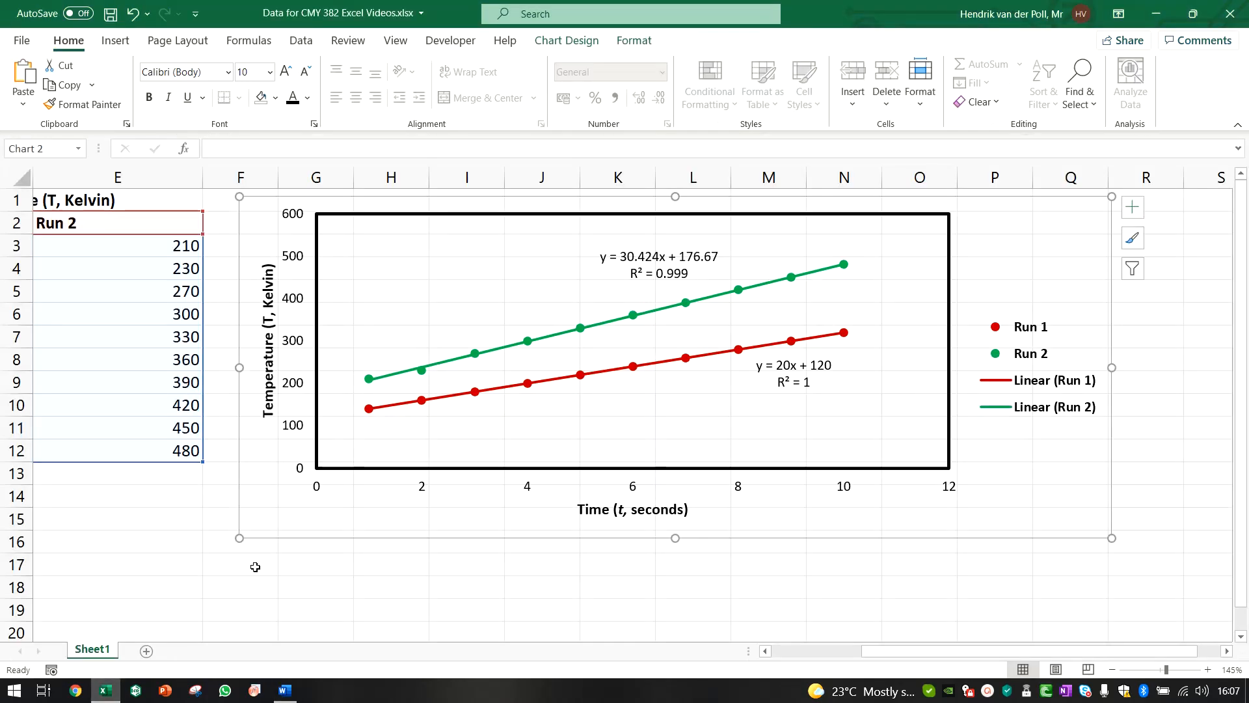
{"action": "left_click", "coordinate": [320, 492]}
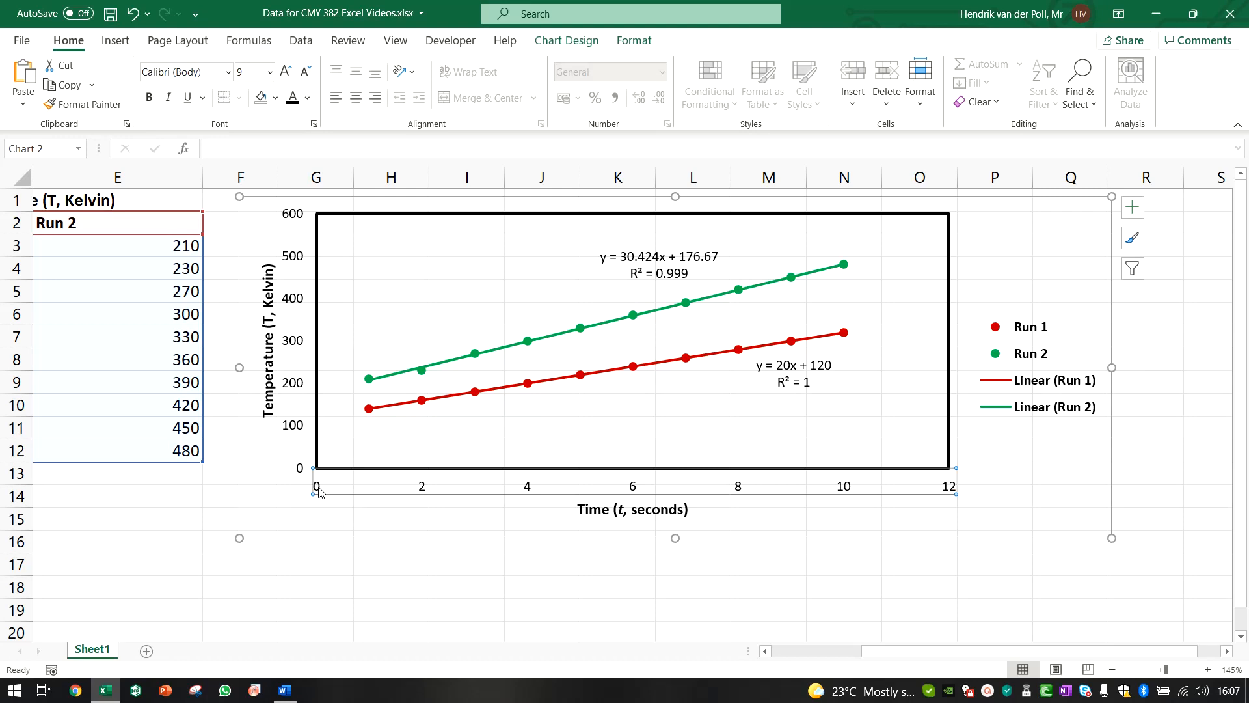
{"action": "right_click", "coordinate": [320, 493]}
{"action": "left_click", "coordinate": [356, 480]}
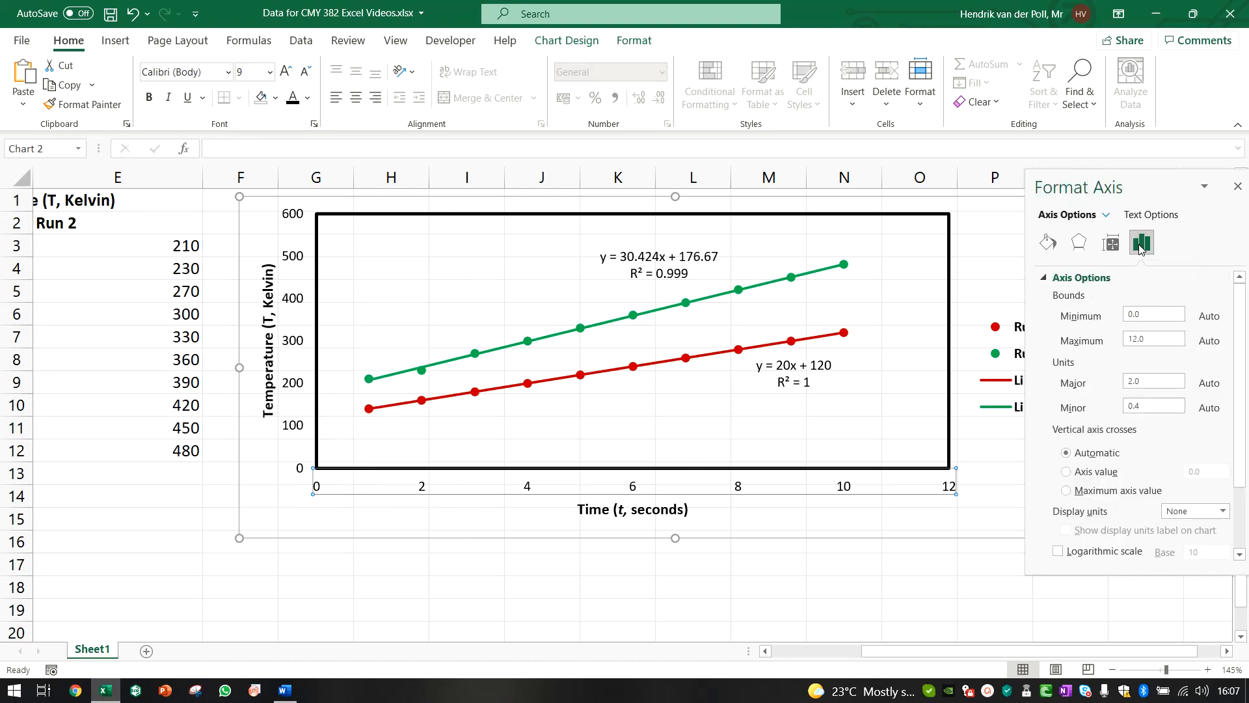
{"action": "left_click", "coordinate": [1133, 315]}
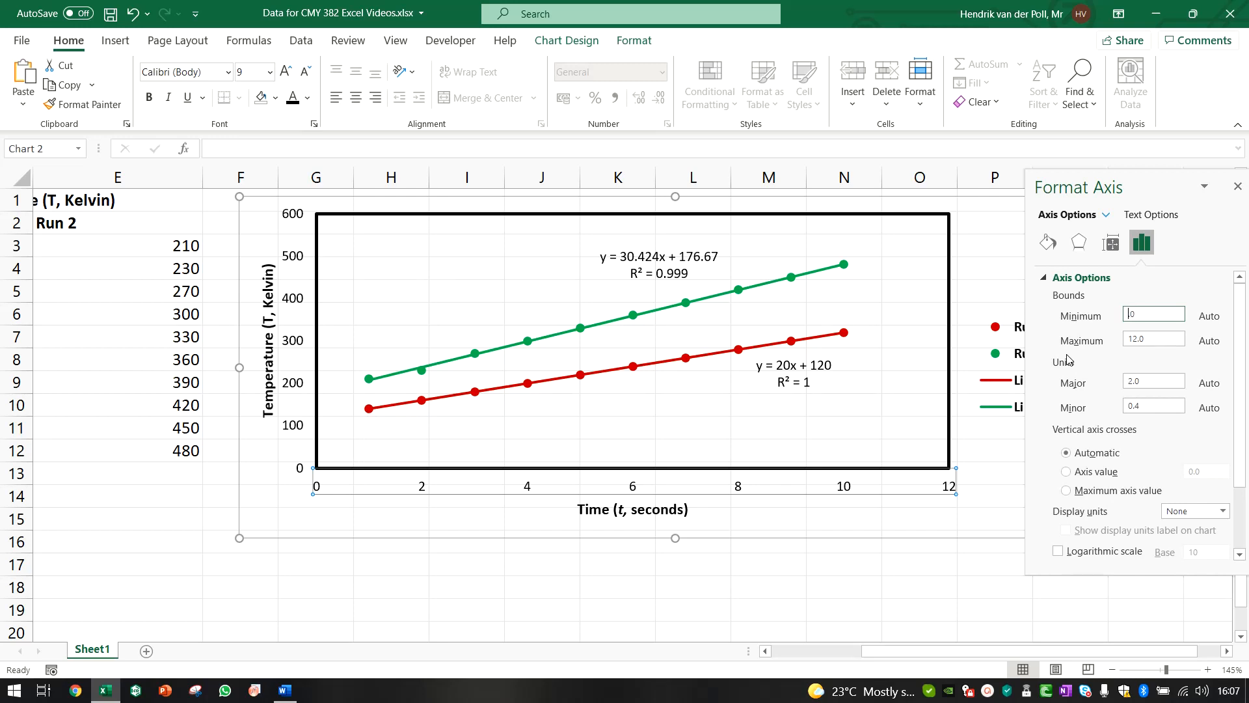
{"action": "key", "text": "Return"}
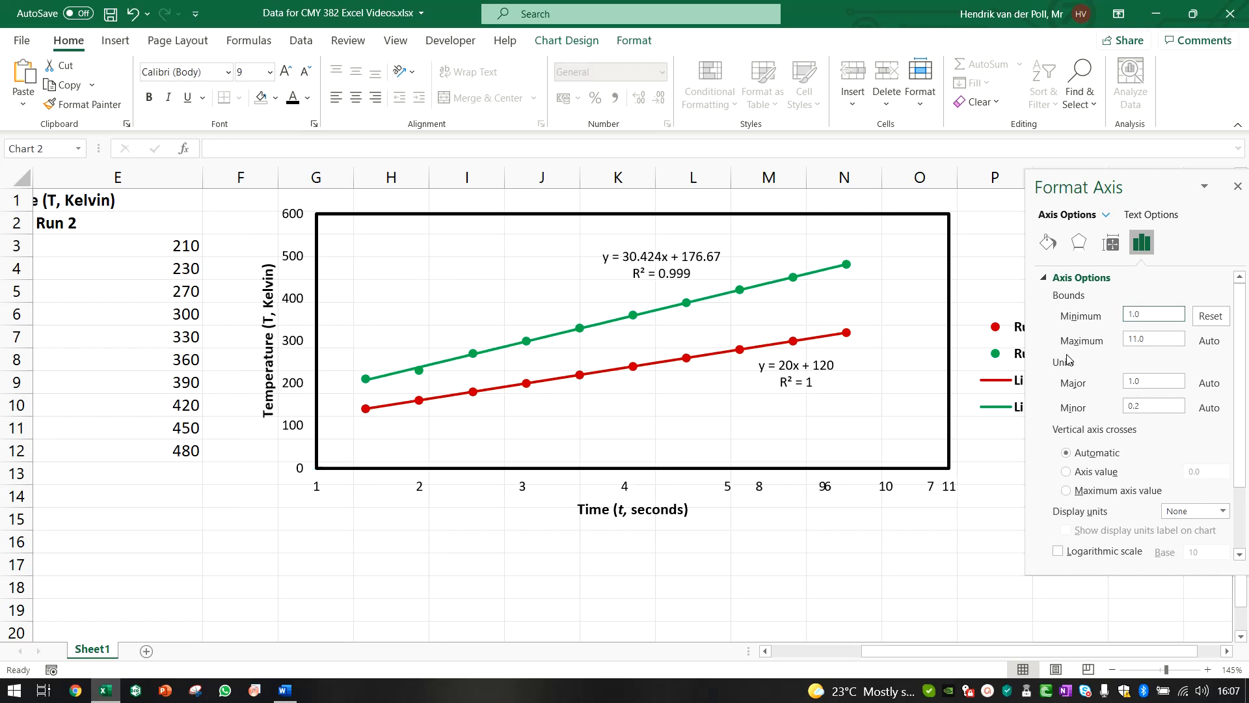
{"action": "left_click", "coordinate": [1139, 339]}
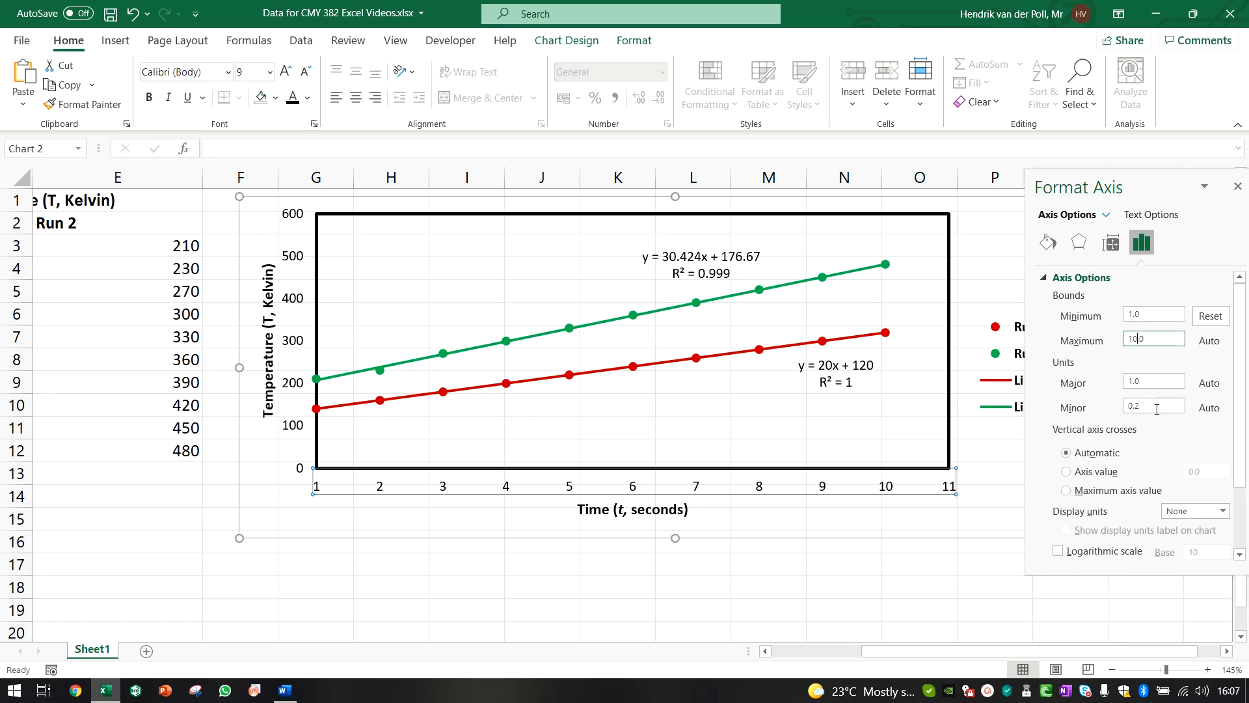
{"action": "key", "text": "Return"}
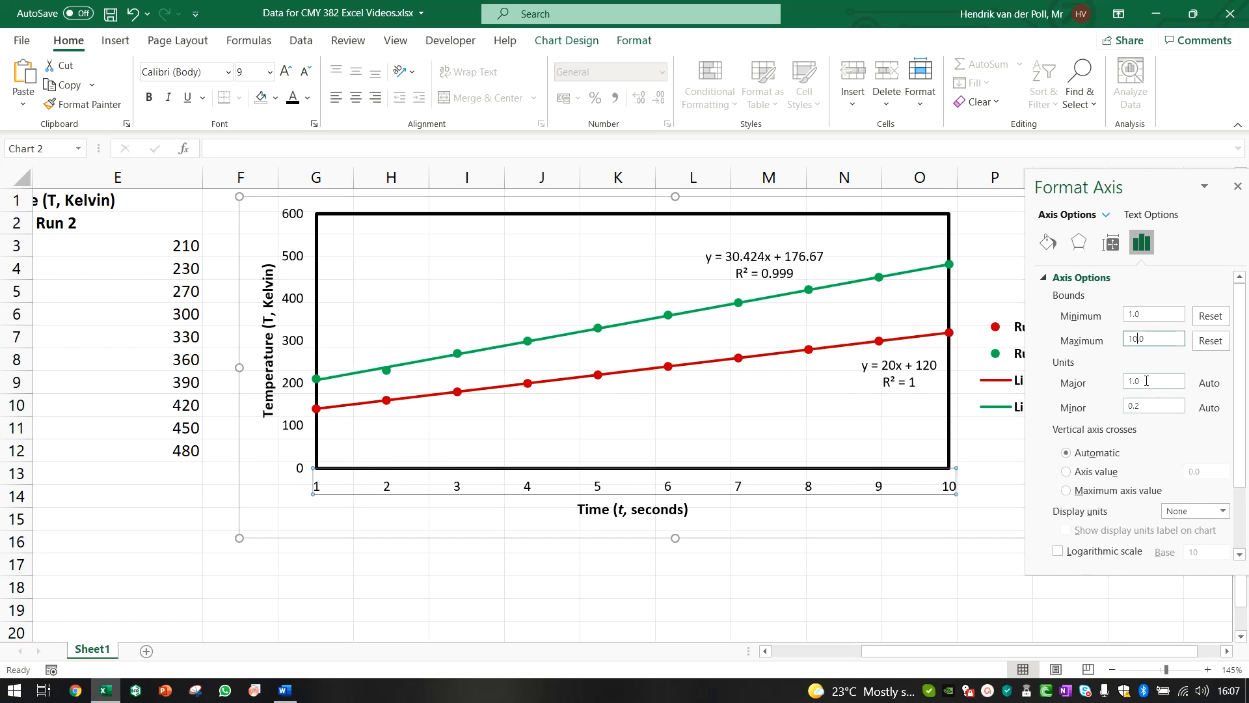
Set the major unit of the horizontal time axis to 2.
{"action": "left_click", "coordinate": [1133, 381]}
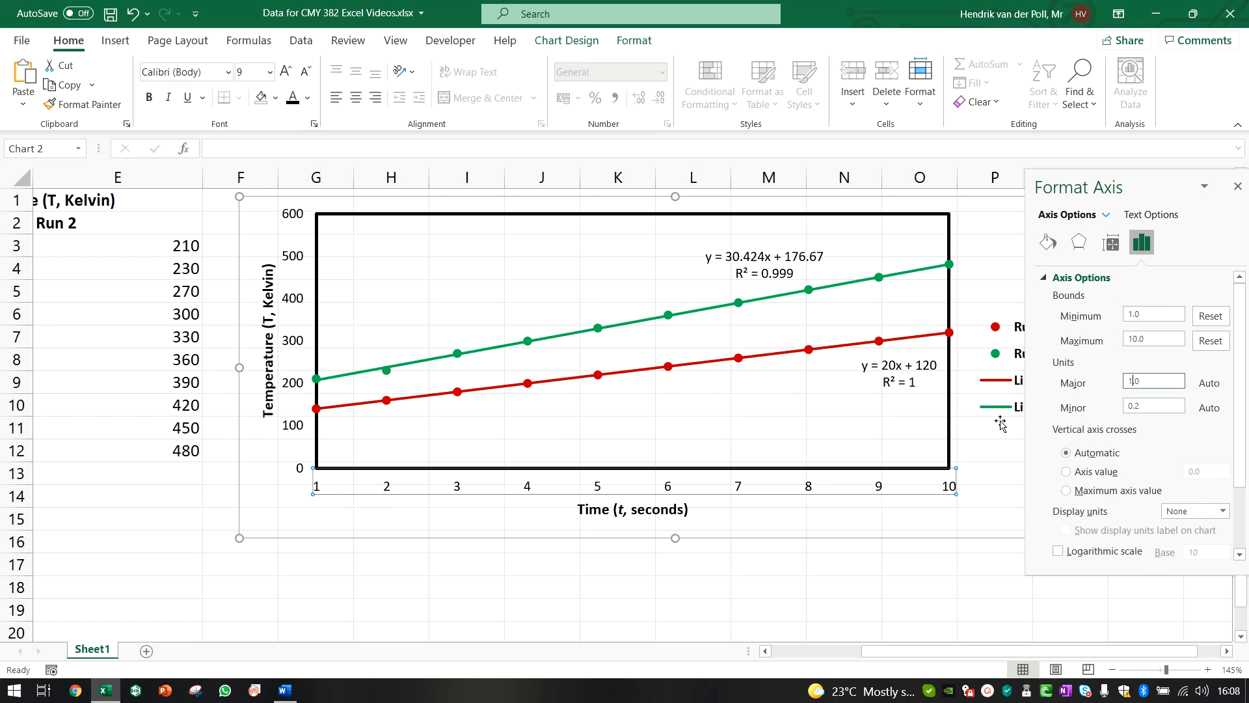
{"action": "key", "text": "BackSpace"}
{"action": "key", "text": "BackSpace"}
{"action": "type", "text": "2."}
{"action": "key", "text": "Return"}
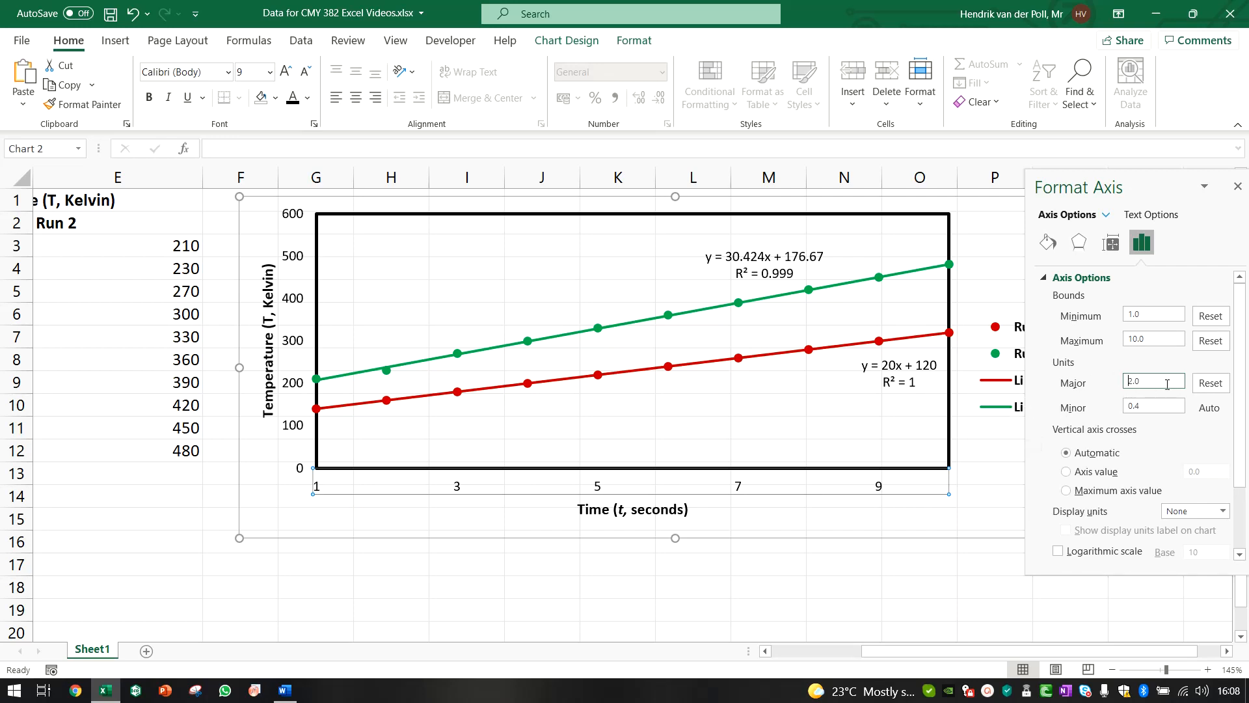
Return the horizontal time axis to a major unit of 1 and select the chart area.
{"action": "key", "text": "Return"}
{"action": "key", "text": "Return"}
{"action": "key", "text": "Return"}
{"action": "left_click", "coordinate": [958, 523]}
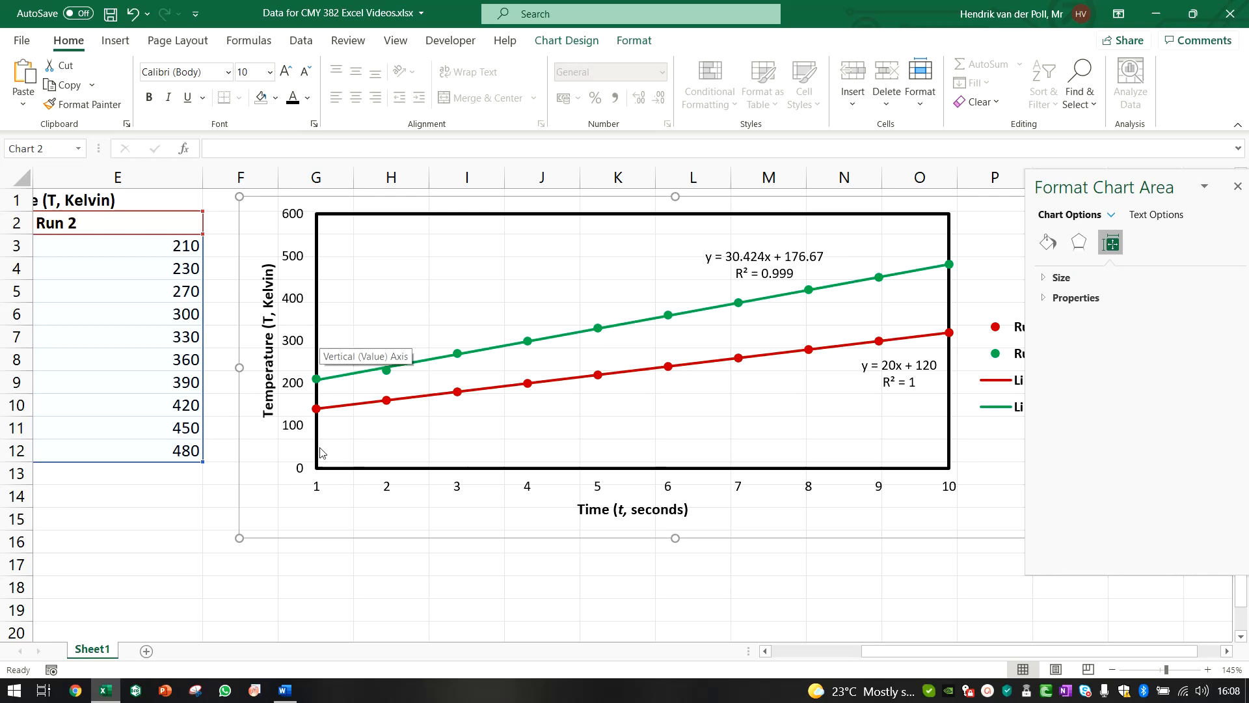
Switch back to the Word document and cut the old chart from above the figure caption.
{"action": "left_click", "coordinate": [285, 689]}
{"action": "left_click", "coordinate": [785, 457]}
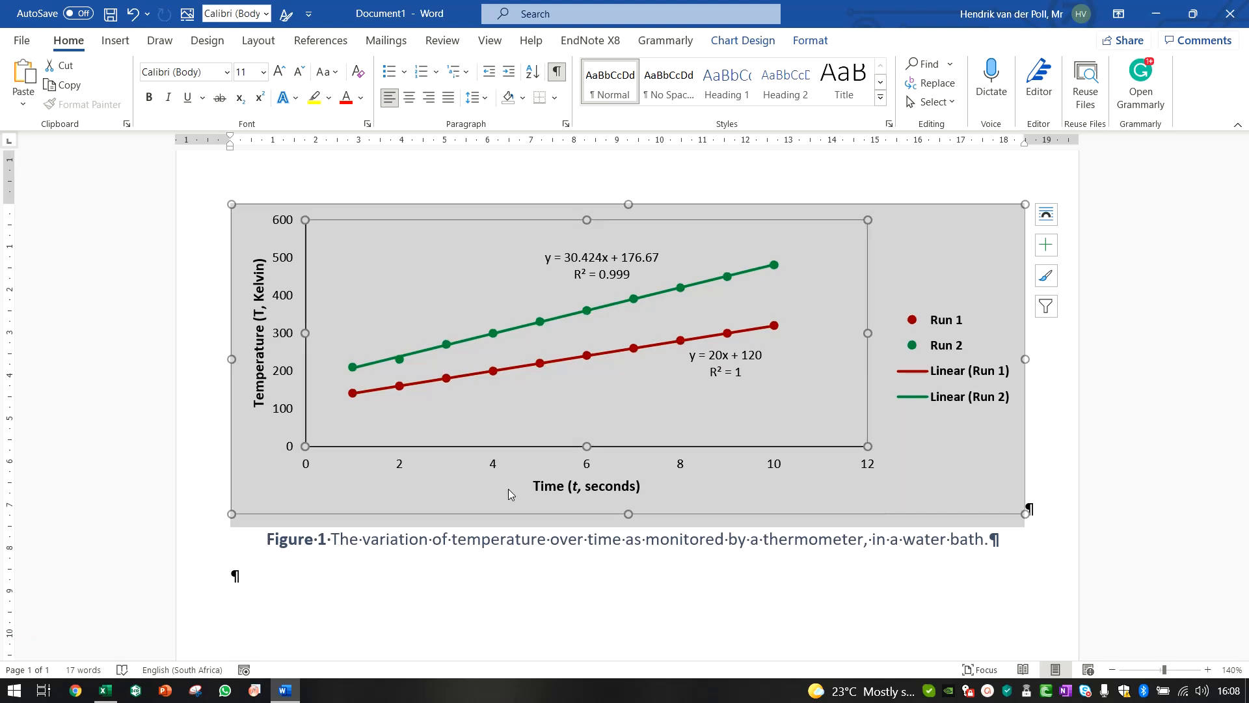
{"action": "left_click", "coordinate": [1052, 496]}
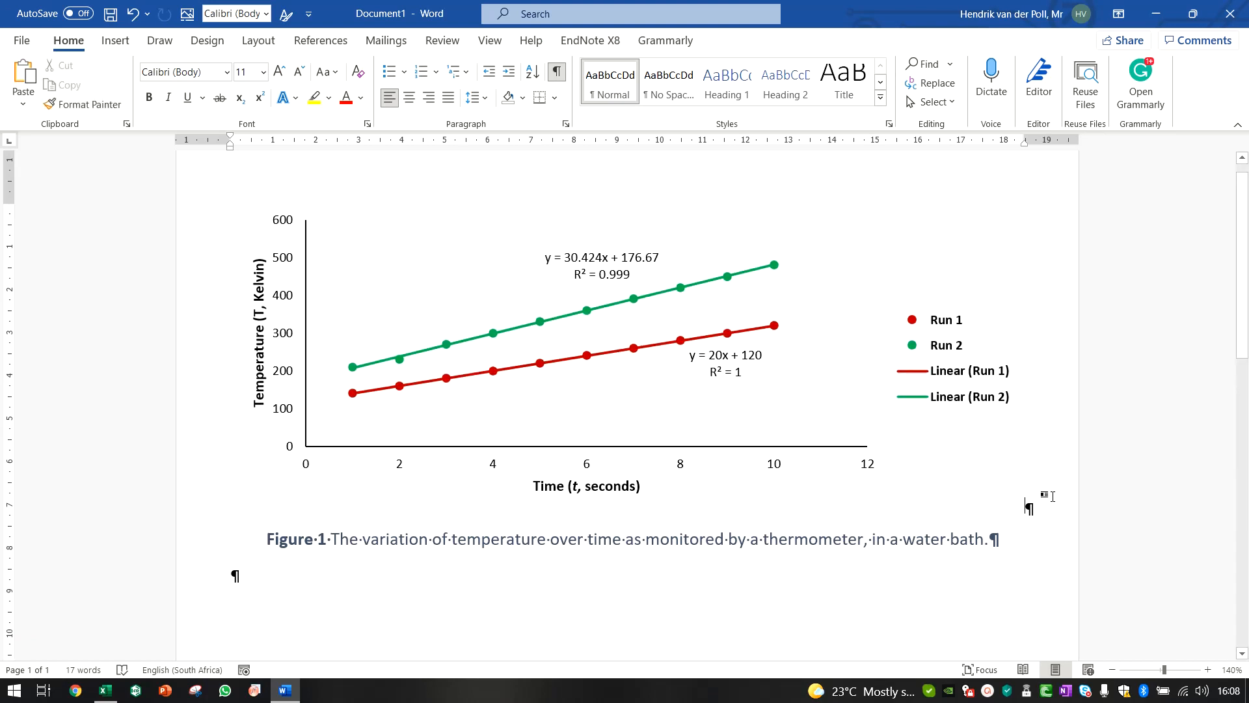
{"action": "key", "text": "BackSpace"}
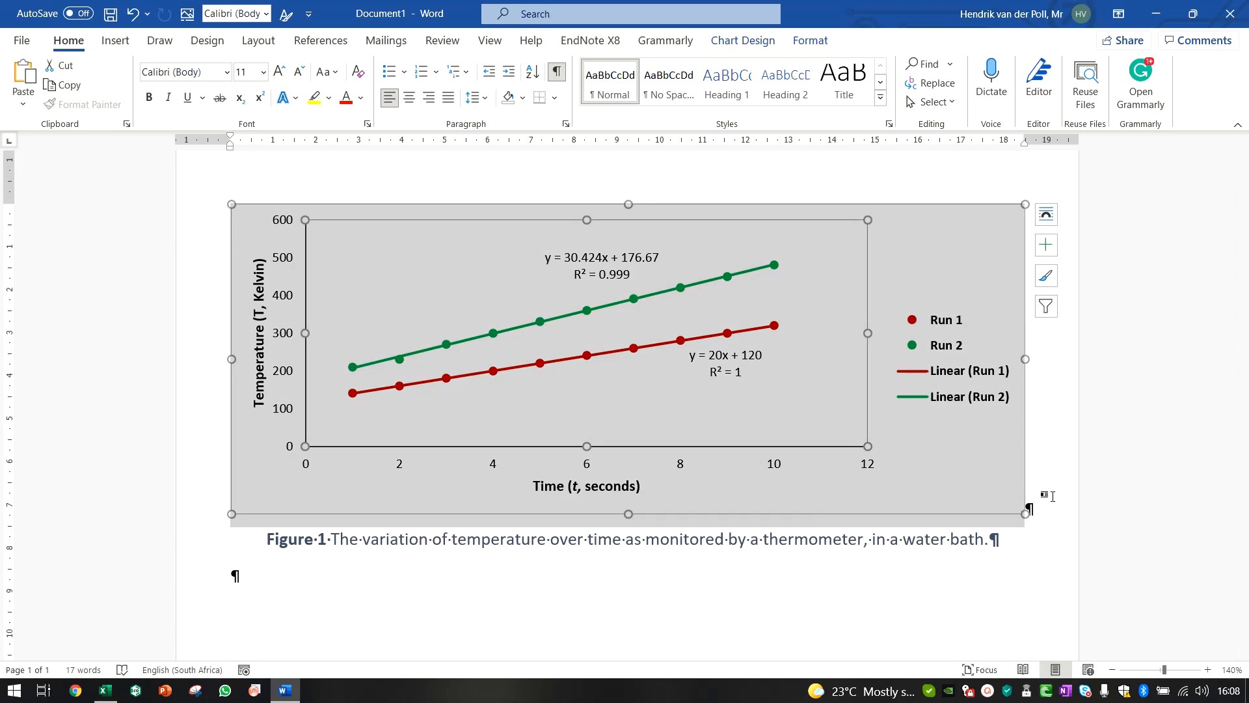
{"action": "right_click", "coordinate": [926, 480]}
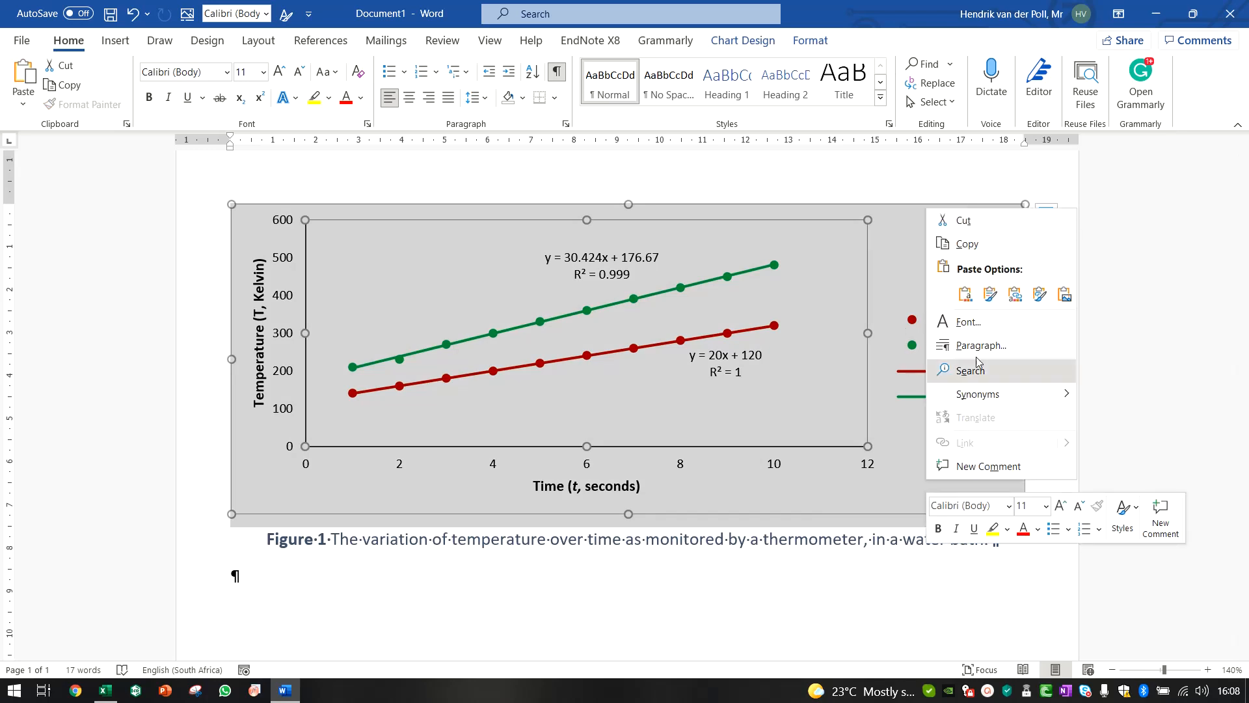
{"action": "left_click", "coordinate": [967, 220]}
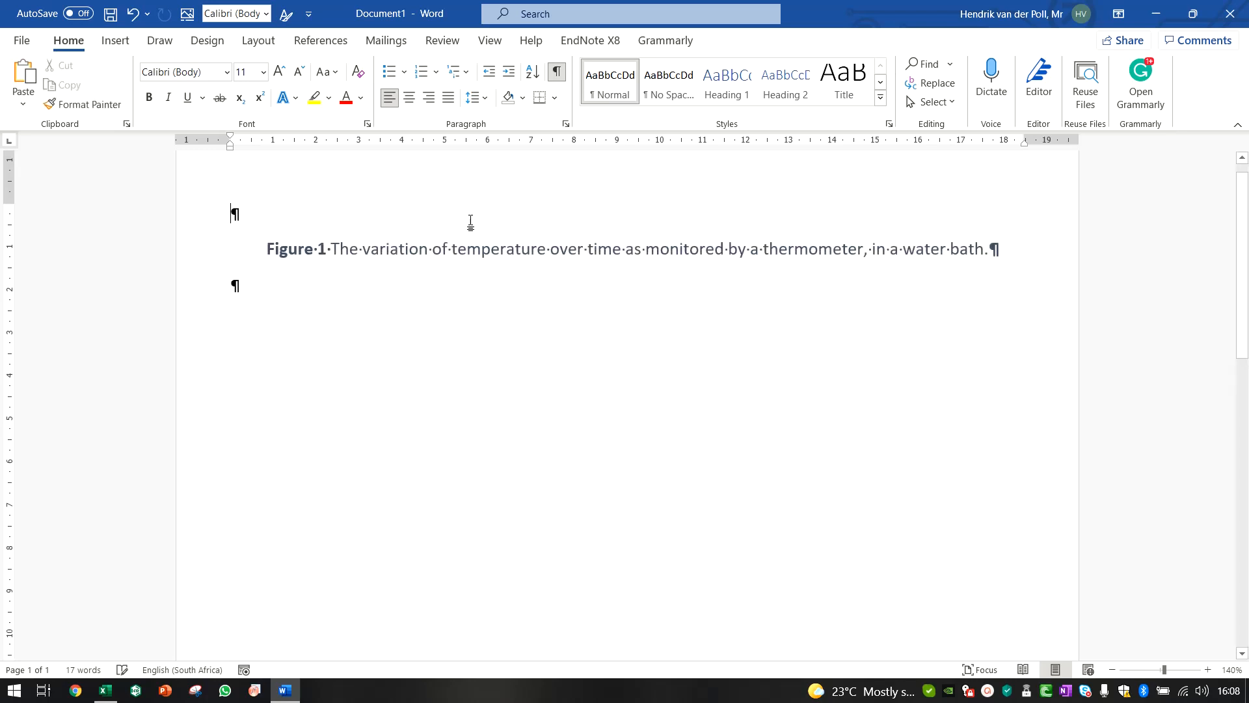
Copy the updated chart from Excel, paste it into the Word document above the Figure 1 caption, and centre it.
{"action": "left_click", "coordinate": [106, 691]}
{"action": "key", "text": "ctrl+c"}
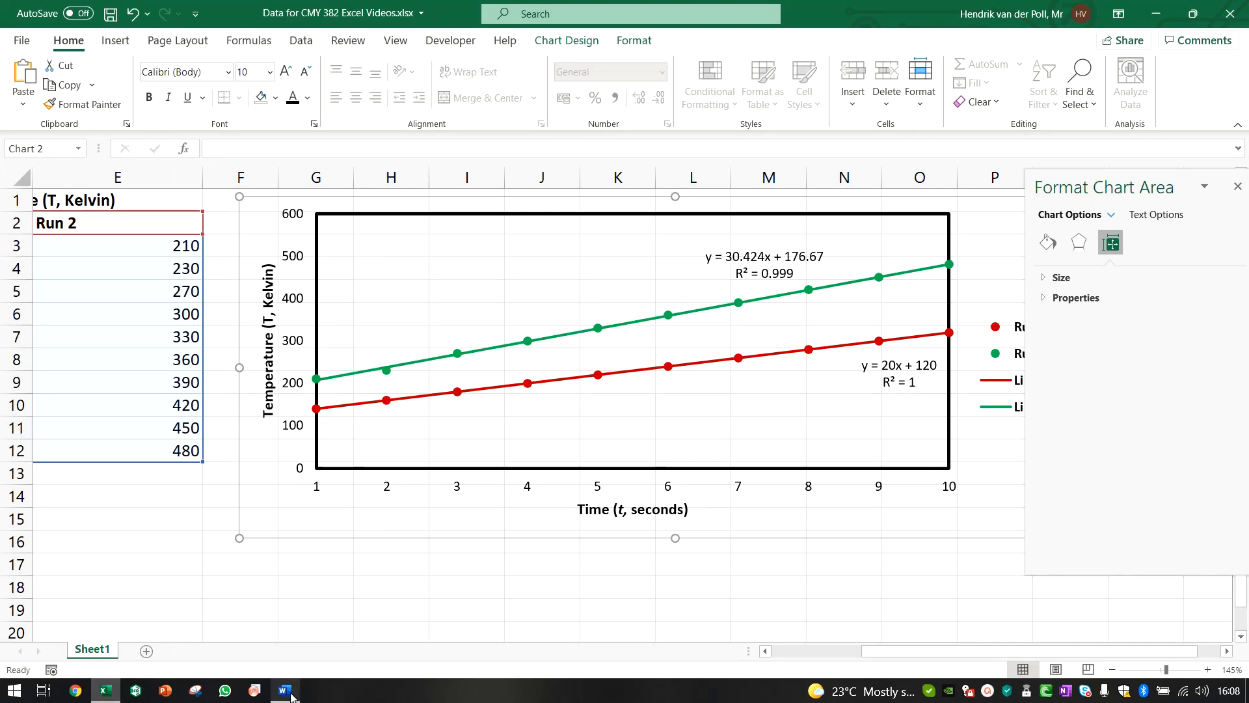
{"action": "left_click", "coordinate": [285, 691]}
{"action": "key", "text": "ctrl+v"}
{"action": "left_click", "coordinate": [829, 507]}
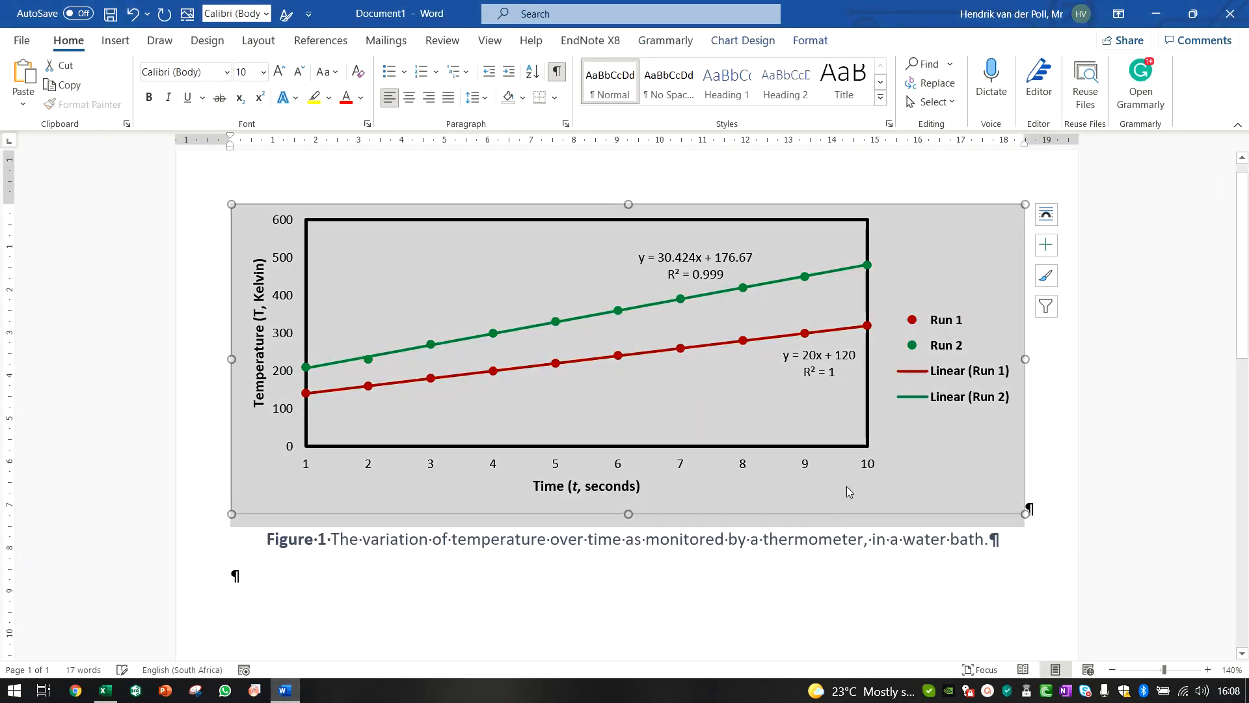
{"action": "left_click", "coordinate": [410, 97]}
{"action": "left_click", "coordinate": [387, 595]}
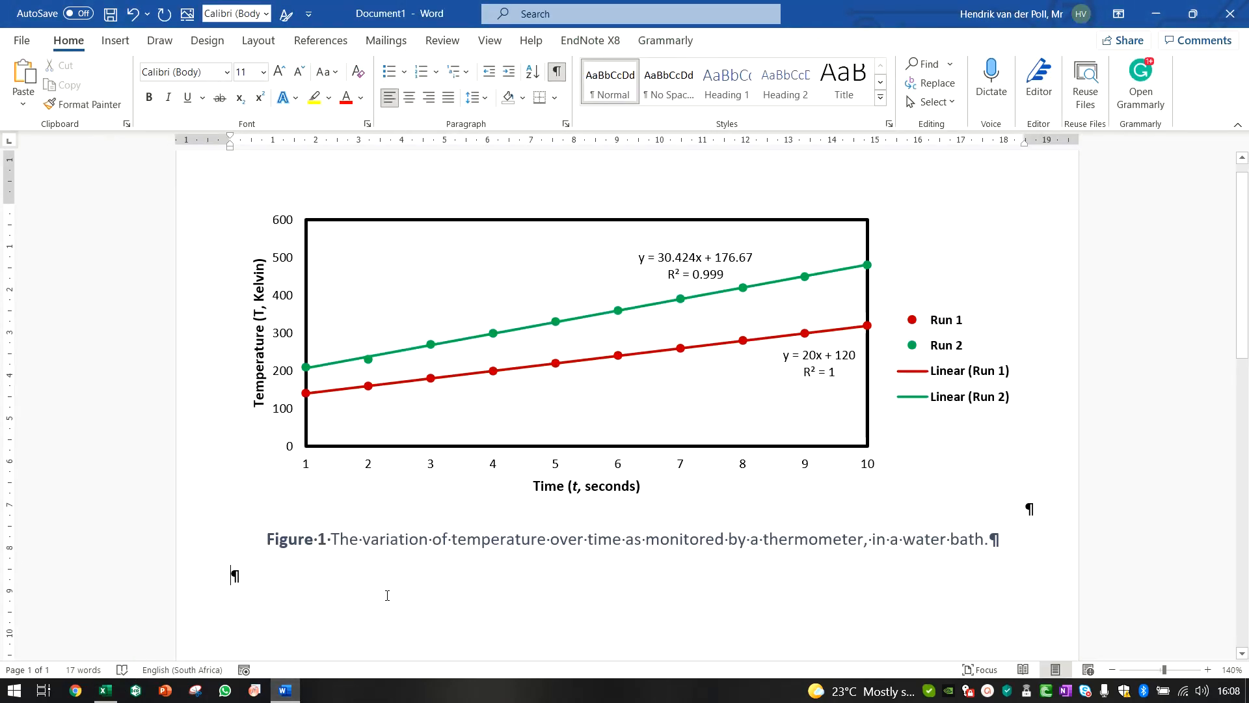
Resize the pasted chart in the document, narrowing it to roughly the caption's width and reducing its height.
{"action": "left_click", "coordinate": [1006, 488]}
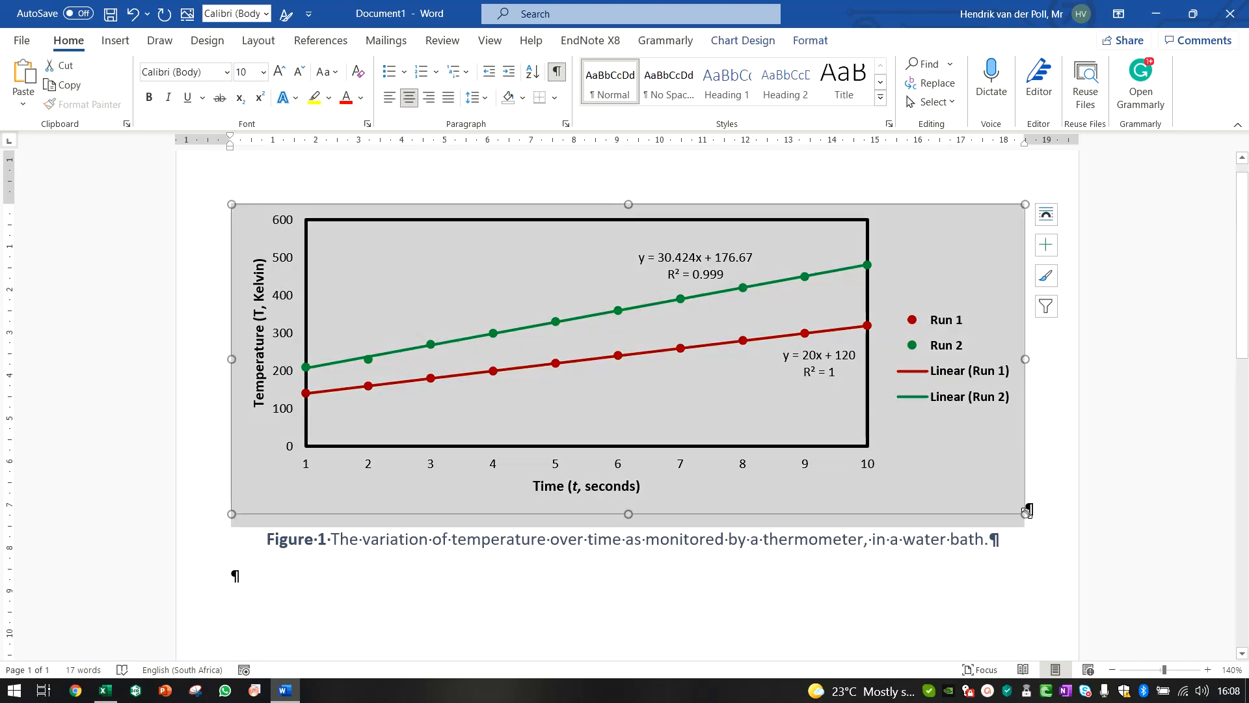
{"action": "left_click_drag", "start_coordinate": [1027, 511], "coordinate": [981, 538]}
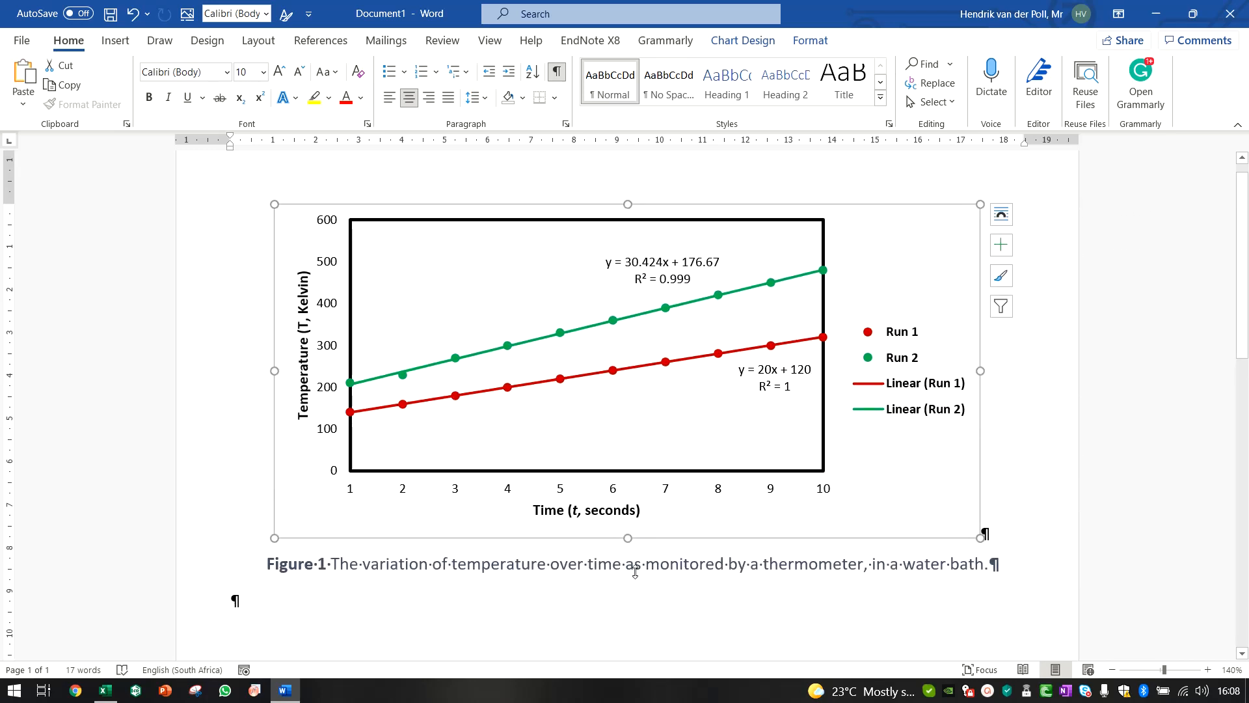
{"action": "left_click_drag", "start_coordinate": [635, 572], "coordinate": [653, 434]}
{"action": "left_click", "coordinate": [609, 526]}
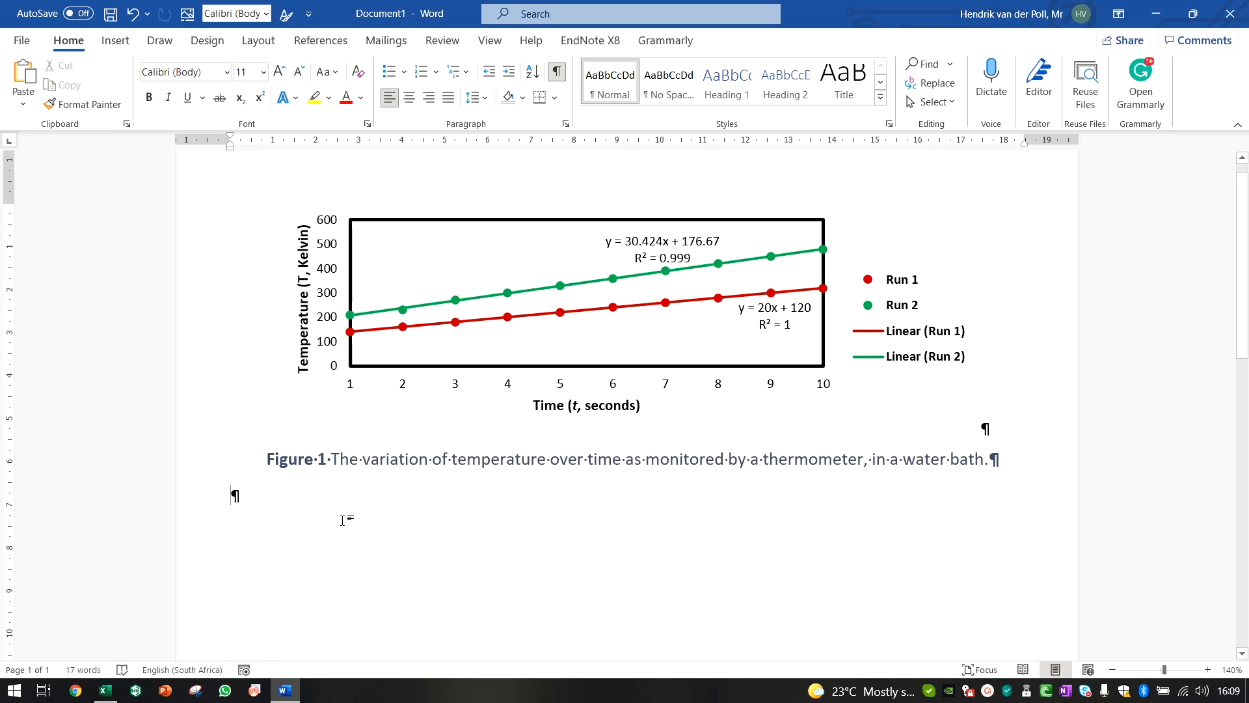
Switch to Excel and change the line colour of the Run 2 trendline to black.
{"action": "left_click", "coordinate": [105, 690]}
{"action": "left_click", "coordinate": [544, 343]}
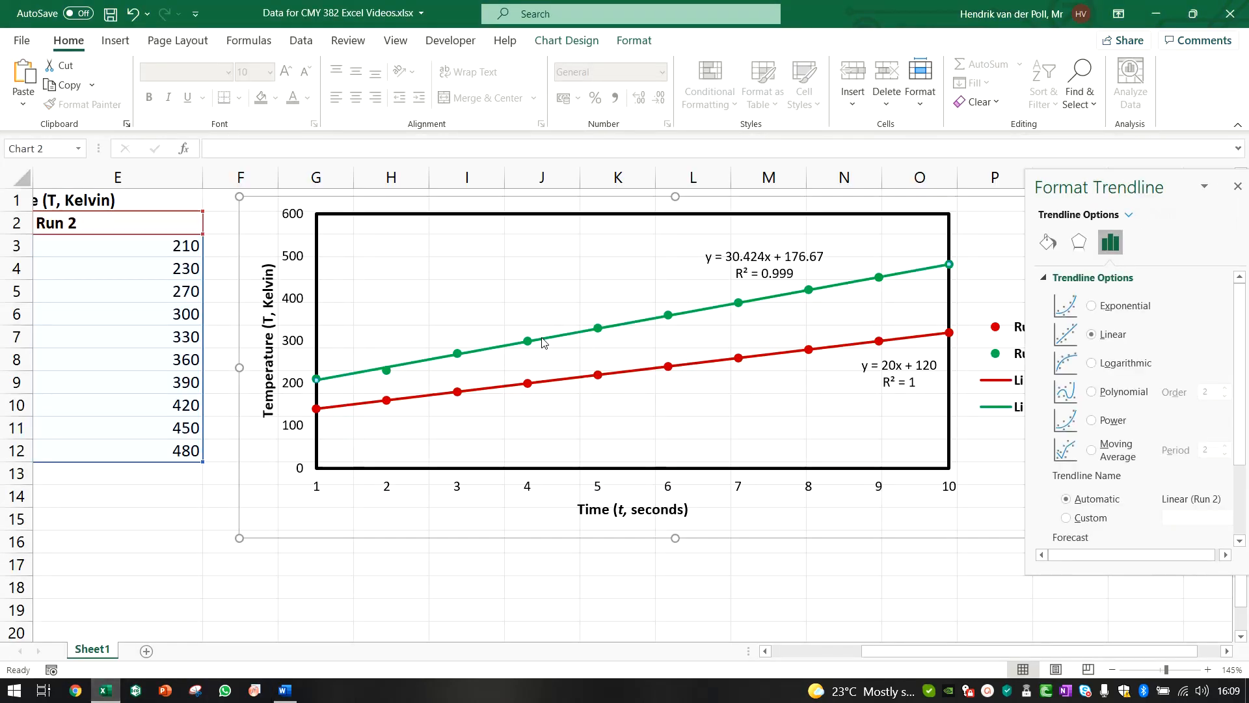
{"action": "left_click", "coordinate": [1046, 242]}
{"action": "left_click", "coordinate": [1223, 387]}
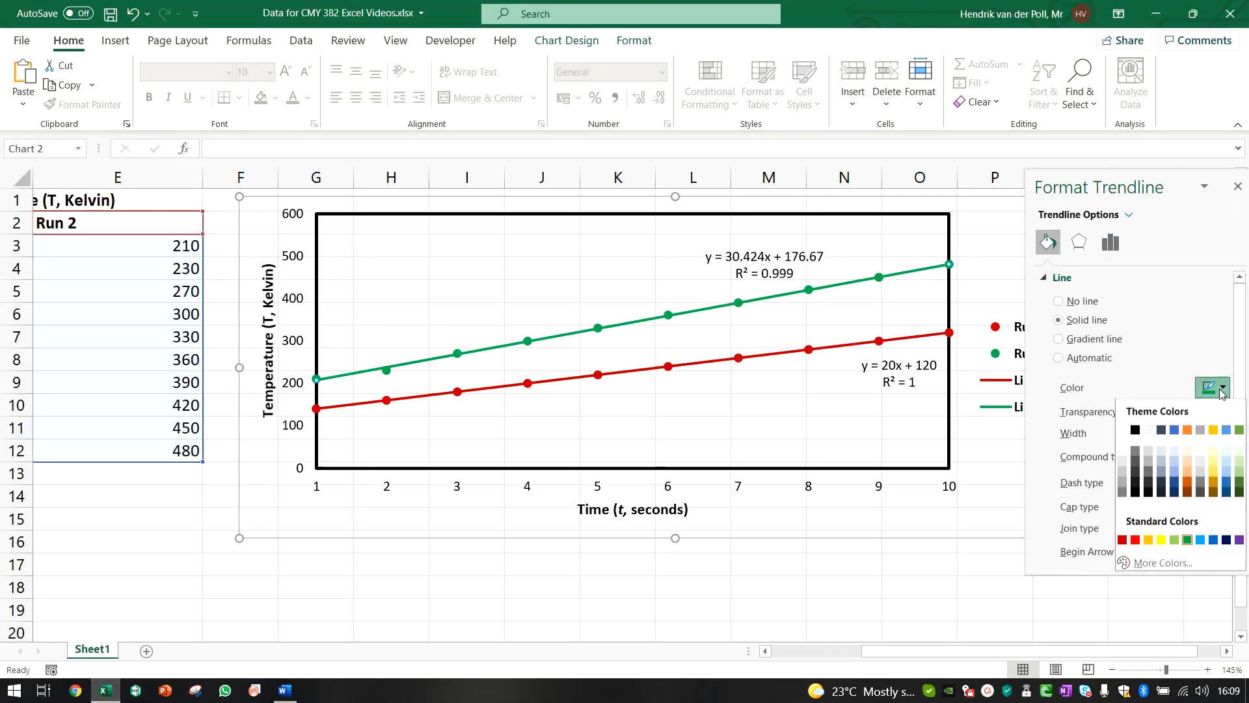
{"action": "left_click", "coordinate": [1136, 433]}
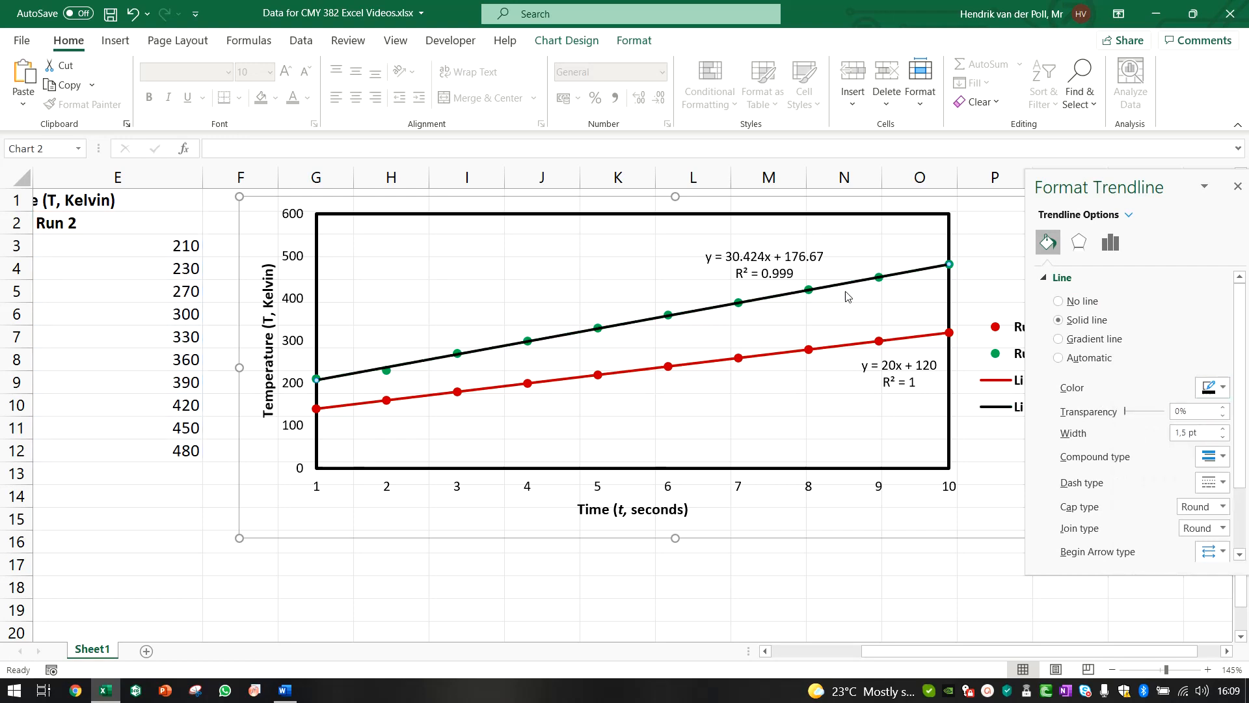
Set the Run 2 data series markers to no fill.
{"action": "left_click", "coordinate": [809, 289]}
{"action": "left_click", "coordinate": [1118, 279]}
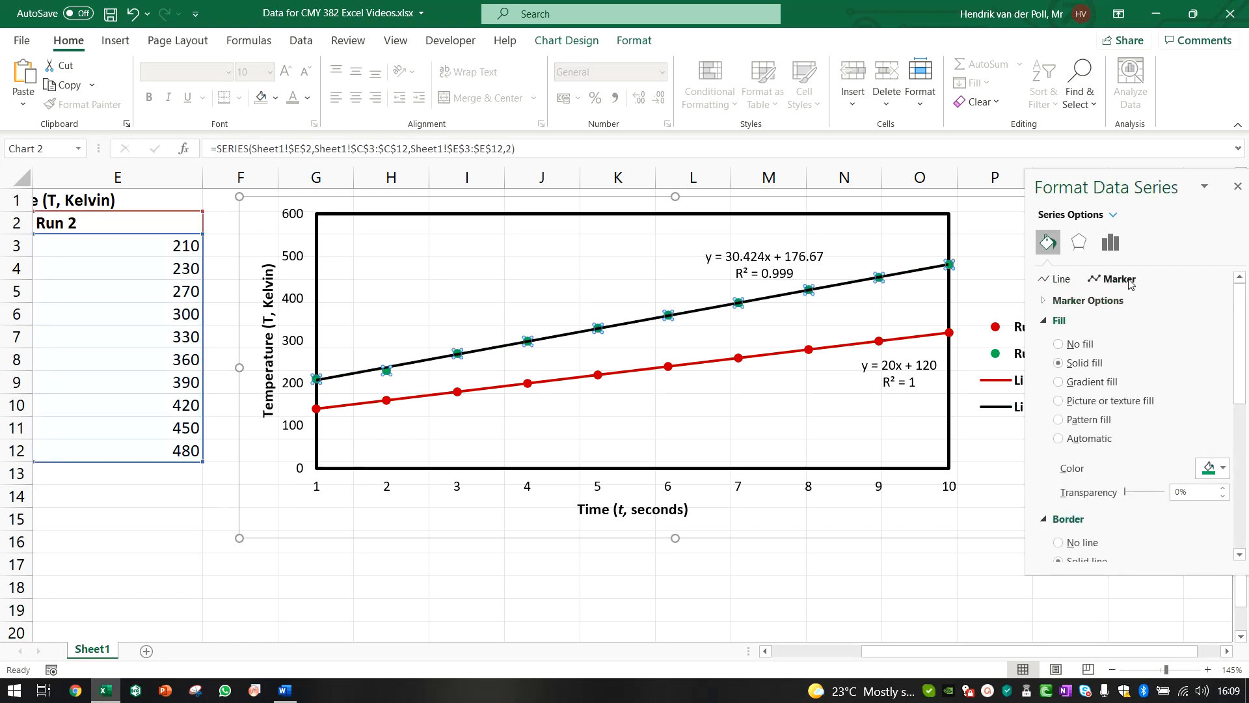
{"action": "left_click", "coordinate": [1085, 344]}
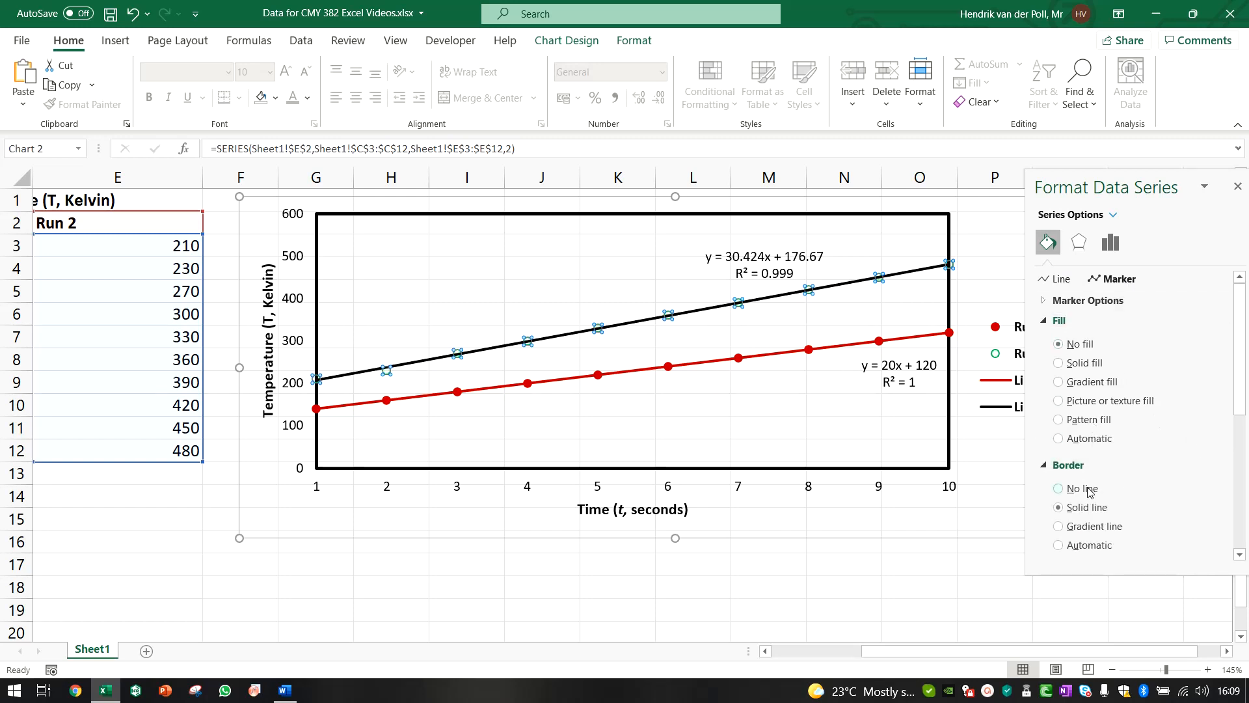
Set the Run 1 data series markers to no fill.
{"action": "left_click", "coordinate": [817, 356]}
{"action": "left_click", "coordinate": [812, 352]}
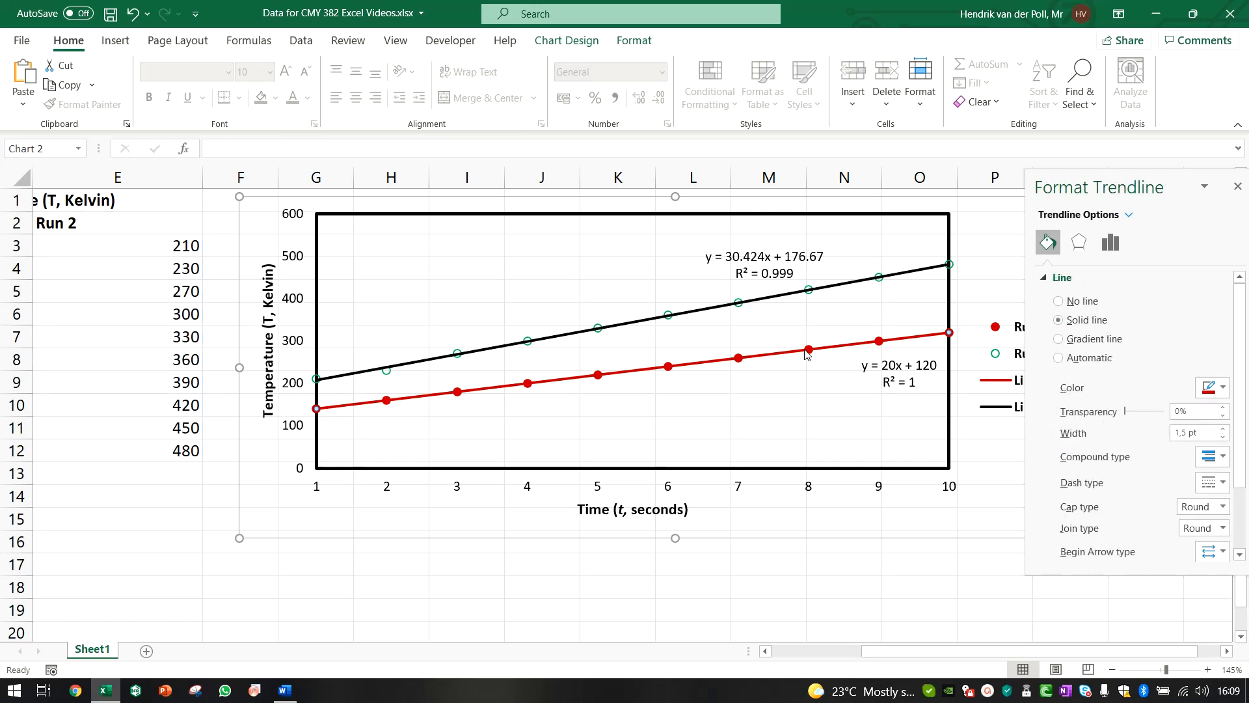
{"action": "left_click", "coordinate": [811, 350]}
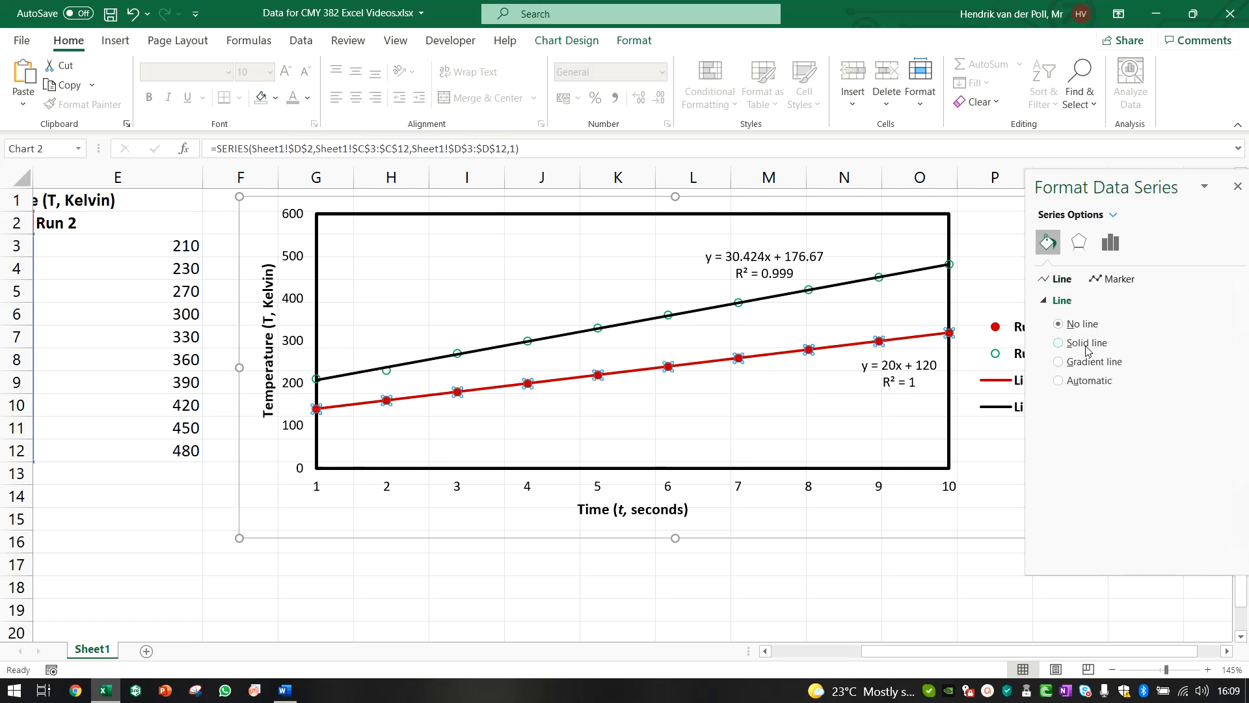
{"action": "left_click", "coordinate": [1112, 279]}
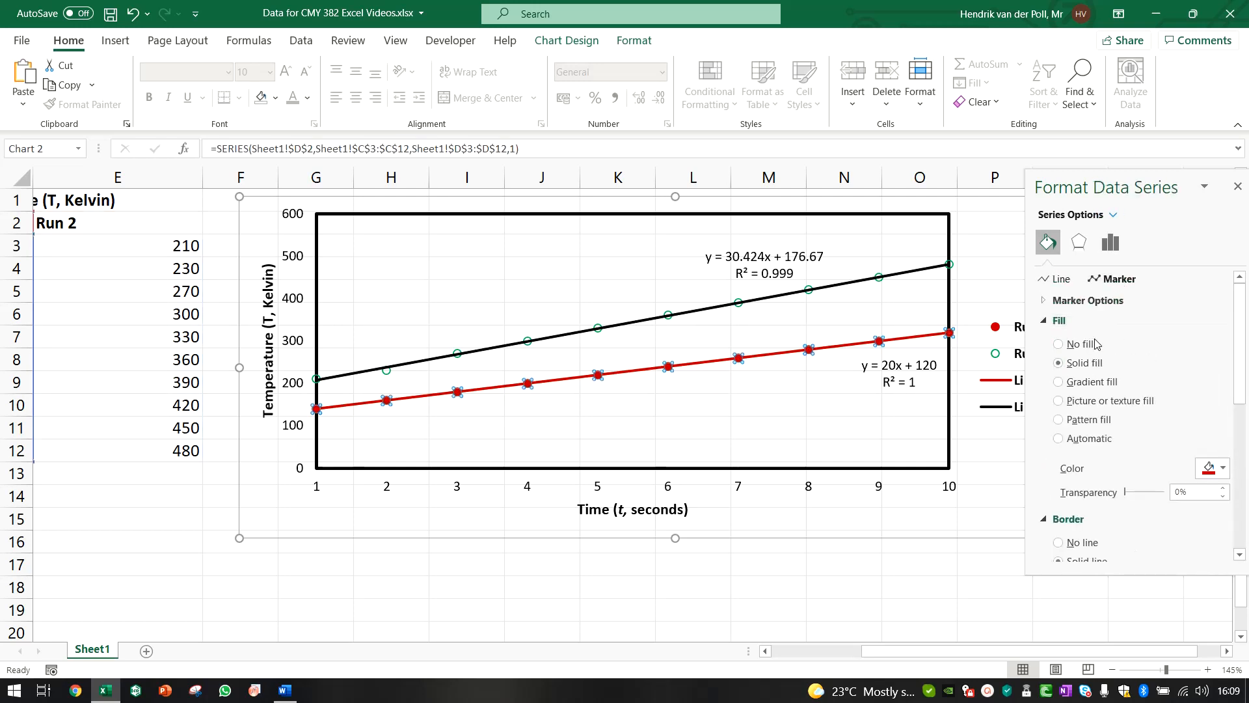
Change the line colour of the Run 1 trendline to black and deselect the chart.
{"action": "left_click", "coordinate": [793, 354]}
{"action": "left_click", "coordinate": [1222, 388]}
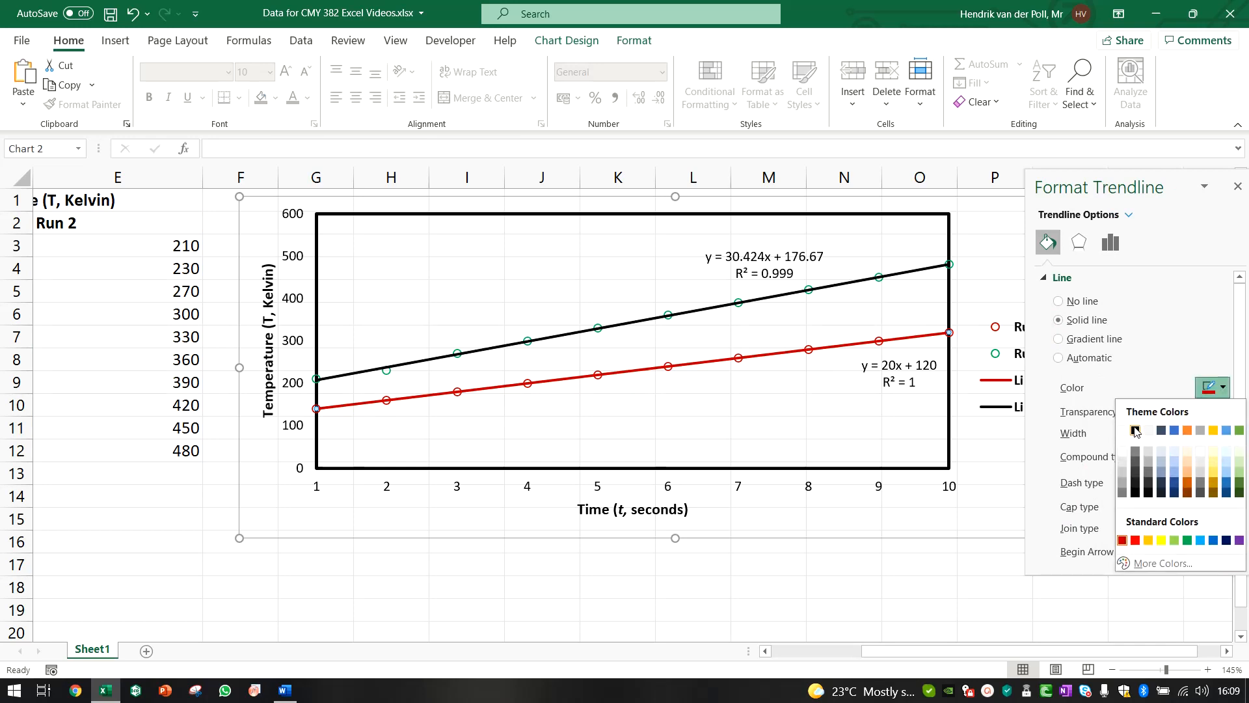
{"action": "left_click", "coordinate": [1139, 423]}
{"action": "left_click", "coordinate": [917, 533]}
{"action": "left_click", "coordinate": [978, 612]}
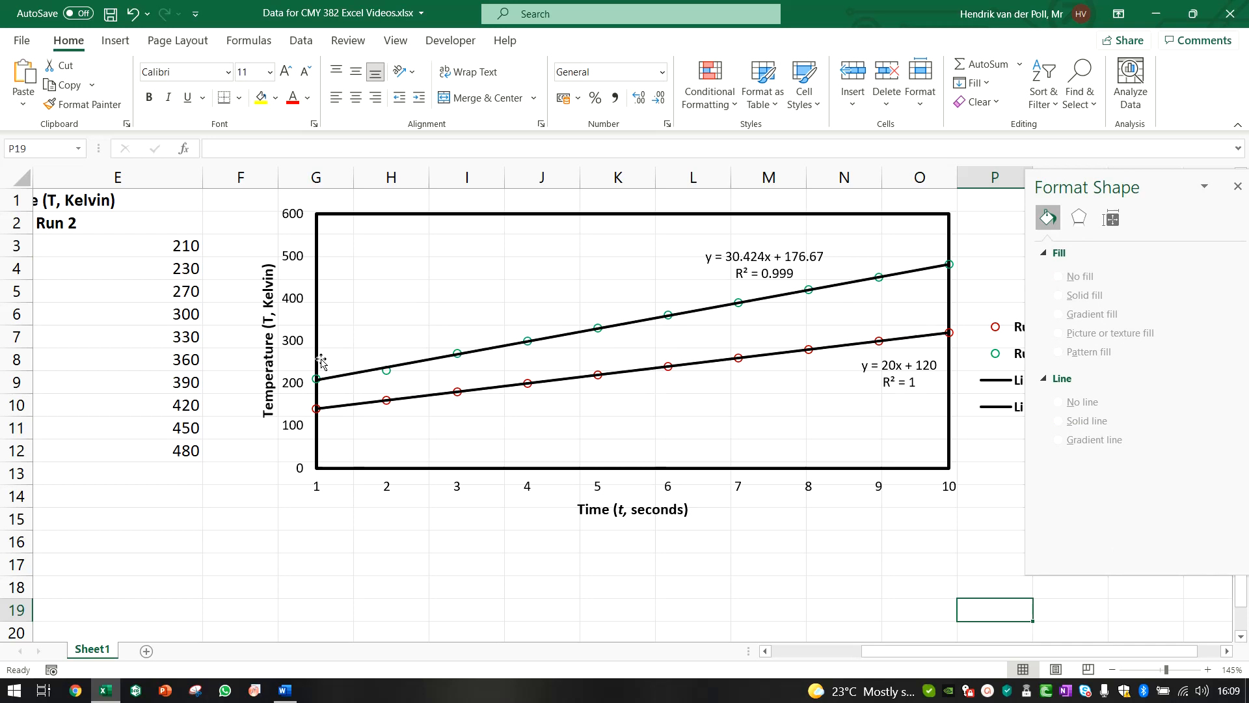
{"action": "left_click", "coordinate": [300, 465]}
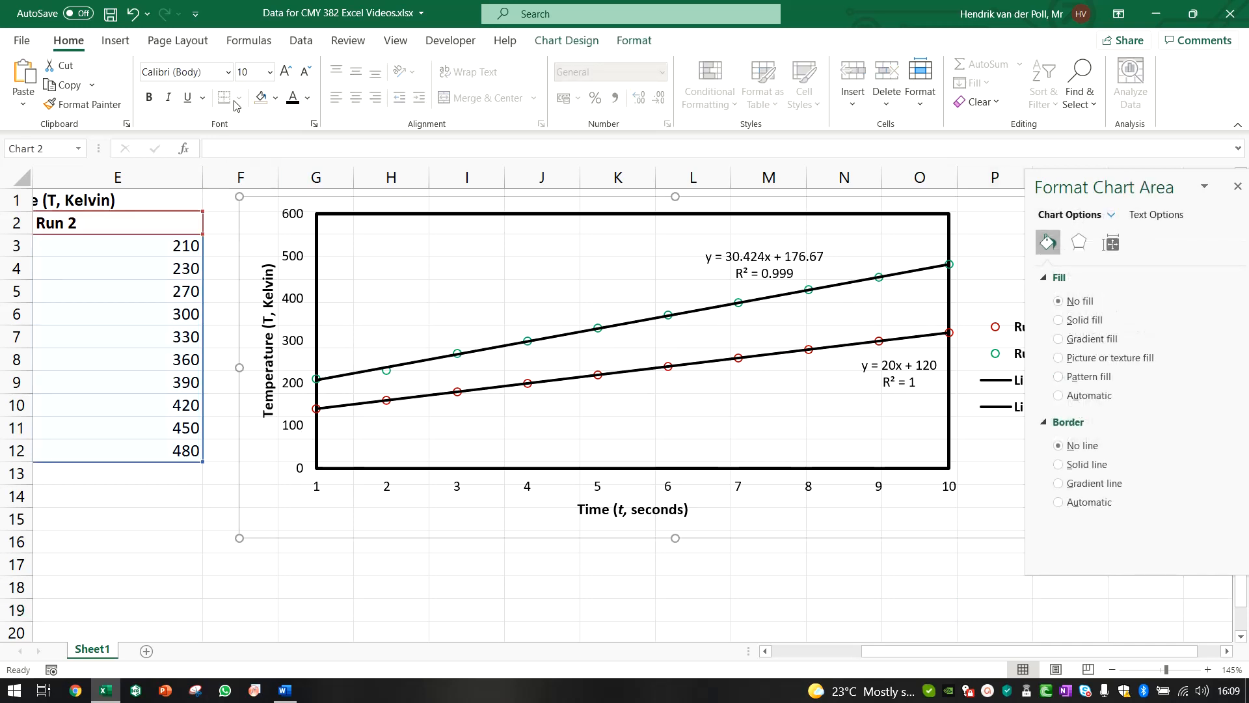
{"action": "left_click", "coordinate": [228, 72]}
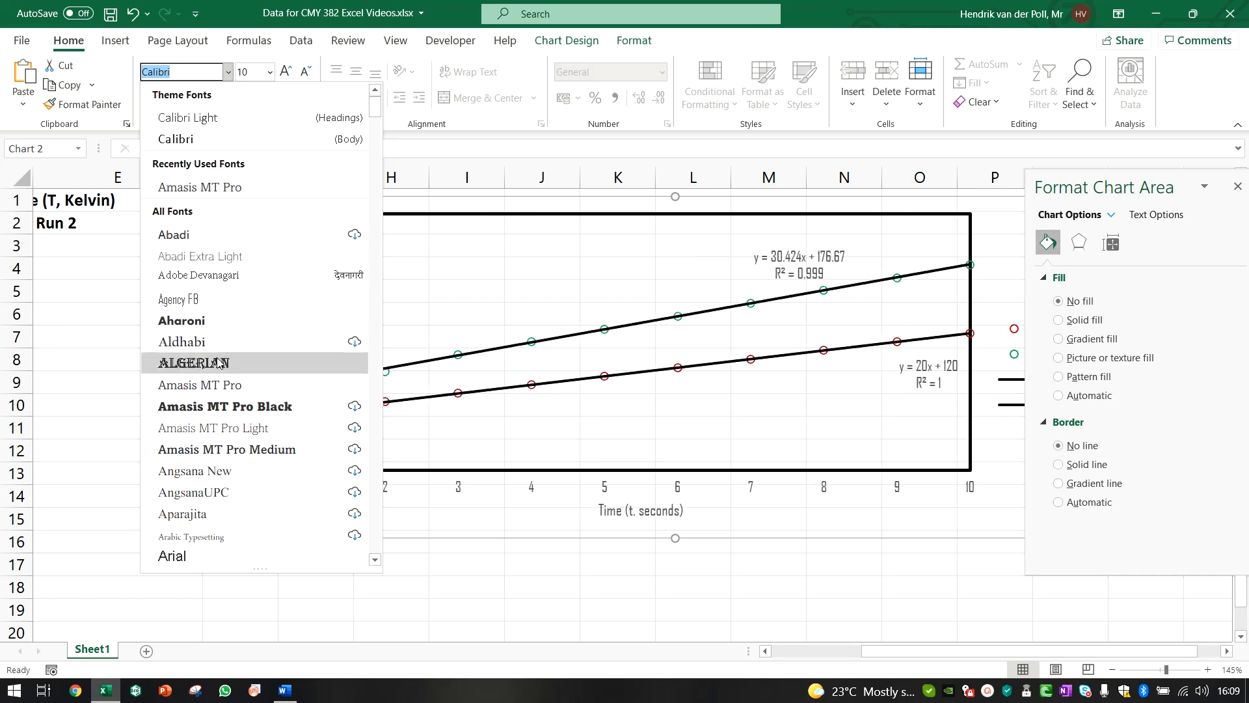
{"action": "left_click", "coordinate": [842, 617]}
{"action": "left_click", "coordinate": [822, 586]}
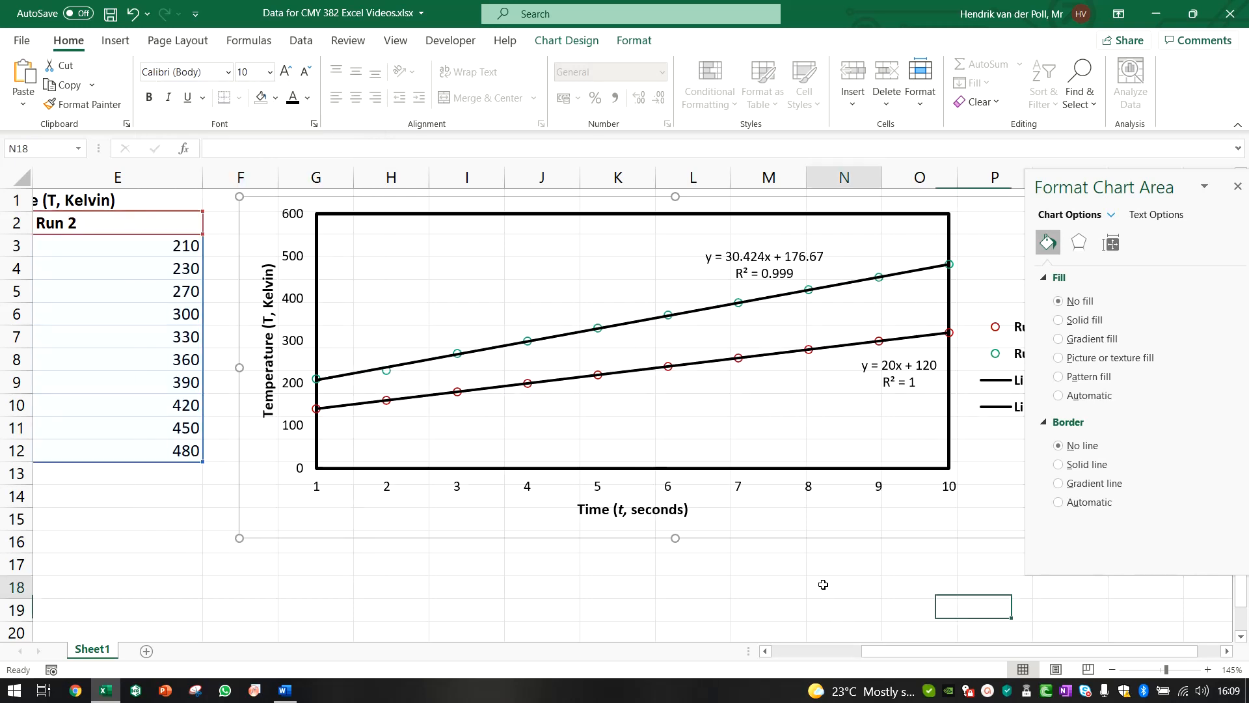
Make the Run 2 trendline's equation label bold and try italics on it.
{"action": "left_click", "coordinate": [765, 273]}
{"action": "left_click", "coordinate": [149, 97]}
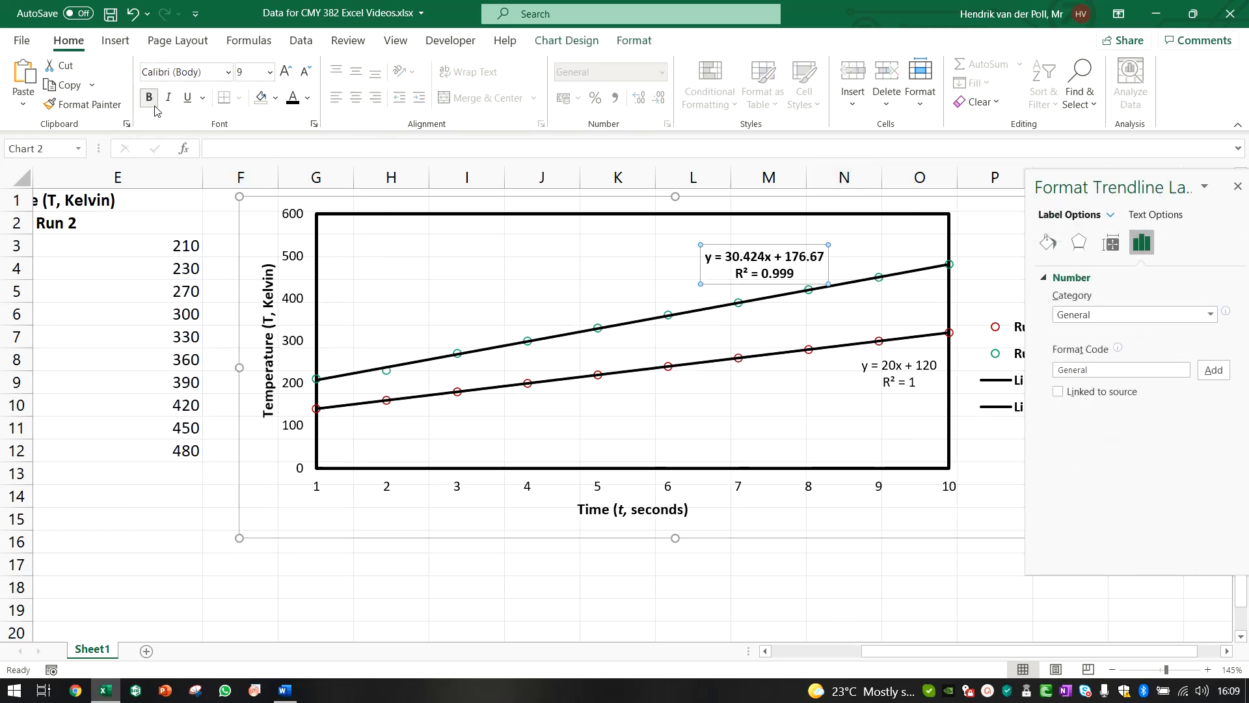
{"action": "left_click", "coordinate": [170, 99]}
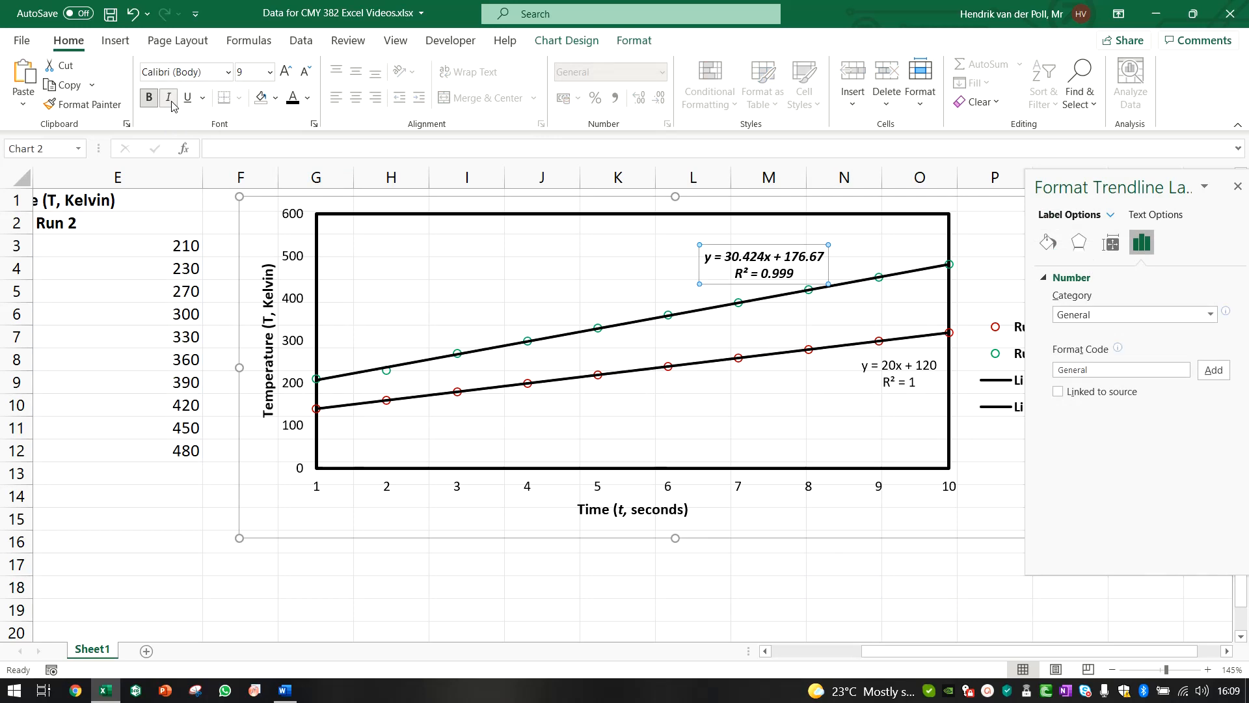
Try a very pale font colour on the Run 2 equation label, undo it, and select the chart area.
{"action": "left_click", "coordinate": [308, 97]}
{"action": "left_click", "coordinate": [361, 187]}
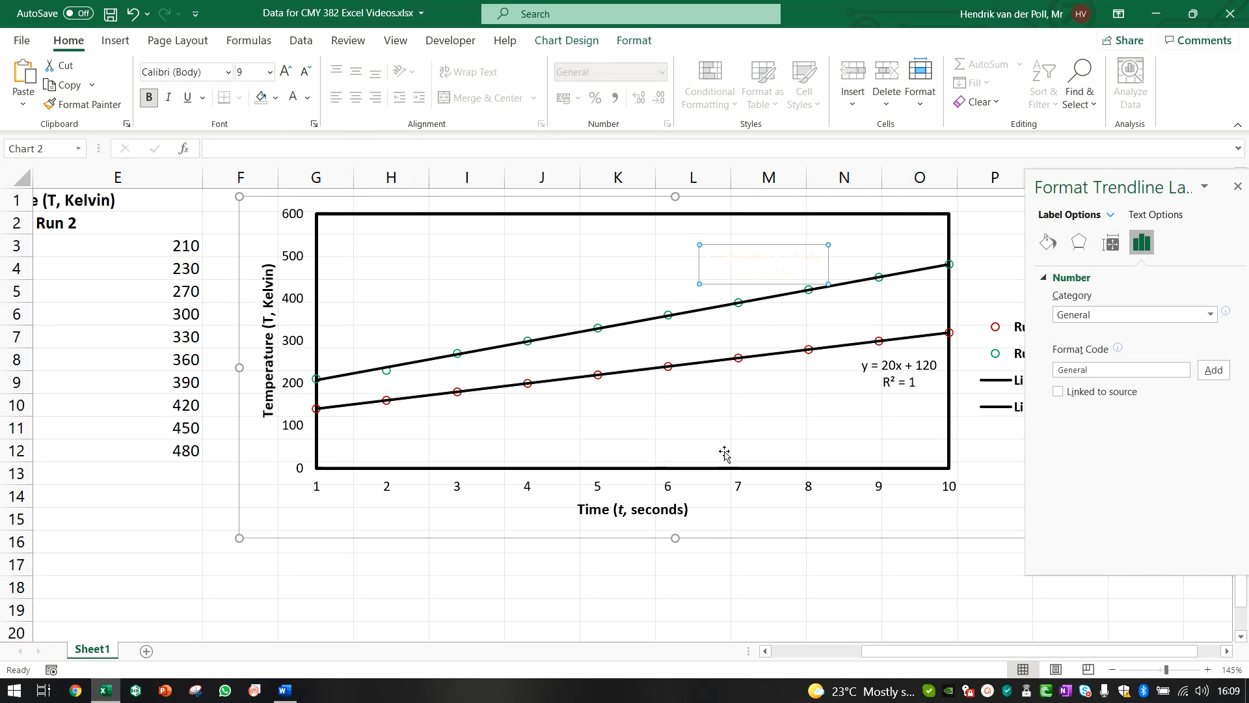
{"action": "left_click", "coordinate": [695, 562]}
{"action": "key", "text": "ctrl+z"}
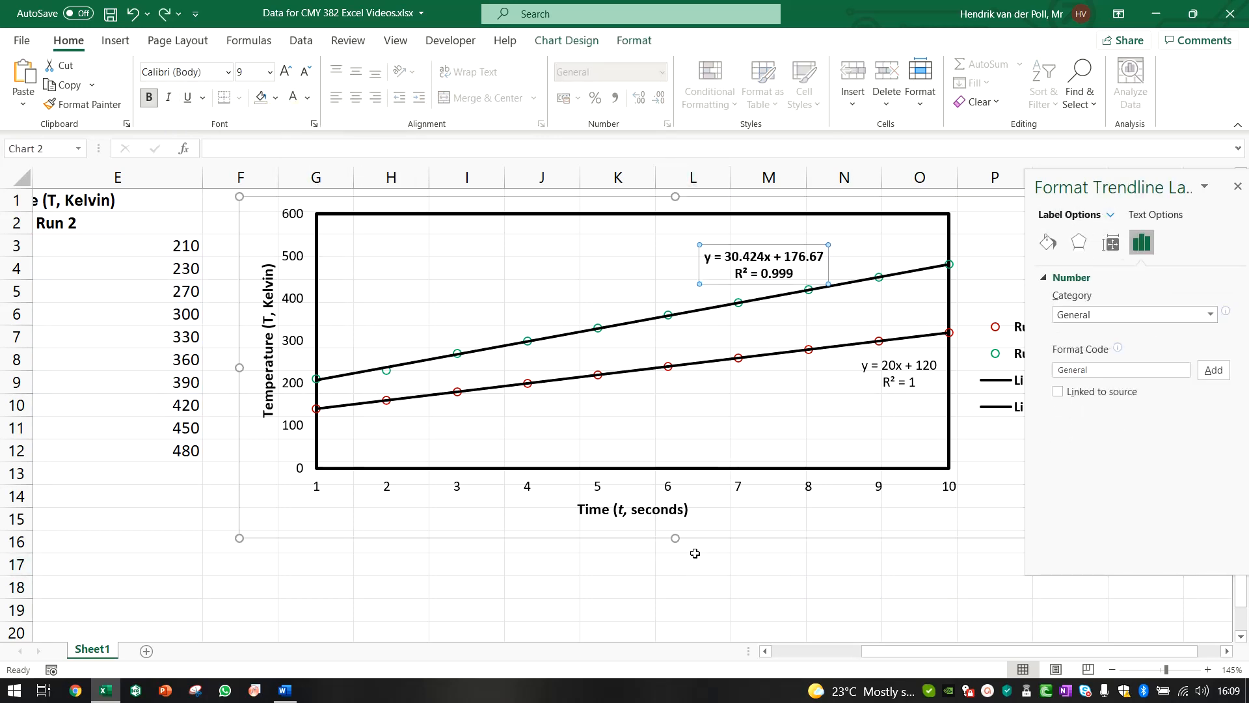
{"action": "key", "text": "Escape"}
{"action": "left_click", "coordinate": [813, 510]}
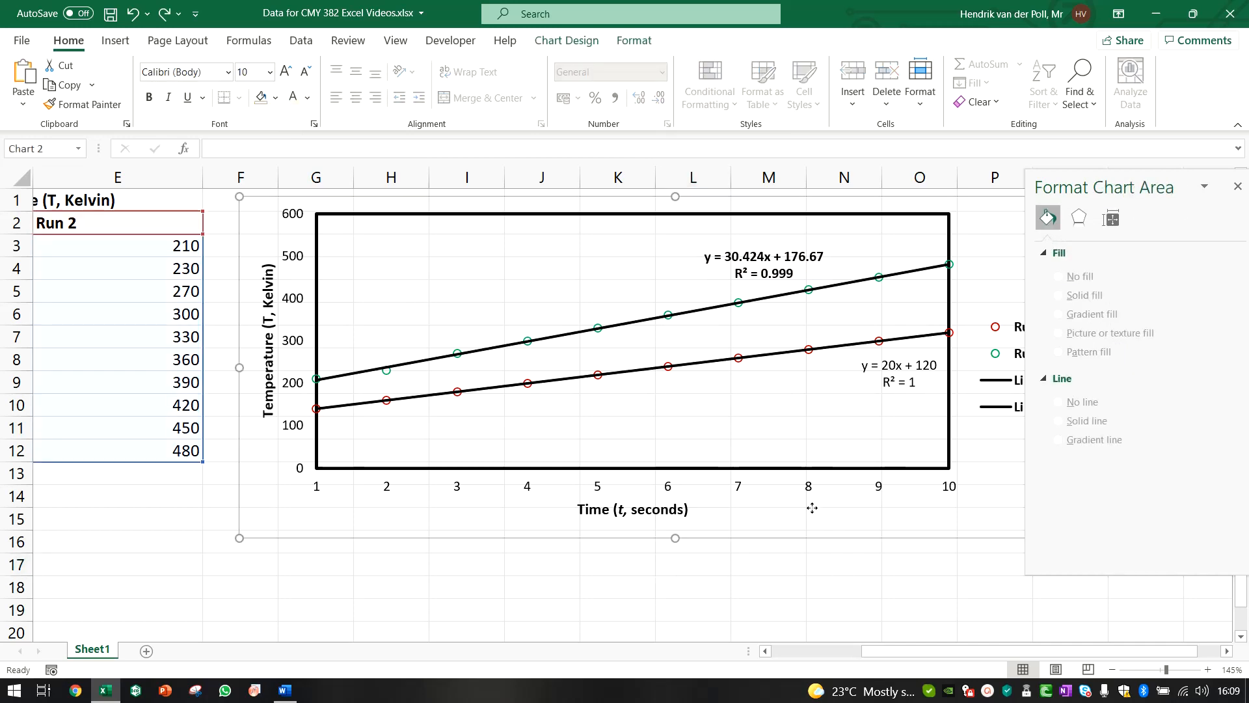